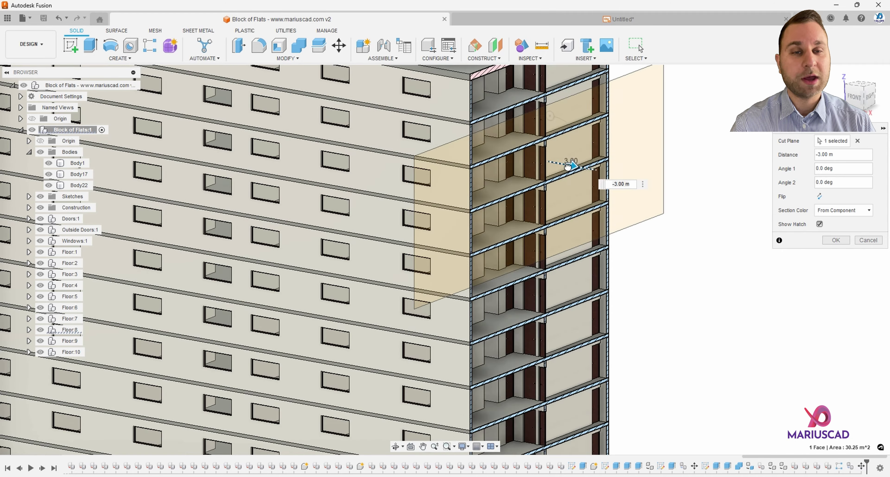
drag(568, 163, 497, 156)
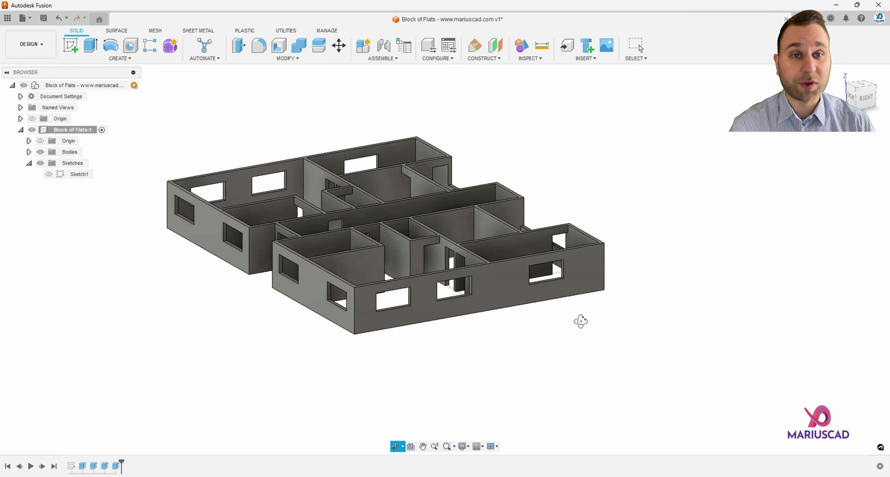
shift+middle_drag(580, 321, 636, 338)
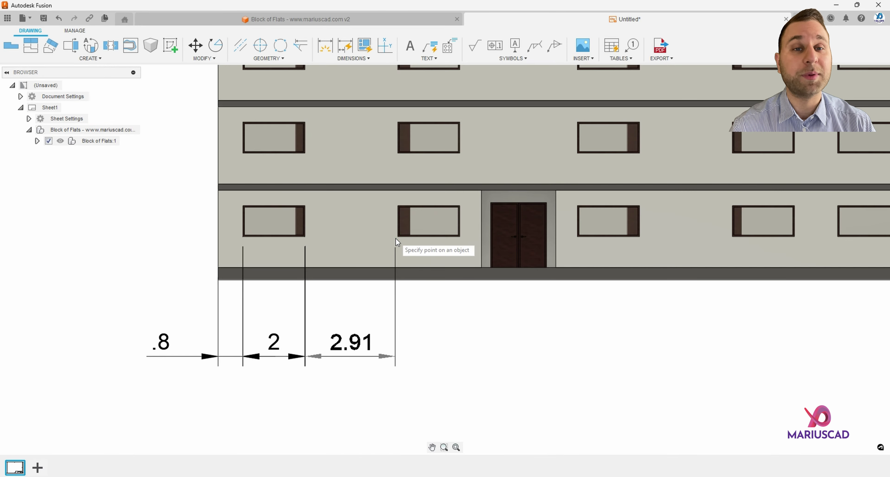
click(398, 237)
click(461, 236)
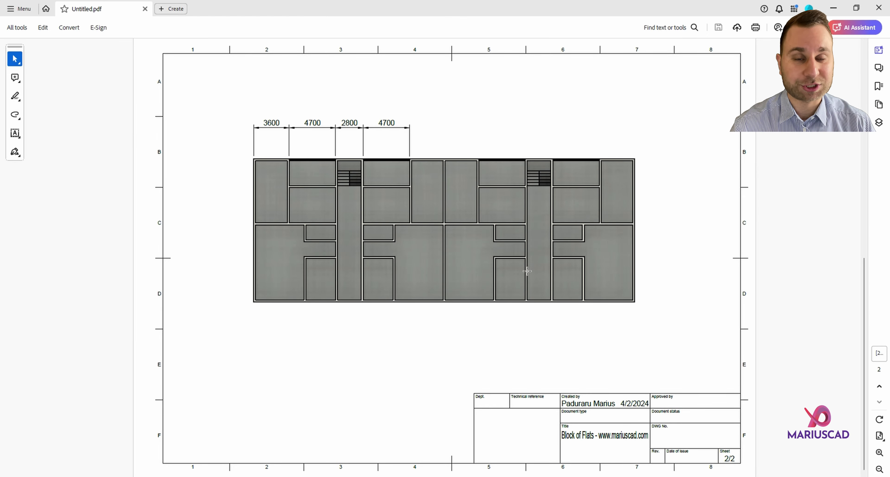
scroll(572, 161, up, 2)
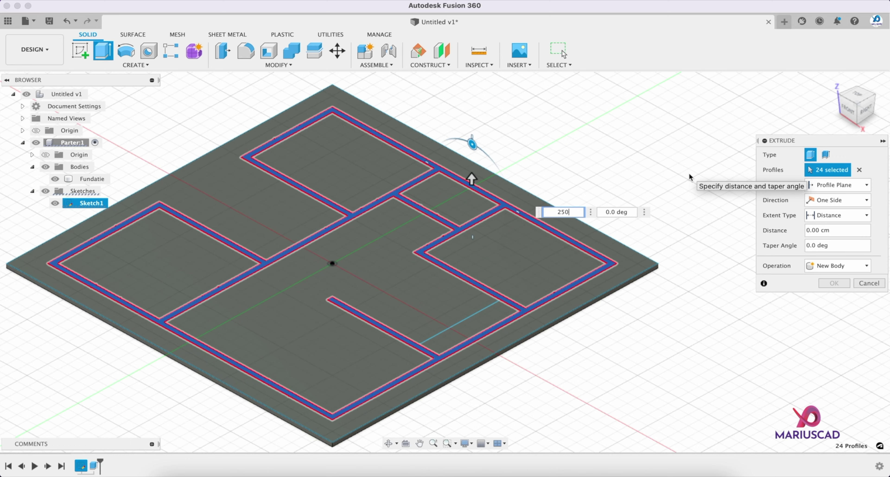
key(Return)
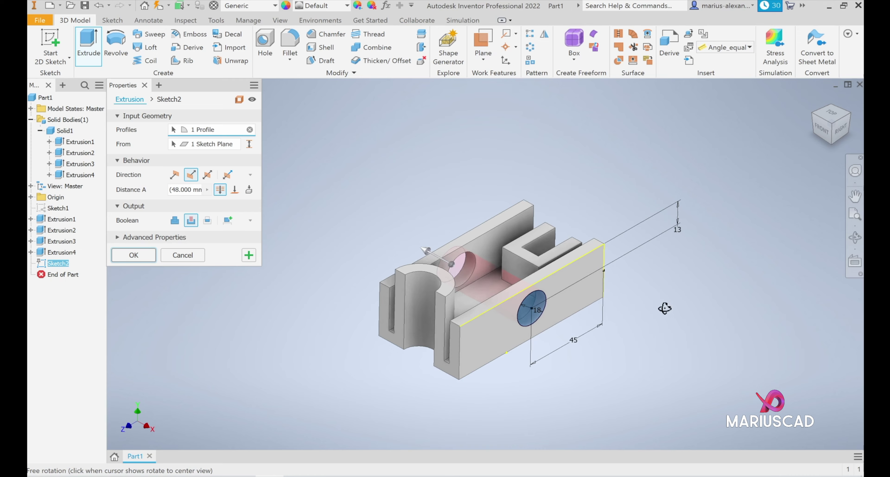
drag(661, 308, 725, 328)
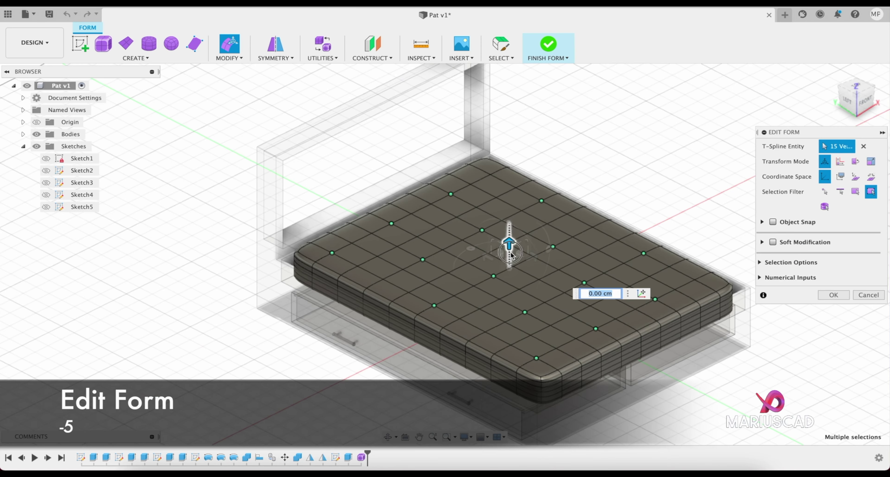
text(-5)
key(Return)
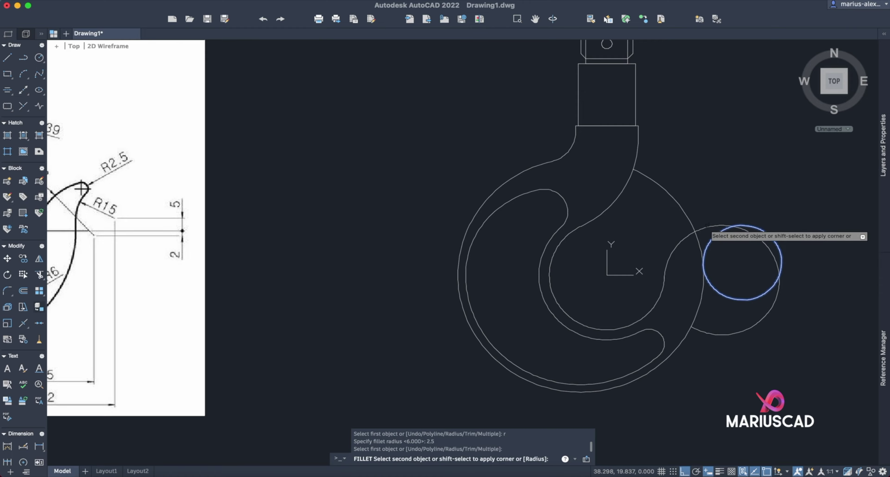
click(707, 228)
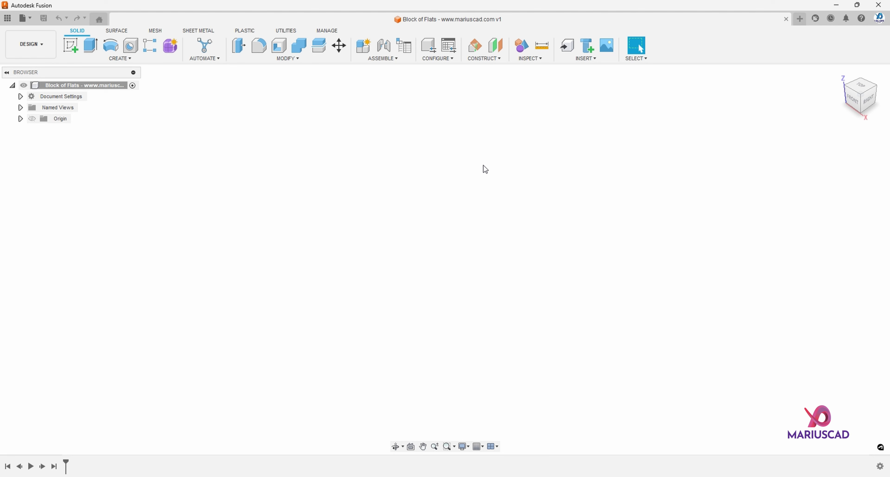
Change the document's active units to Meter.
click(20, 97)
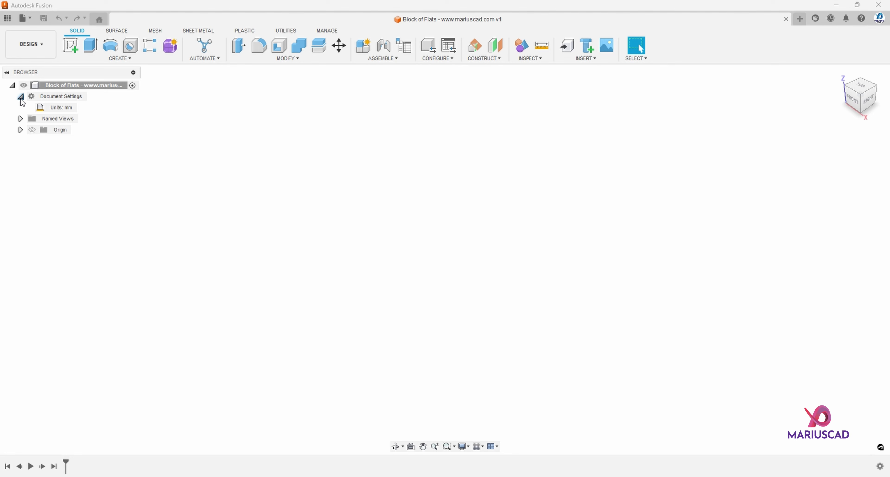
mouse_move(62, 112)
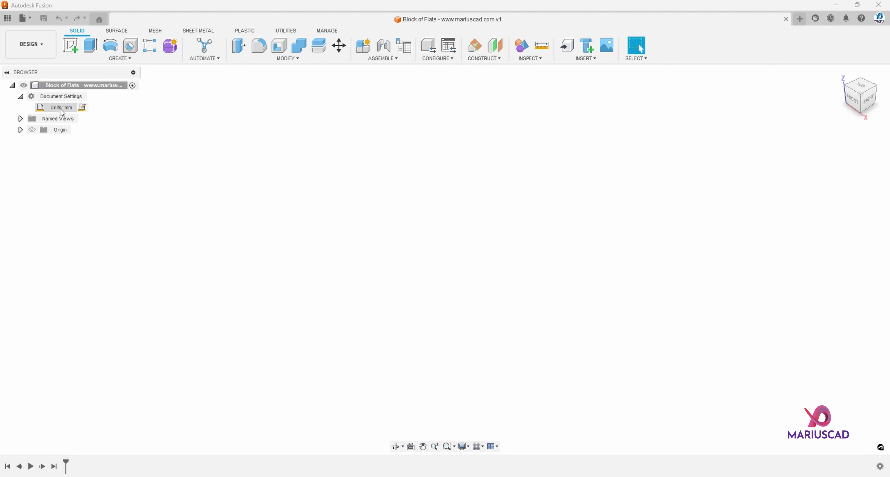
click(83, 110)
click(839, 141)
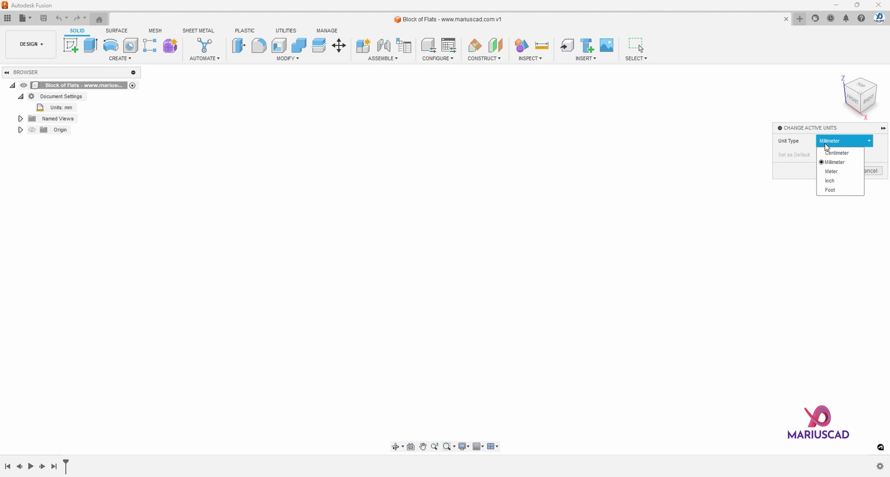
click(835, 172)
click(836, 170)
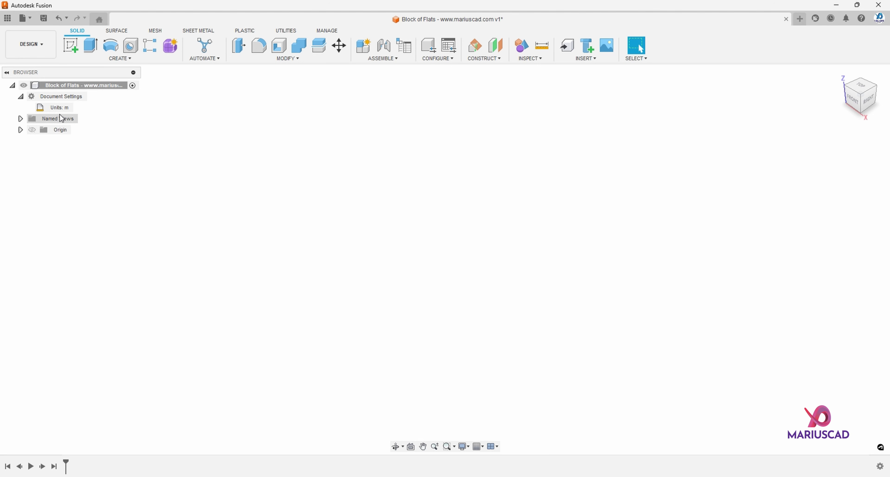
click(20, 97)
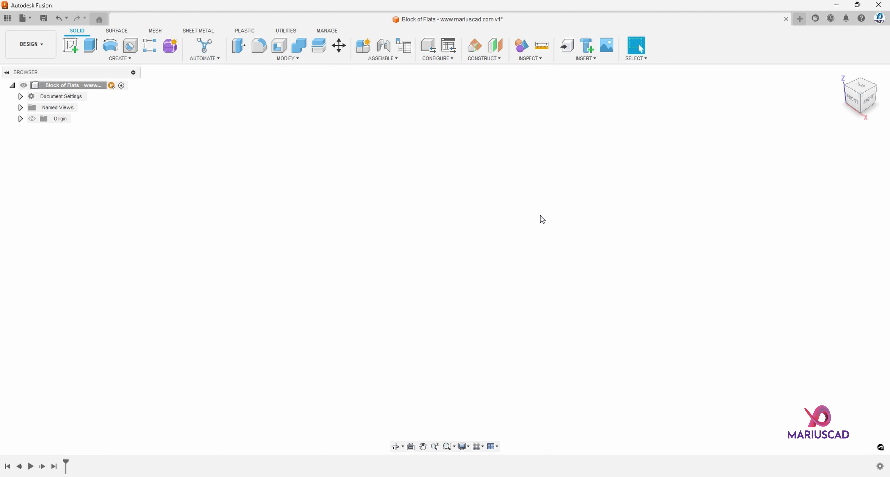
Create a new internal standard component named Block of Flats and expand it in the browser.
click(119, 58)
click(93, 65)
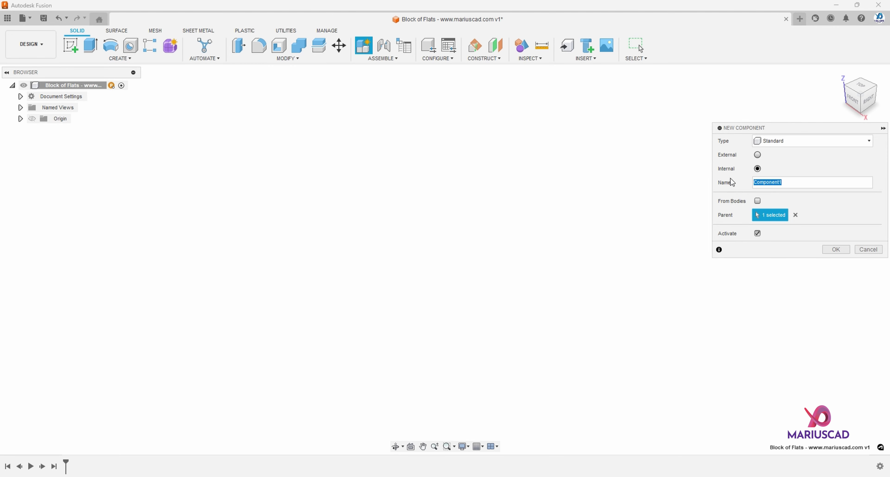
text(Block of Flats)
key(Return)
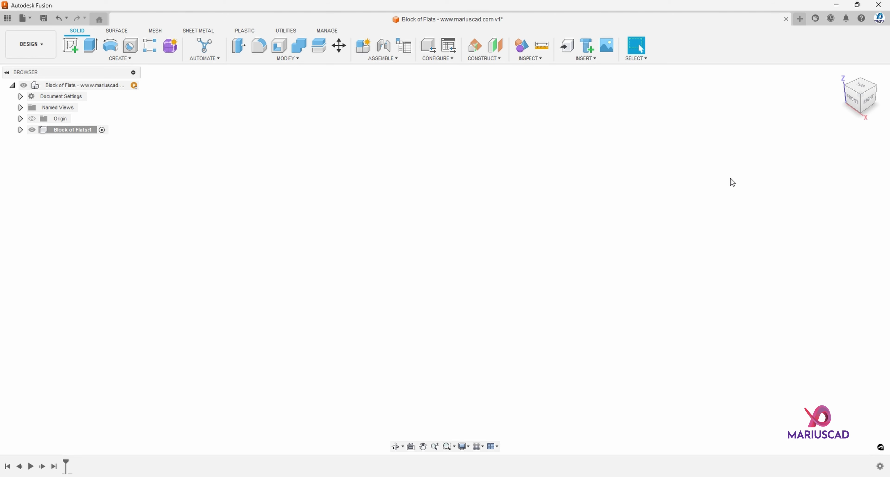
click(20, 130)
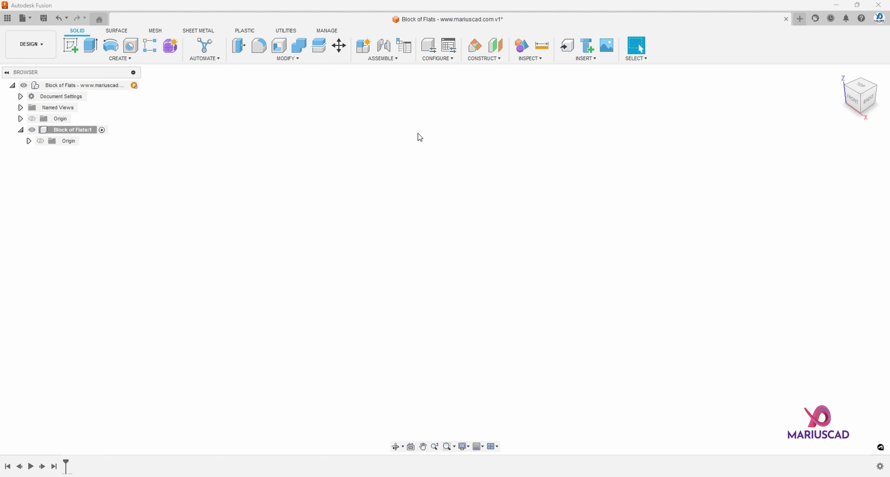
Start a sketch on the horizontal origin plane and draw a center rectangle 19.4 m wide and 14.5 m high at the origin.
click(70, 45)
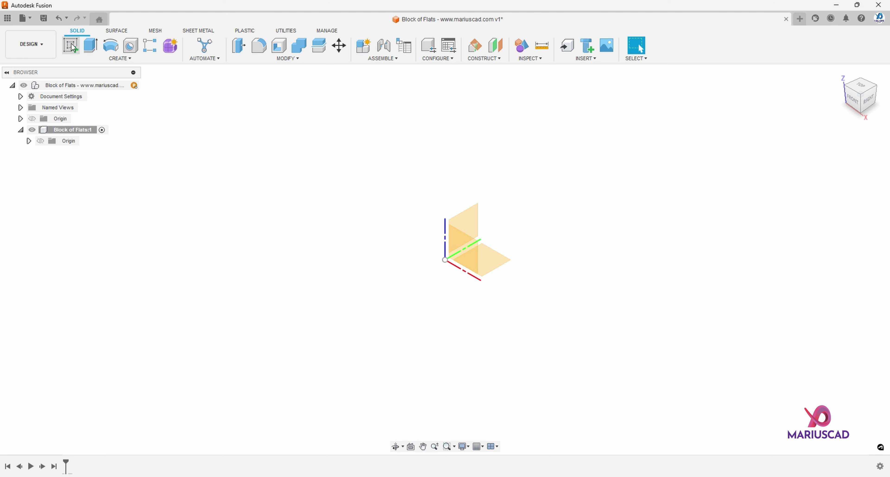
click(493, 261)
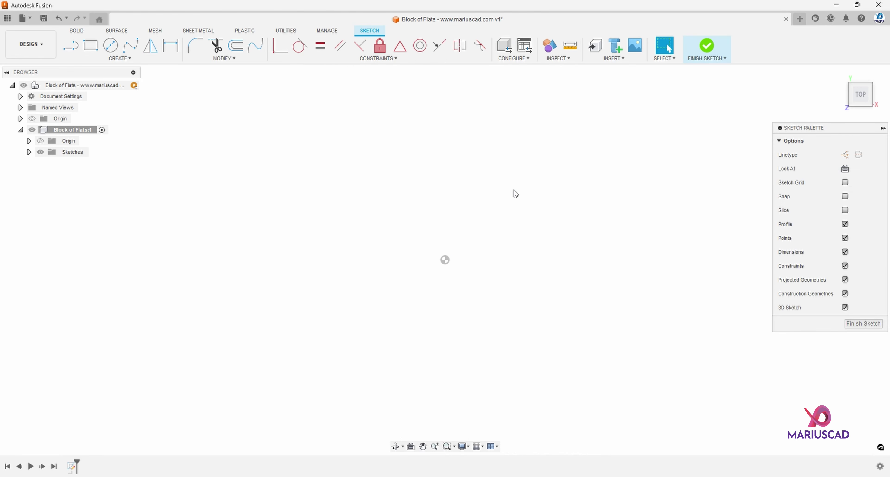
key(r)
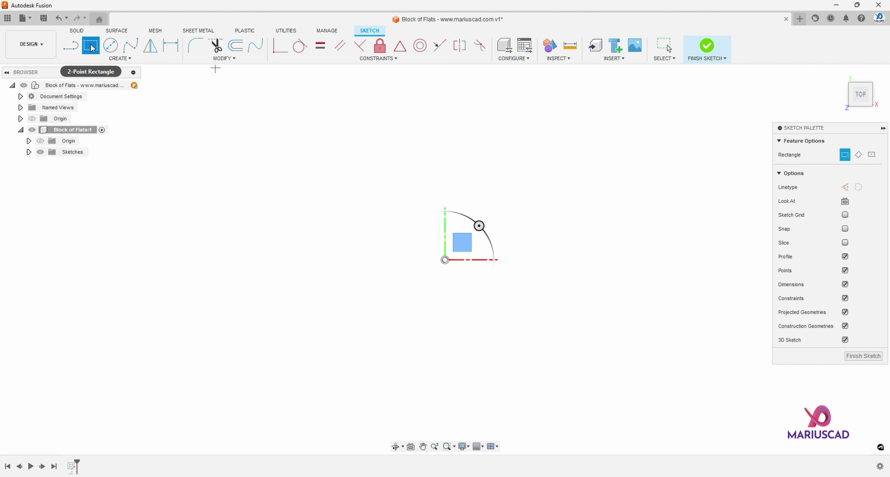
click(871, 154)
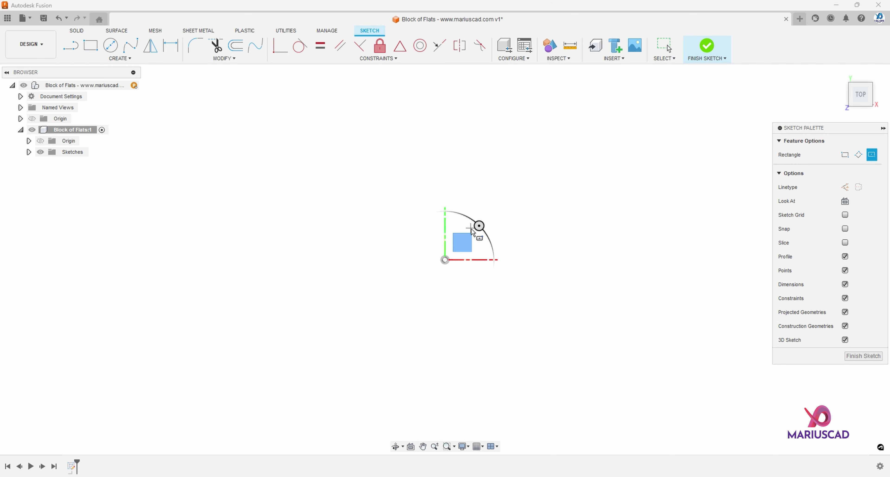
click(445, 260)
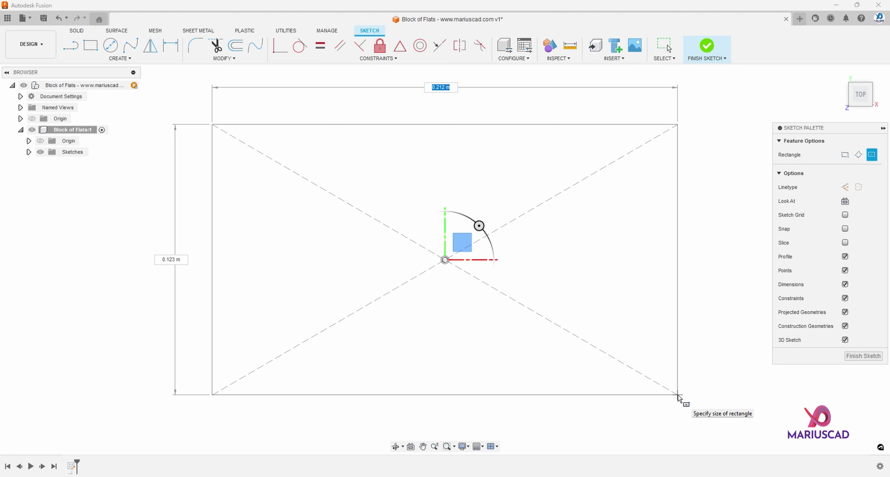
text(19.4)
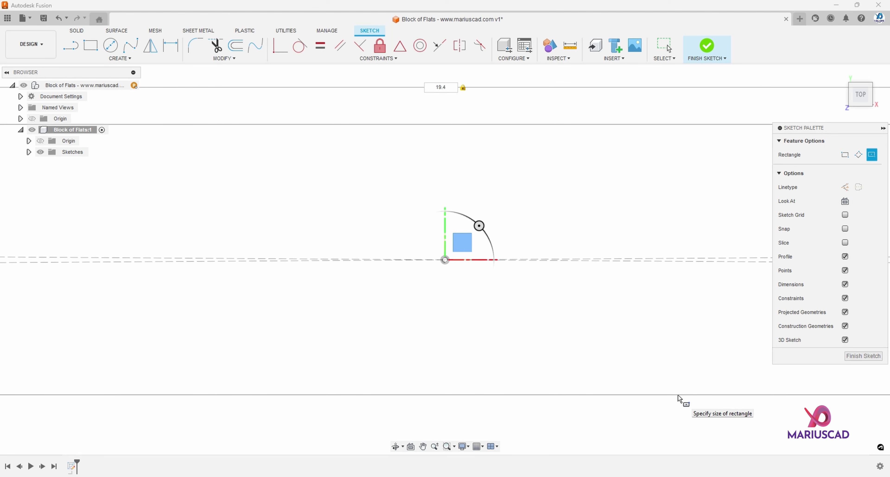
scroll(678, 395, down, 10)
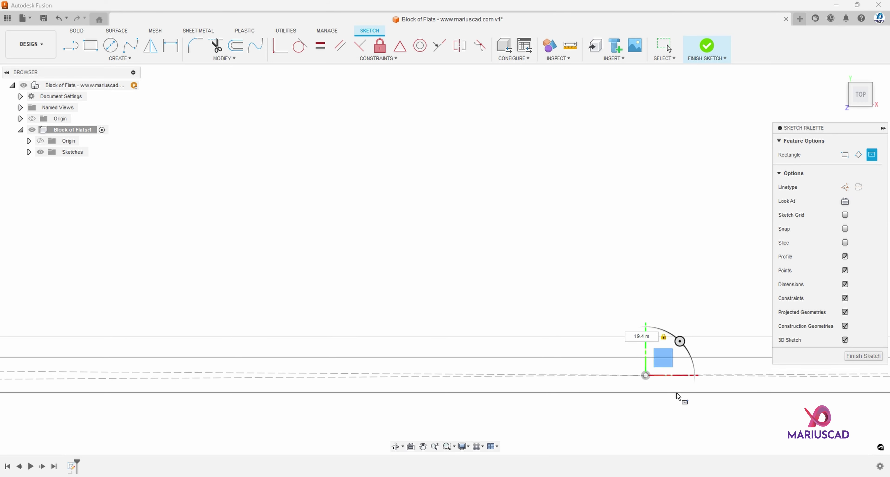
scroll(673, 395, down, 12)
middle_drag(678, 412, 514, 314)
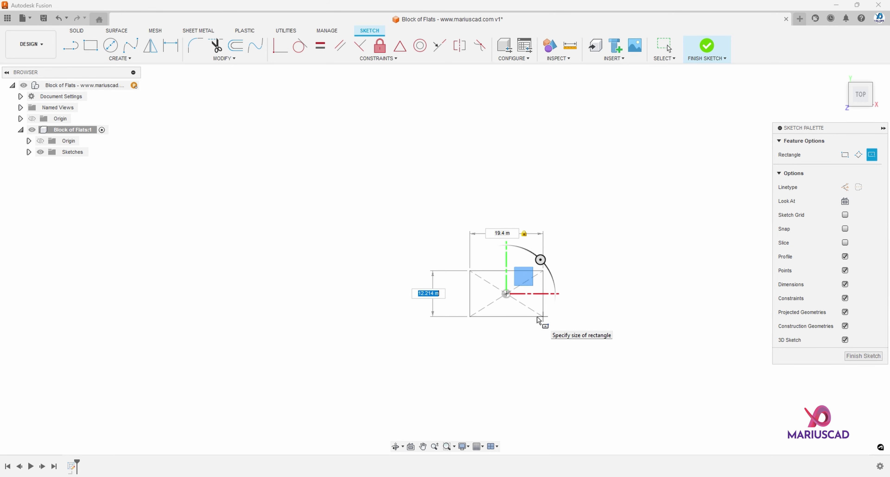
text(14.5)
key(Tab)
key(Return)
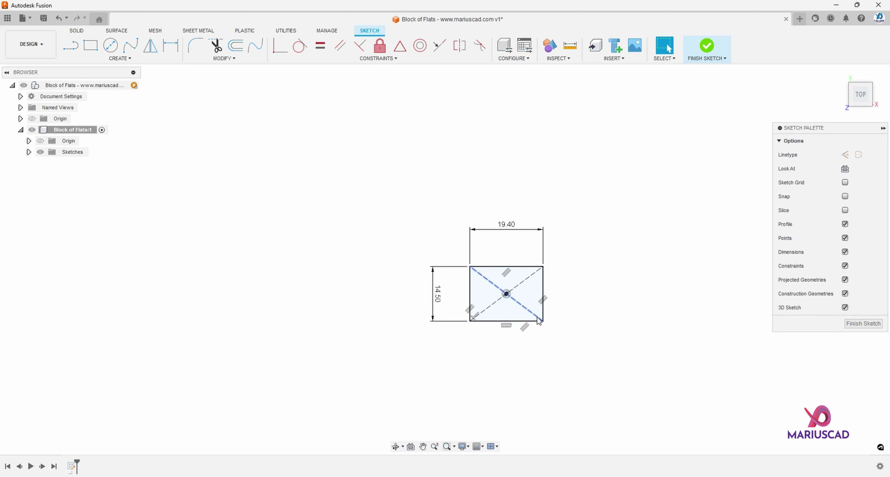
Offset the rectangle inward by 0.2 m to outline the exterior walls.
scroll(566, 275, up, 2)
scroll(567, 278, up, 2)
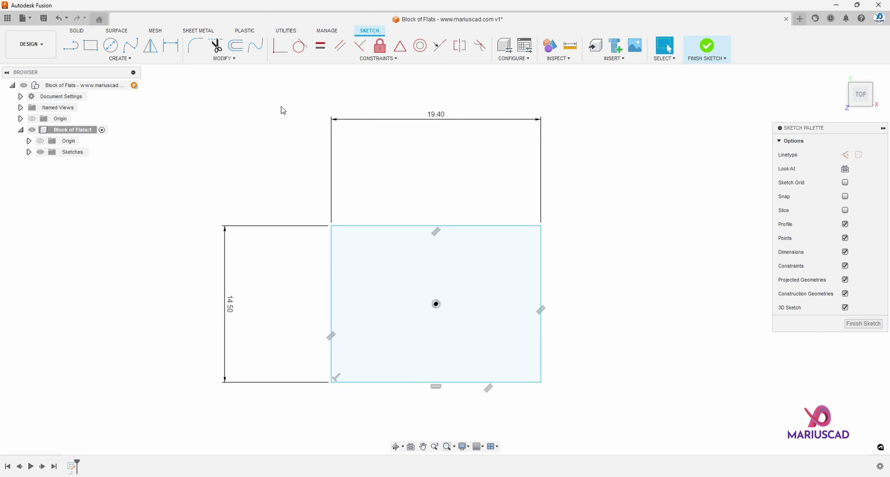
click(237, 45)
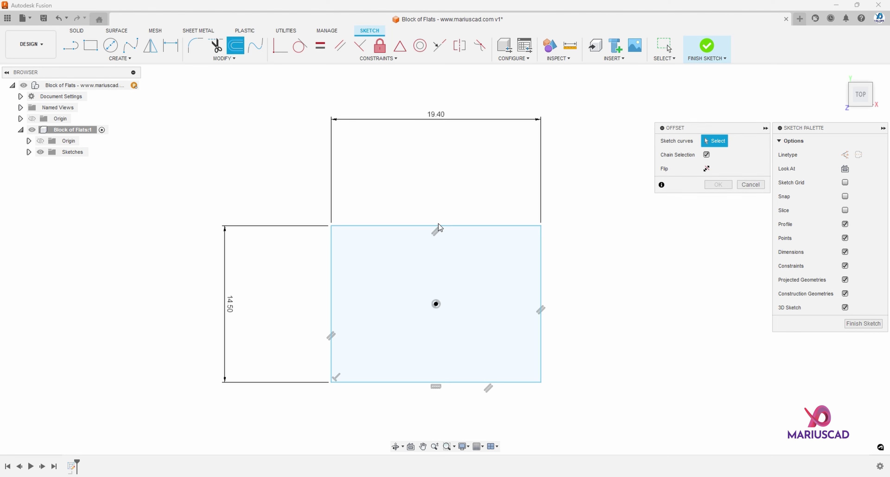
click(439, 227)
drag(439, 226, 440, 232)
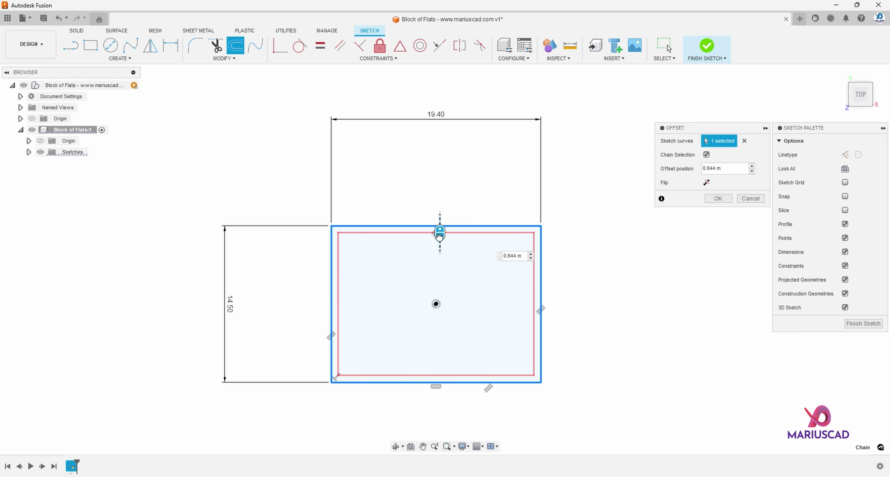
text(0.2)
key(Return)
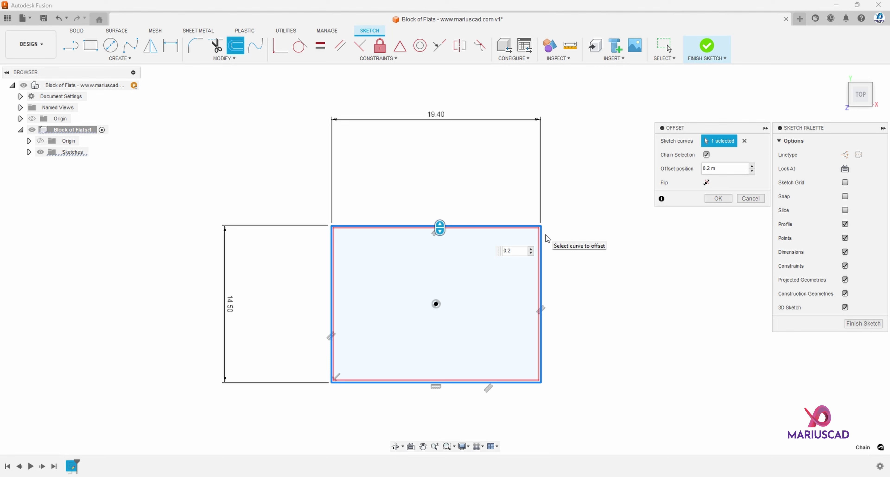
scroll(547, 239, up, 5)
scroll(549, 236, down, 4)
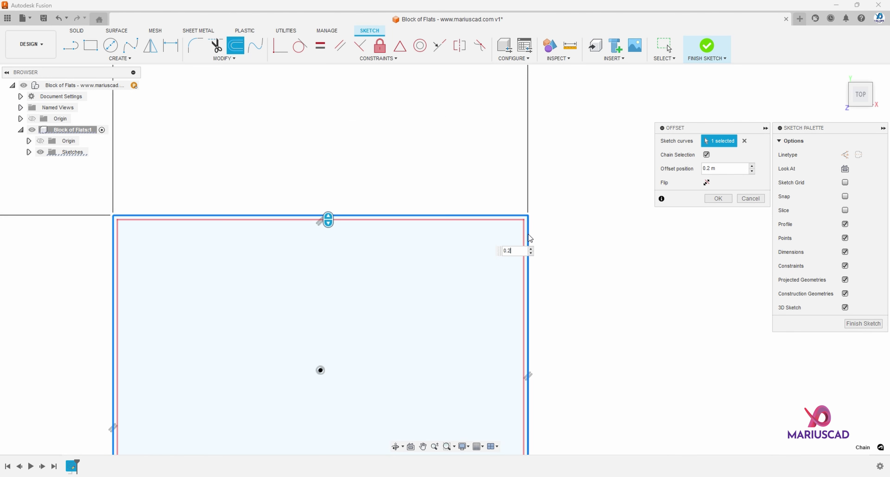
key(Return)
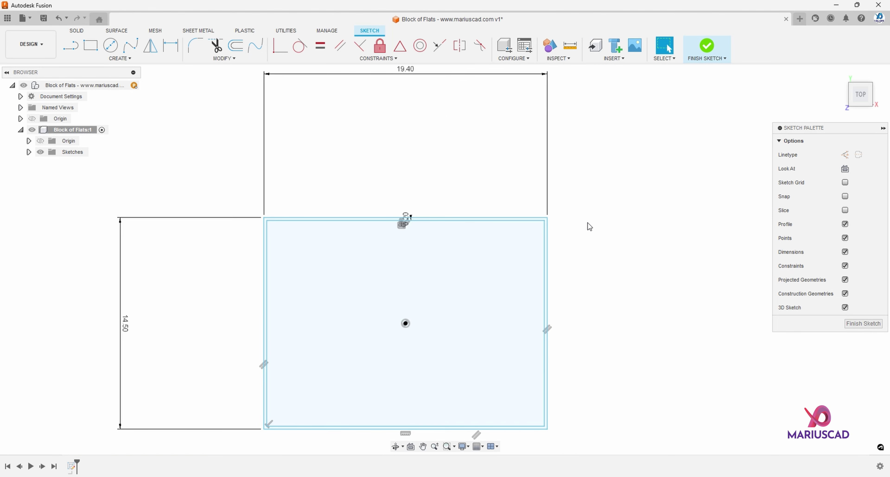
Draw a vertical line from the midpoint of the outer rectangle's upper edge to the midpoint of its lower edge.
middle_drag(587, 223, 584, 193)
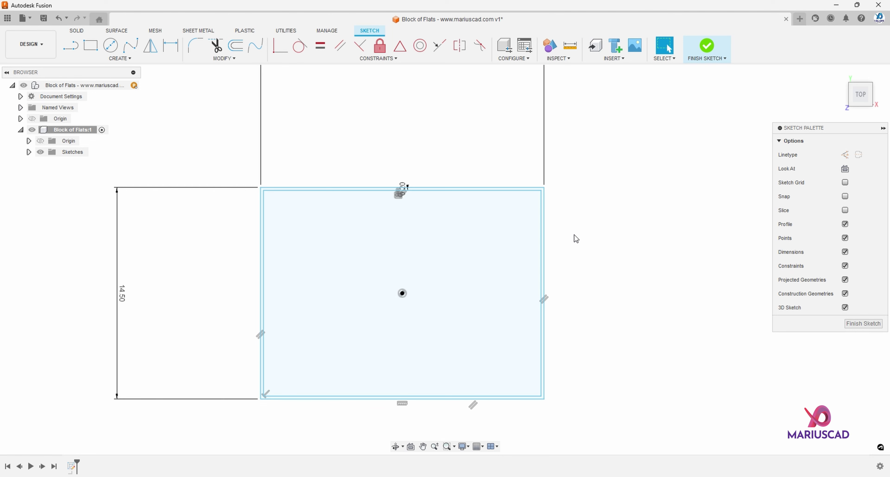
key(l)
click(402, 187)
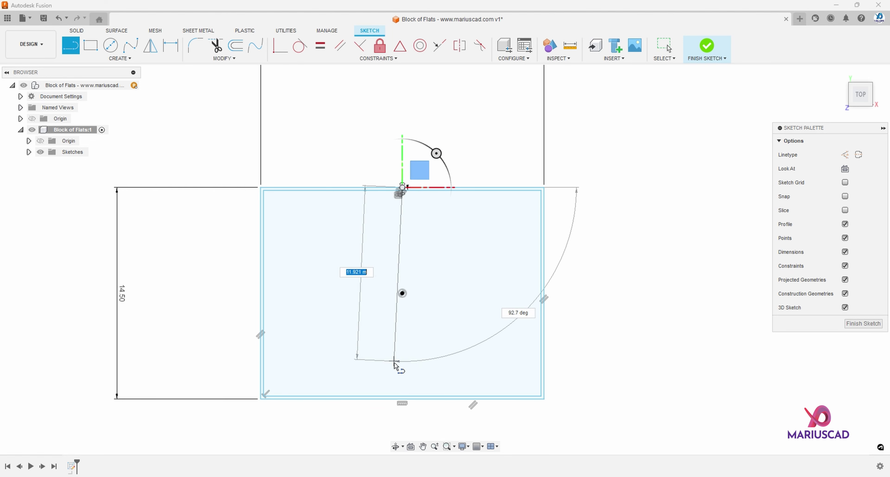
scroll(401, 401, up, 5)
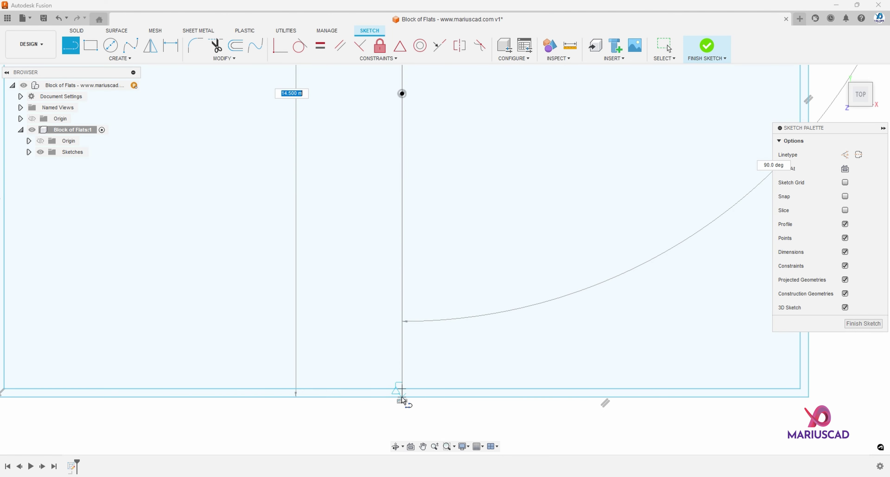
click(402, 398)
key(Escape)
scroll(409, 310, down, 3)
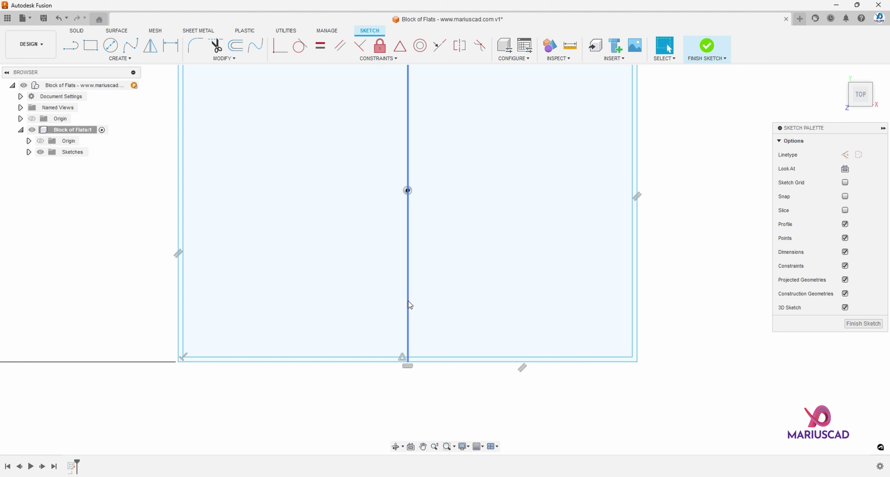
Offset the vertical centre line by 1.2 m toward the plan's right side, and delete the original centre line.
click(409, 304)
scroll(409, 304, down, 3)
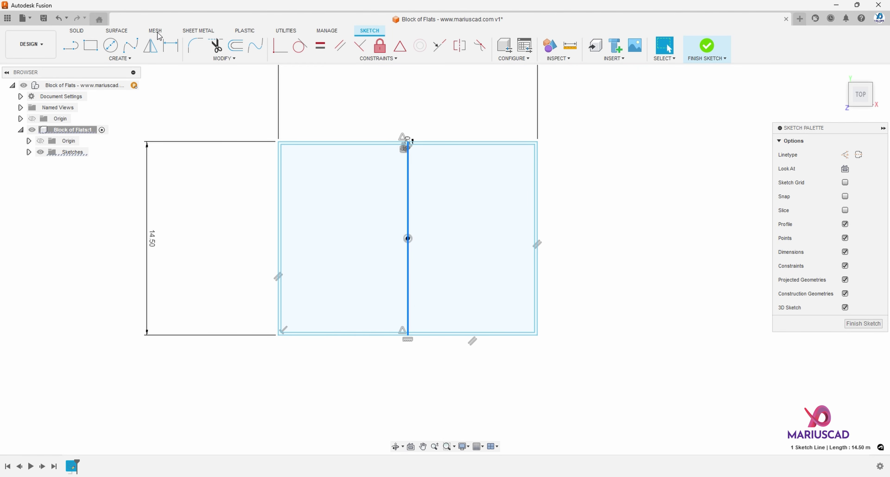
click(236, 45)
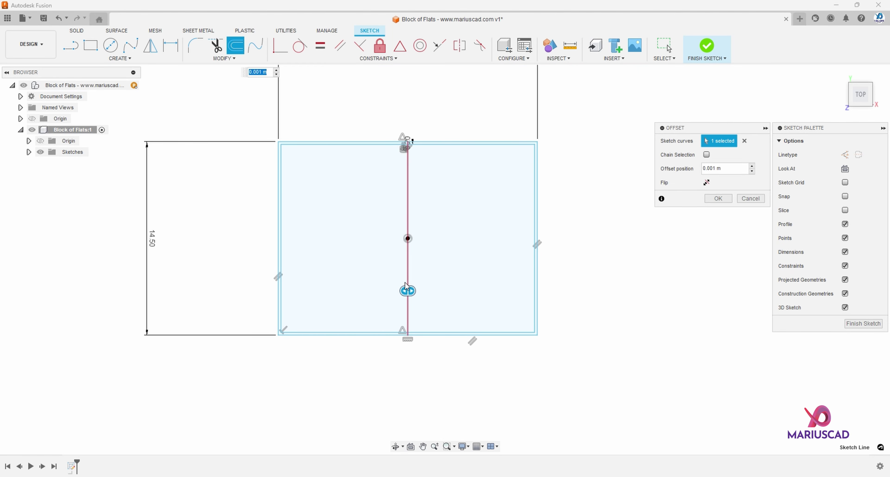
drag(408, 292, 420, 292)
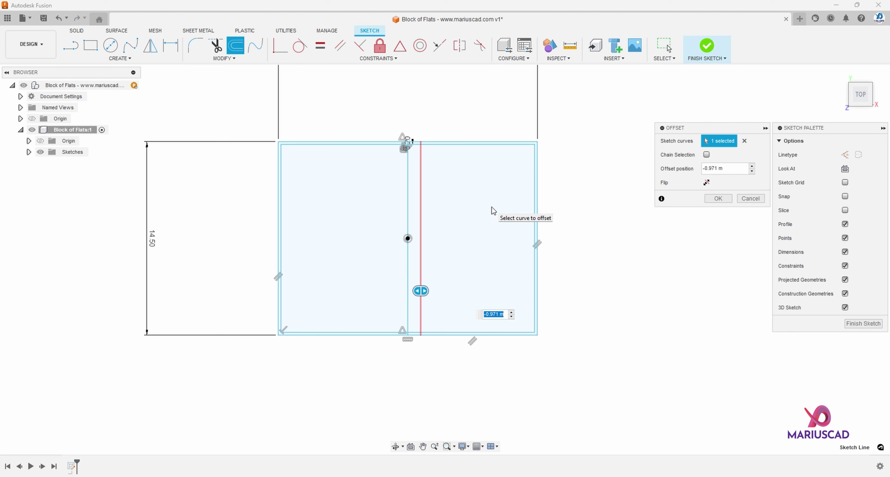
text(1.2)
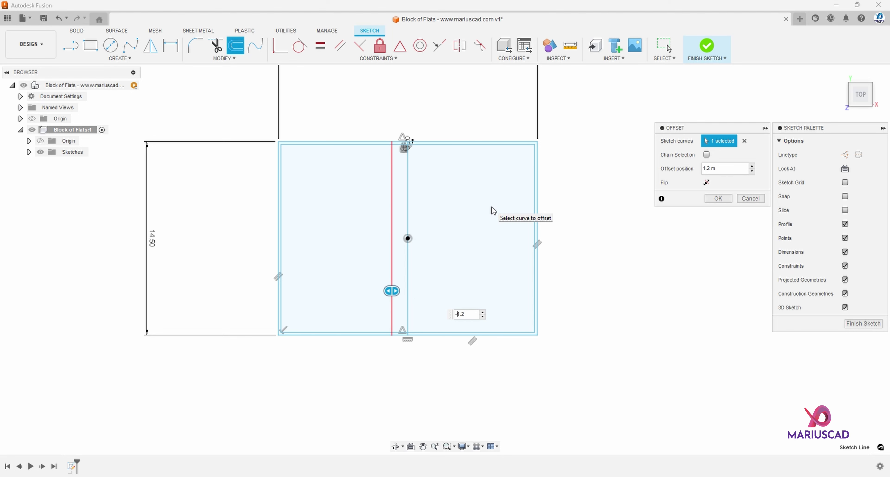
key(Return)
click(407, 202)
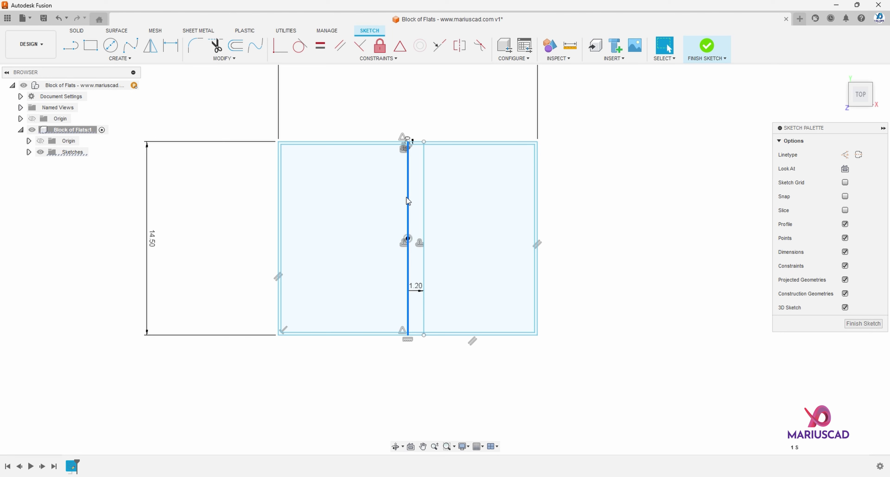
key(Delete)
Offset the remaining vertical line by 0.2 m toward the plan's right side to outline an interior wall.
click(424, 207)
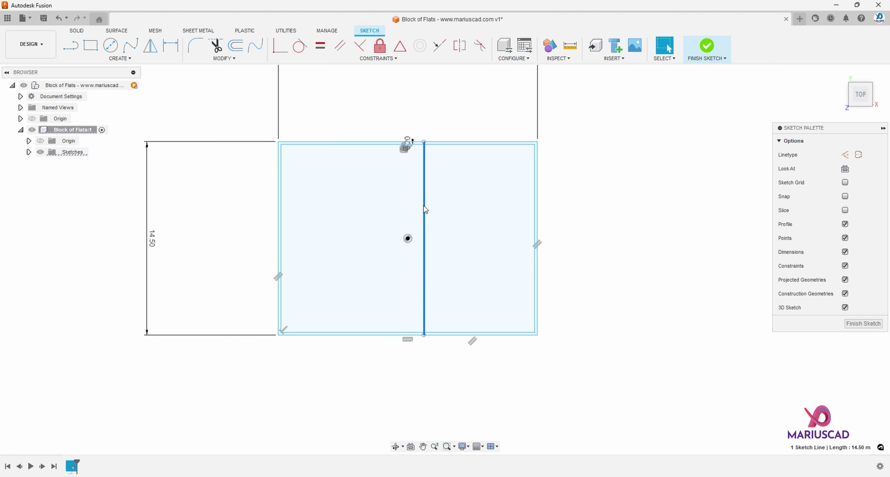
key(o)
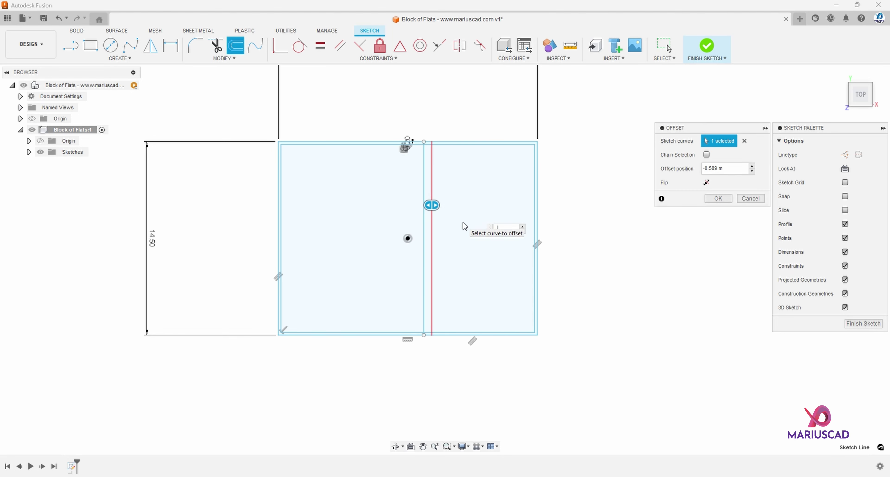
text(0.2)
key(Return)
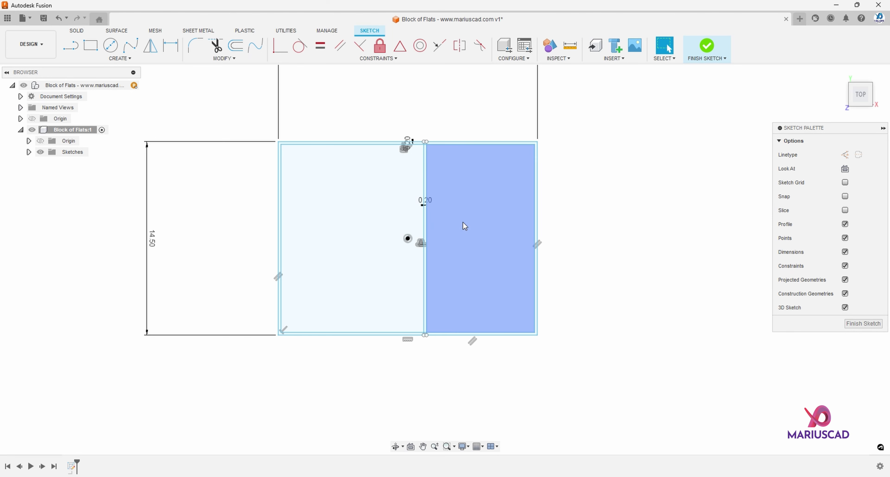
scroll(480, 145, up, 3)
click(476, 141)
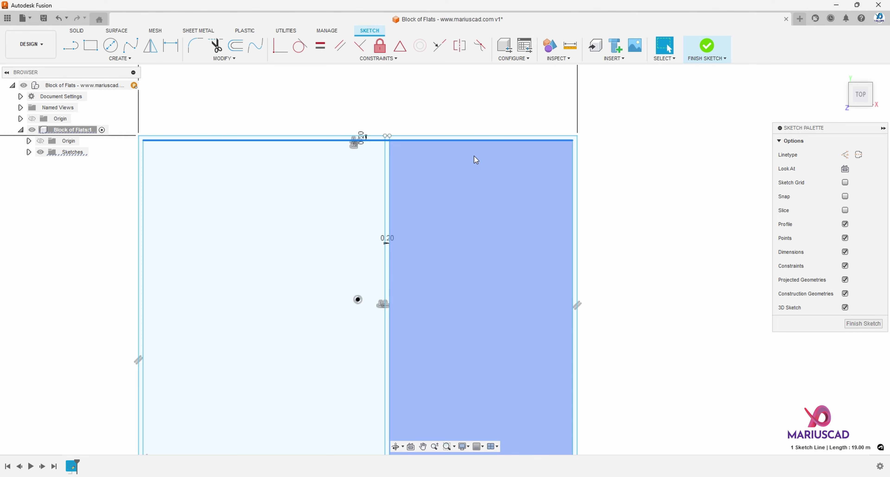
key(o)
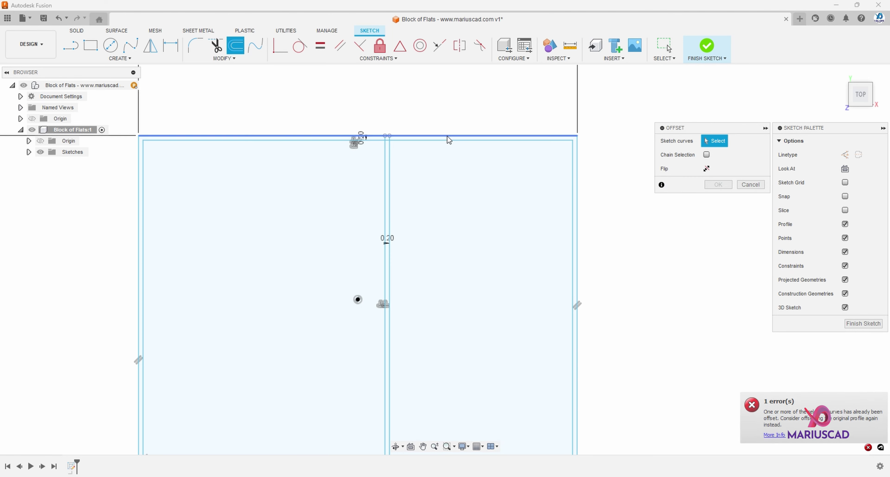
key(Escape)
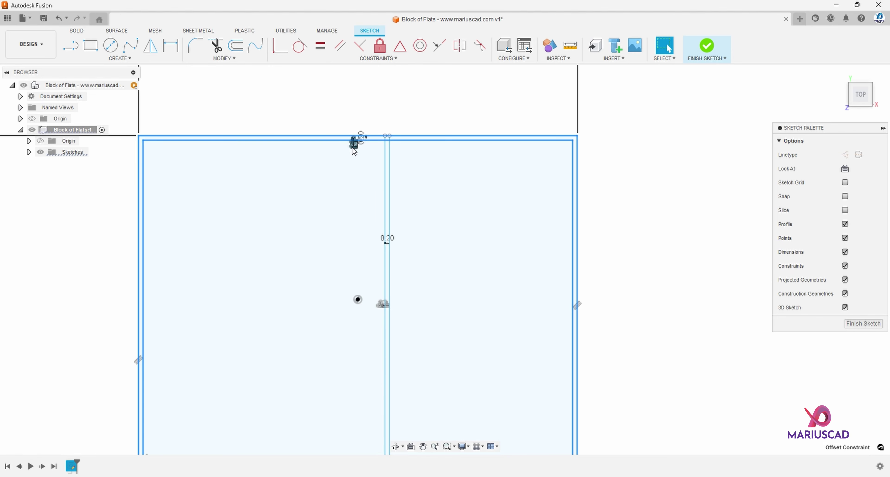
Delete the offset constraint between the two exterior wall rectangles and offset the inner rectangle's upper edge inward by 2.5 m.
click(352, 148)
key(Delete)
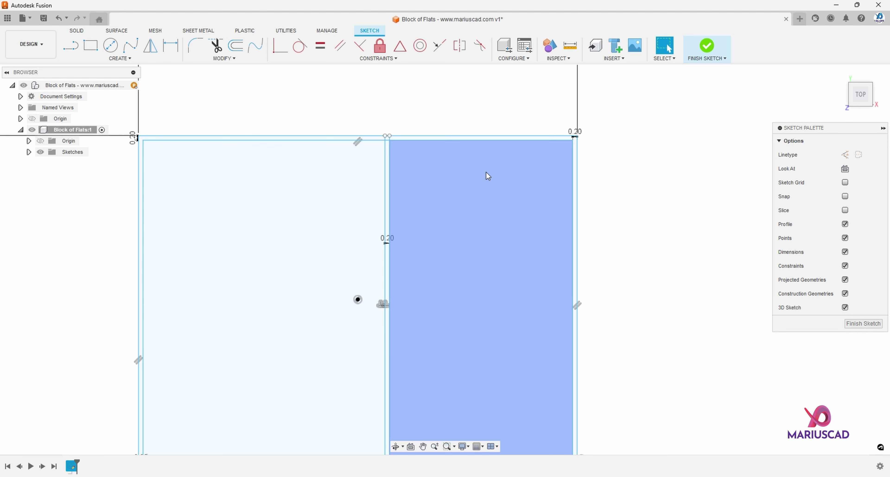
click(480, 140)
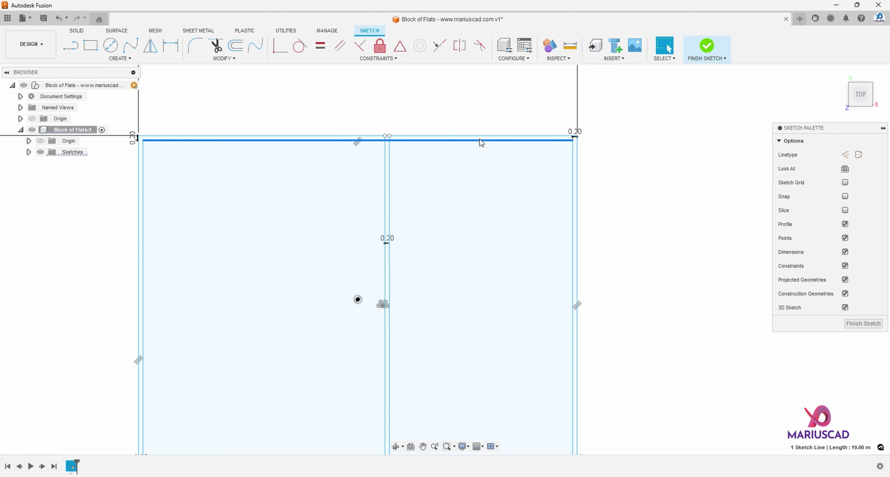
text(o)
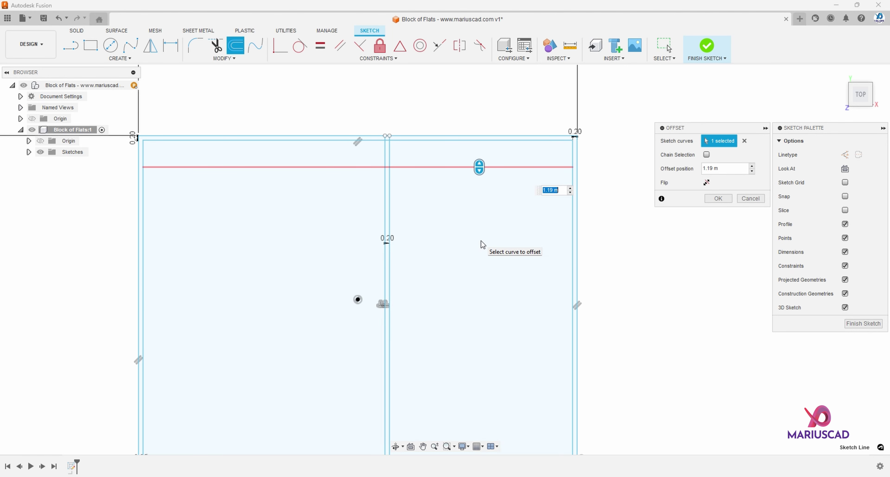
text(2.5)
key(Return)
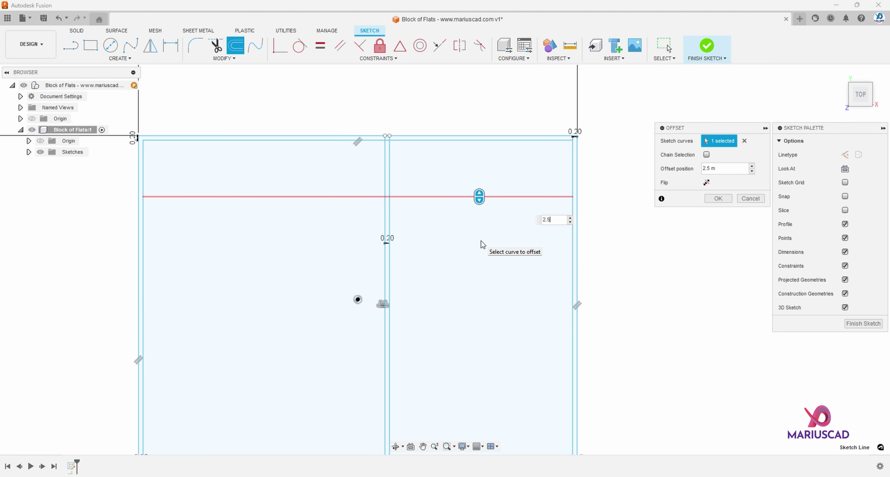
key(Return)
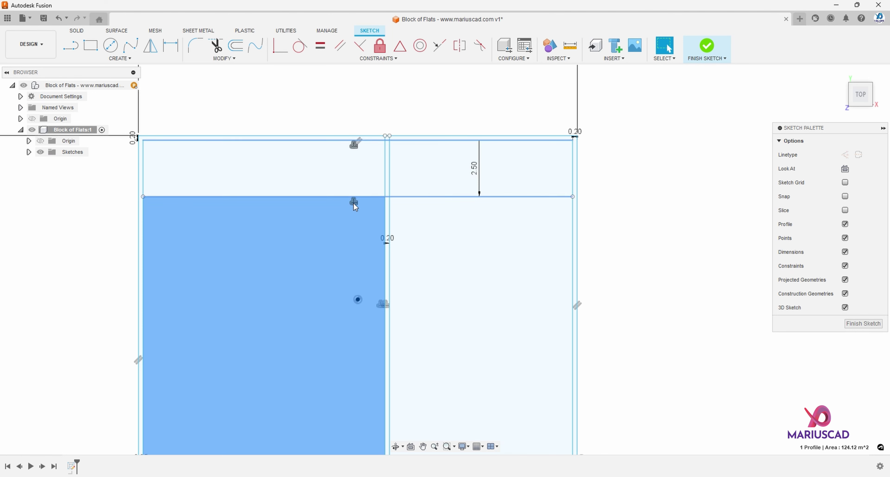
Delete the 2.5 m offset's constraint and offset the new horizontal line down by 0.2 m to form a wall.
key(Delete)
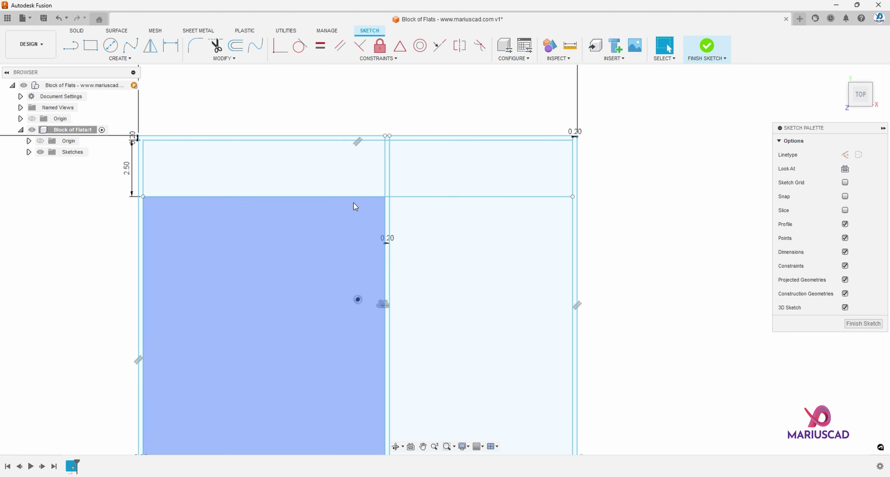
click(235, 45)
click(453, 197)
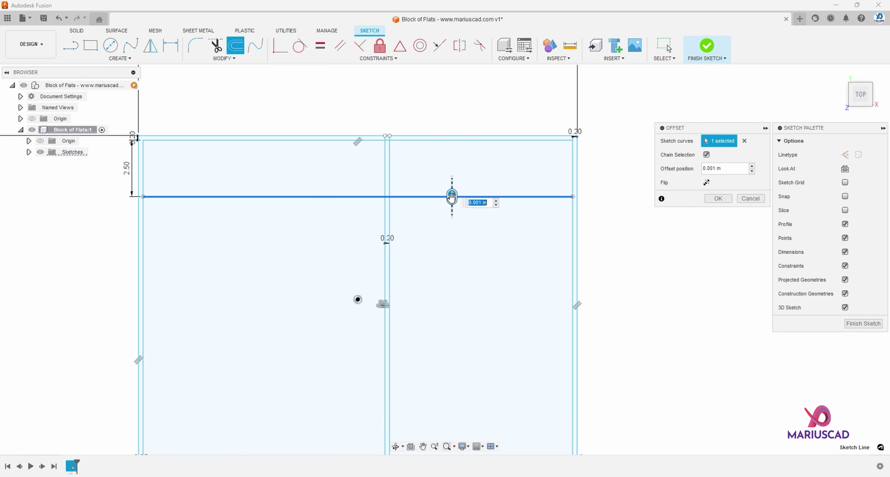
text(0.2)
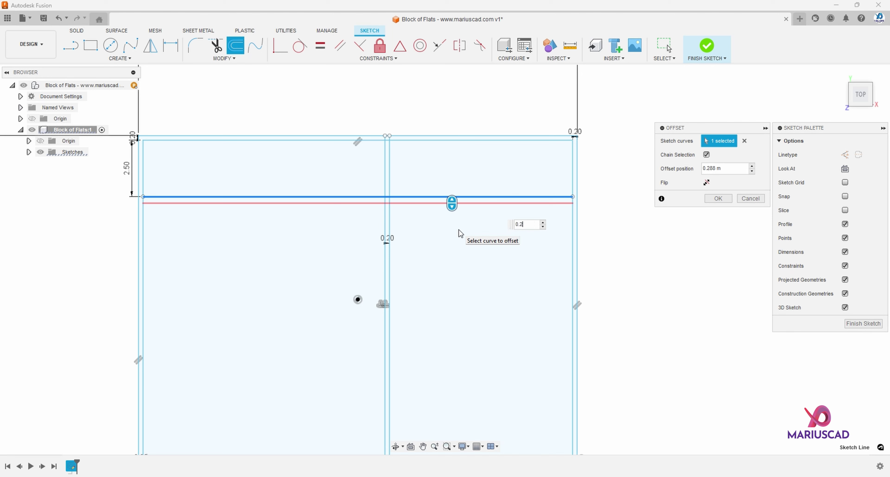
key(Return)
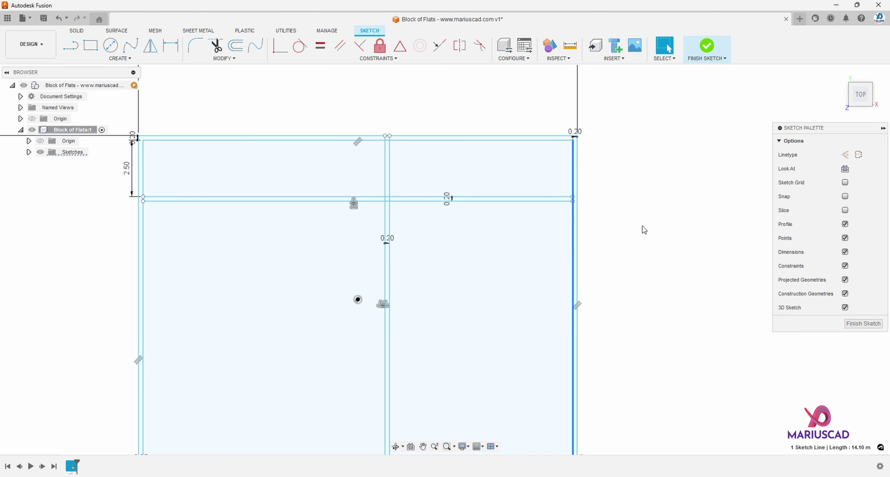
Offset the inner rectangle's right edge inward by 3.2 m, and offset the resulting line a further 0.2 m to form a wall.
key(o)
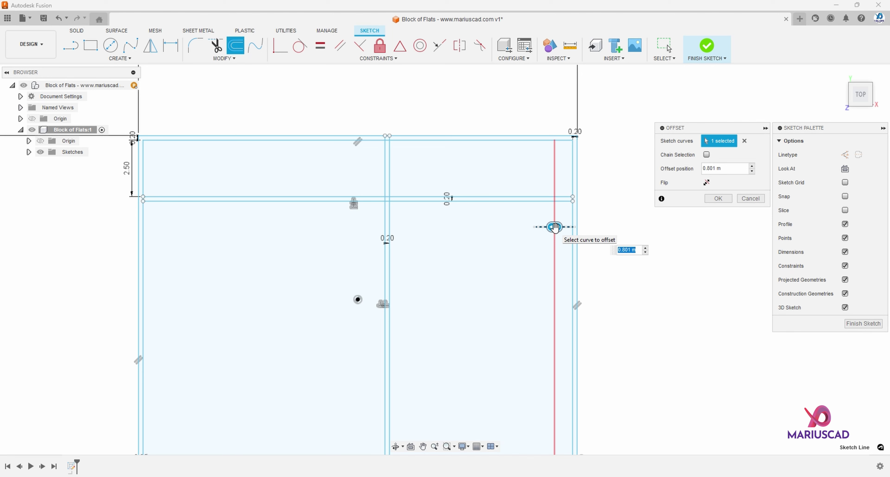
text(3.2)
key(Return)
click(501, 246)
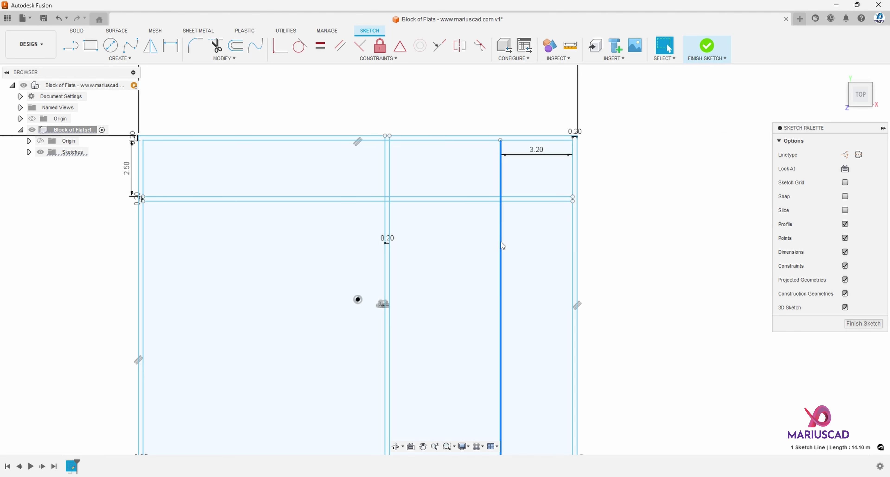
text(o)
text(0.2)
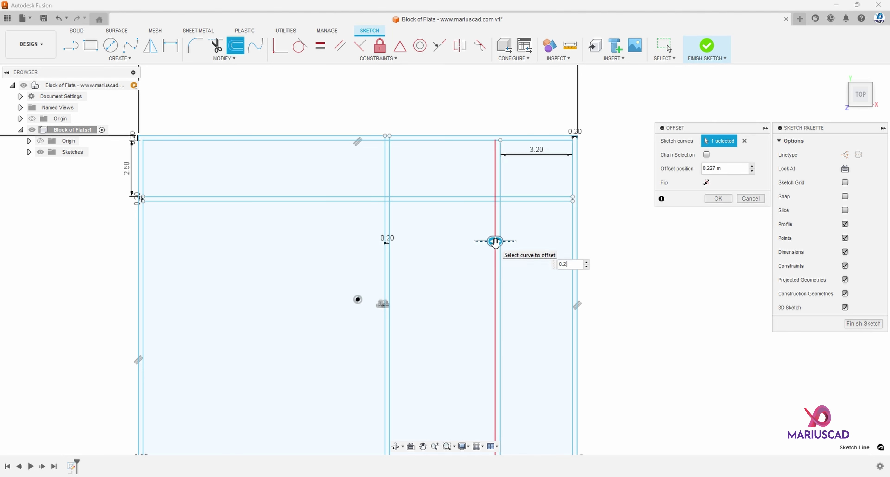
key(Return)
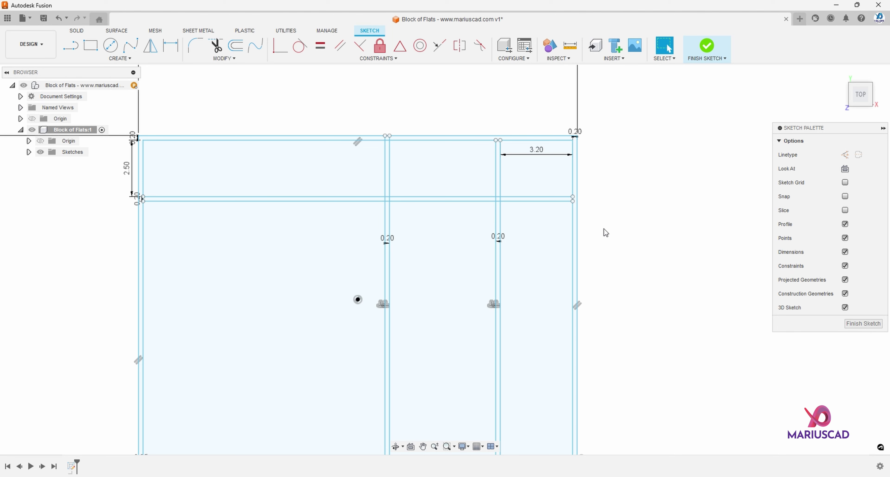
Copy the two horizontal wall lines downward with a Y distance of -3.6 - 0.2 m.
drag(449, 221, 431, 186)
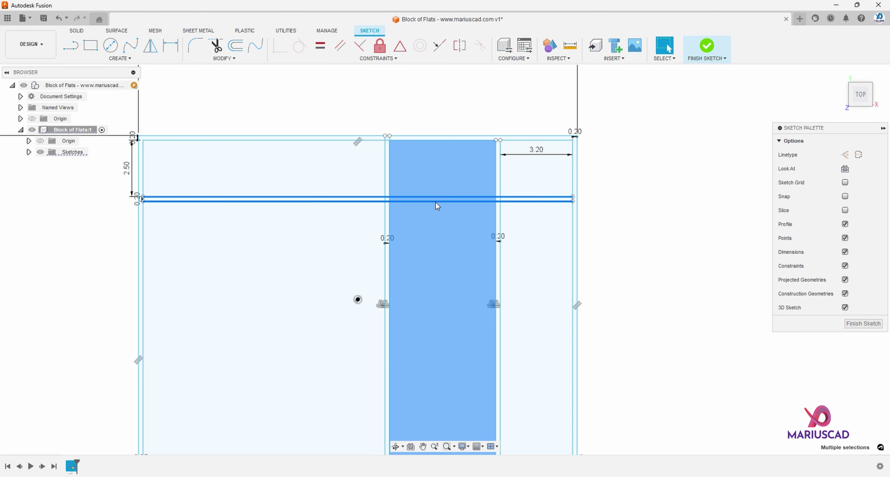
key(m)
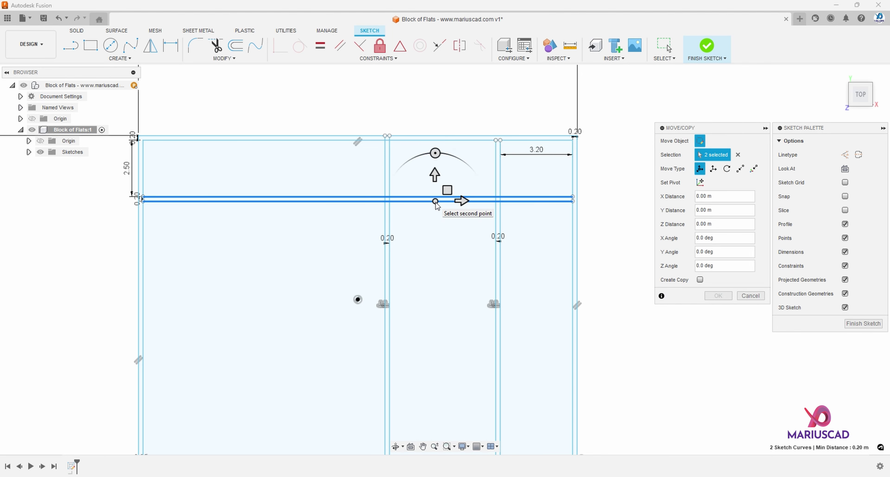
click(699, 280)
drag(434, 175, 435, 232)
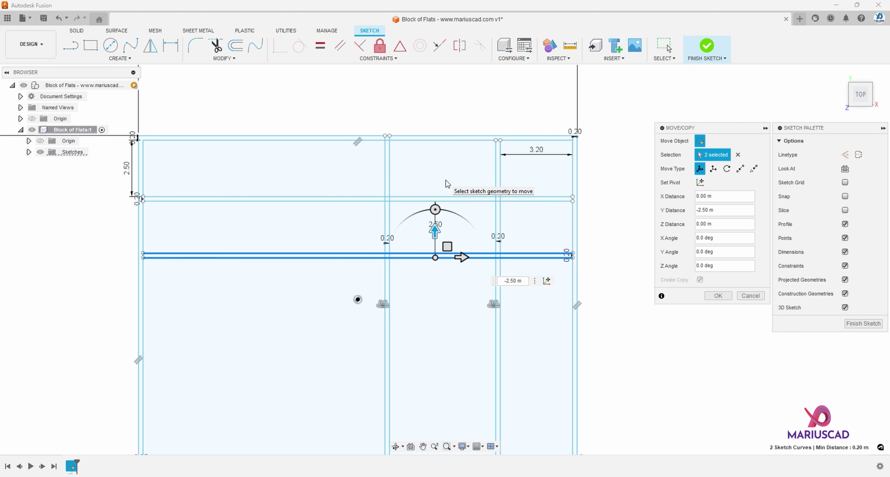
text(3.6)
key(BackSpace)
key(BackSpace)
key(BackSpace)
key(BackSpace)
key(BackSpace)
key(BackSpace)
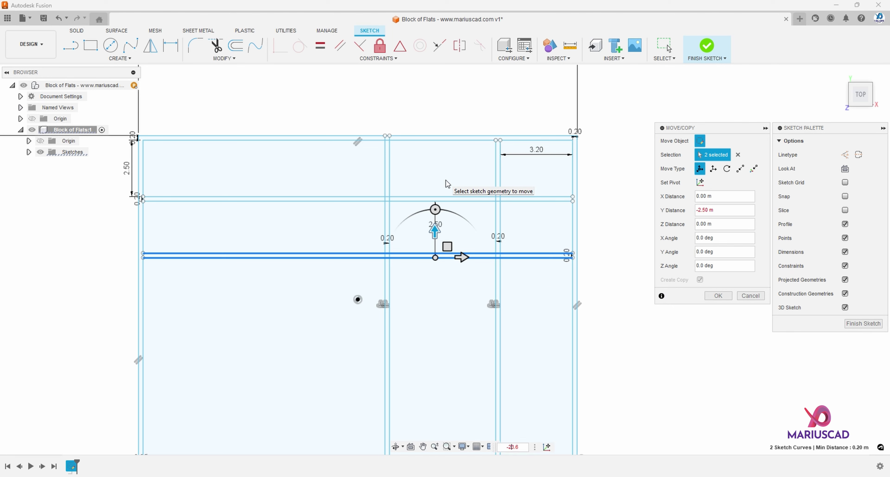
key(BackSpace)
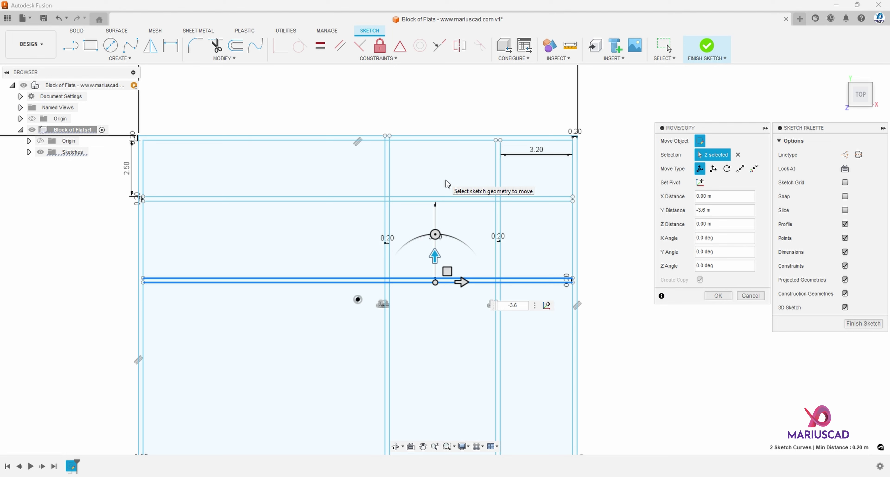
text(-0.2)
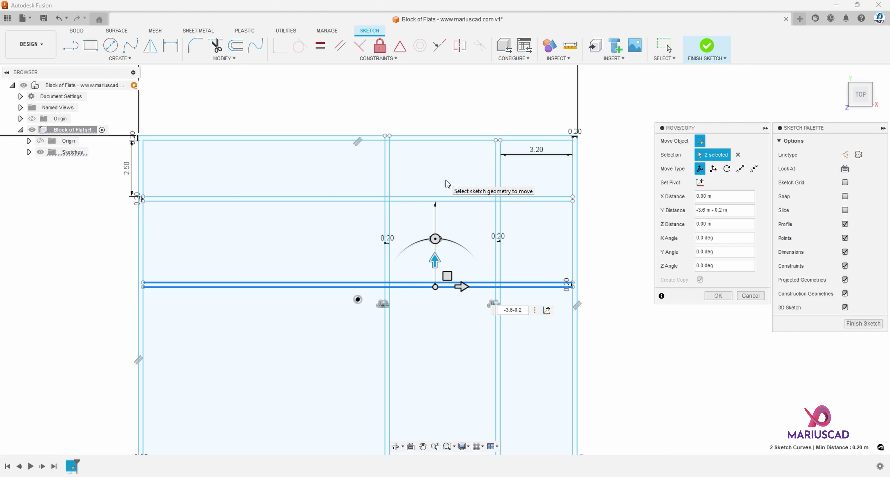
key(Escape)
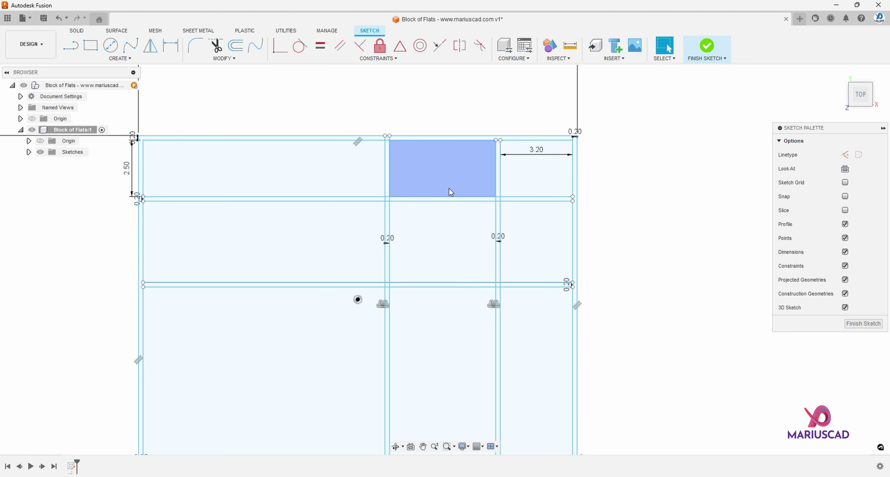
Trim both lines of the upper horizontal wall between the rightmost interior wall and the right exterior wall.
key(t)
scroll(534, 196, up, 3)
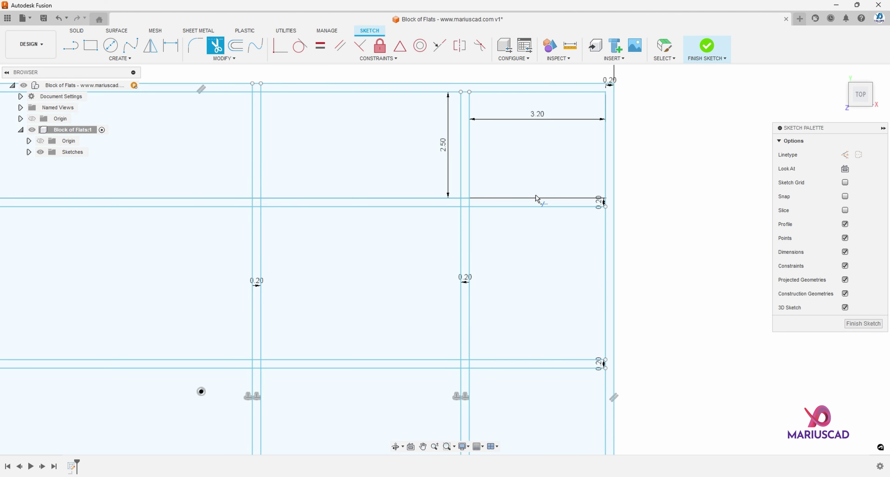
scroll(535, 199, down, 2)
click(536, 199)
click(536, 207)
scroll(533, 216, up, 1)
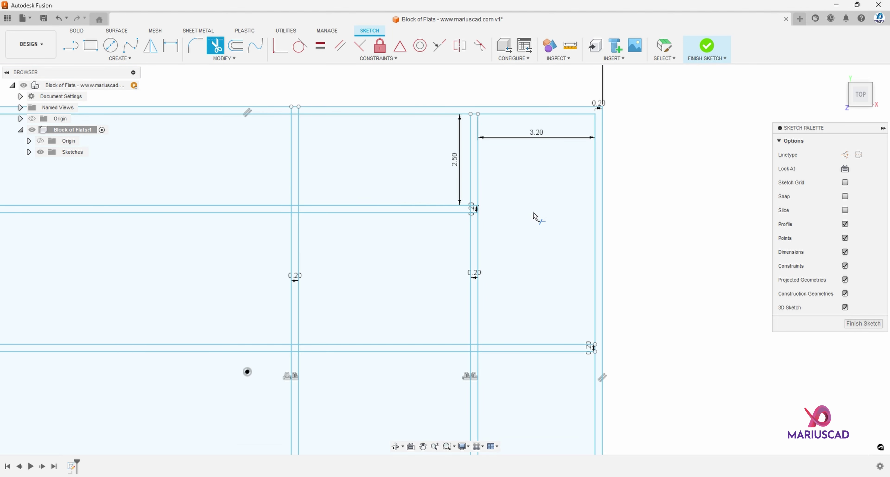
Trim both horizontal interior walls' lines between the exterior wall and the first vertical interior wall, clearing the large open area.
scroll(533, 213, down, 3)
middle_drag(416, 245, 461, 231)
drag(348, 174, 347, 230)
drag(345, 268, 345, 306)
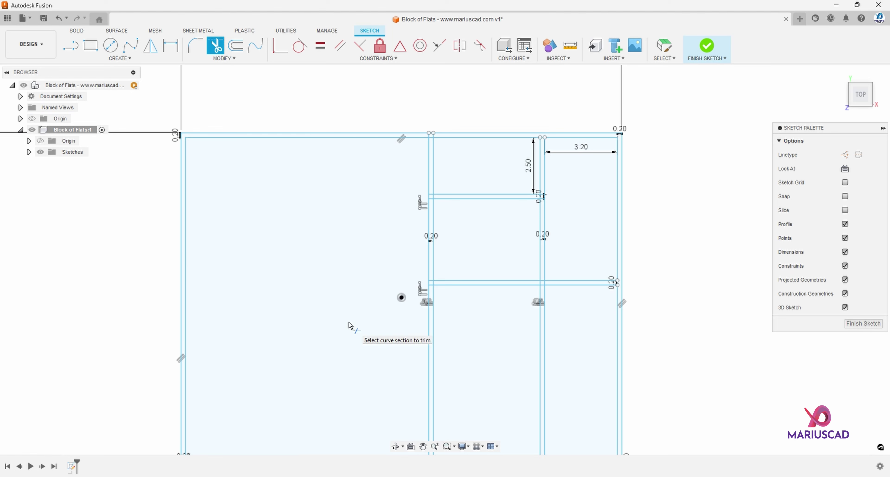
Trim the short horizontal line stubs that cross the thickness of the first vertical interior wall at both horizontal walls.
scroll(432, 290, up, 3)
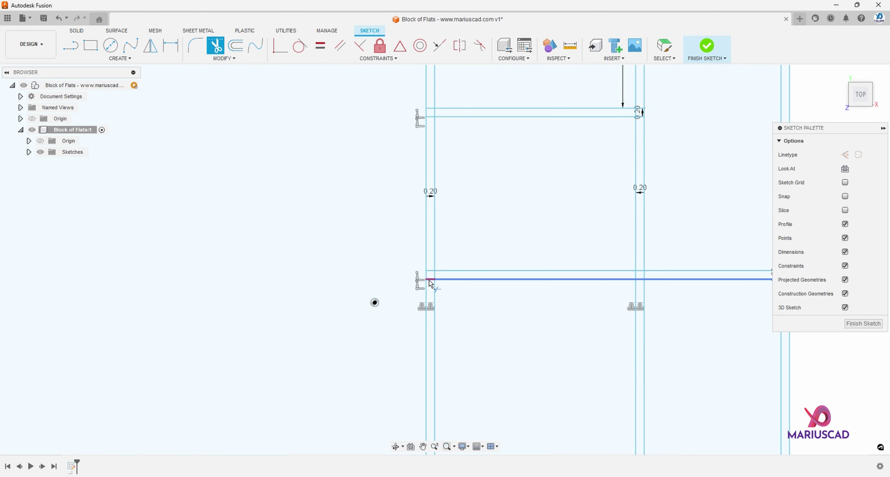
click(431, 282)
click(428, 269)
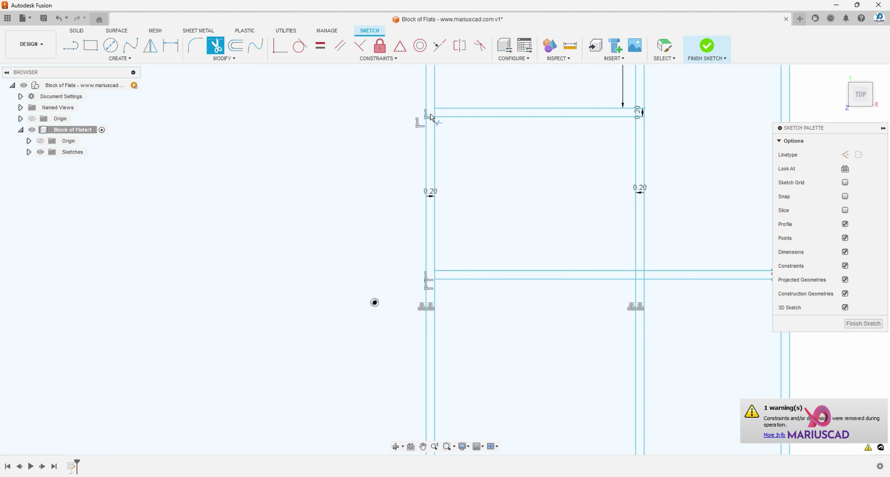
click(431, 116)
scroll(453, 196, down, 3)
middle_drag(522, 217, 451, 218)
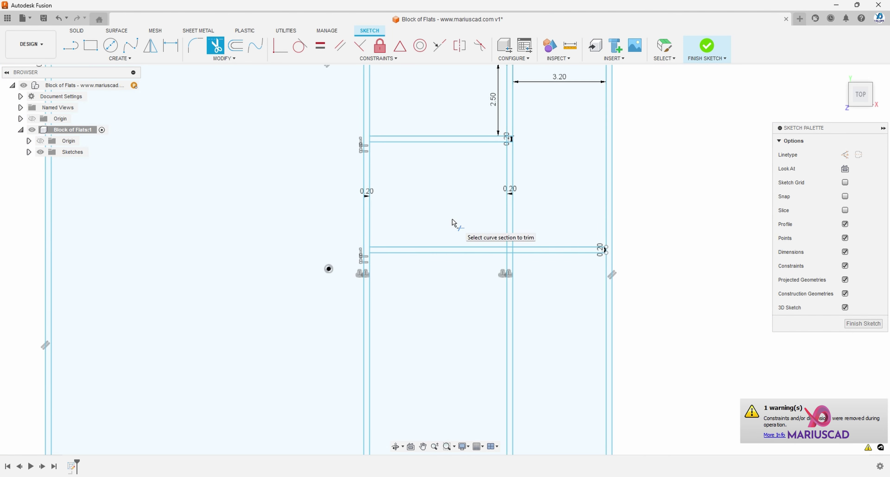
Copy the two lines of the lower horizontal wall downward with a Y distance of -1.7 m.
key(Escape)
key(m)
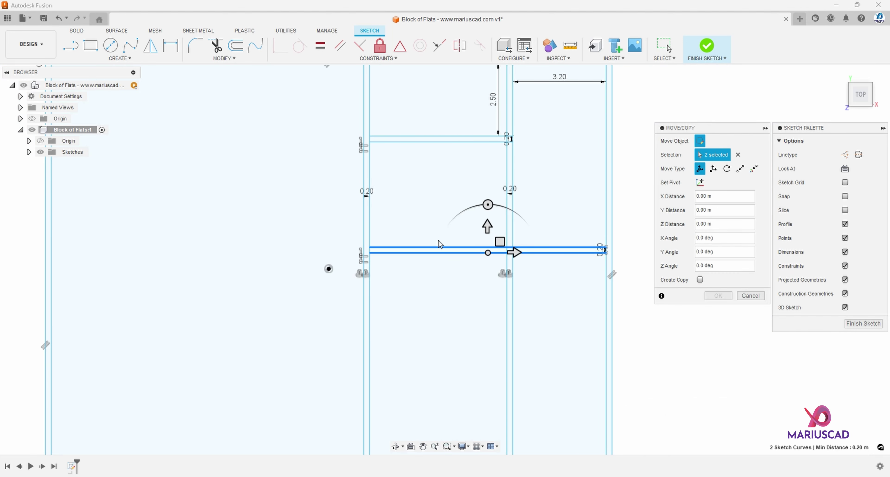
click(699, 279)
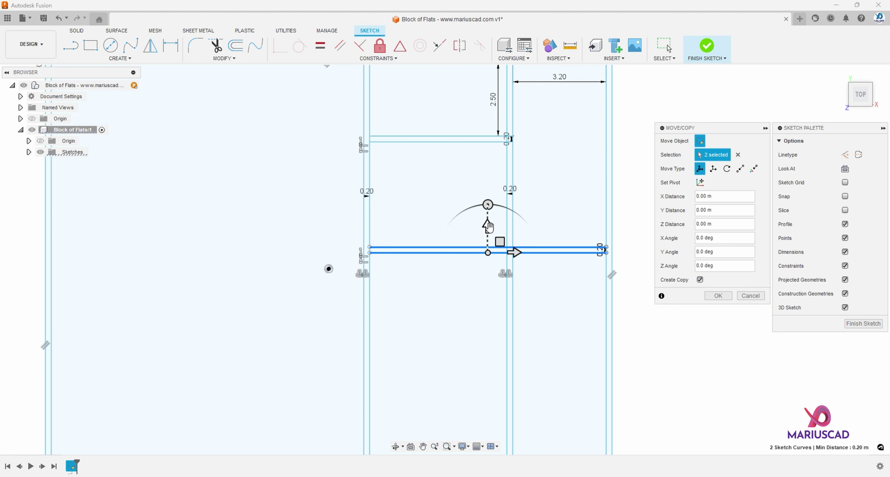
drag(487, 226, 485, 273)
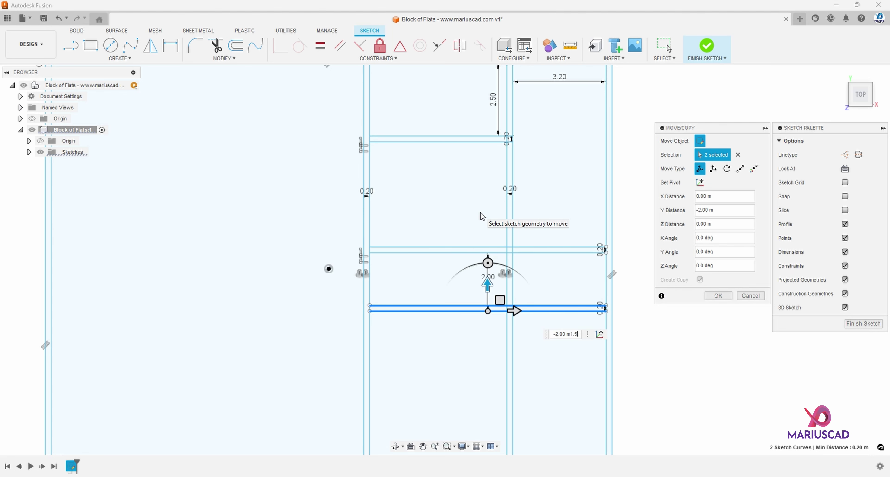
key(Left)
key(Left)
key(BackSpace)
key(BackSpace)
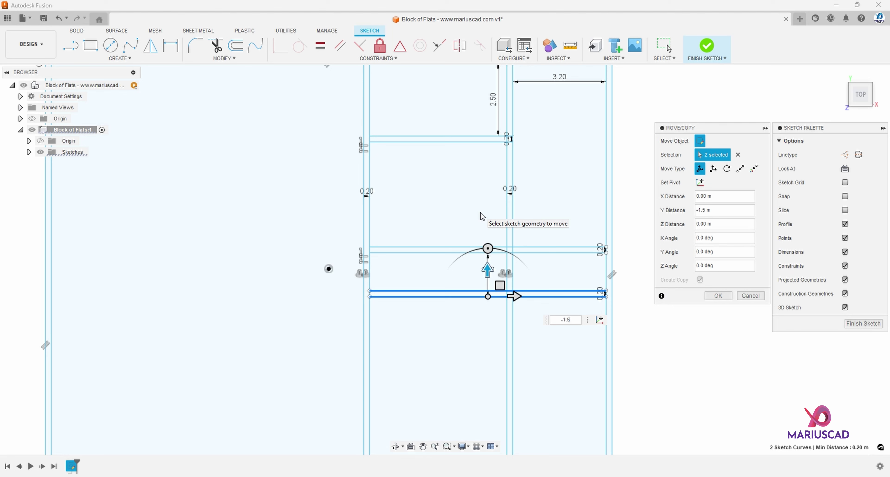
key(BackSpace)
text(7)
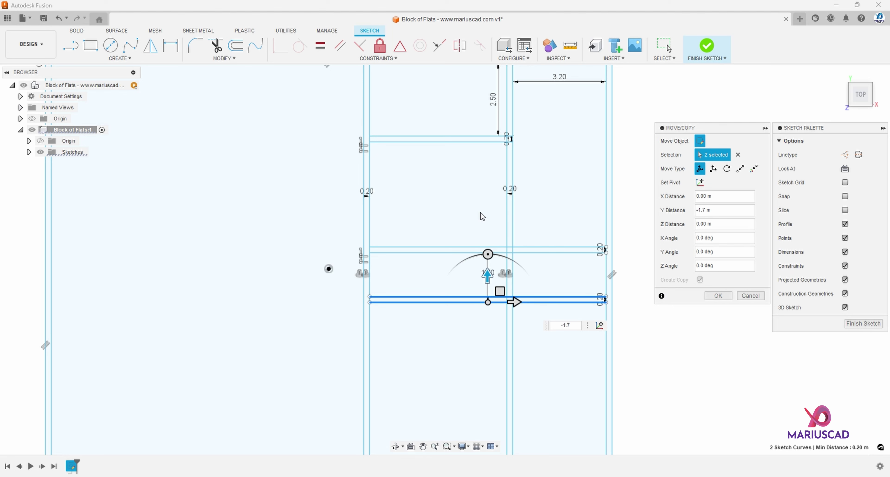
key(Return)
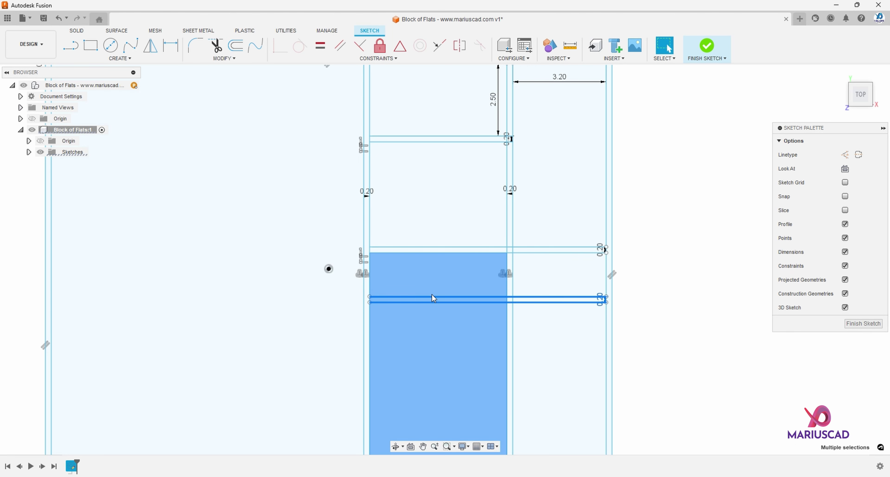
Copy the newly made pair of wall lines downward by another -1.7 m in Y.
key(m)
click(702, 281)
drag(489, 279, 488, 322)
text(-1.)
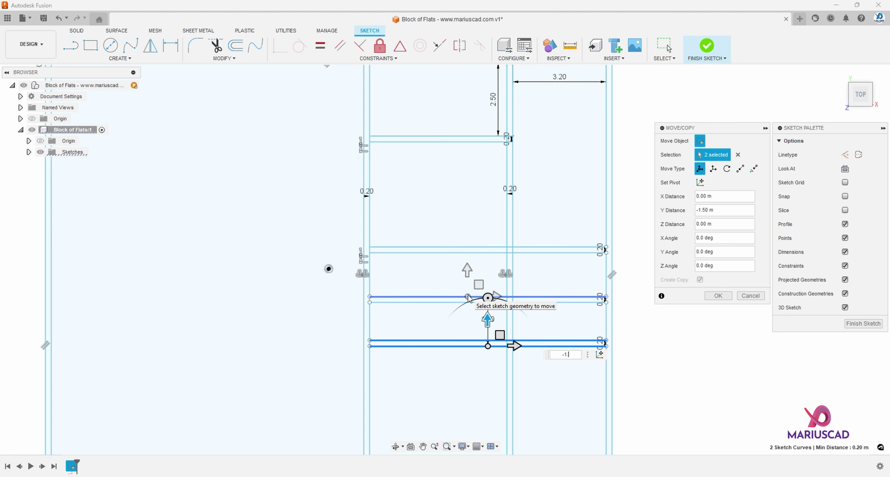
text(7)
key(Return)
Trim the two copied walls beyond the rightmost vertical interior wall, and trim that vertical wall's lines between them.
middle_drag(468, 364, 438, 282)
key(t)
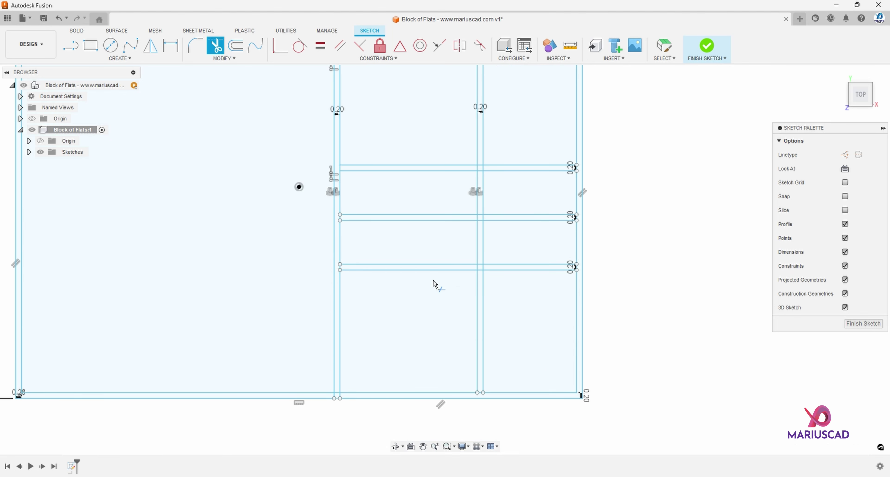
middle_drag(519, 245, 526, 278)
drag(522, 287, 518, 304)
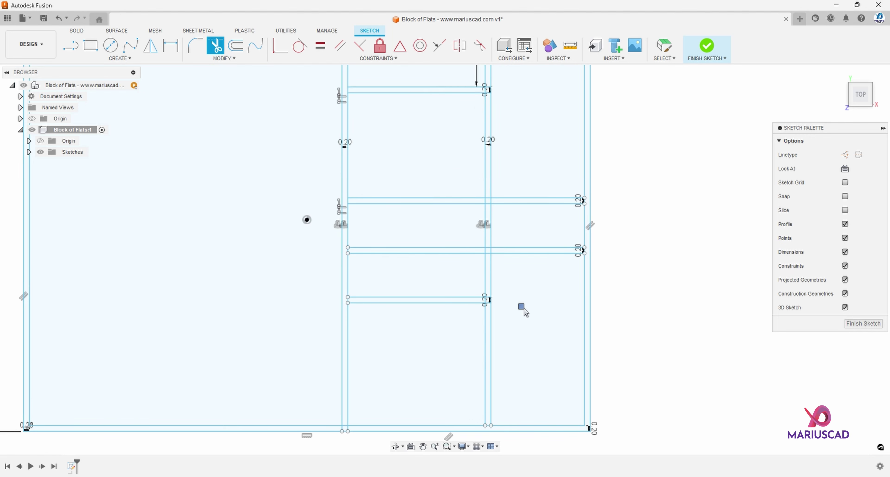
drag(501, 277, 473, 277)
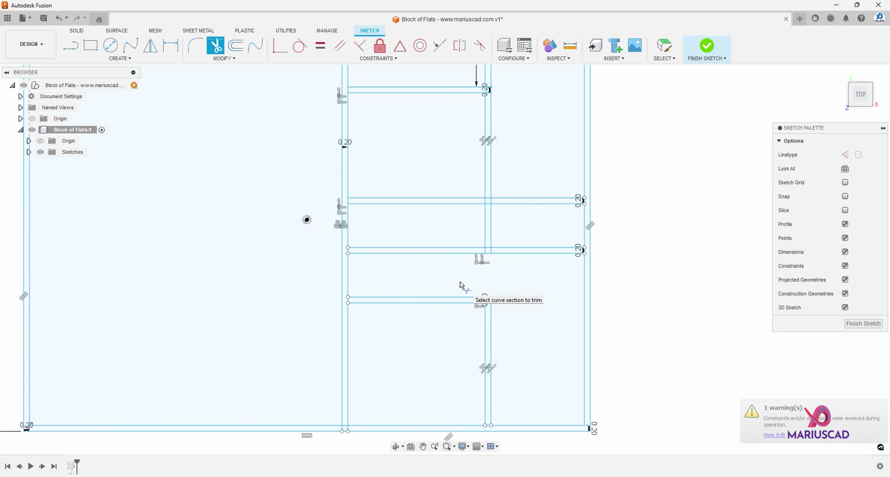
click(532, 252)
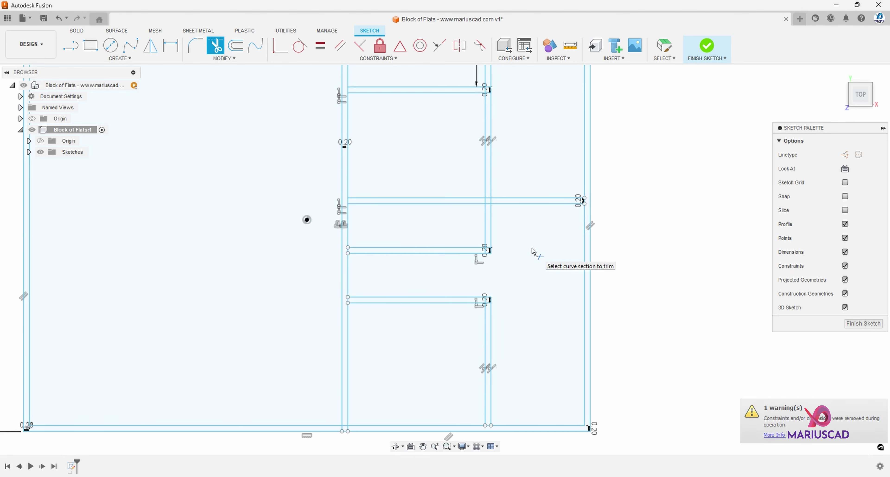
Trim the overlapping segments at the lowest horizontal wall's corner and where the rightmost interior wall crosses the full-width horizontal wall.
scroll(652, 257, down, 2)
middle_drag(626, 266, 643, 214)
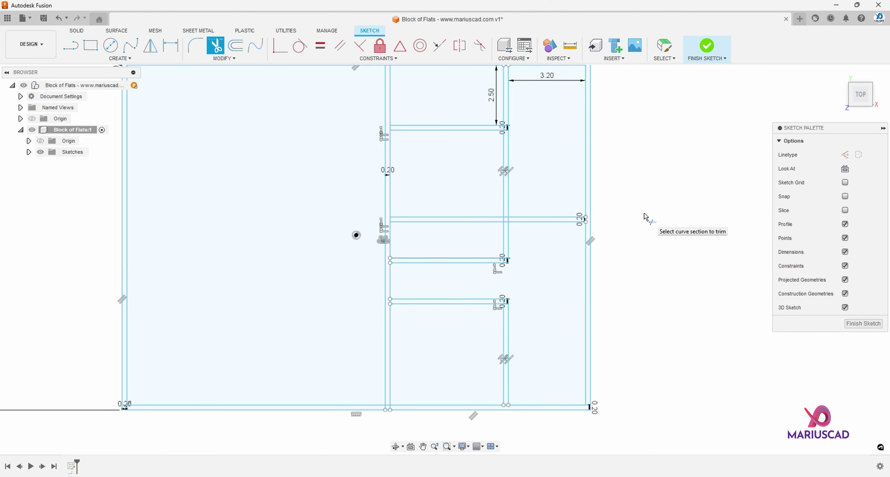
scroll(496, 317, up, 6)
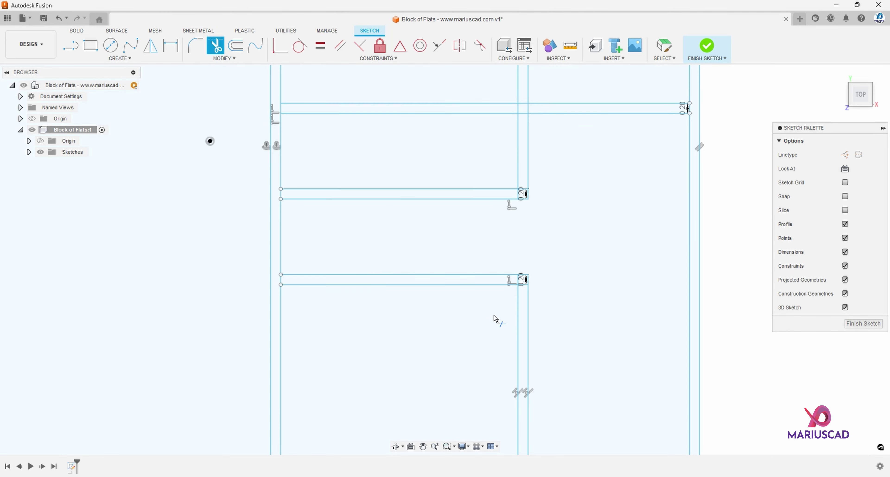
click(526, 282)
scroll(520, 270, down, 2)
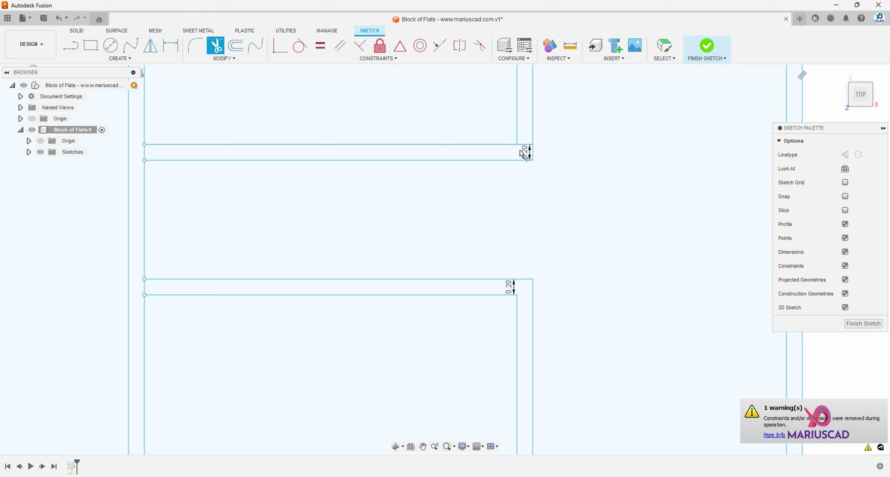
middle_drag(546, 145, 506, 390)
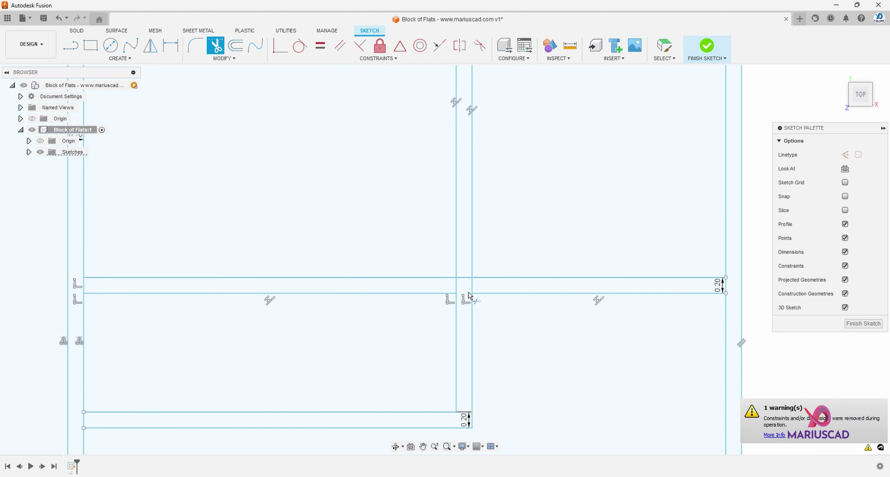
click(472, 284)
click(461, 278)
click(456, 286)
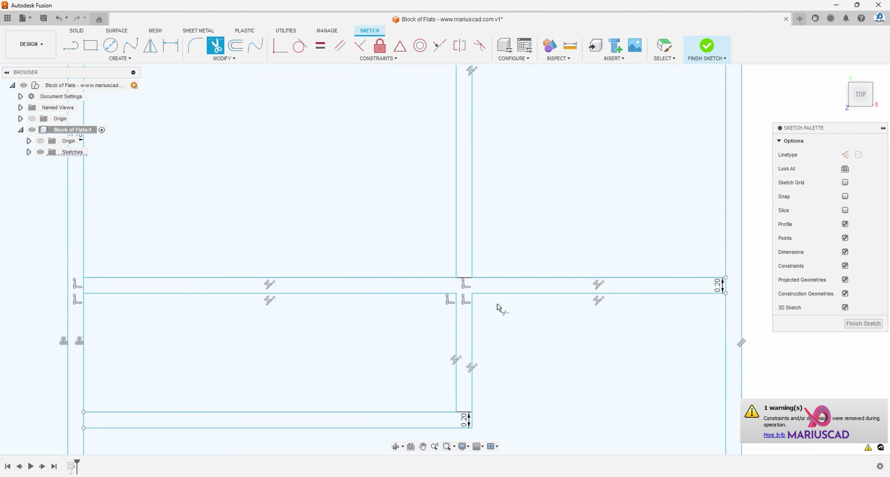
Trim the closing segments at both ends of the uppermost horizontal wall and at the full-width wall's junction with the central vertical wall.
scroll(494, 316, down, 3)
middle_drag(494, 194, 506, 284)
scroll(480, 203, up, 4)
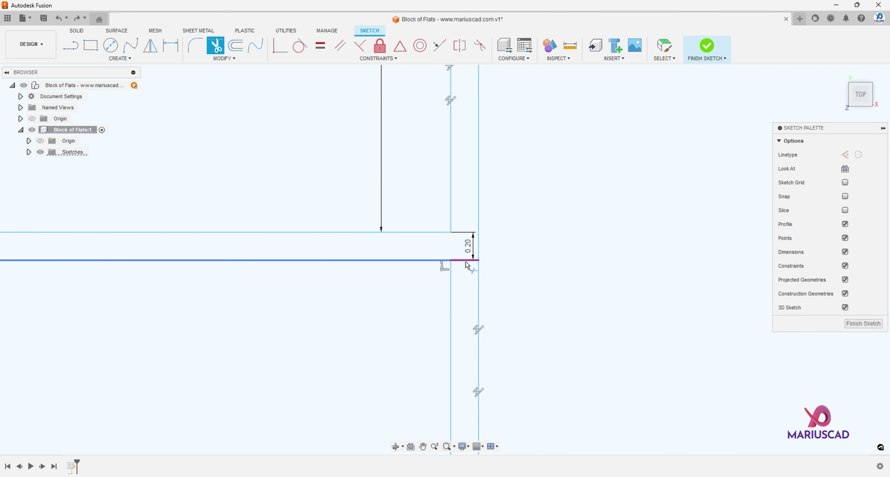
click(463, 260)
scroll(465, 236, down, 2)
middle_drag(406, 266, 516, 273)
click(164, 251)
scroll(238, 281, down, 3)
middle_drag(247, 366, 273, 226)
click(222, 316)
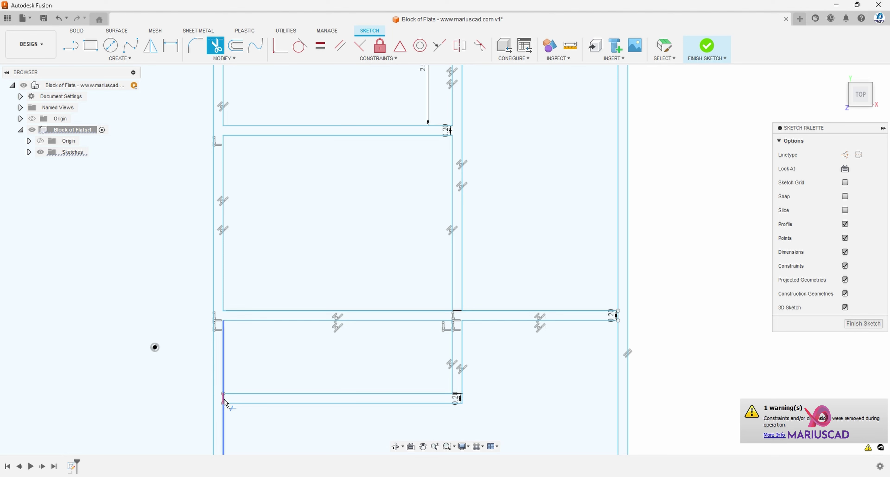
Trim the inner exterior wall lines where the full-width horizontal wall and the top of the rightmost vertical interior wall meet them.
scroll(617, 312, up, 2)
click(620, 310)
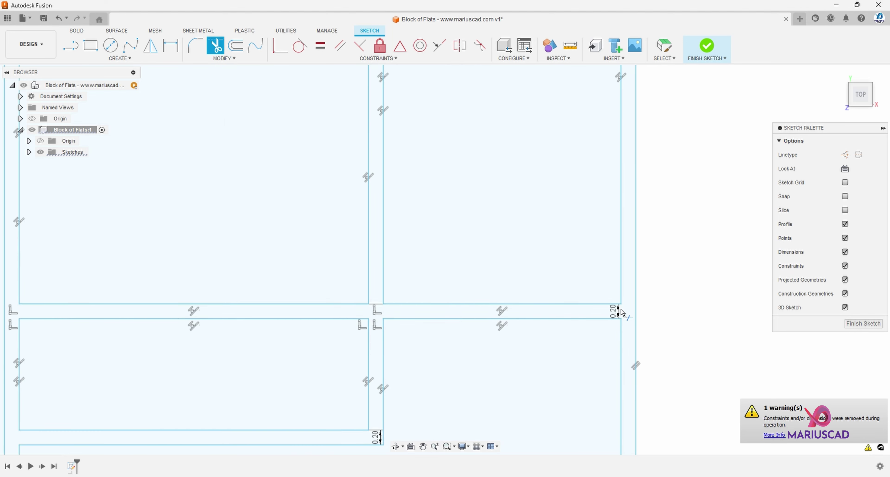
scroll(559, 193, down, 2)
middle_drag(541, 170, 476, 369)
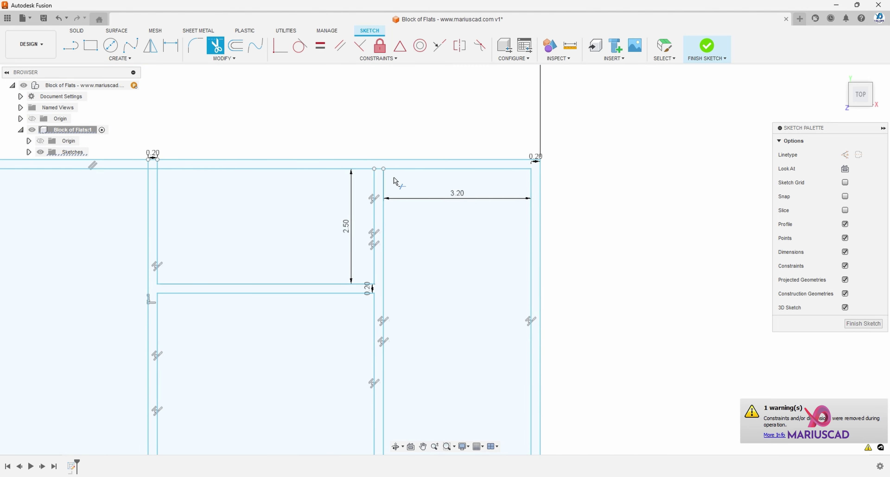
click(378, 169)
Trim the overlapping segments where the two vertical interior walls meet the bottom exterior wall, and end the trimming.
scroll(358, 204, down, 3)
middle_drag(332, 422, 341, 339)
scroll(441, 359, up, 2)
scroll(444, 367, up, 2)
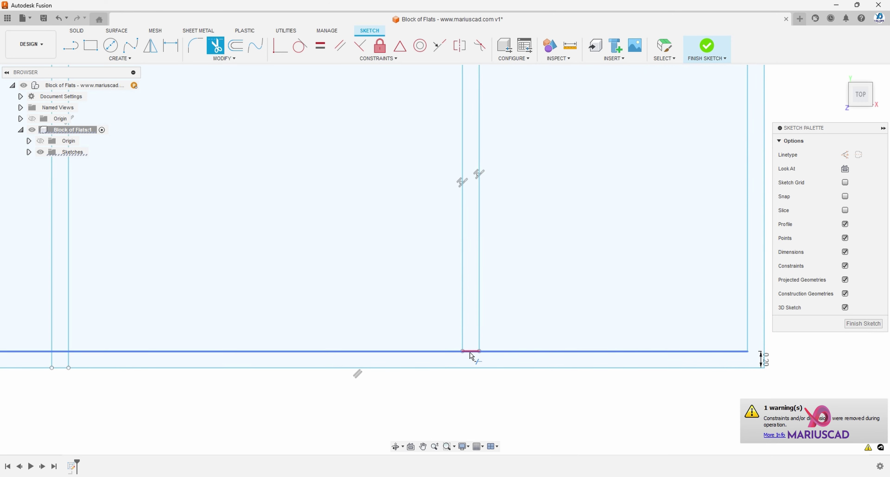
click(469, 351)
middle_drag(213, 350, 402, 291)
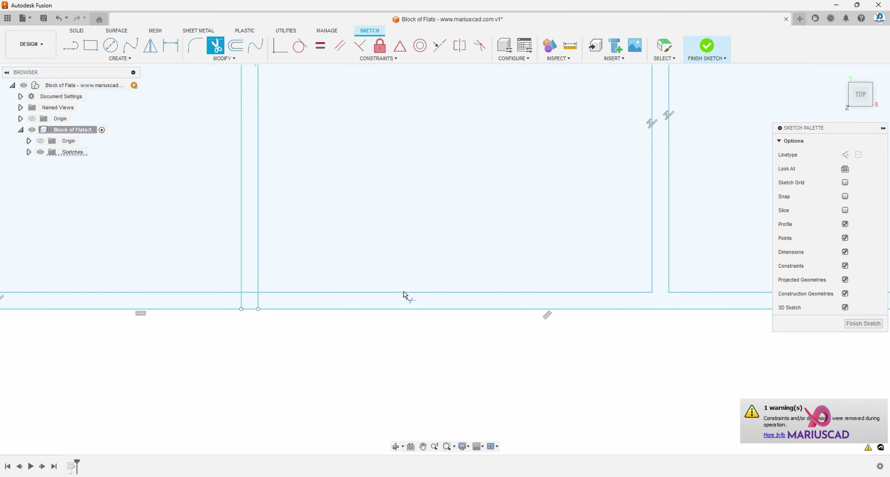
click(258, 301)
click(251, 294)
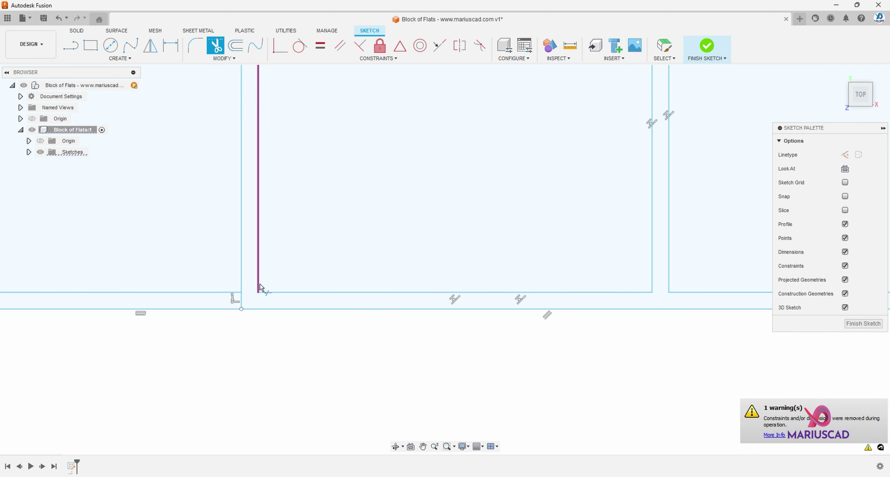
scroll(258, 285, down, 3)
middle_drag(538, 173, 433, 299)
scroll(433, 300, down, 2)
mouse_move(494, 199)
middle_down()
mouse_move(449, 313)
mouse_move(445, 267)
mouse_move(462, 242)
middle_up()
scroll(449, 313, down, 3)
key(Escape)
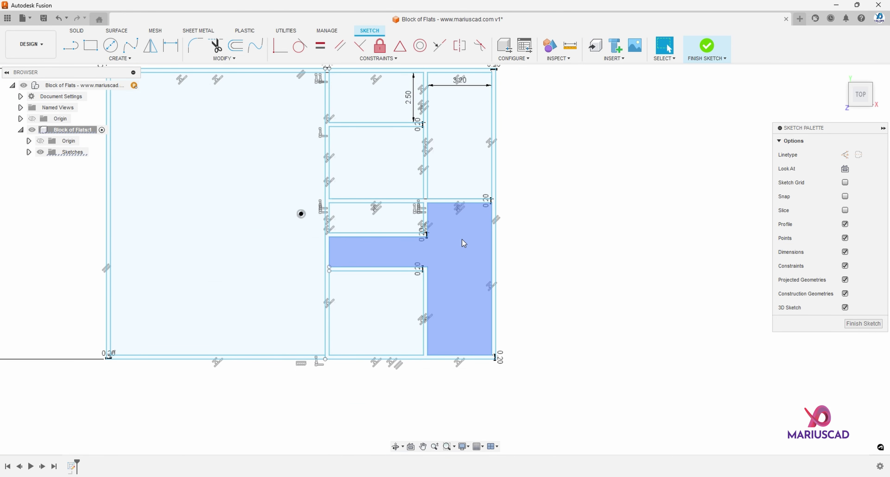
Examine whether the trimmed walls around the smaller rooms join into one continuous profile, checking their junctions with the exterior walls.
scroll(493, 212, up, 3)
scroll(493, 209, down, 3)
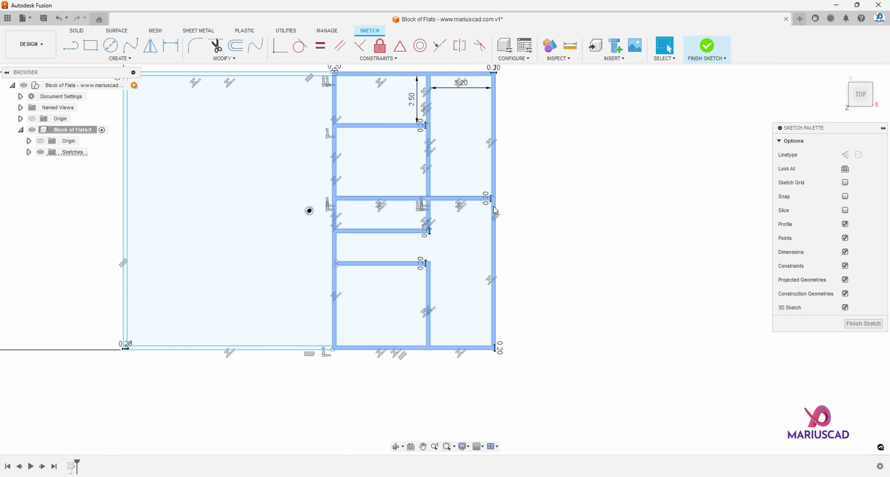
click(494, 209)
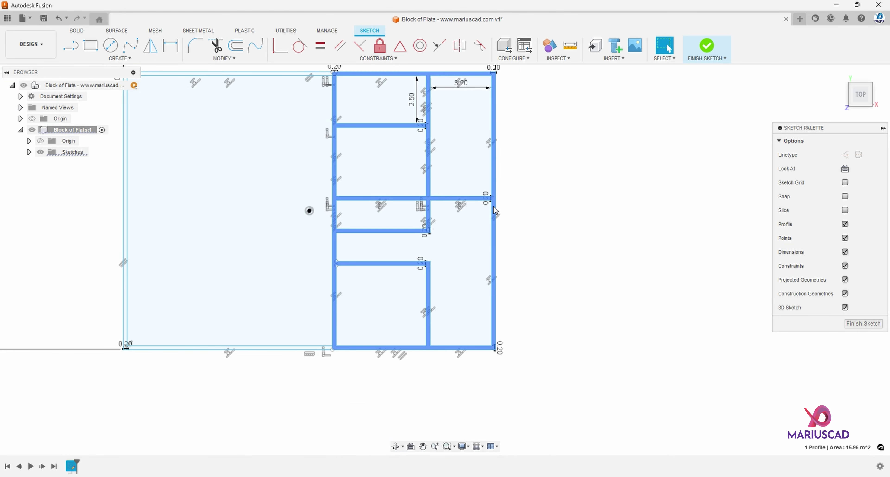
click(532, 182)
middle_drag(531, 185, 557, 211)
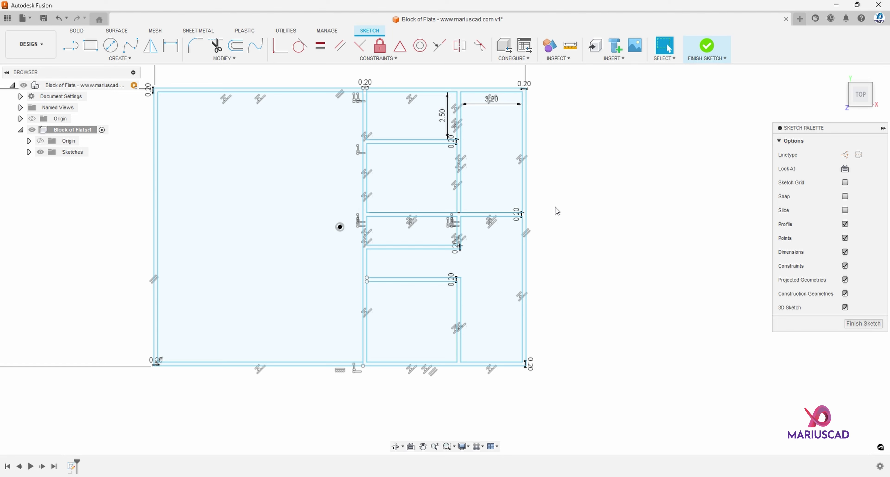
middle_drag(559, 196, 589, 289)
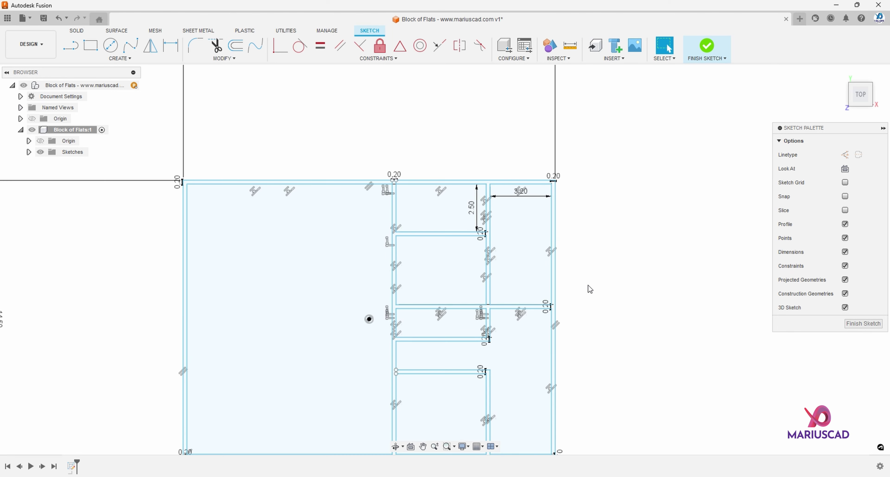
scroll(448, 204, up, 3)
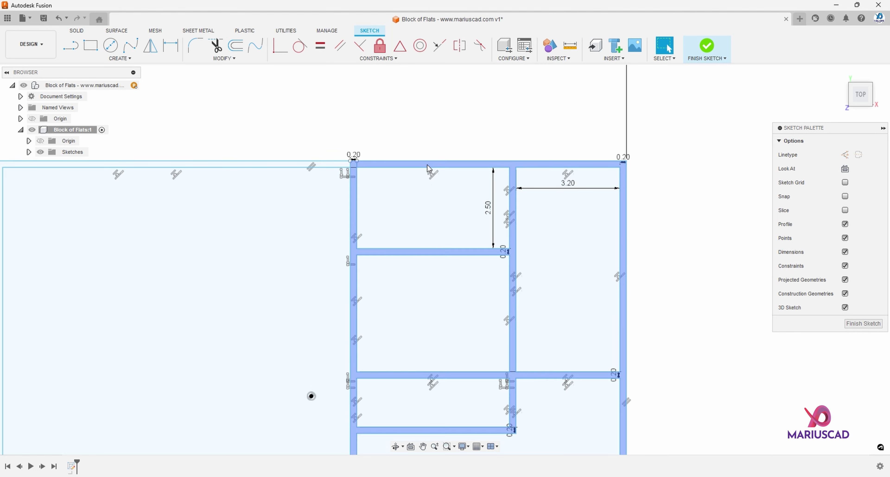
scroll(659, 254, down, 2)
middle_drag(649, 394, 580, 246)
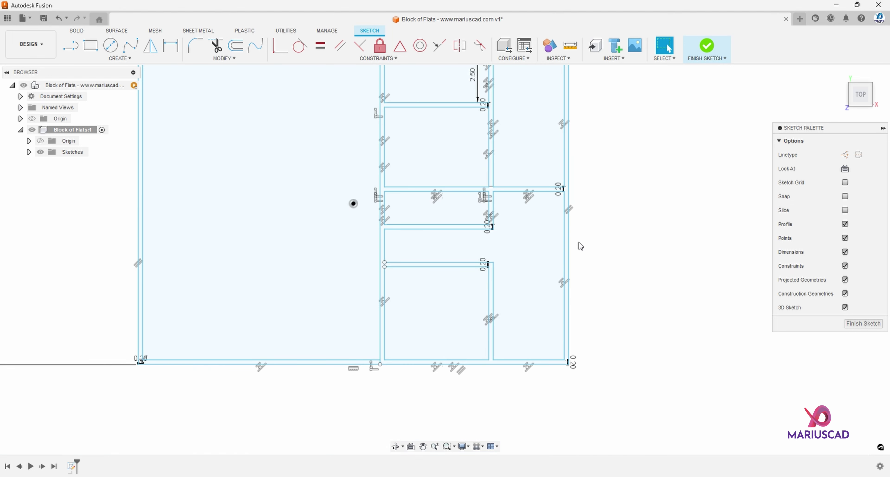
scroll(437, 363, up, 3)
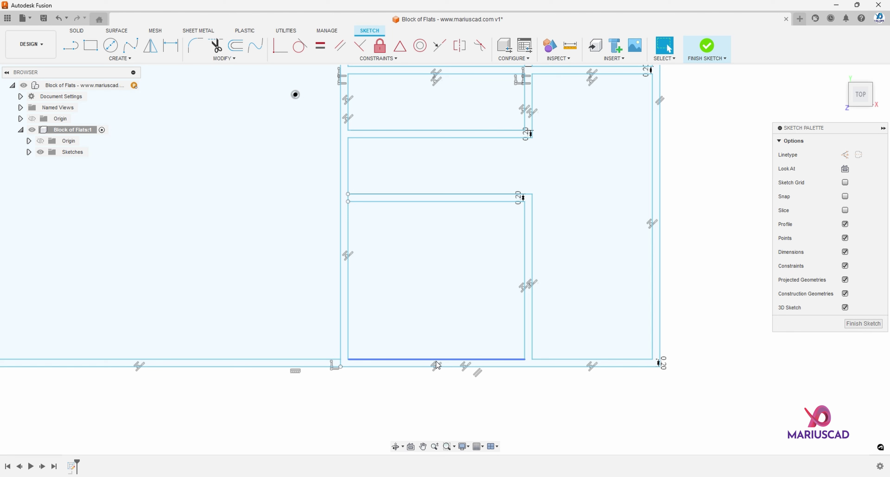
Draw a centre rectangle 2 m wide at the midpoint of the lower middle room's inner bottom wall line, reaching the outer wall line.
key(r)
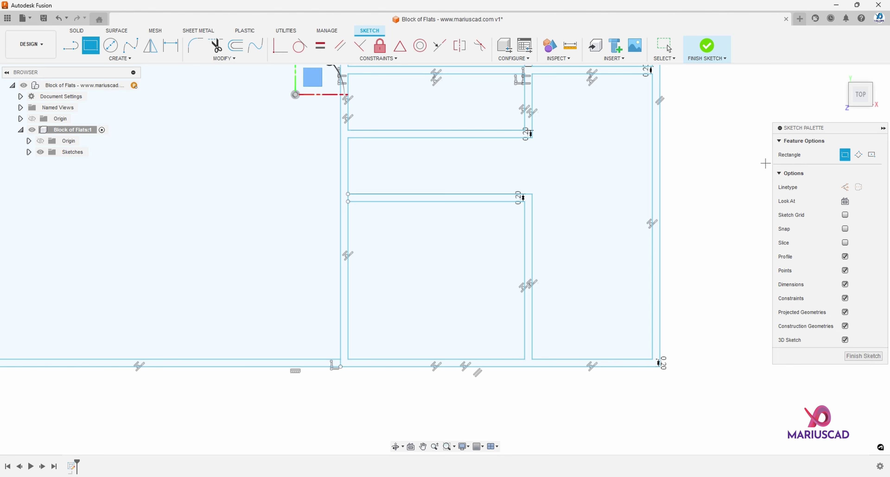
click(871, 155)
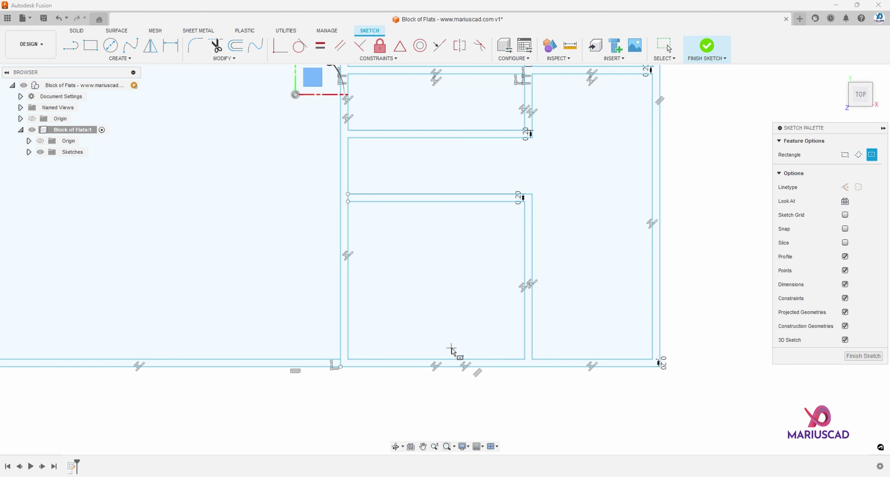
click(436, 360)
scroll(479, 369, up, 5)
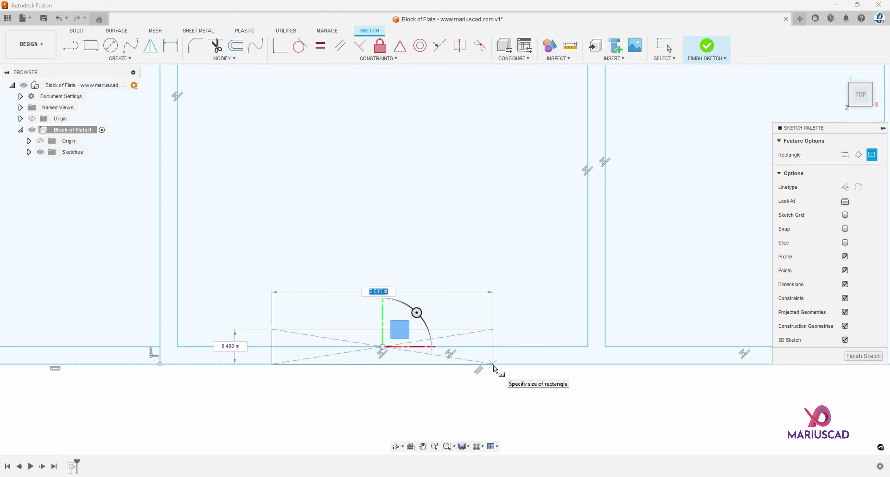
text(2)
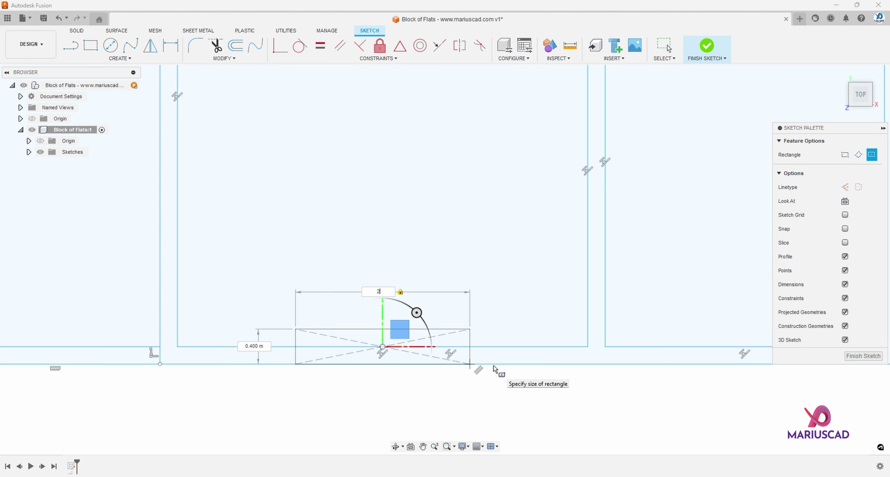
key(Return)
key(Escape)
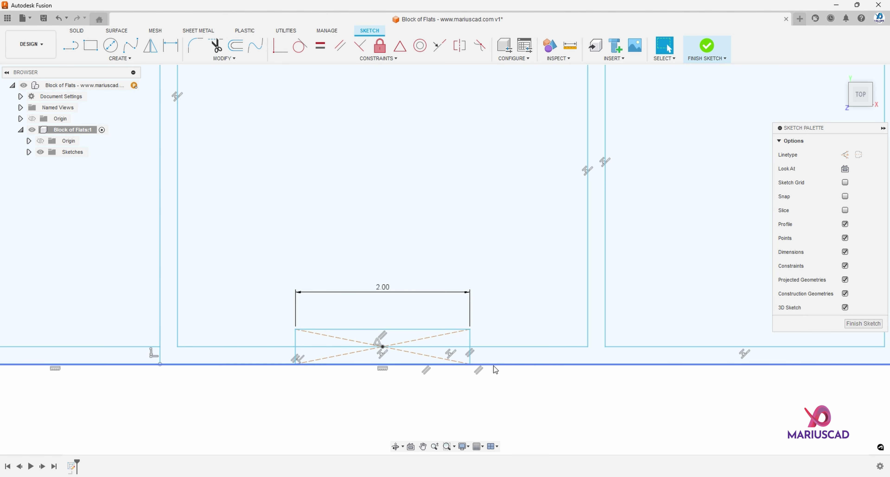
Trim the part of that rectangle protruding into the lower middle room, and delete its leftover diagonals and width dimension.
scroll(485, 356, up, 2)
key(t)
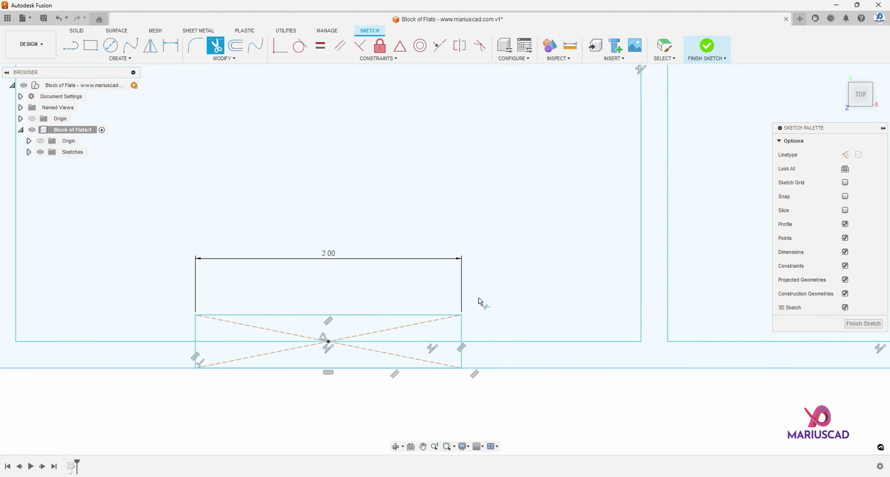
click(460, 330)
click(433, 316)
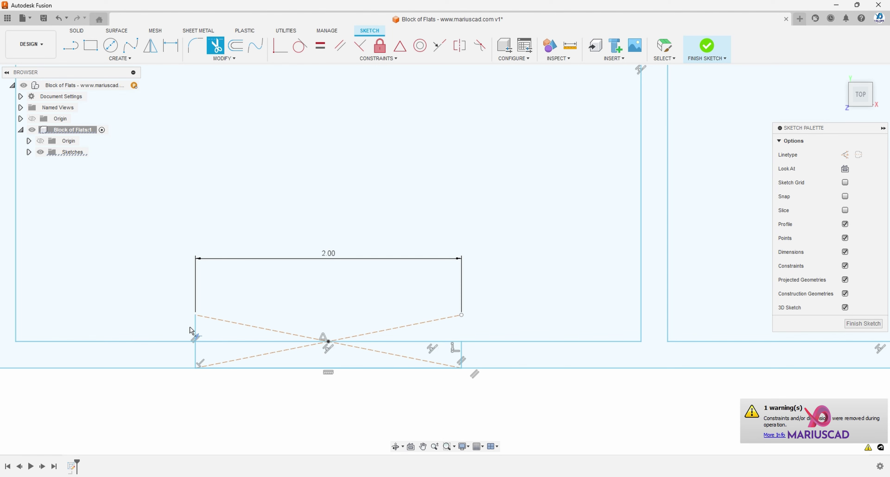
click(195, 334)
key(Escape)
drag(428, 329, 251, 305)
key(Delete)
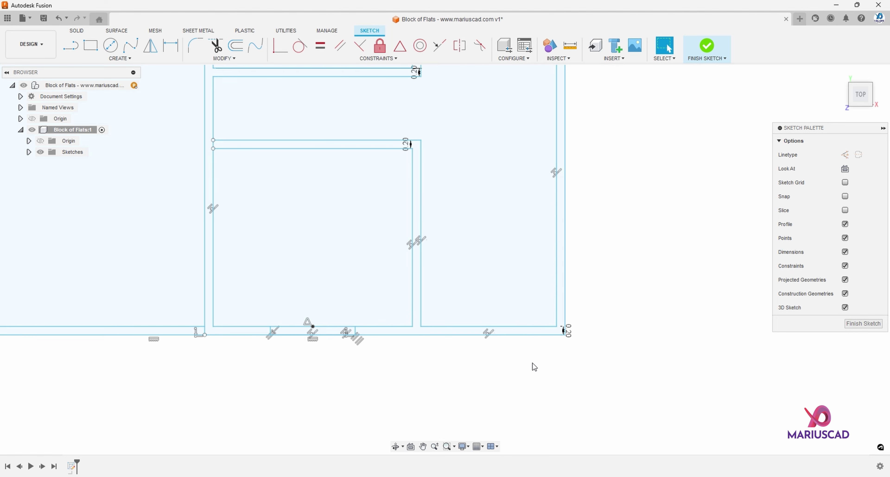
Draw a 2 m wide centre rectangle at the midpoint of the lower right room's inner bottom wall line, reaching the outer wall line.
scroll(534, 366, down, 2)
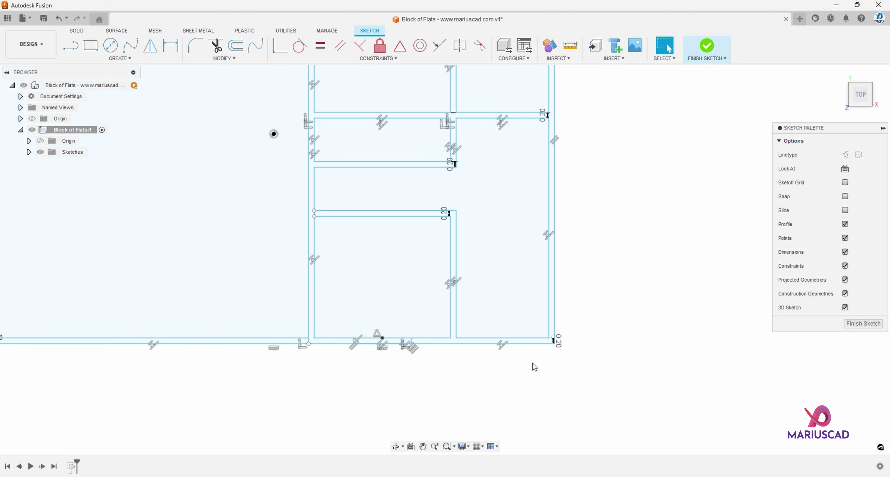
scroll(512, 350, up, 3)
key(r)
click(871, 156)
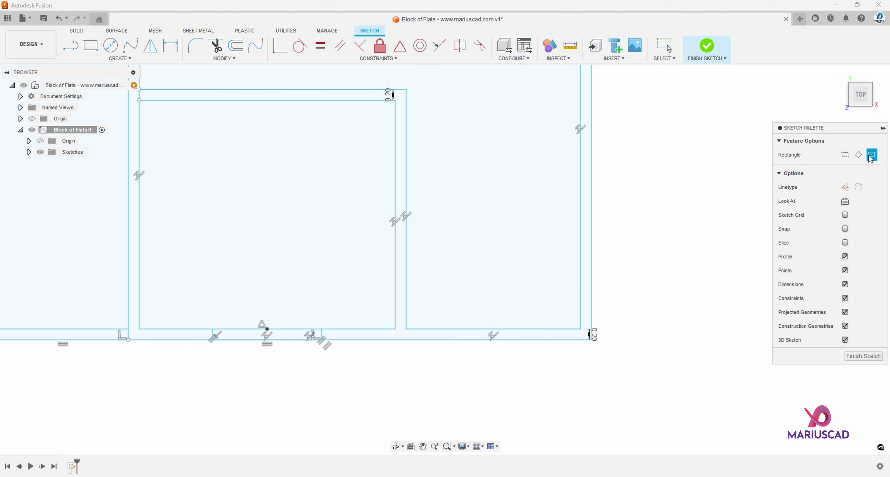
click(493, 329)
text(2)
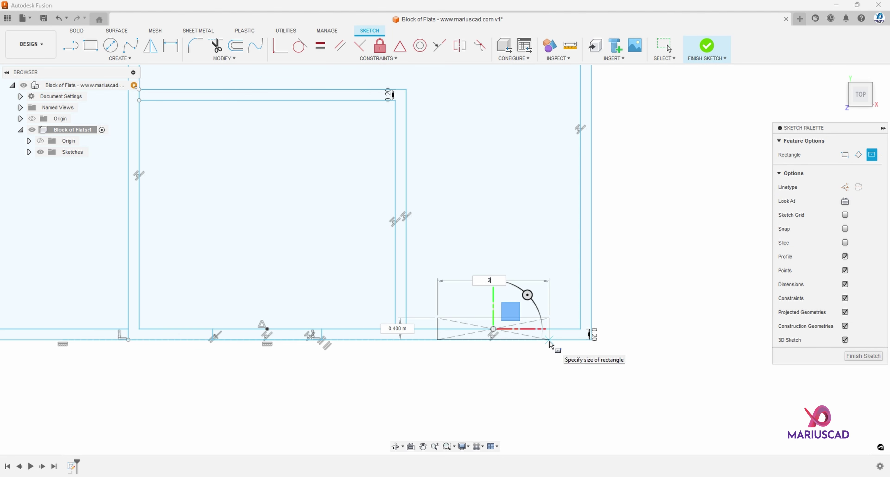
key(Return)
key(Escape)
Trim the rectangle edges protruding into the lower right room so that only the opening within the bottom wall remains.
key(t)
click(530, 318)
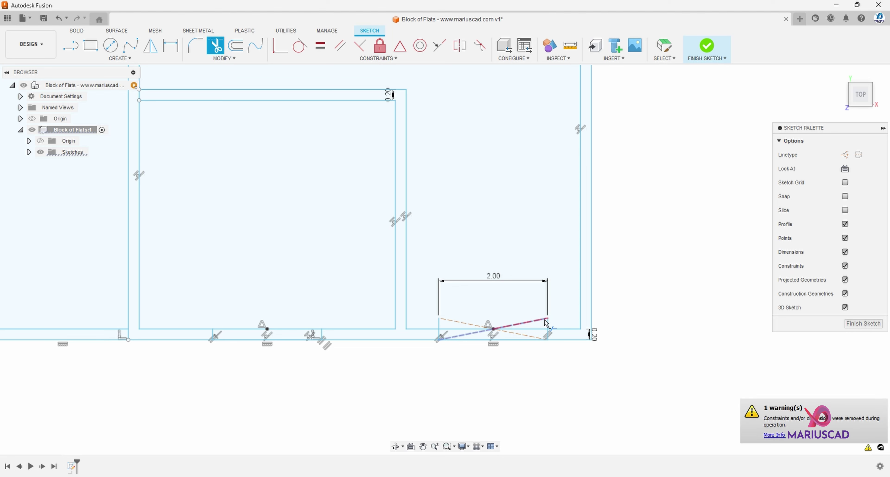
click(547, 324)
click(439, 322)
middle_drag(588, 192, 476, 300)
scroll(476, 300, down, 4)
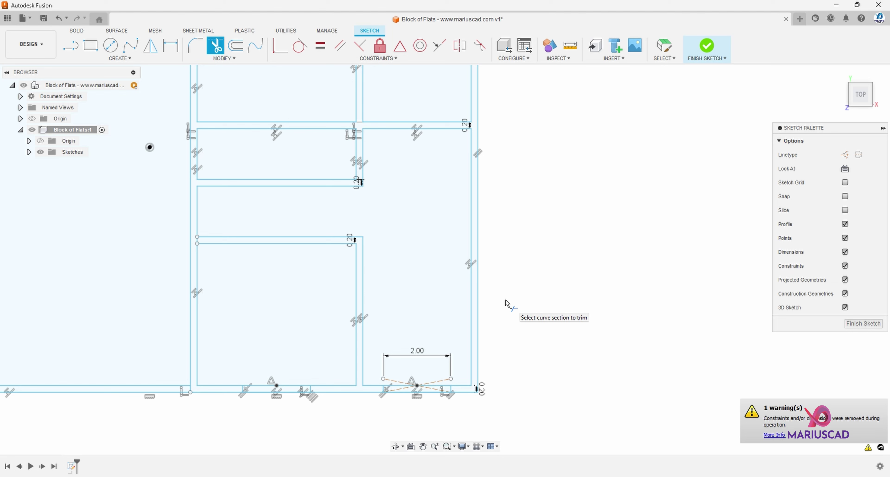
Draw a two-point rectangle 2 m long across the 0.2 m right exterior wall, near the lower end of the lower right room.
key(r)
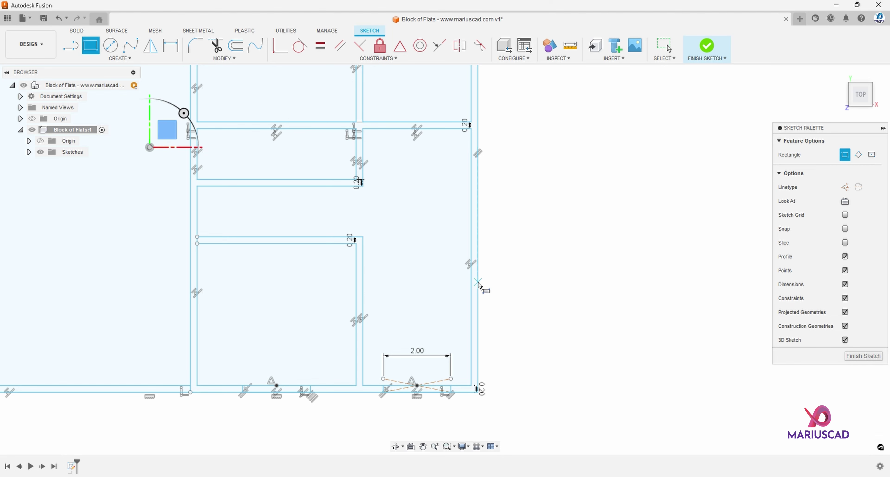
click(471, 282)
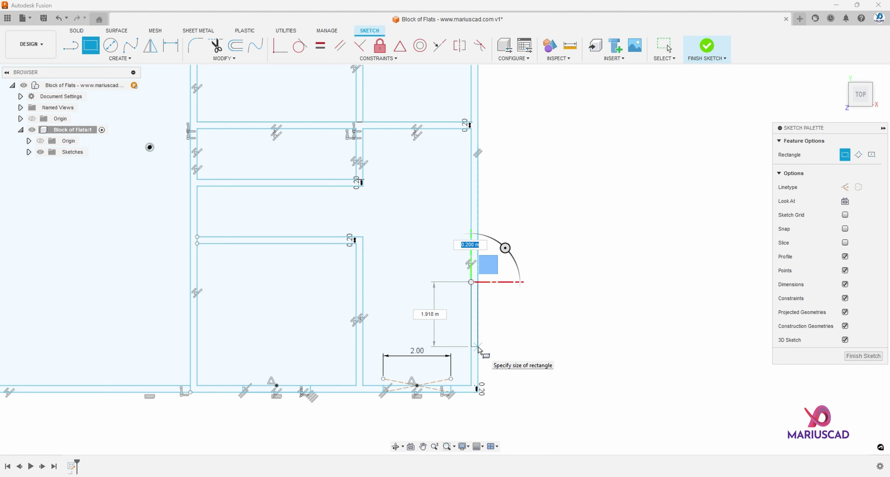
key(Tab)
text(2)
key(Return)
key(Escape)
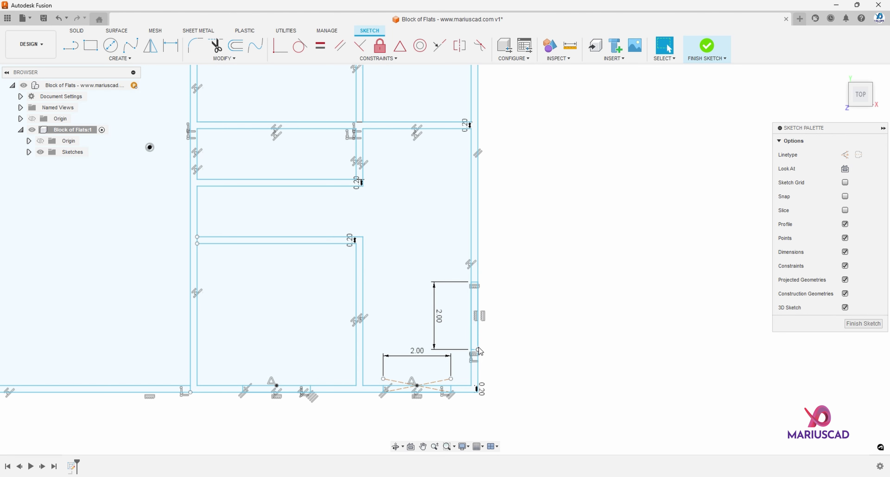
Draw a second 2 m long two-point rectangle across the right exterior wall, between the first one and the full-width horizontal wall.
click(91, 46)
click(470, 163)
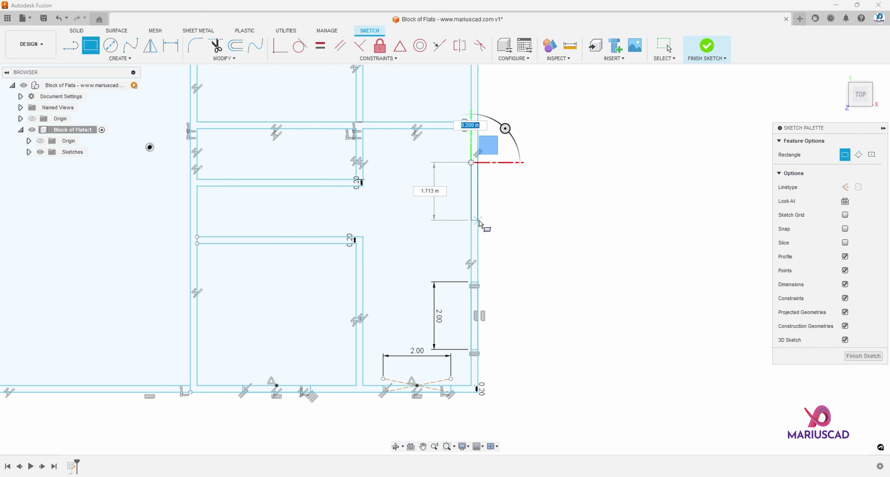
key(Tab)
text(2)
key(Return)
key(Escape)
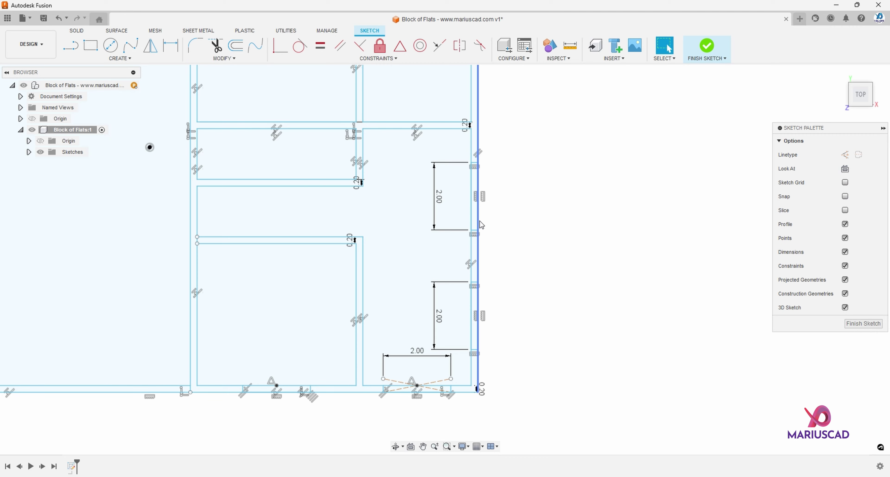
Draw a centre rectangle 2 m long at the midpoint of the upper right room's inner exterior wall line, reaching the outer line.
middle_drag(515, 129, 486, 268)
middle_drag(479, 204, 497, 273)
key(r)
click(872, 155)
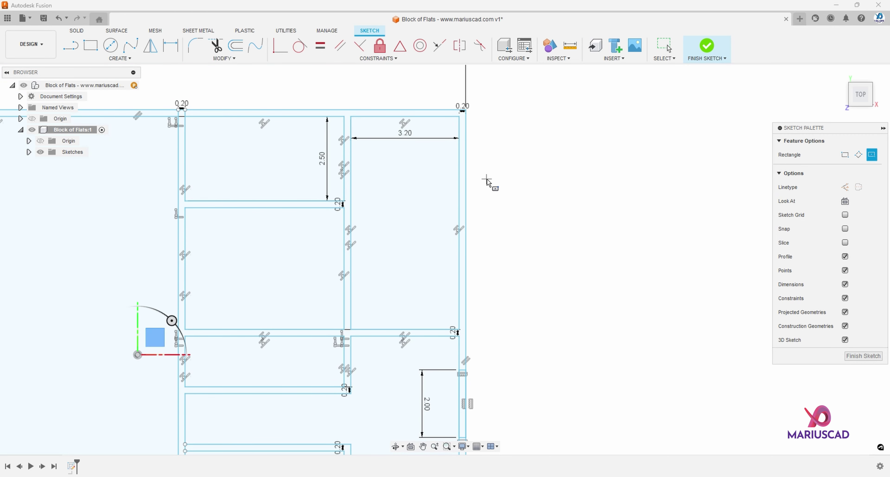
click(459, 223)
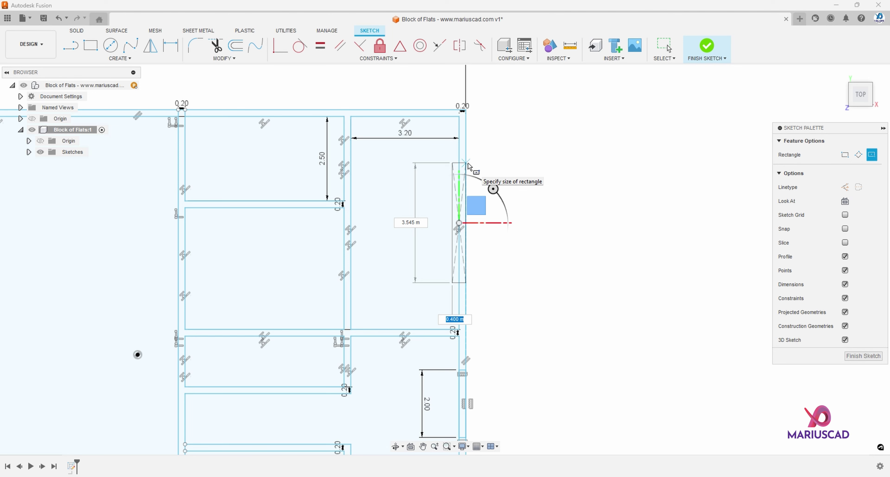
key(Tab)
text(2)
key(Return)
key(Escape)
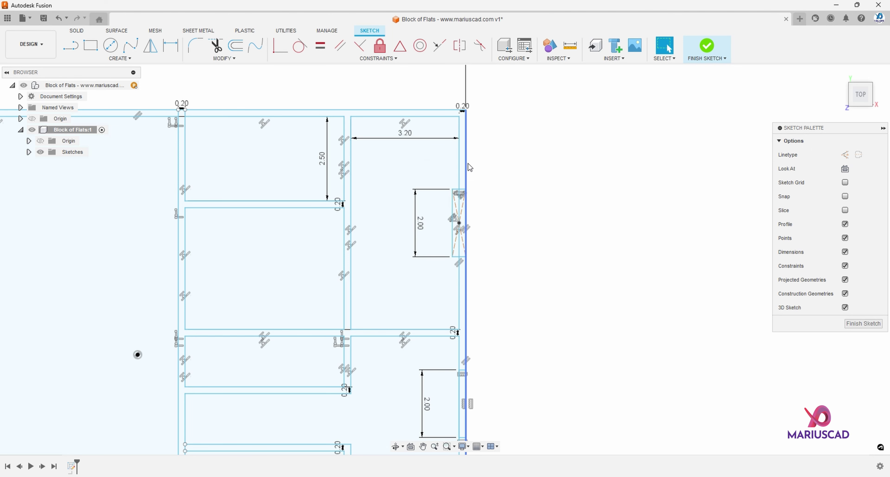
Trim the rectangle edges protruding into the upper right room, leaving only the window opening within the exterior wall.
key(t)
scroll(456, 183, up, 5)
click(467, 197)
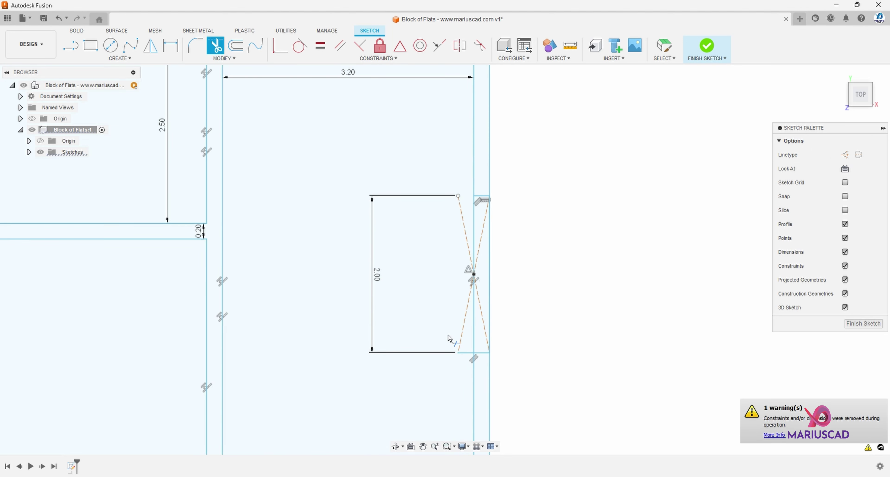
click(467, 353)
scroll(427, 303, down, 3)
scroll(393, 231, down, 2)
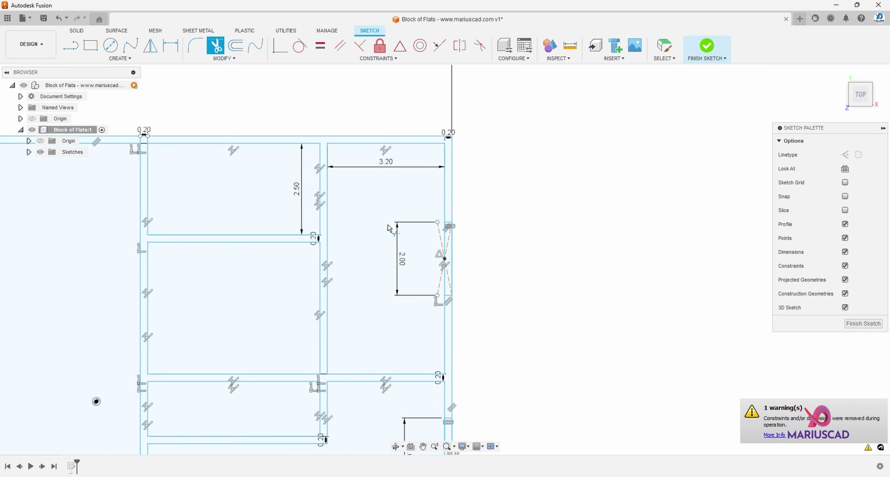
Extend the left line of the rightmost vertical interior wall up to the outer line of the top exterior wall.
scroll(501, 221, up, 5)
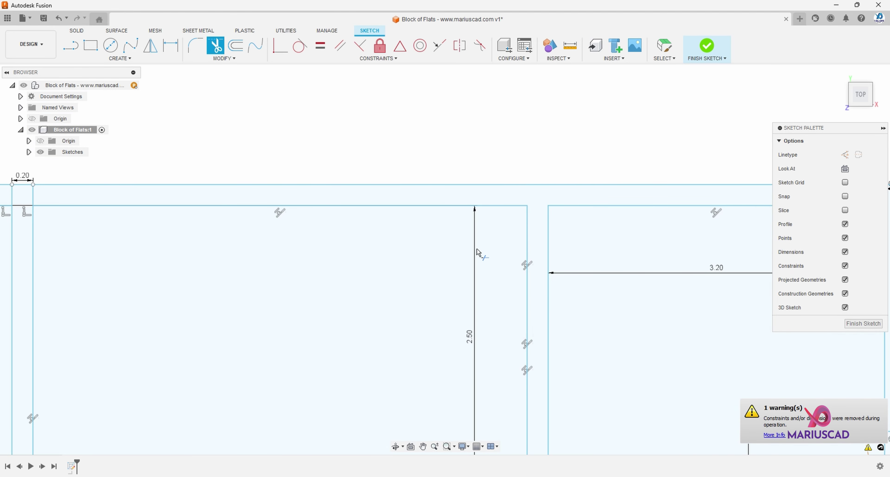
middle_drag(432, 264, 481, 269)
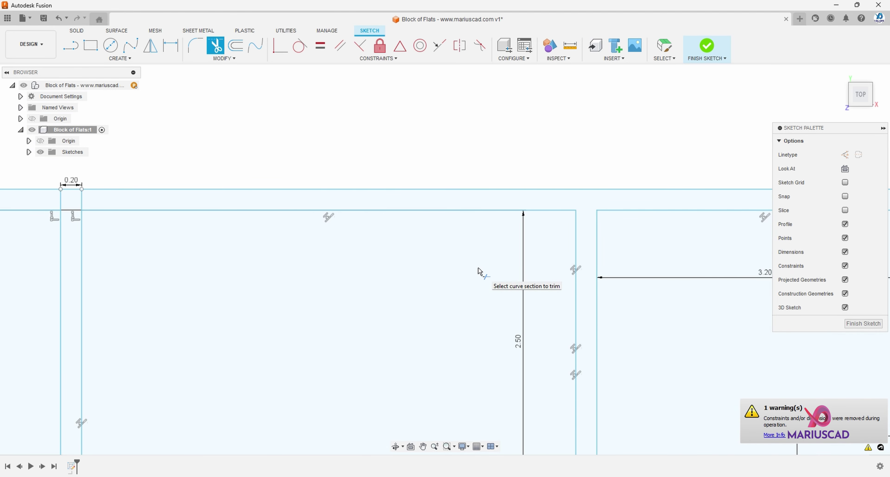
key(s)
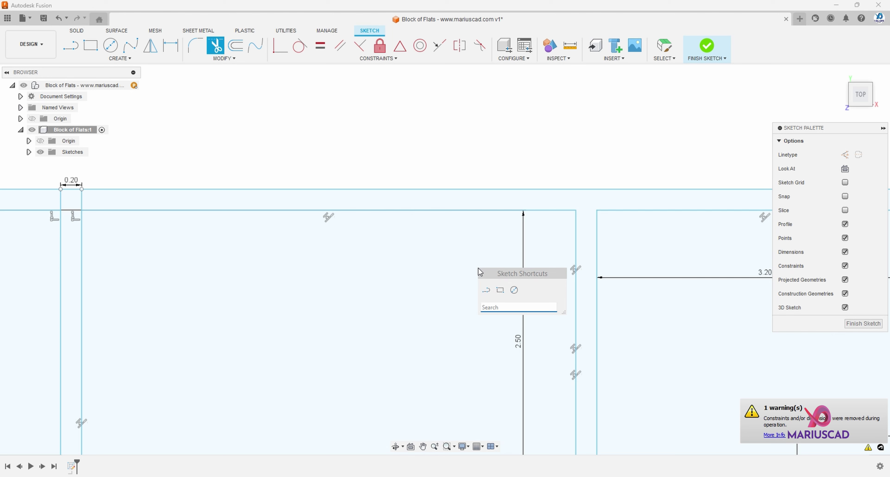
text(ext)
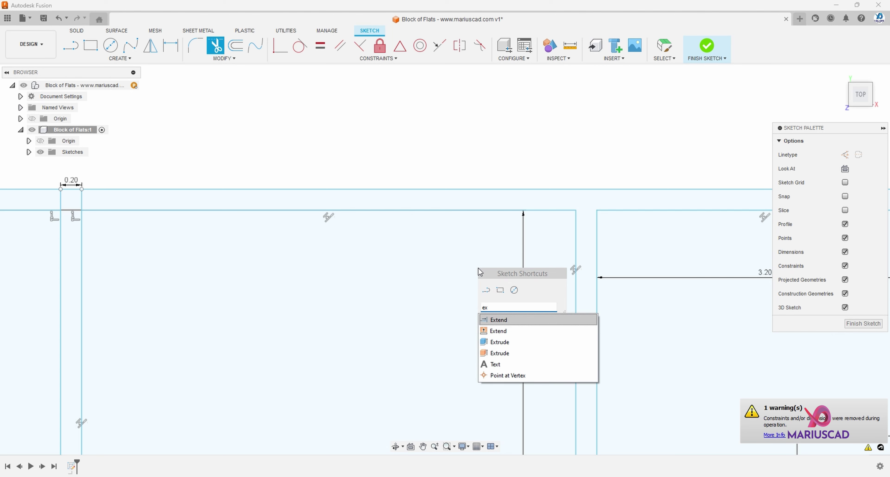
key(Return)
click(211, 59)
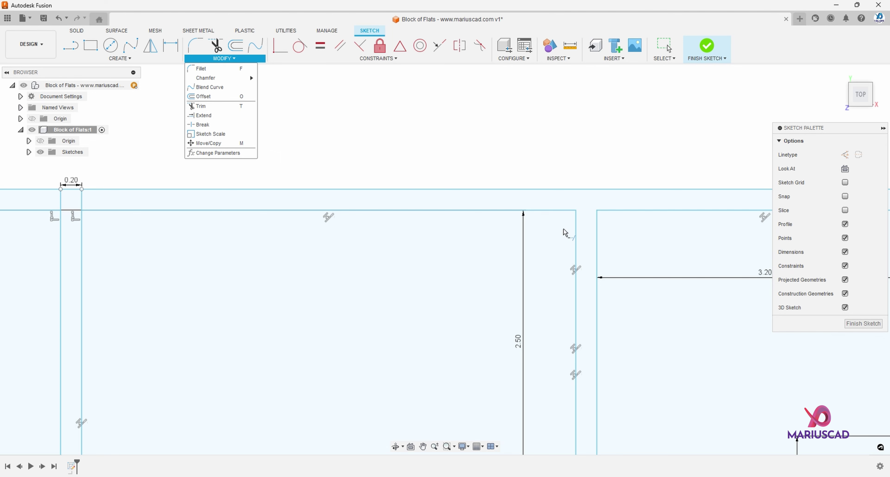
click(575, 226)
scroll(575, 223, down, 6)
key(Escape)
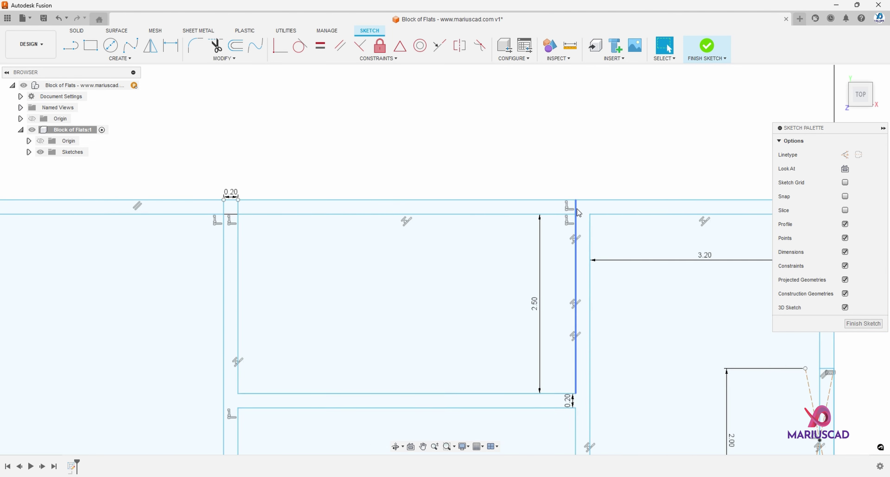
Draw a 0.9 m long two-point rectangle across the left interior vertical wall, starting at the corridor's lower corner and extending upwards.
middle_drag(569, 247, 454, 143)
scroll(613, 221, up, 1)
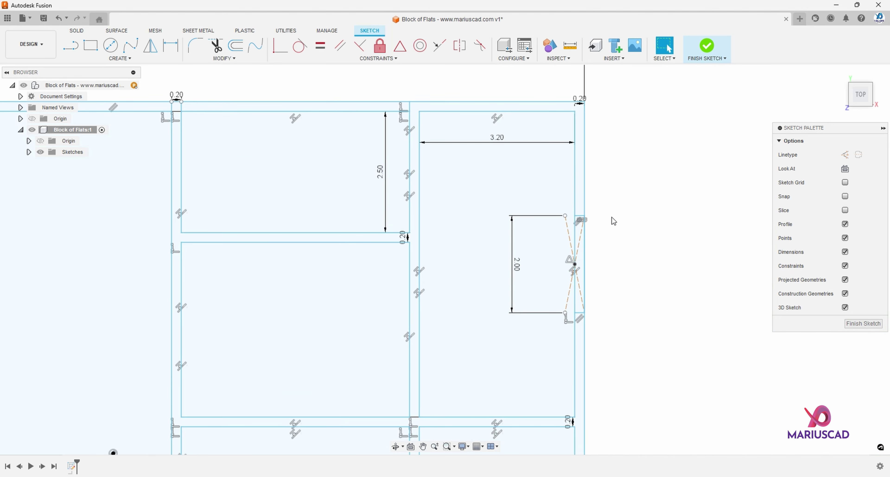
scroll(613, 221, down, 2)
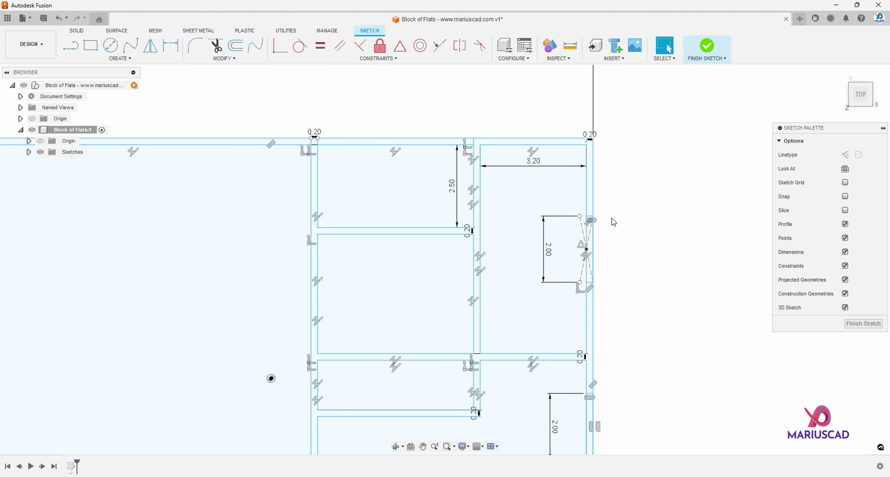
middle_drag(611, 218, 588, 153)
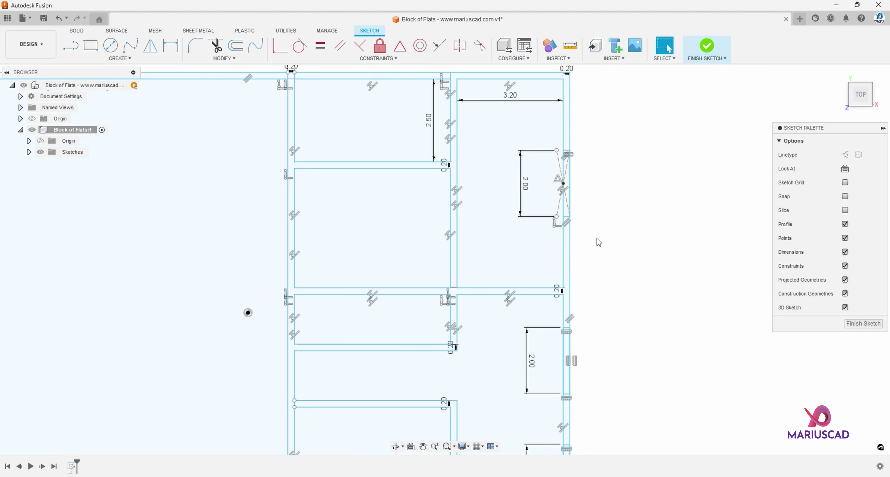
scroll(598, 243, down, 1)
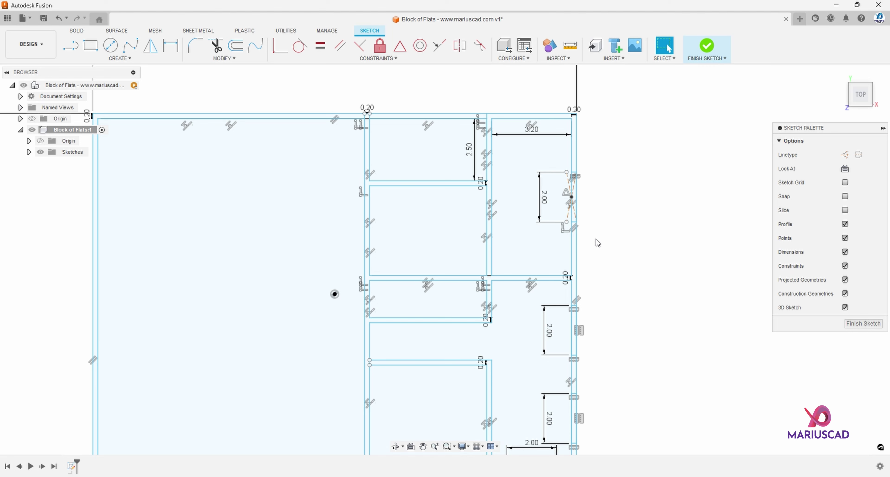
scroll(597, 242, down, 2)
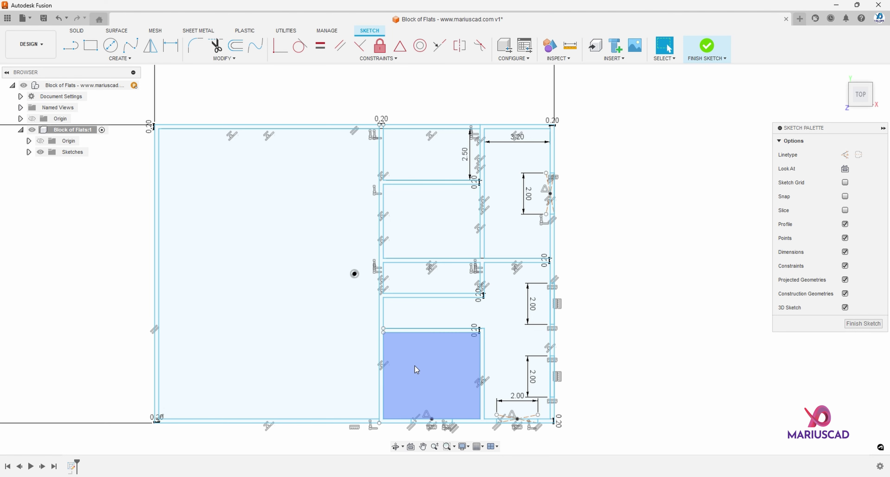
scroll(385, 289, up, 5)
key(r)
click(380, 307)
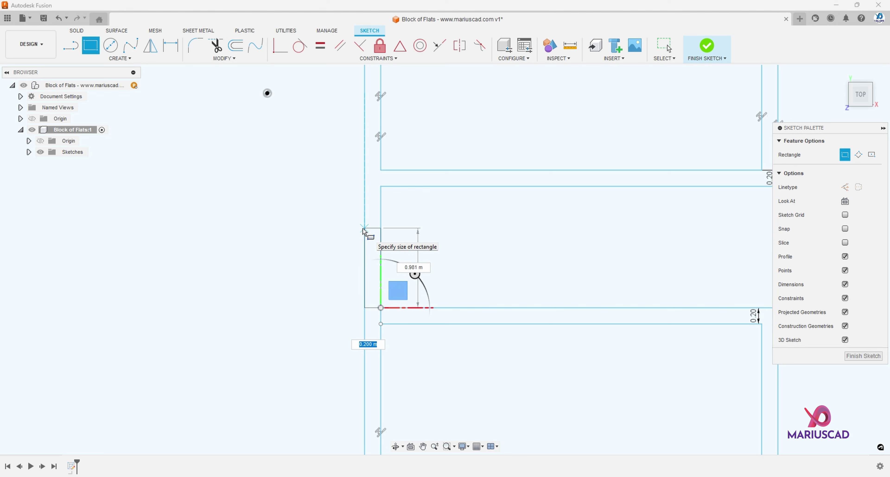
key(Tab)
text(0.9)
key(Return)
Trim the short line closing the junction between the left interior vertical wall and the wall below the corridor.
key(t)
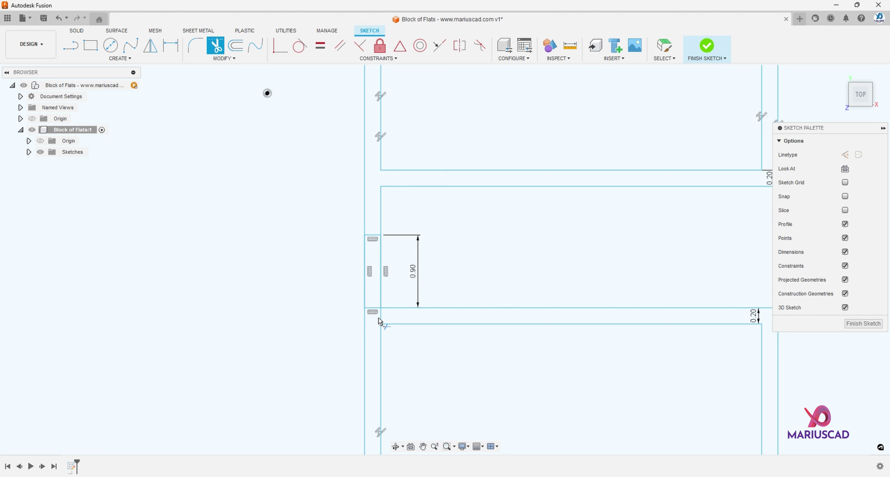
click(380, 317)
scroll(426, 284, down, 2)
key(Escape)
Draw a 0.9 m long two-point rectangle within the wall below the corridor, starting at the upper right inner corner of the room below.
middle_drag(499, 248, 448, 270)
key(r)
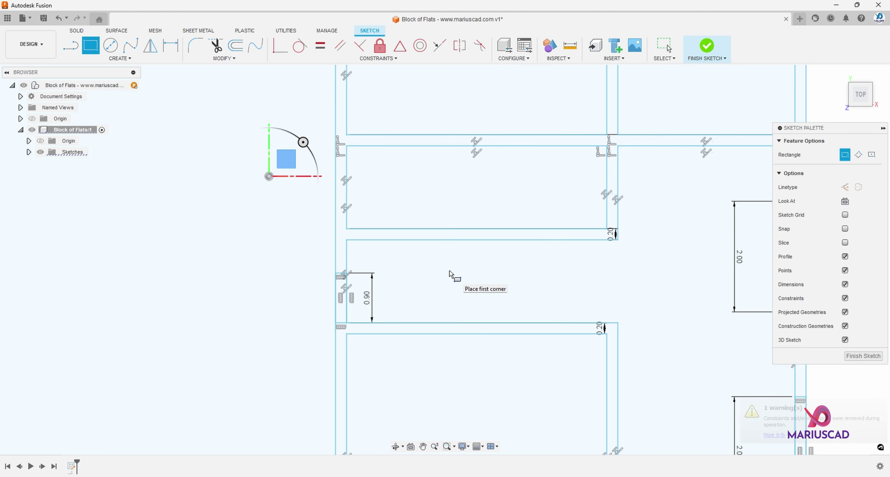
middle_drag(549, 312, 471, 269)
click(529, 291)
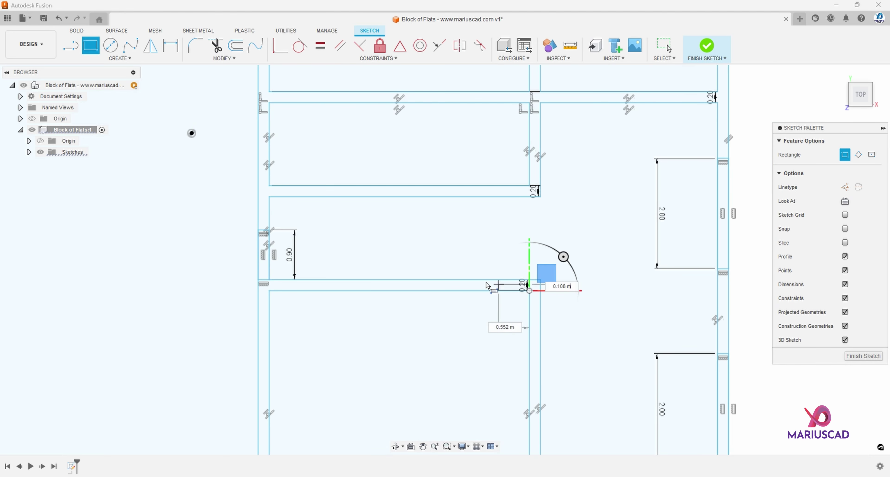
key(Tab)
text(0.9)
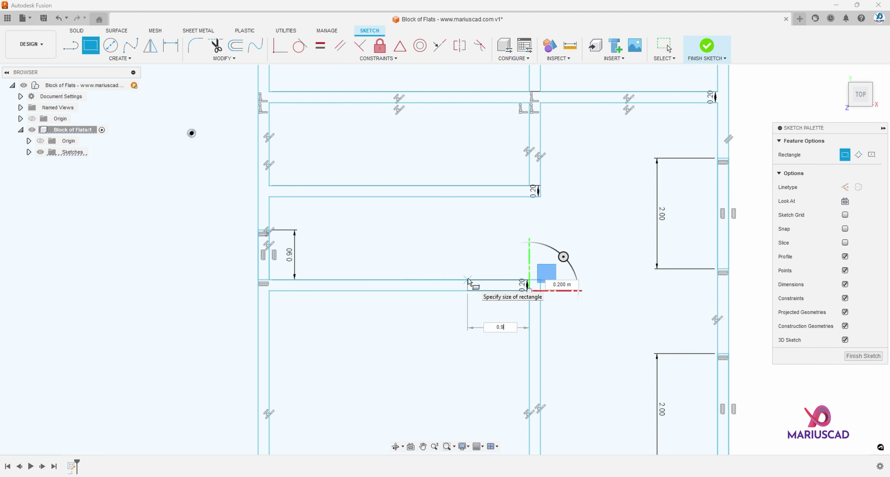
key(Return)
Draw a 0.9 m long two-point rectangle across the right wall of the small room above the corridor, starting at the full-width horizontal wall.
middle_drag(551, 232, 537, 328)
scroll(526, 219, up, 3)
click(520, 190)
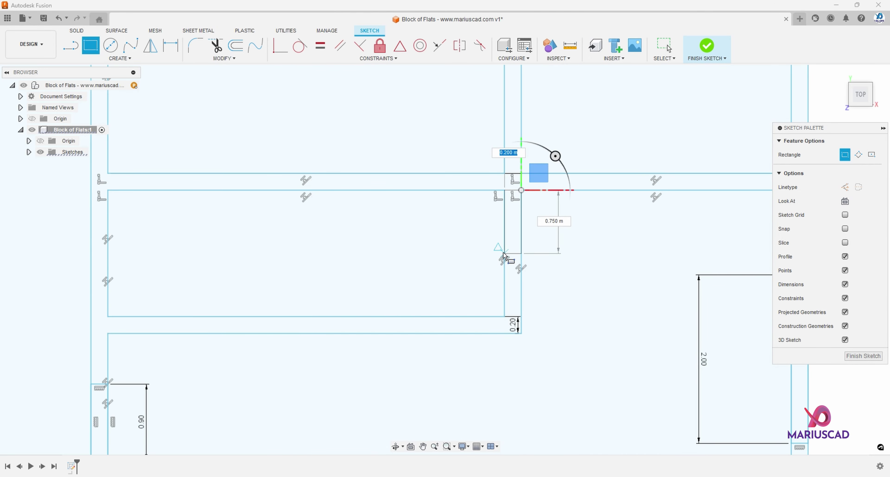
key(Tab)
text(0.9)
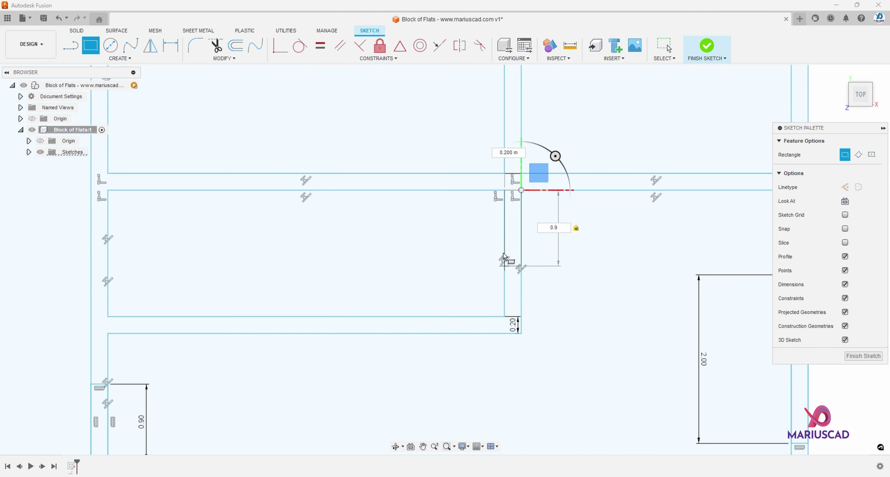
key(Return)
key(Escape)
Measure the inner width of the room below the corridor between its left and right walls.
scroll(461, 217, down, 5)
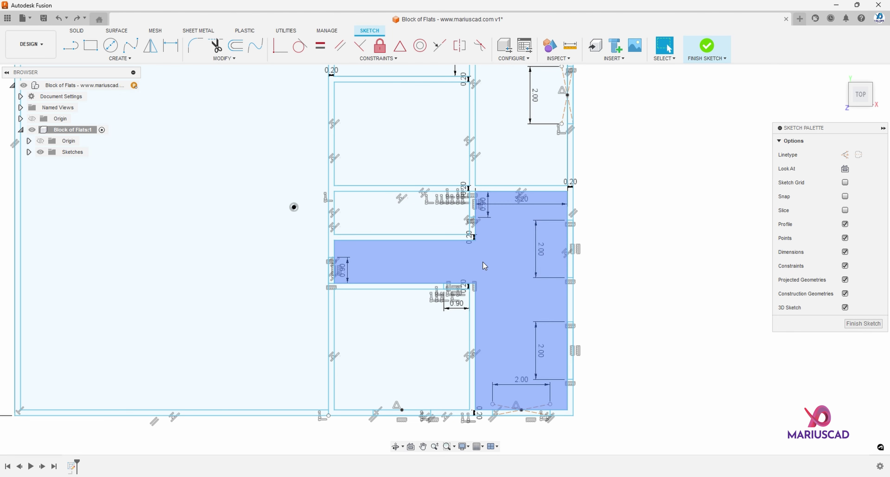
key(d)
click(334, 334)
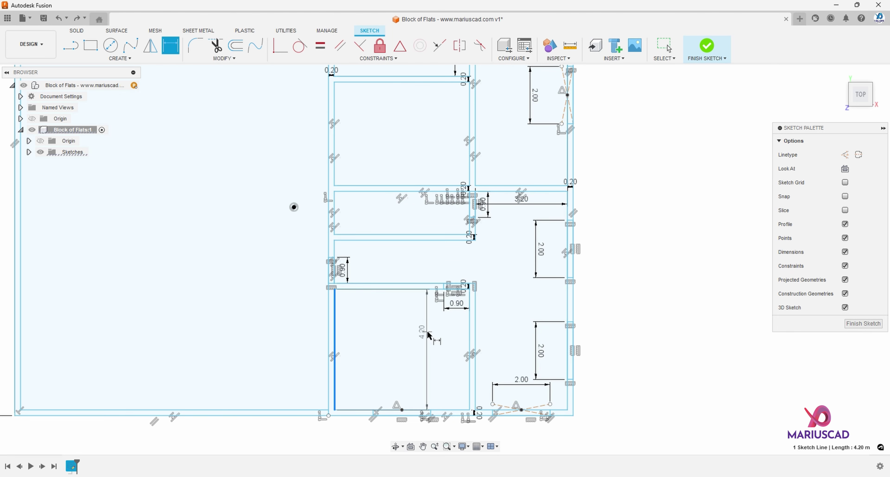
click(467, 332)
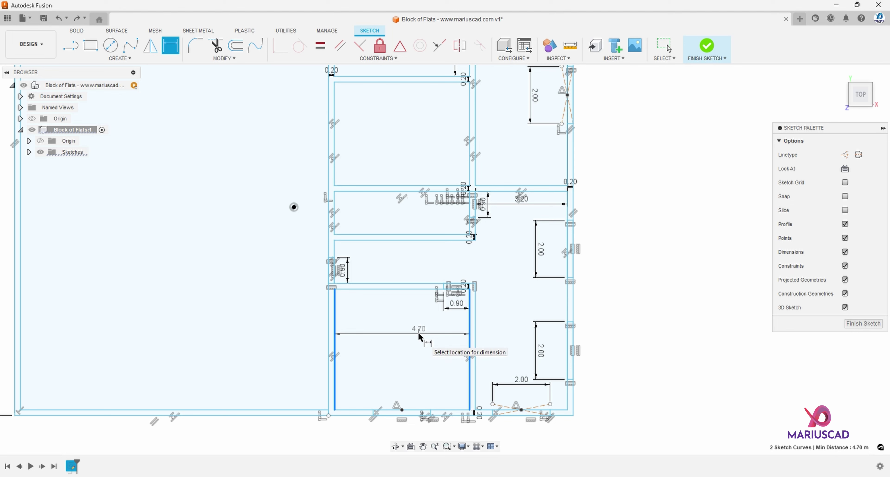
Copy the right wall lines of the two rooms above and below the corridor by -1.7 m in X.
key(m)
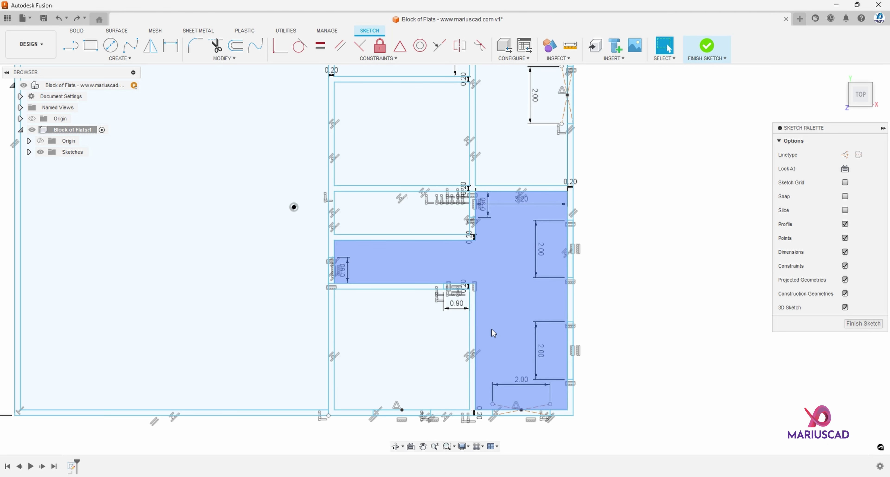
click(475, 323)
click(475, 322)
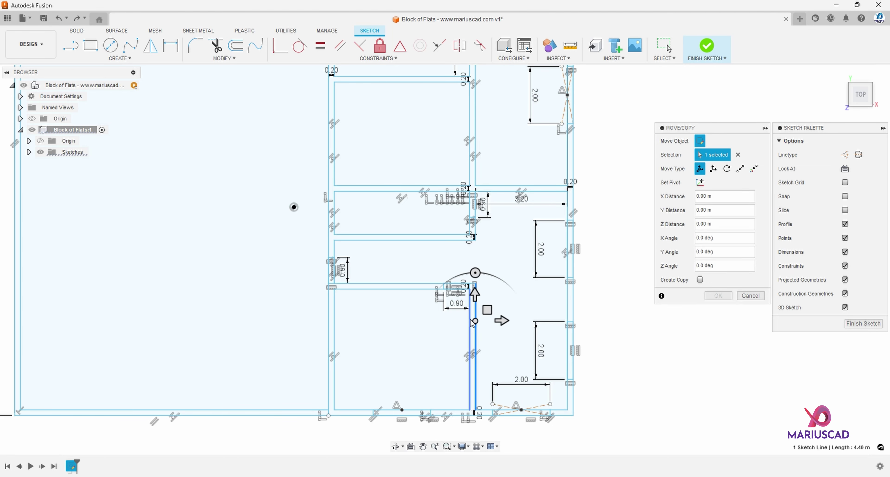
click(469, 320)
click(476, 224)
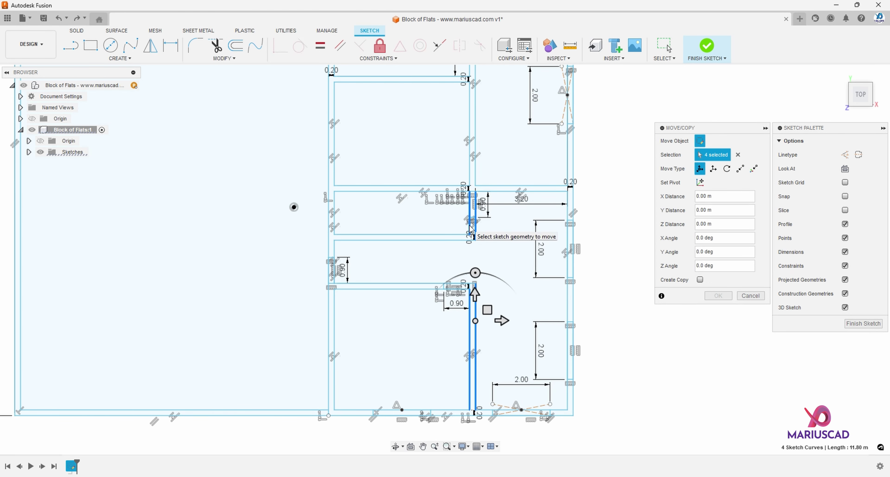
click(474, 222)
click(699, 280)
drag(501, 320, 473, 320)
text(-1.7)
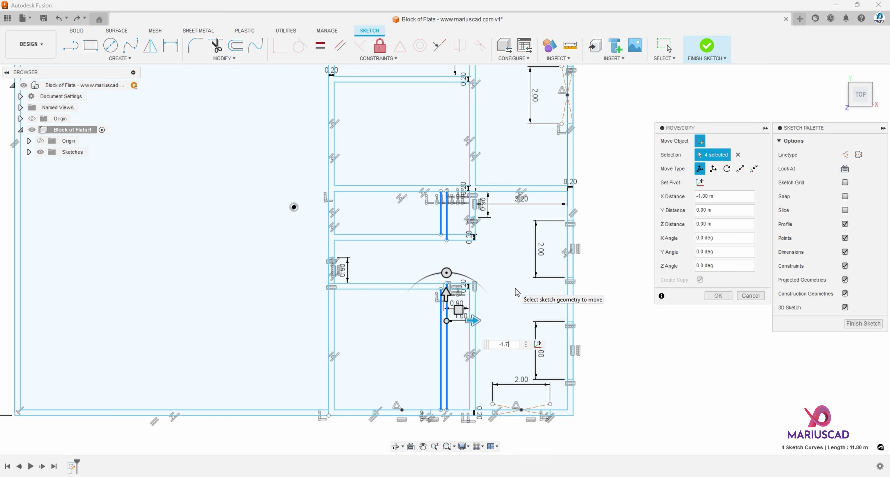
key(Return)
Trim away the lower room's original right wall, its door rectangle and the horizontal wall lines extending beyond the copied wall.
scroll(477, 297, up, 3)
key(t)
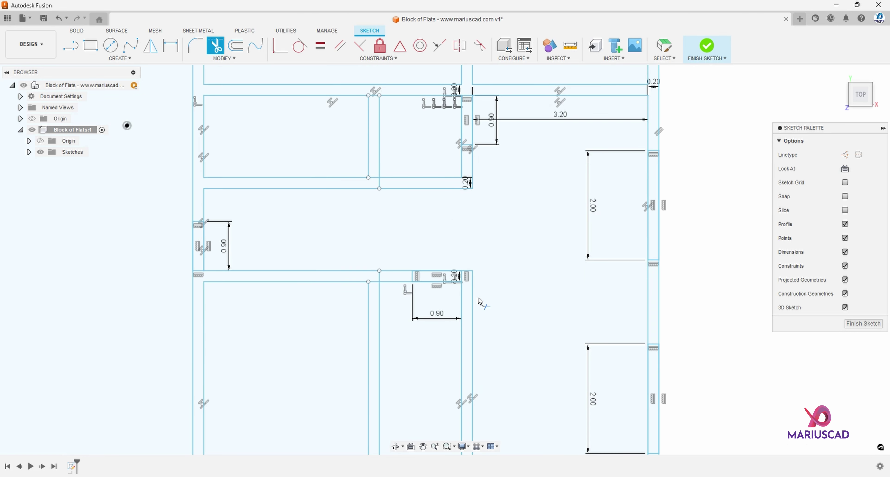
click(473, 298)
click(462, 304)
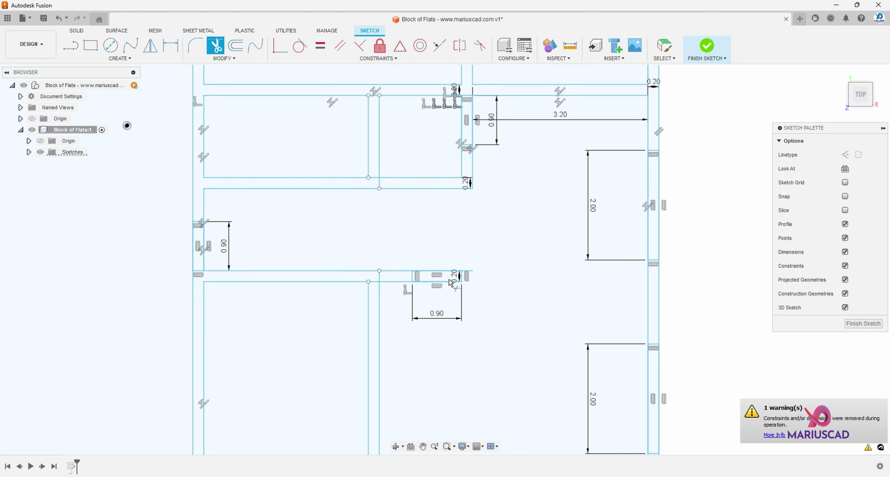
click(467, 273)
click(425, 281)
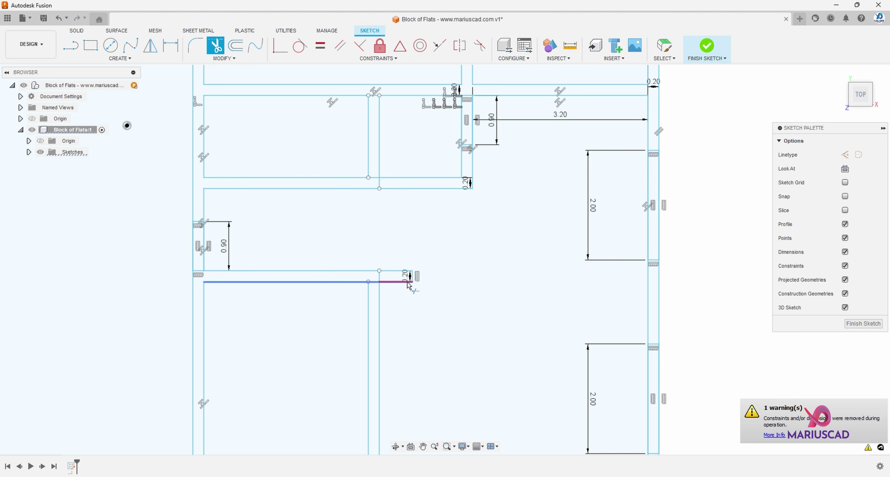
click(415, 278)
click(397, 272)
Trim away the small upper room's original right wall, its door rectangle and the horizontal lines beyond the copied wall.
scroll(383, 278, up, 3)
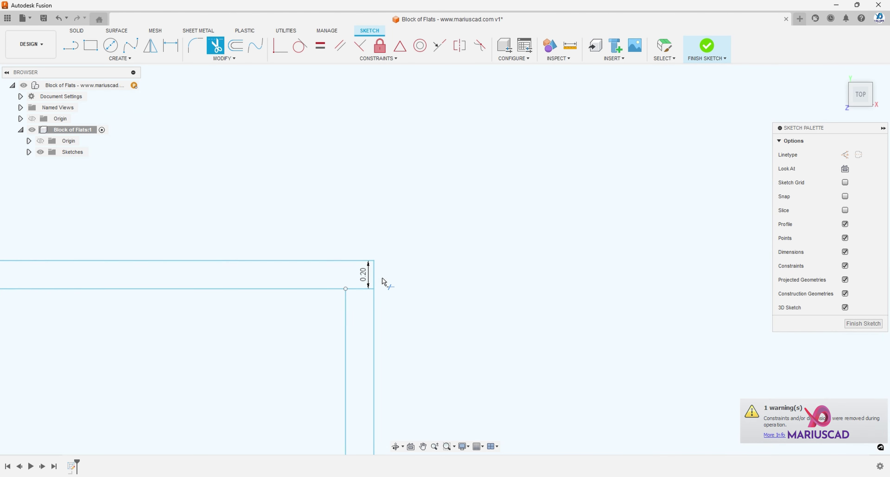
scroll(370, 292, down, 3)
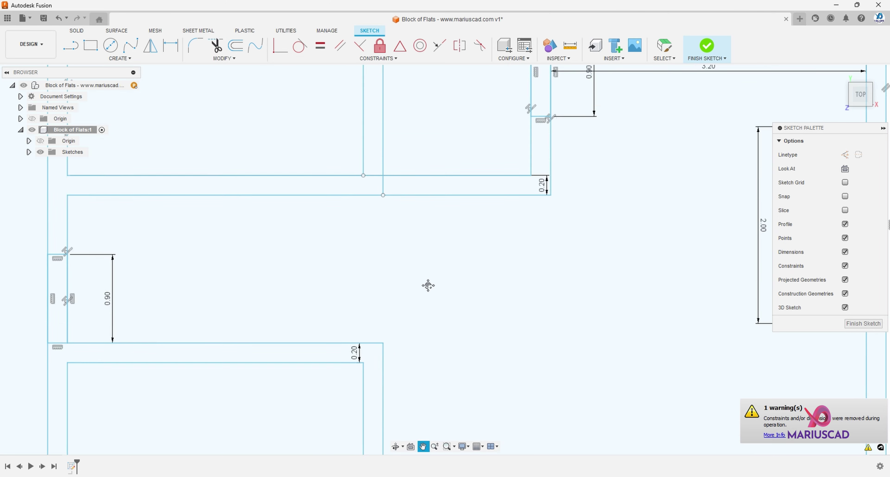
mouse_move(449, 305)
mouse_down()
mouse_move(445, 249)
mouse_move(574, 248)
mouse_move(555, 195)
mouse_move(570, 183)
mouse_up()
middle_drag(525, 181, 502, 280)
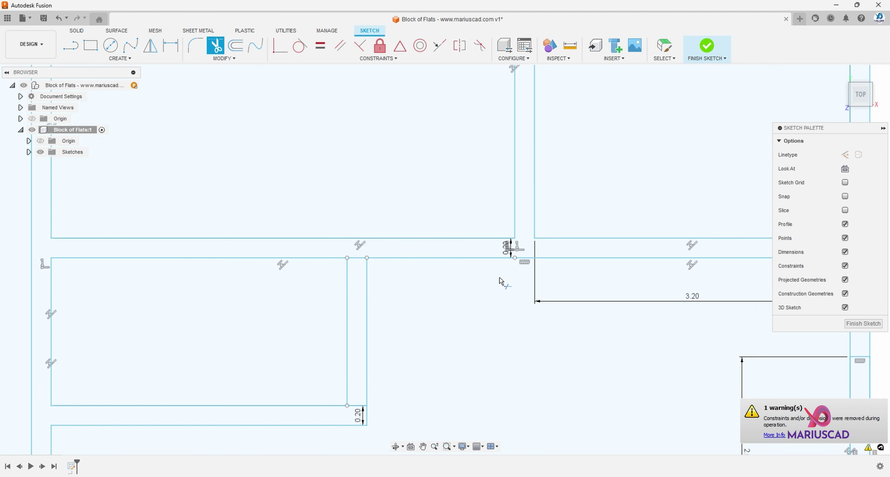
click(506, 259)
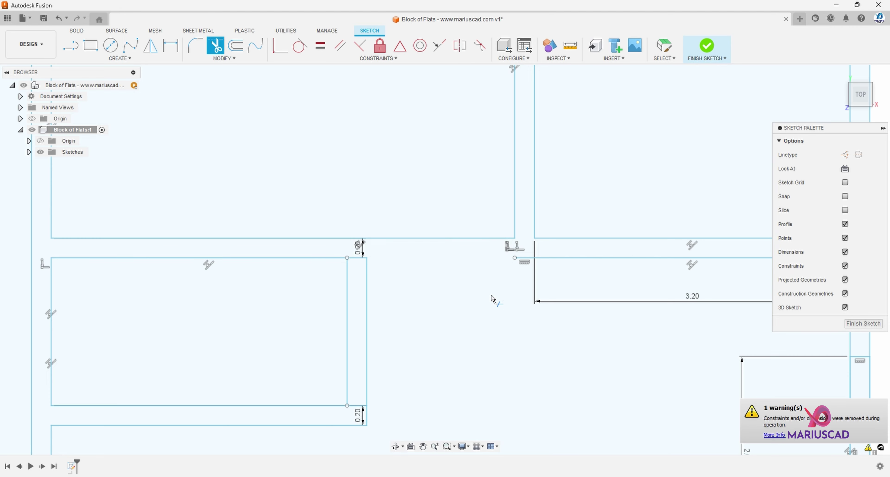
key(Escape)
Delete the leftover 0.2 m line below the upper wall junction and extend the full-width wall's lower line to the copied wall.
scroll(511, 288, down, 4)
middle_drag(510, 288, 477, 288)
scroll(486, 263, up, 3)
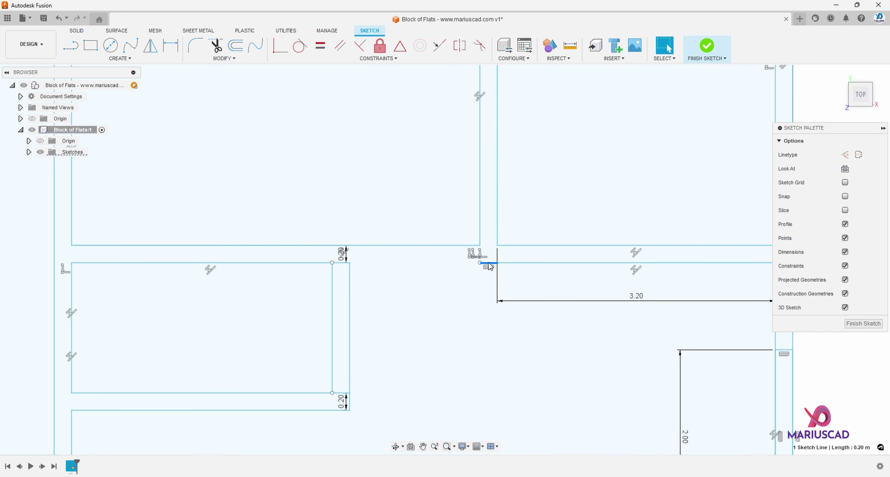
click(488, 262)
text(s)
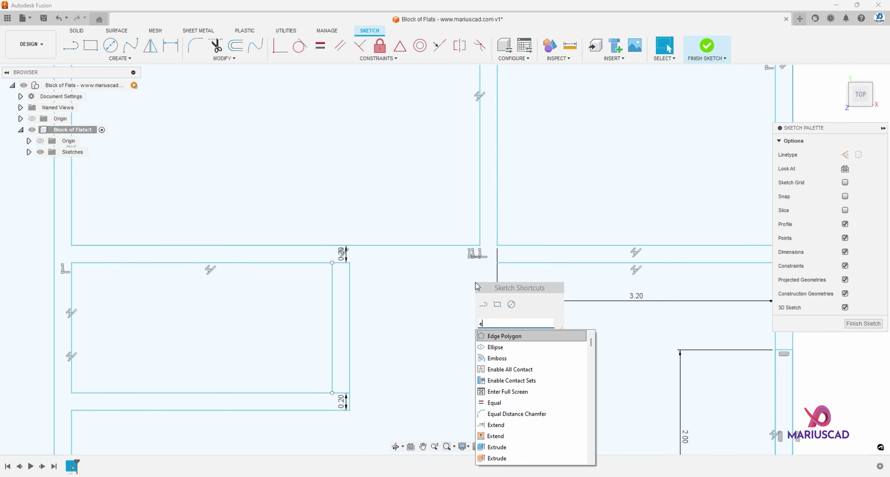
text(ex)
key(Return)
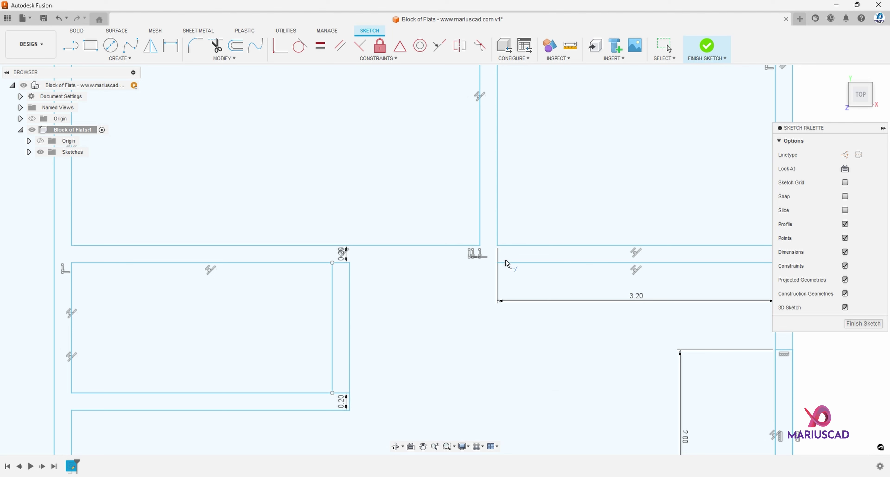
click(440, 263)
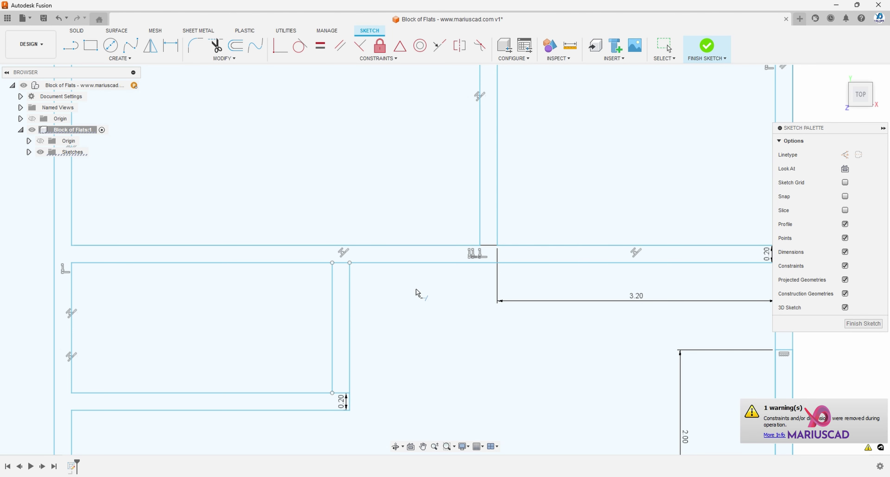
scroll(389, 311, down, 2)
key(Escape)
Draw a 0.9 m long two-point rectangle across the small room's copied right wall, starting at the full-width horizontal wall.
middle_drag(379, 355, 397, 291)
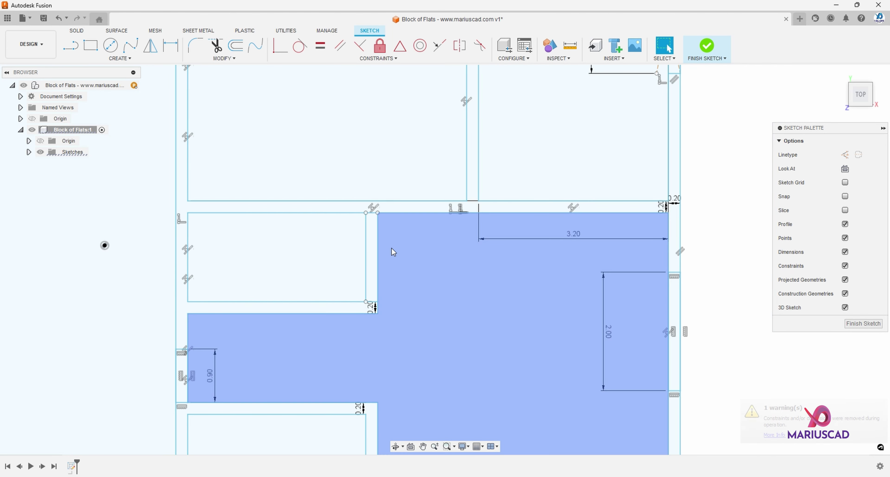
key(r)
click(377, 212)
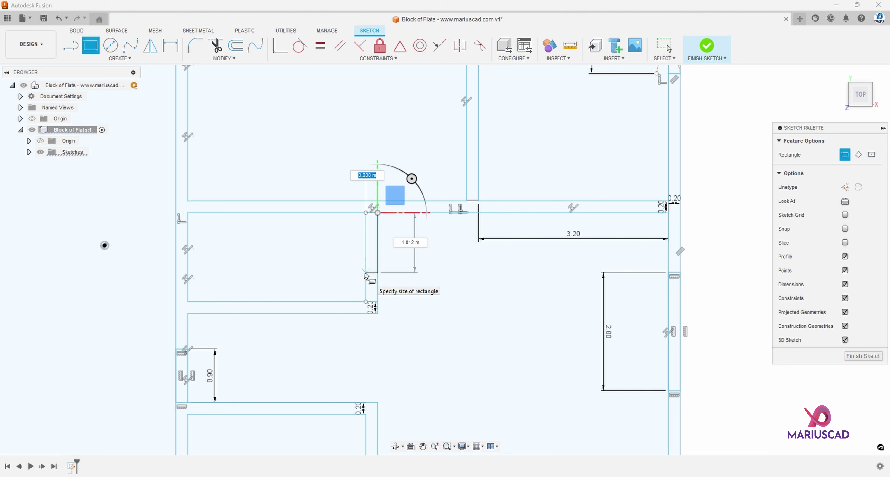
key(Tab)
text(0)
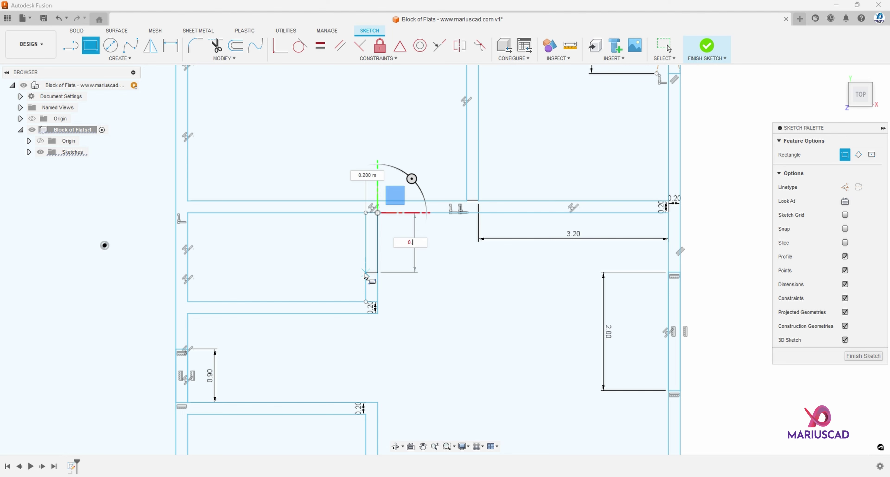
text(.9)
key(Return)
key(Escape)
Trim the short lines closing the copied walls' junctions with the wall above the corridor and with the bottom exterior wall.
key(t)
click(372, 302)
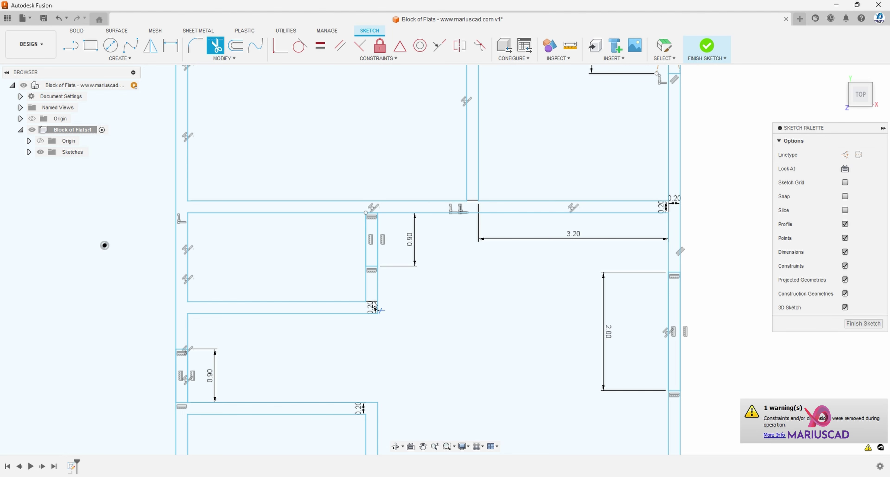
middle_drag(449, 378, 461, 231)
mouse_move(440, 350)
middle_down()
mouse_move(413, 211)
mouse_move(427, 253)
middle_up()
click(381, 425)
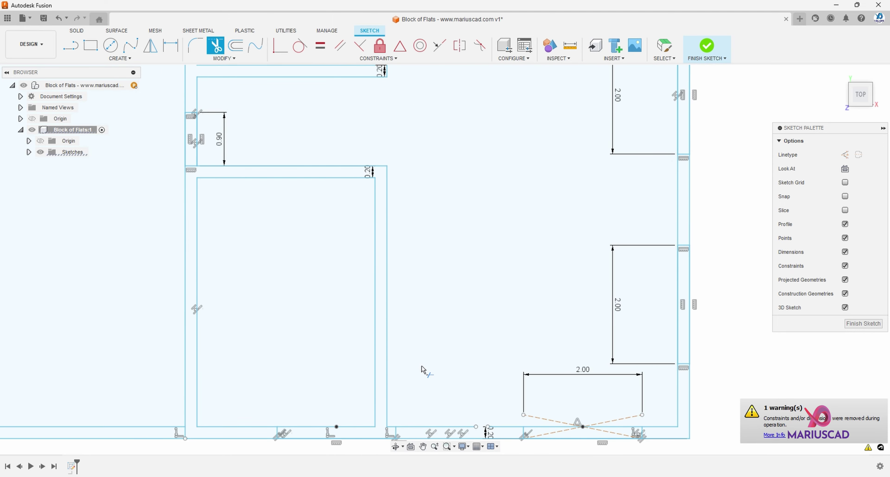
Extend the bottom exterior wall's inner line to close the small gap beside the lower room.
middle_drag(459, 396, 409, 261)
scroll(434, 294, up, 3)
key(Escape)
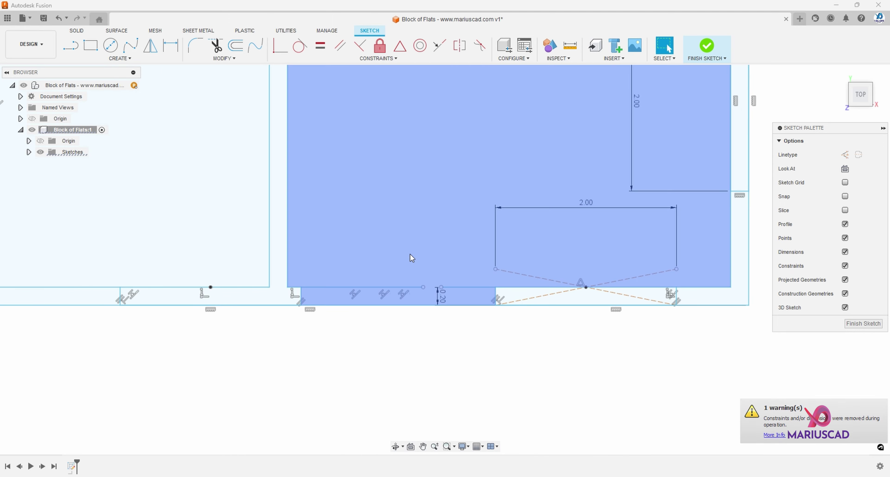
text(sext)
key(Return)
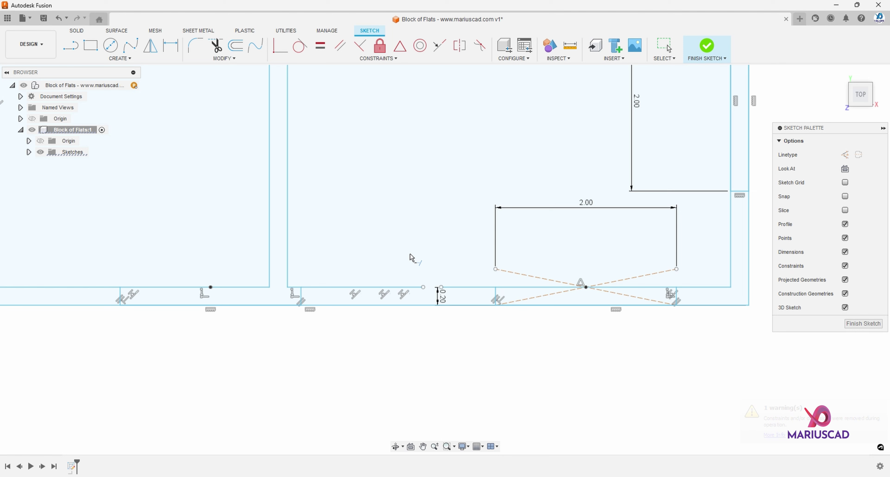
click(401, 291)
key(Escape)
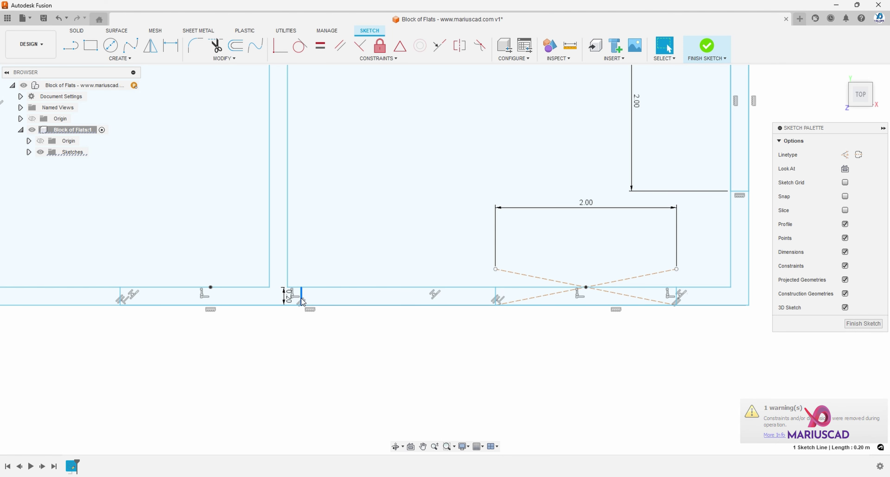
Draw a 0.9 m long two-point rectangle across the lower small room's upper wall, starting at its inner upper-right corner.
scroll(322, 297, down, 4)
middle_drag(210, 101, 365, 226)
key(r)
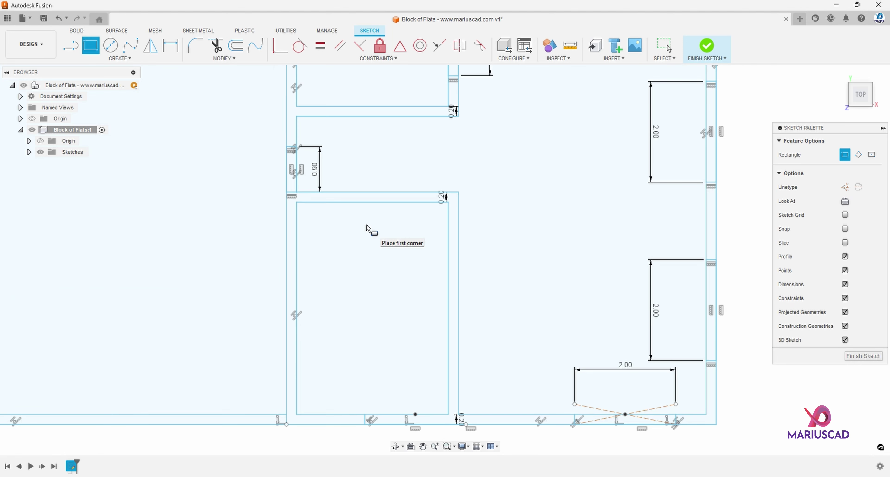
scroll(392, 212, up, 2)
click(483, 195)
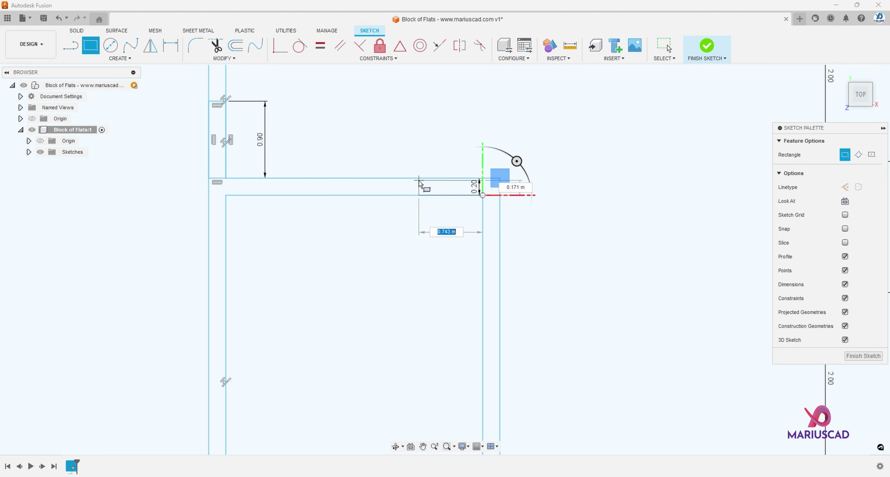
text(0.9)
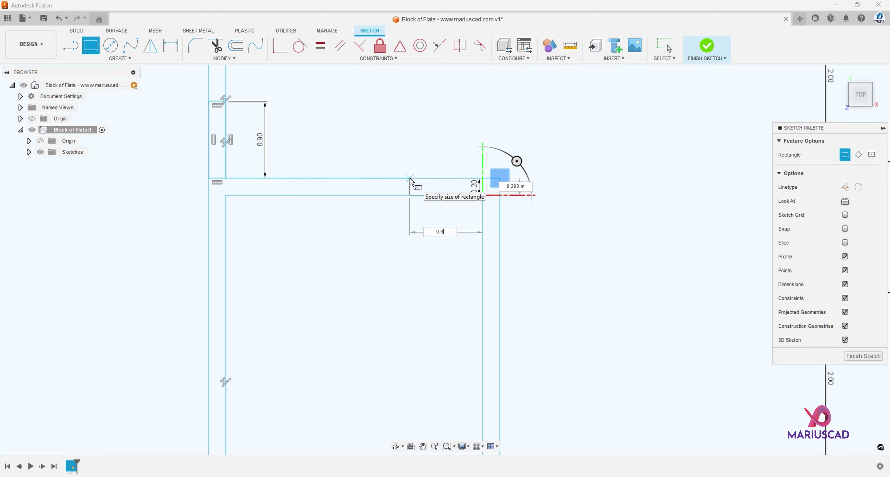
key(Return)
key(Escape)
Draw a 0.9 m long door rectangle in the full-width horizontal wall, running right from the upper partition's right line.
scroll(411, 179, down, 4)
middle_drag(449, 148, 393, 316)
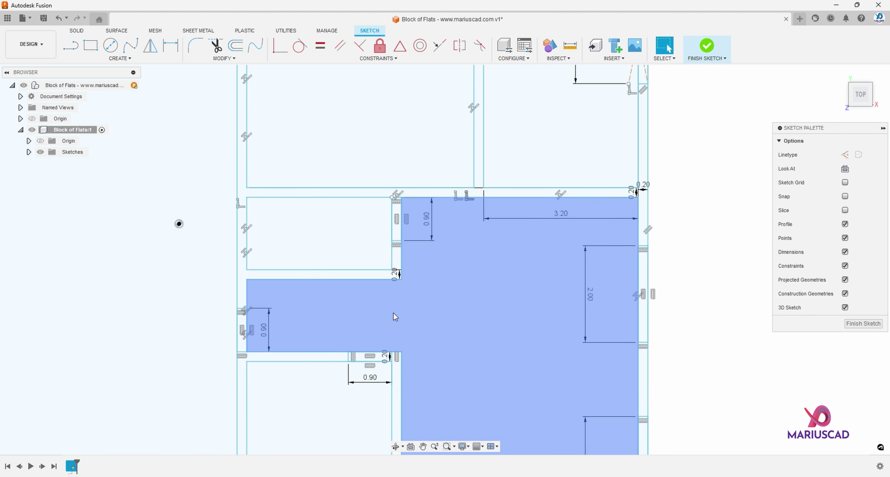
scroll(488, 168, up, 3)
key(r)
click(483, 197)
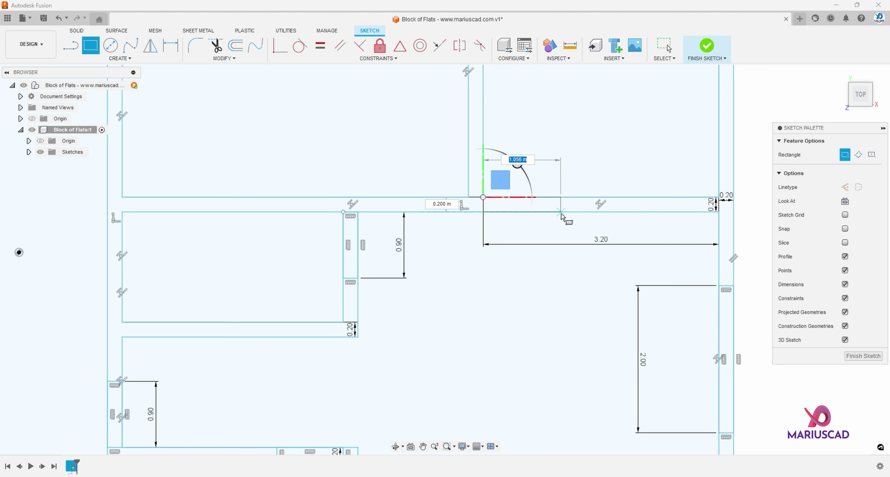
text(0.8)
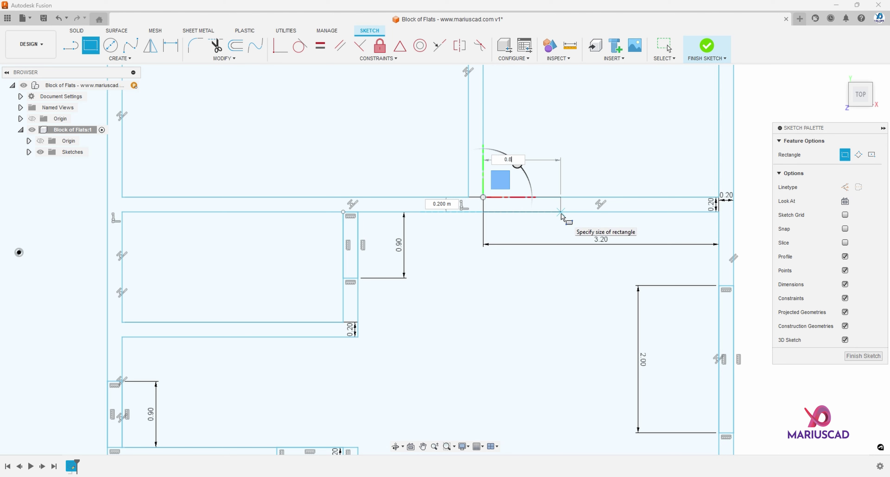
key(BackSpace)
text(9)
key(Return)
Draw a matching 0.9 m long door rectangle in the full-width wall, running left from the upper partition's left line.
key(r)
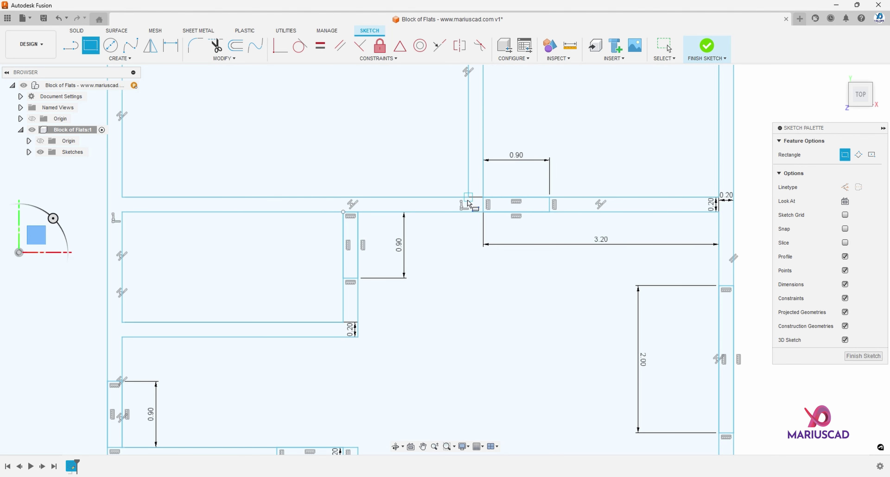
click(468, 197)
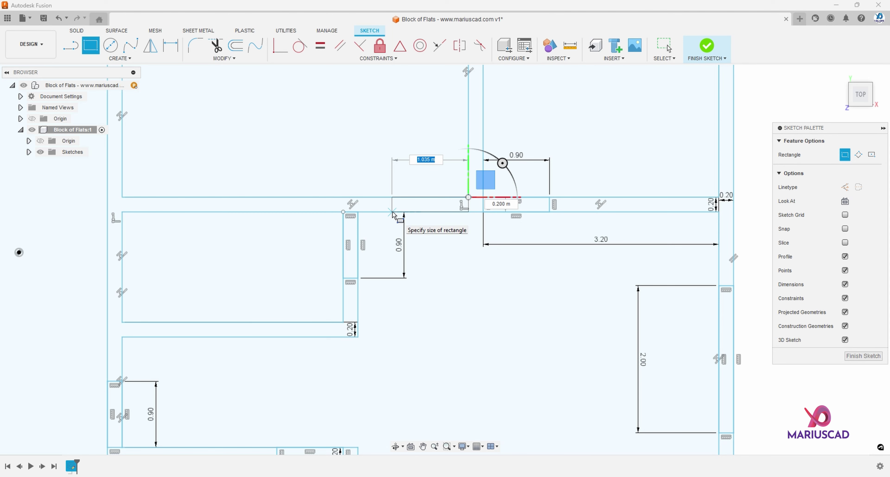
text(0.9)
key(Return)
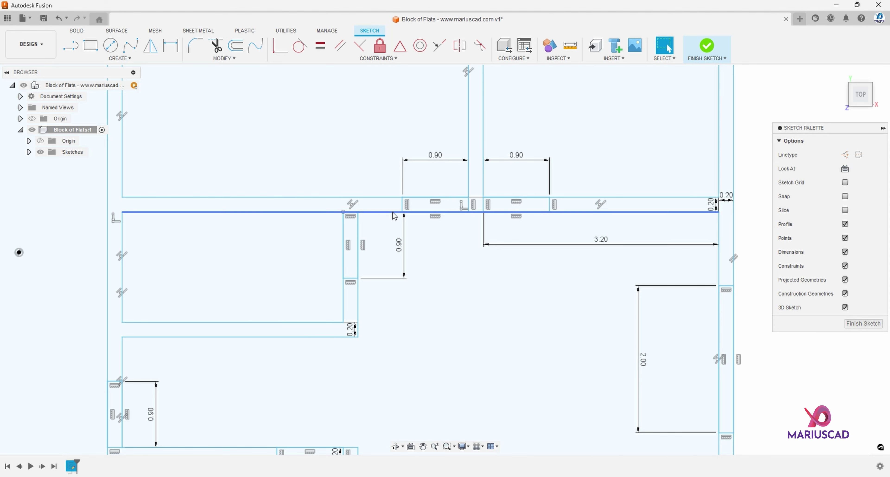
Draw a 0.9 m long door rectangle in the wall below the 2.5 m deep upper room, starting at the vertical partition.
scroll(393, 213, down, 2)
middle_drag(433, 201, 424, 360)
middle_drag(414, 216, 443, 345)
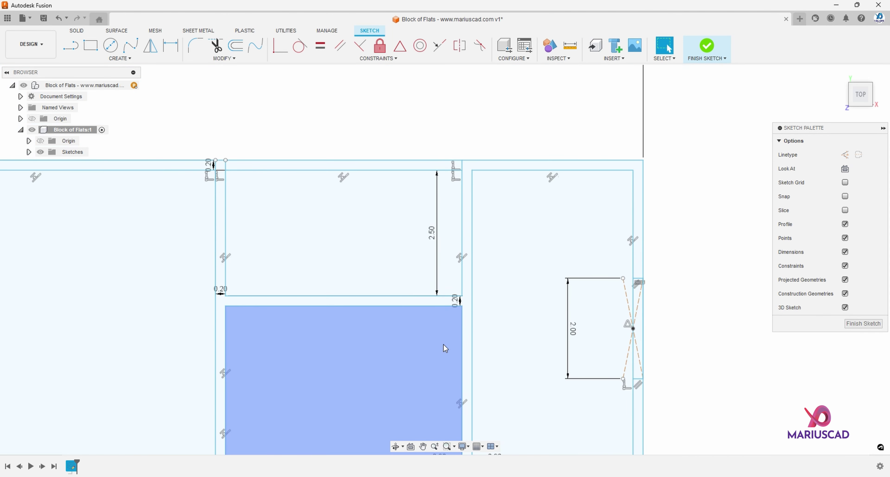
scroll(441, 319, up, 2)
key(r)
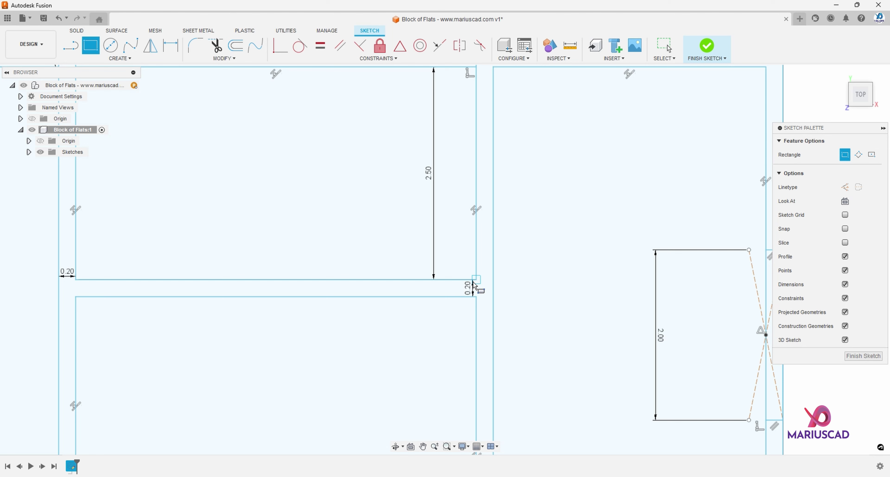
click(475, 280)
text(0.9)
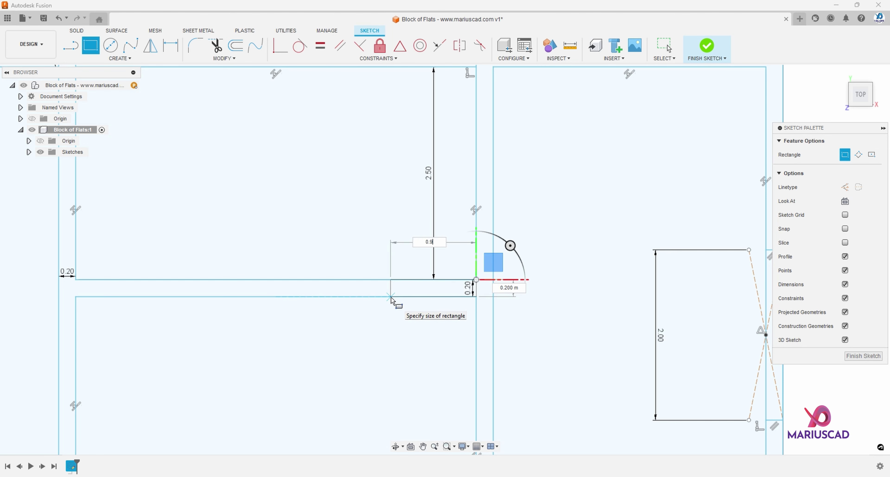
key(Tab)
key(Return)
Draw a 0.2 by 0.9 m door rectangle in the upper vertical partition, starting at the top exterior wall's inner line.
middle_drag(481, 85, 454, 187)
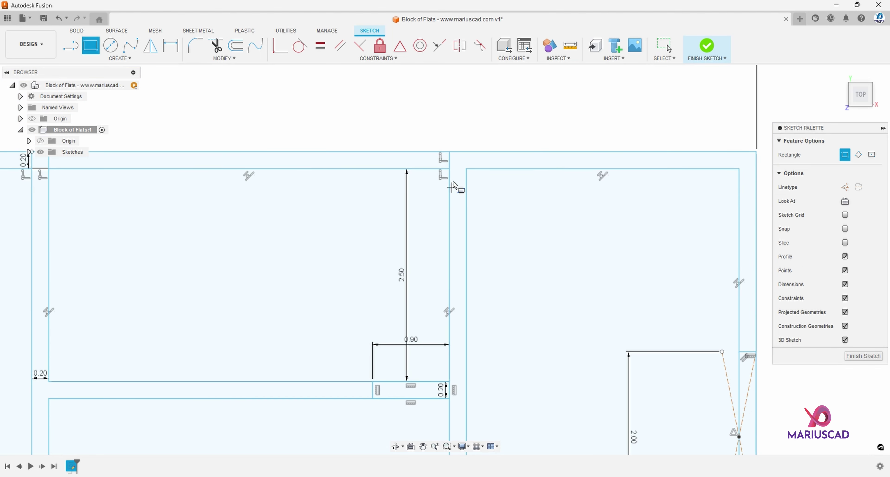
click(449, 168)
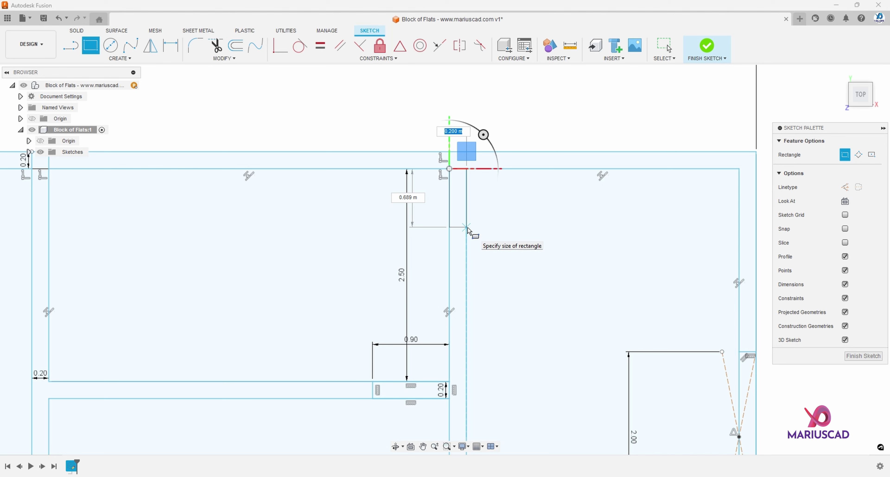
text(0.2)
key(Tab)
text(0.9)
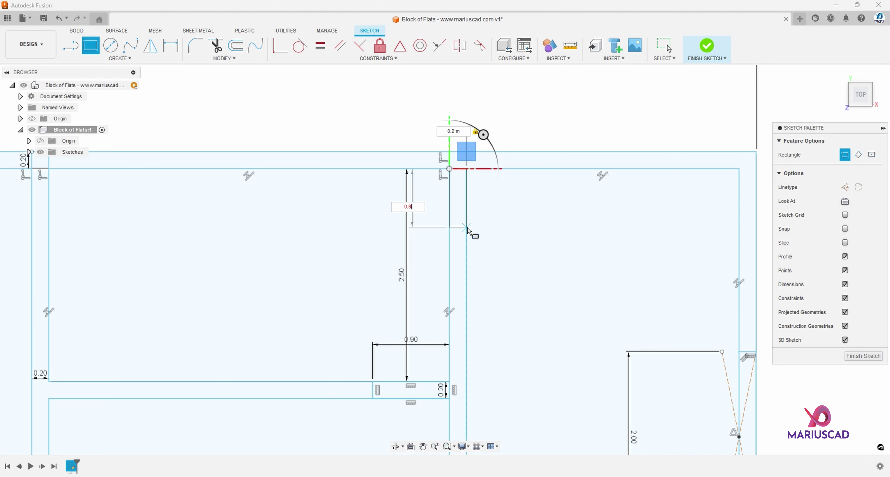
key(Return)
key(Escape)
Draw a vertical helper line about 1.75 m long downward from the midpoint of the bottom exterior wall's outer line.
scroll(468, 229, down, 5)
middle_drag(597, 413, 648, 302)
scroll(555, 199, up, 3)
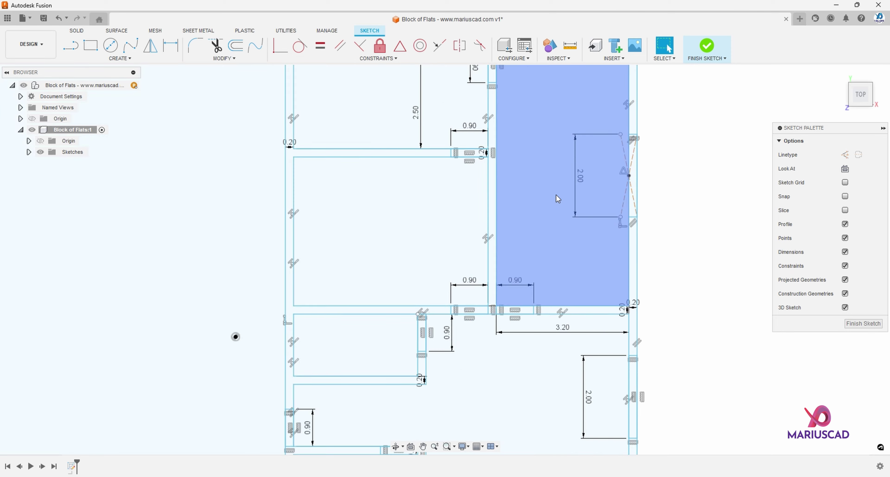
scroll(555, 199, down, 5)
middle_drag(592, 281, 617, 296)
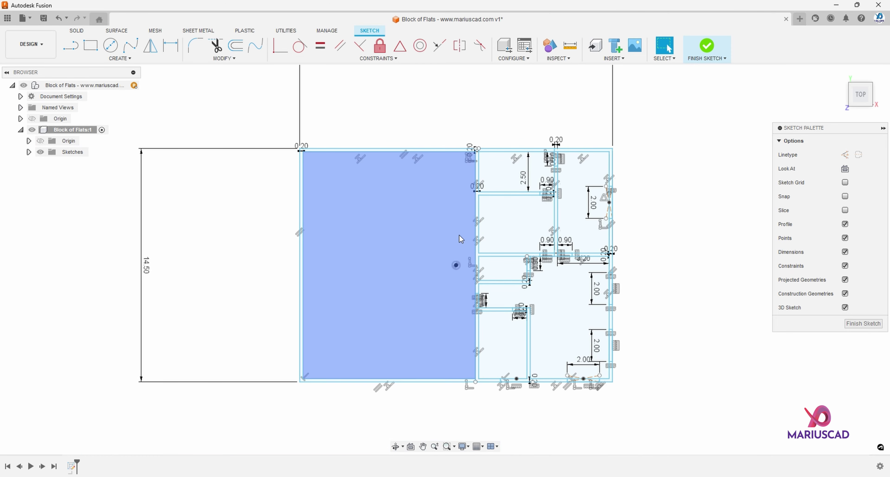
scroll(454, 383, up, 3)
key(l)
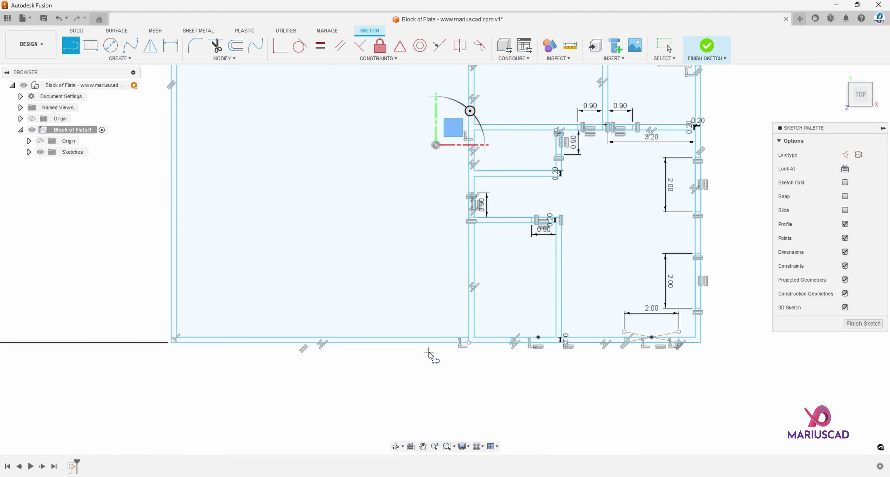
click(436, 343)
click(435, 379)
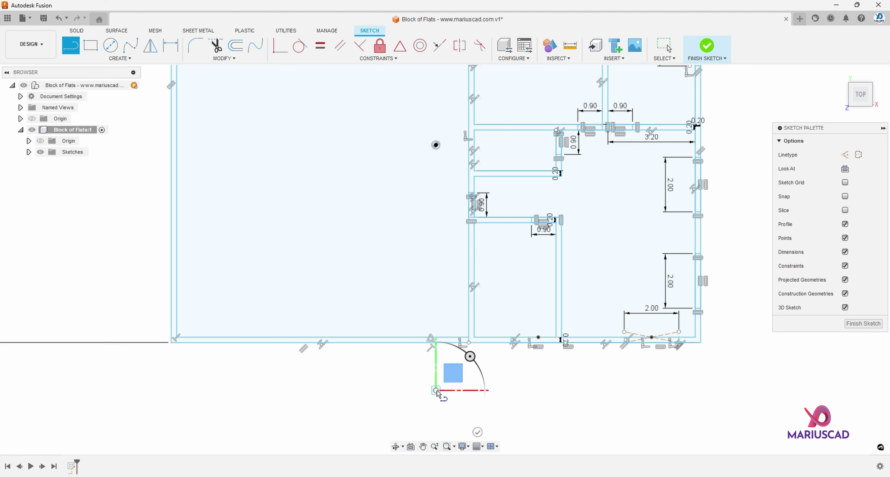
scroll(431, 383, down, 2)
key(Escape)
Mirror the right flat's walls and openings to the left half about the vertical helper line.
click(118, 59)
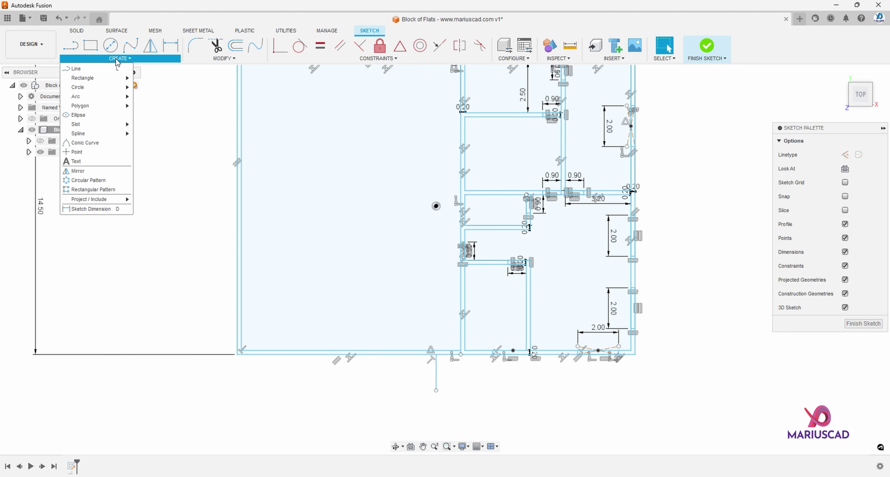
click(88, 162)
scroll(311, 199, down, 2)
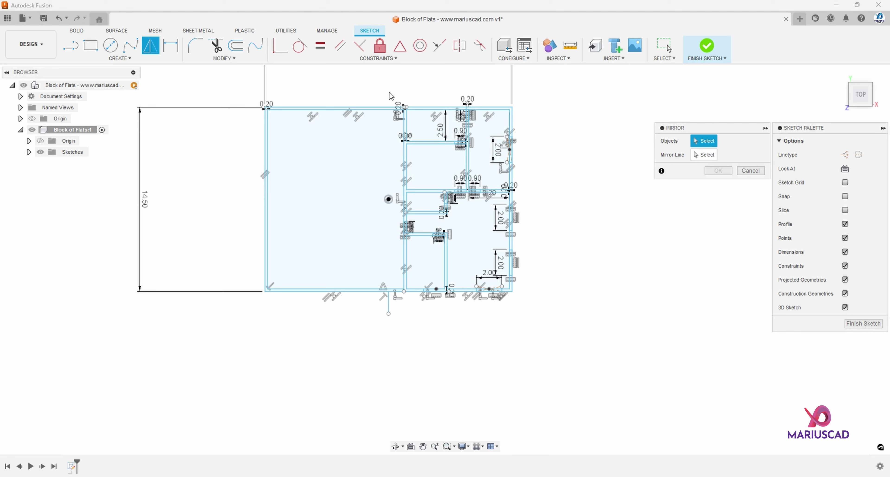
drag(390, 91, 525, 316)
click(702, 156)
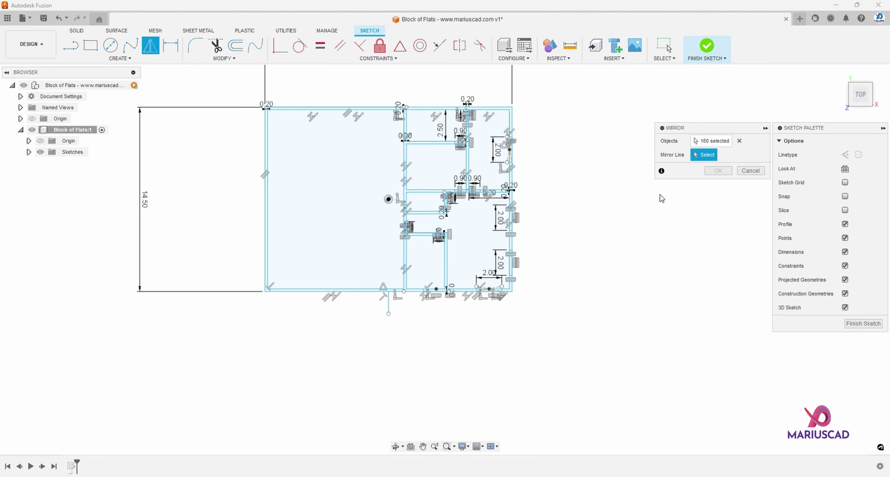
click(389, 308)
click(718, 171)
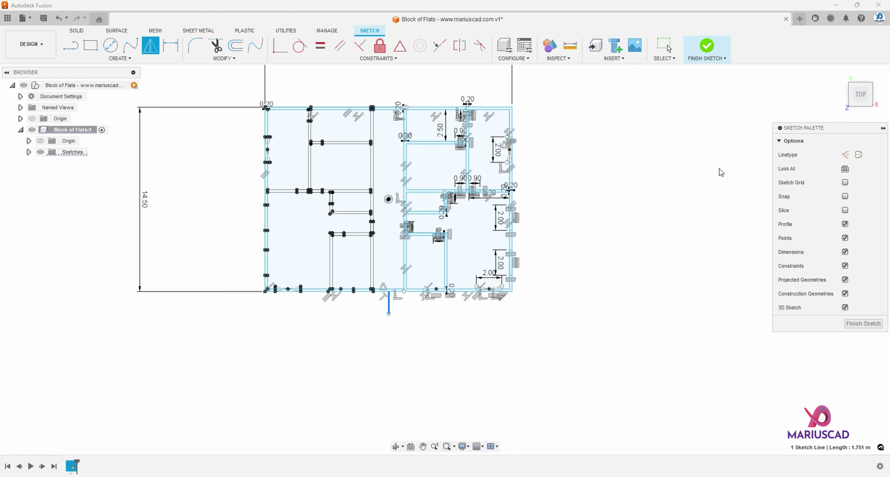
Delete the vertical helper line below the bottom exterior wall.
click(389, 309)
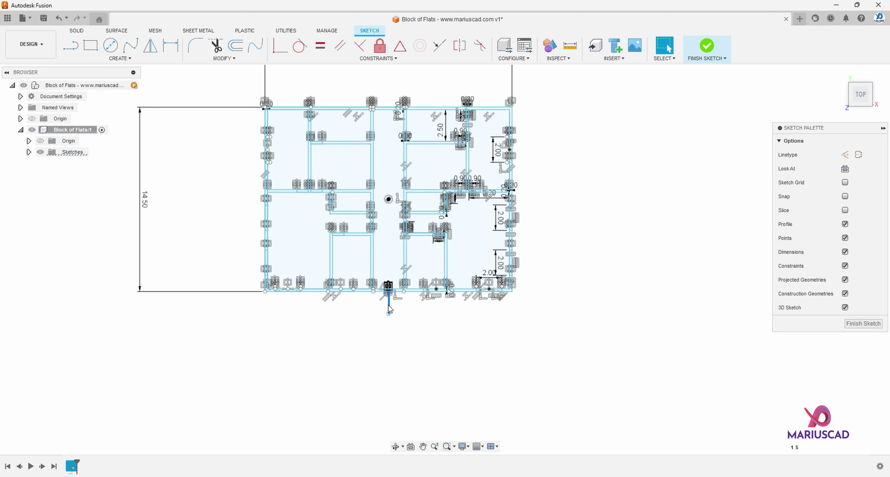
scroll(389, 309, up, 5)
click(388, 314)
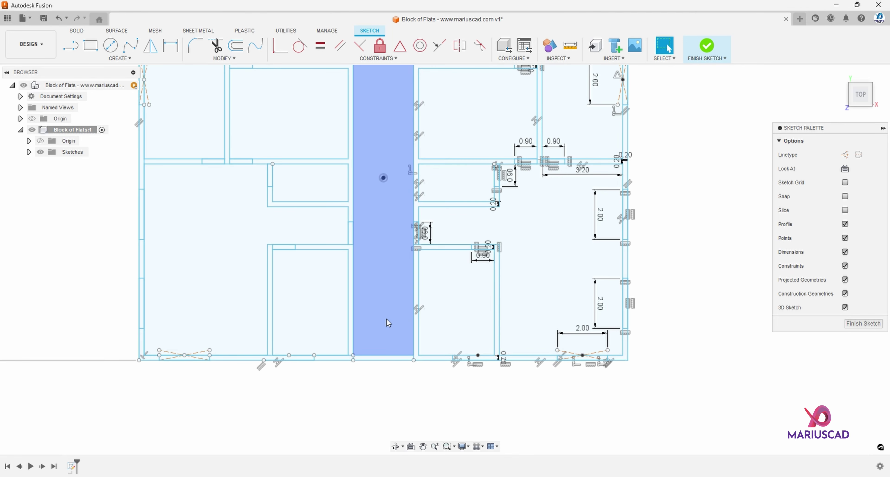
Offset the bottom exterior wall's inner line 1.3 m upward into the floor plan.
click(387, 356)
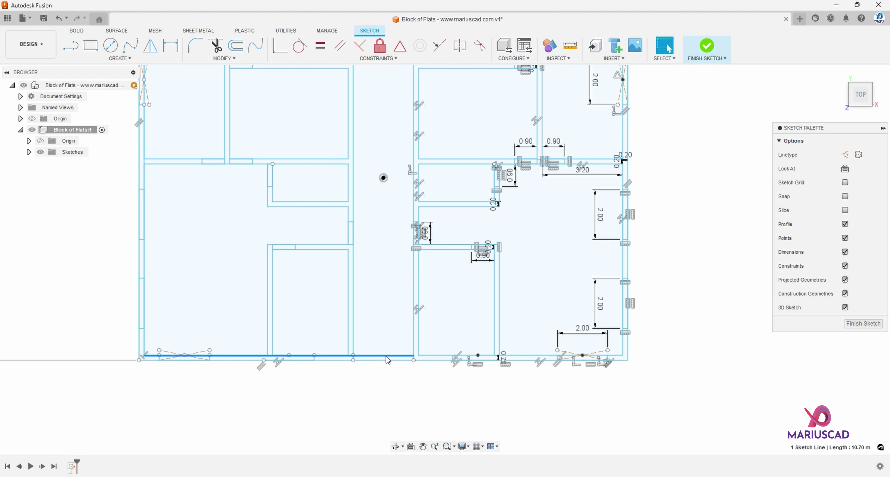
key(o)
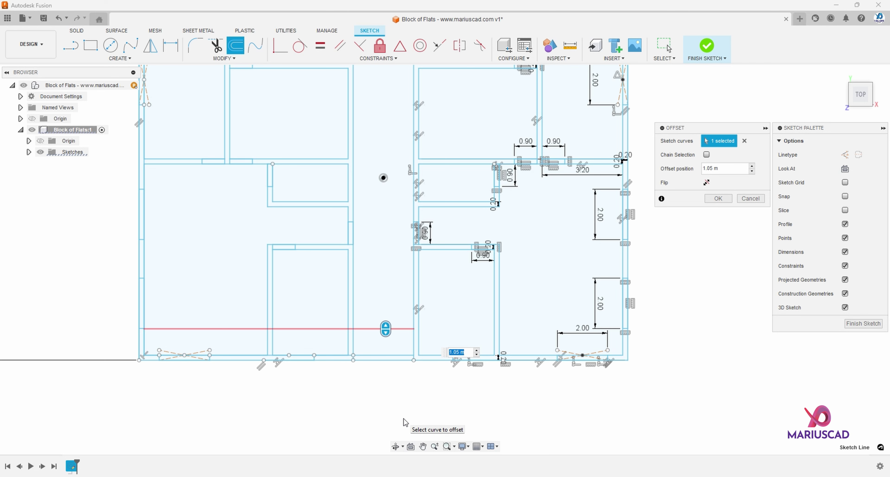
text(1.3)
key(Return)
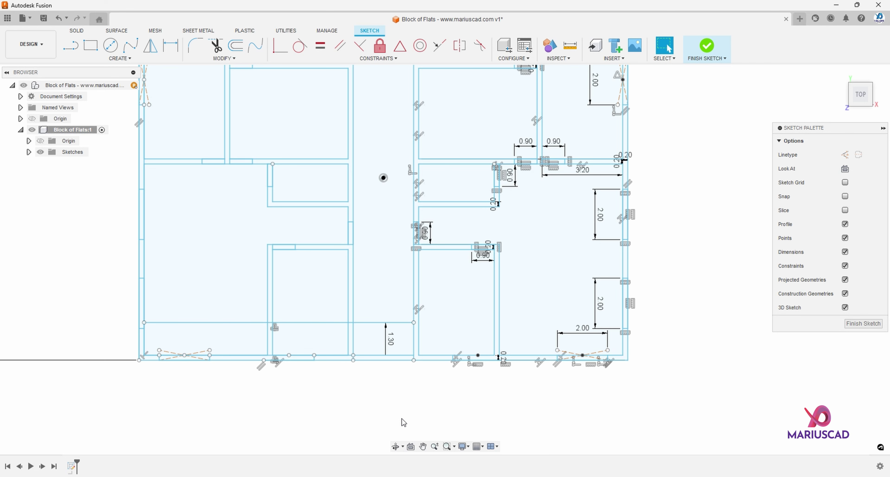
Remove the 1.3 m offset line's constraint and cut away its portions left of the central corridor.
click(275, 328)
key(Delete)
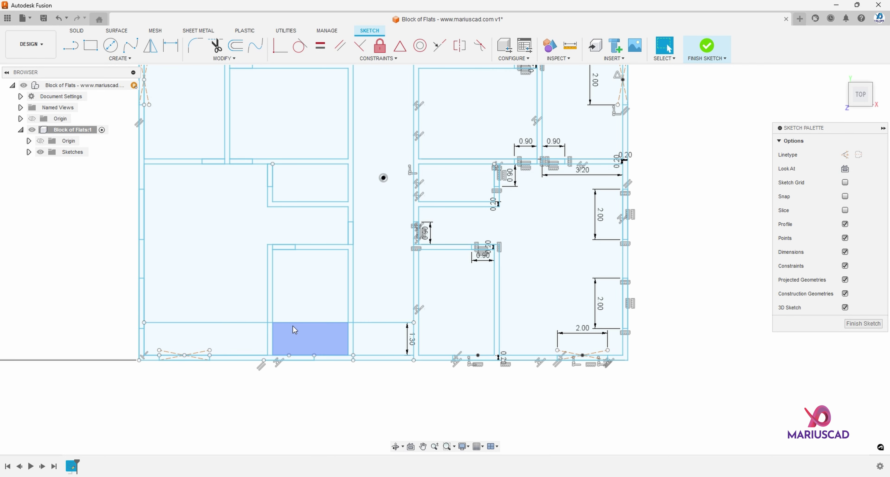
scroll(319, 327, up, 3)
key(t)
click(372, 322)
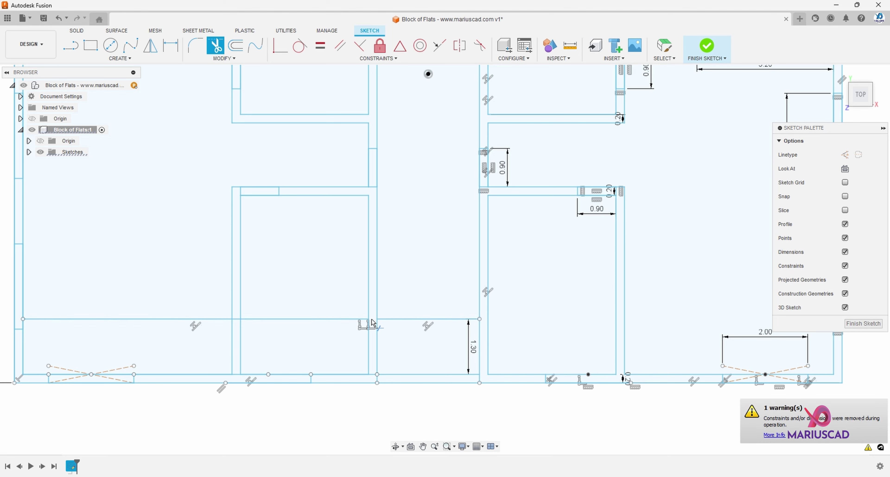
key(Escape)
click(351, 319)
key(Delete)
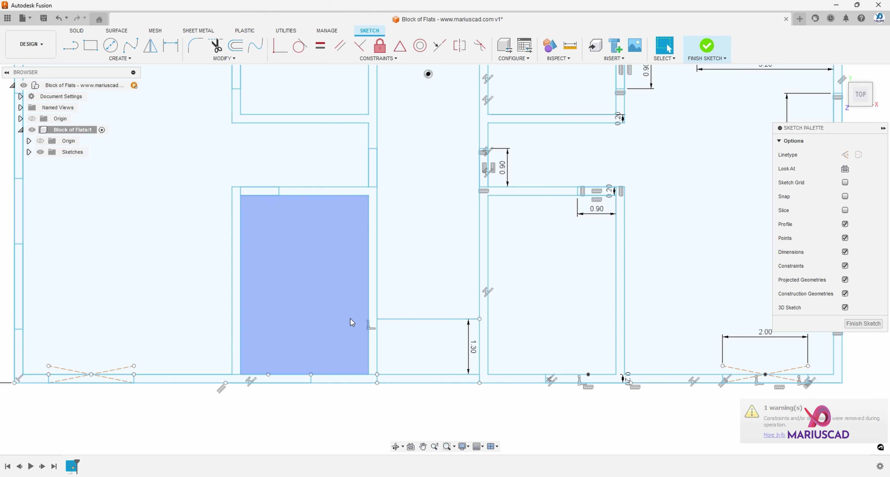
Offset the horizontal line across the lower end of the central corridor 0.2 m upward to form a wall.
click(392, 319)
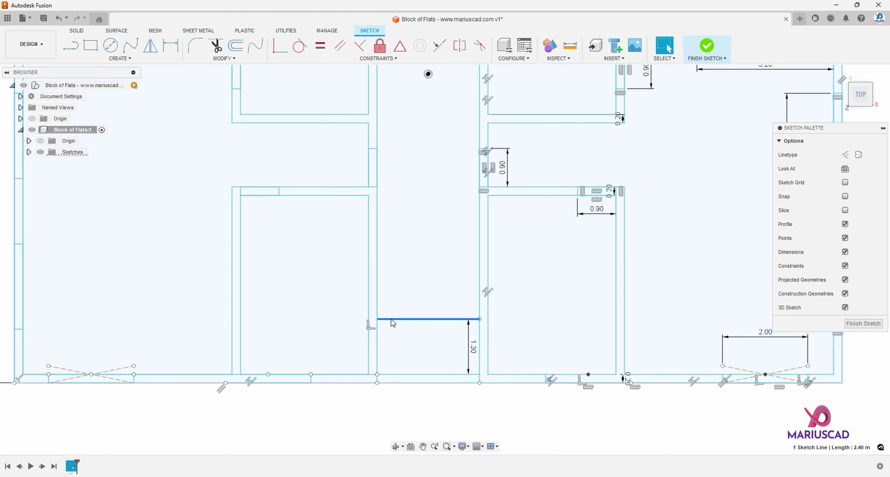
key(o)
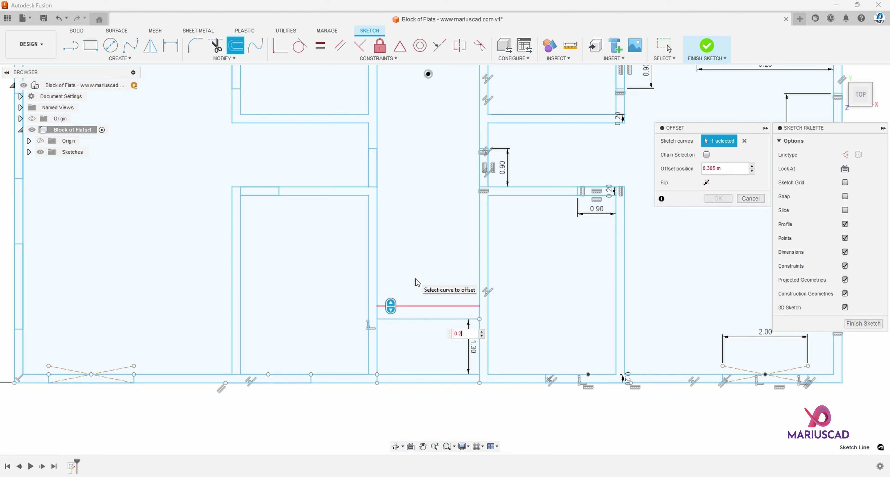
key(Return)
scroll(427, 328, up, 3)
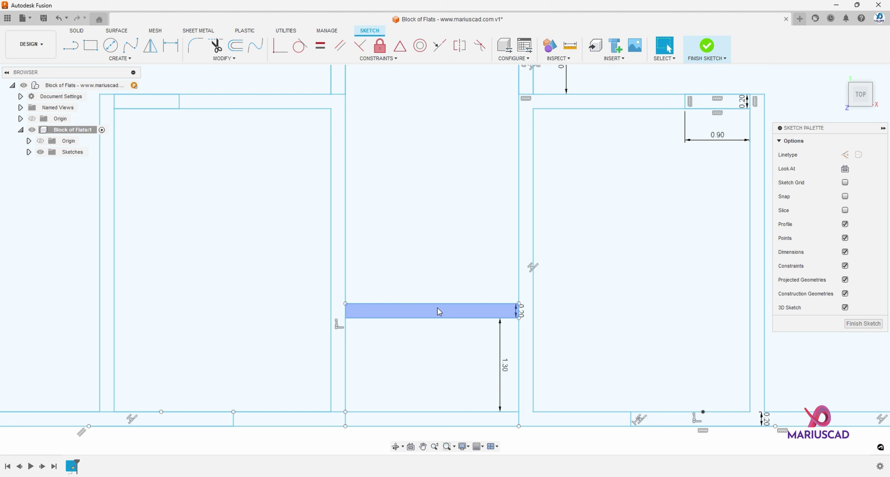
Draw a centre rectangle 0.9*2 m wide from the midpoint of the corridor cross wall's upper line down to its lower line.
key(r)
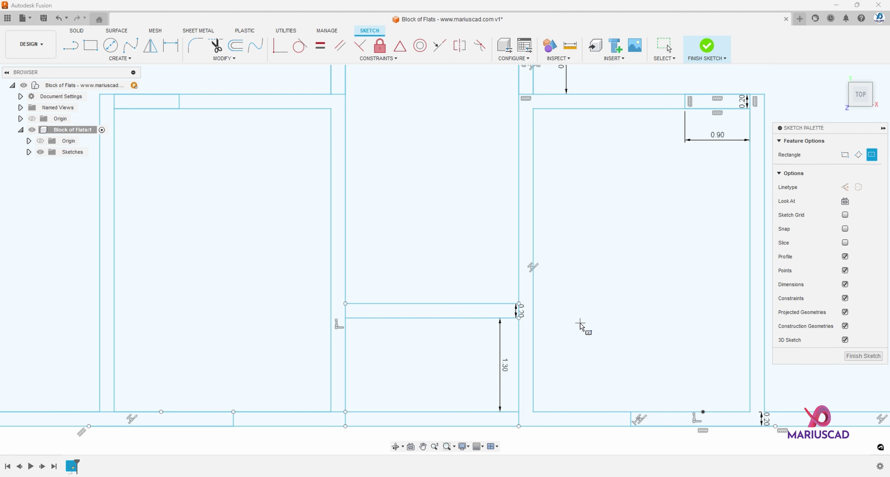
click(431, 304)
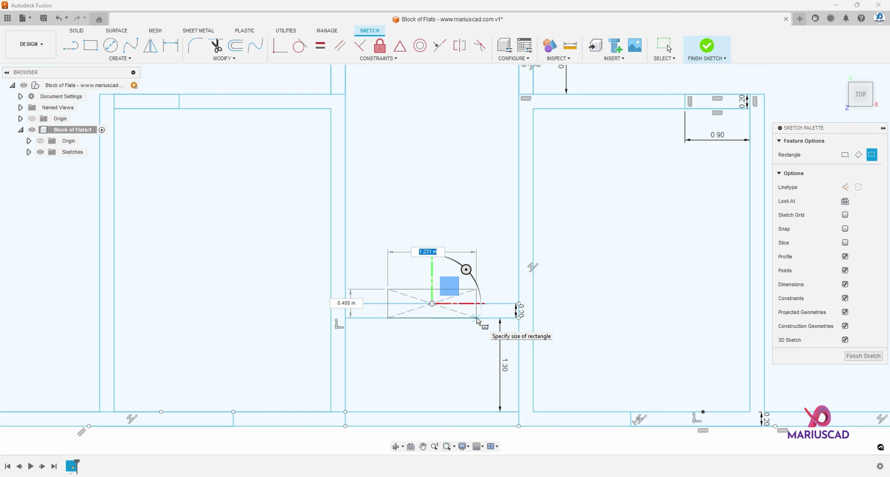
text(0.9)
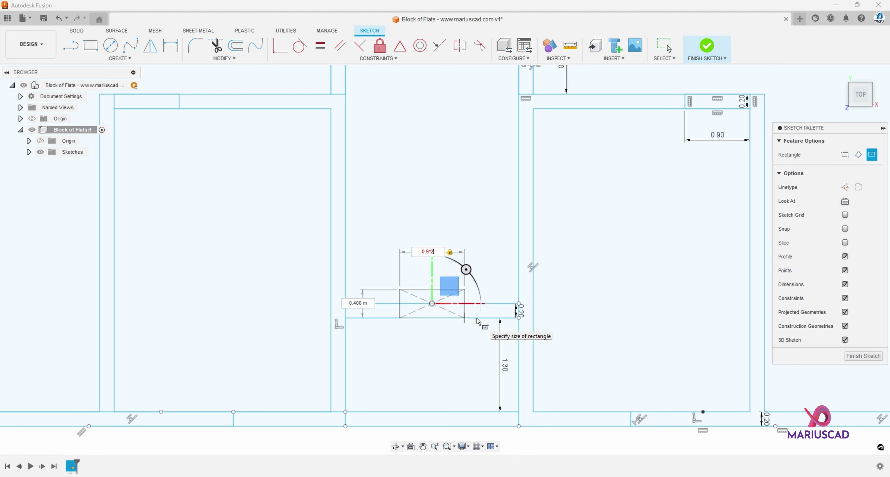
text(*2)
key(Return)
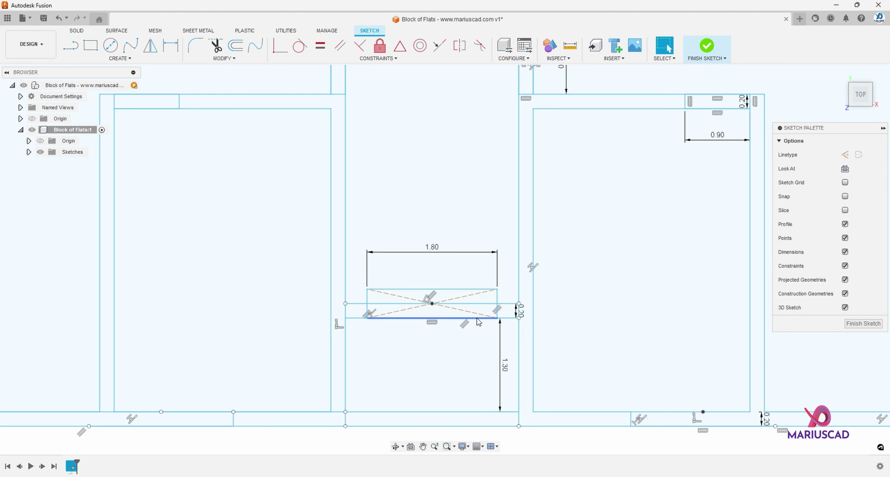
Trim the door rectangle's edges above the corridor cross wall and delete its construction diagonals.
key(t)
click(497, 296)
click(420, 289)
click(367, 296)
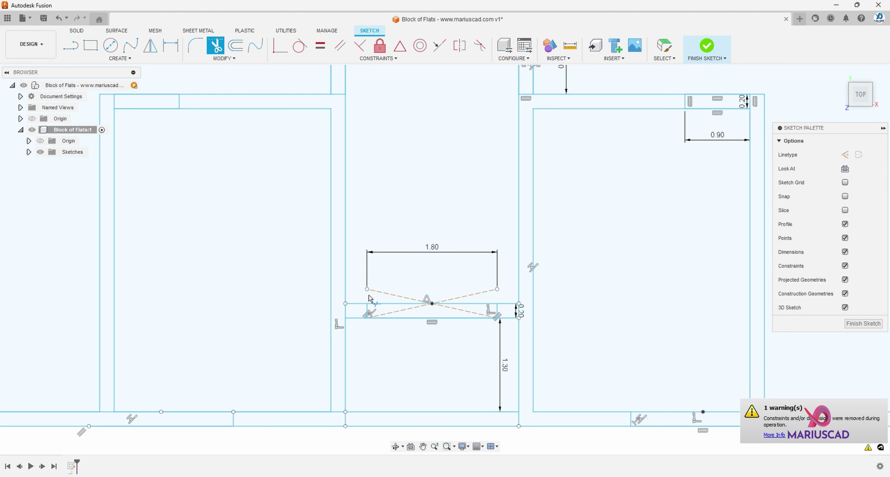
key(Escape)
drag(482, 297, 387, 287)
key(Delete)
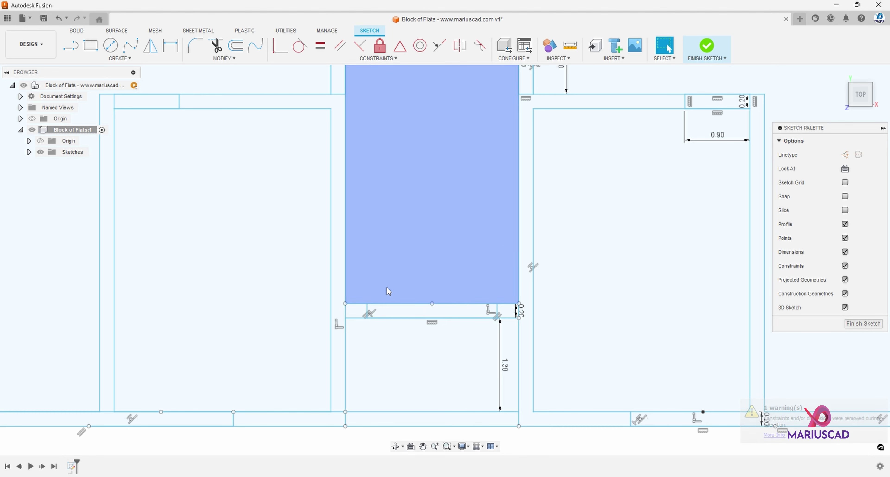
scroll(387, 291, down, 3)
click(416, 367)
scroll(407, 354, up, 3)
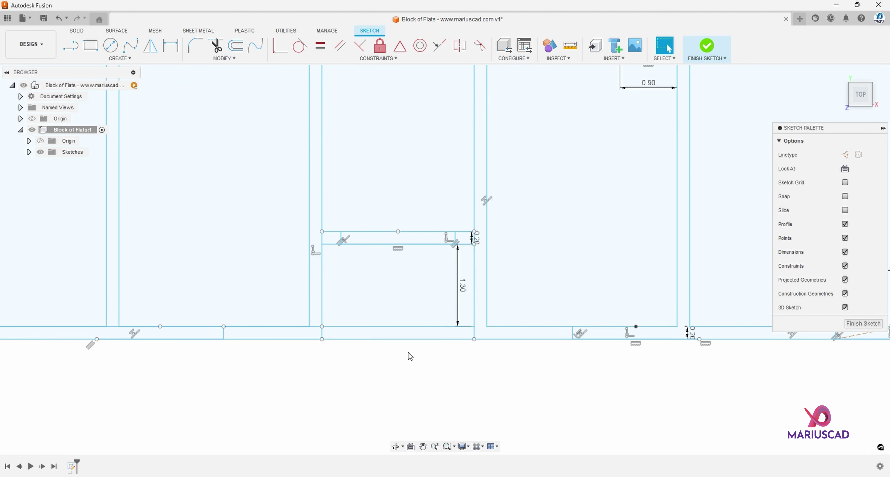
click(409, 337)
click(434, 372)
scroll(449, 359, down, 5)
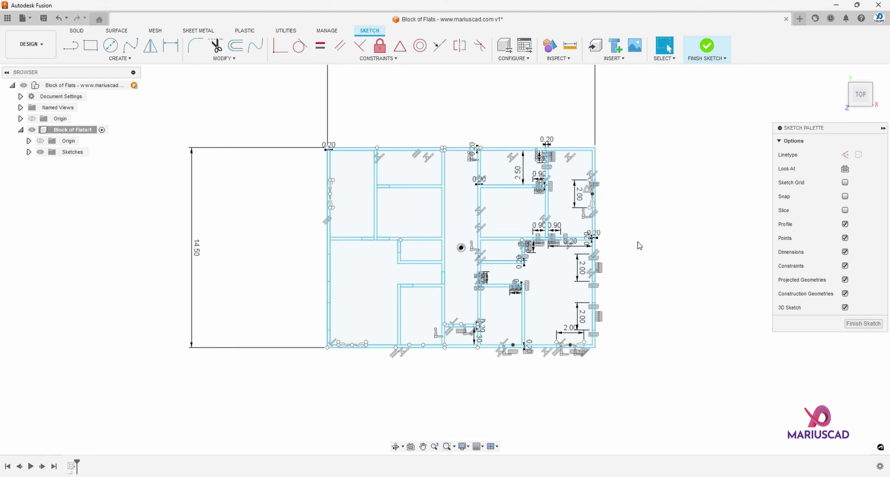
key(e)
scroll(608, 235, up, 5)
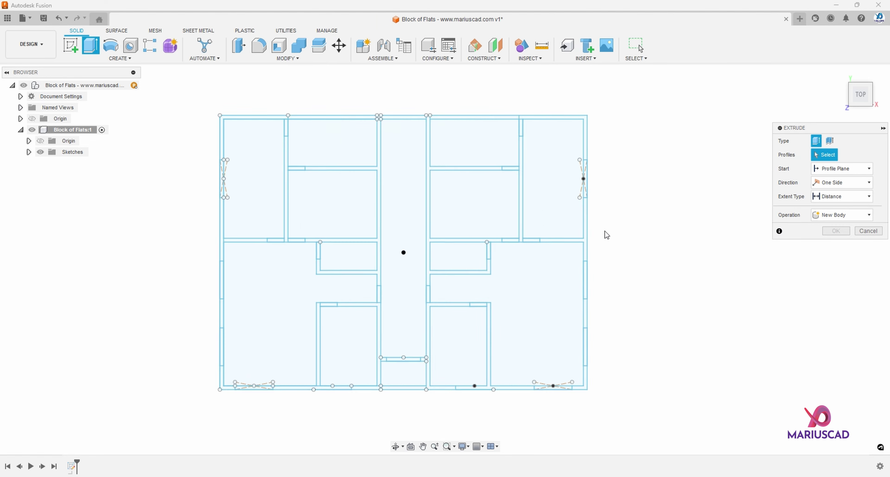
click(583, 222)
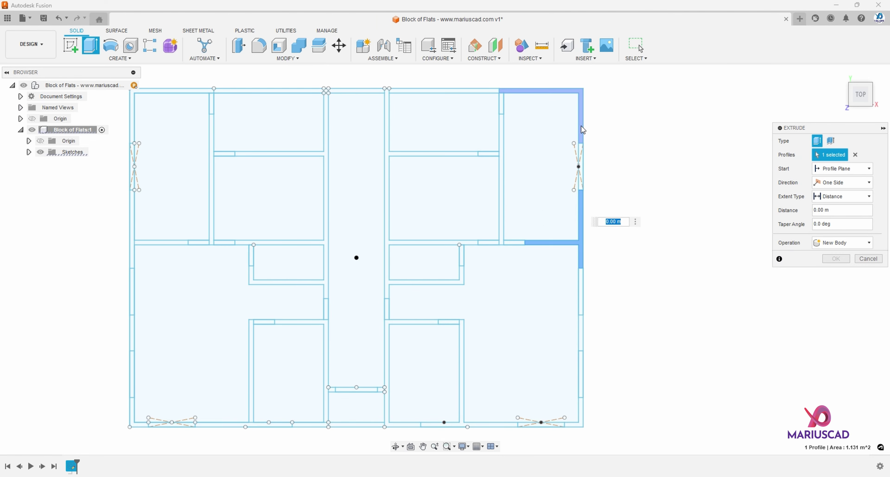
click(581, 129)
click(500, 131)
click(470, 154)
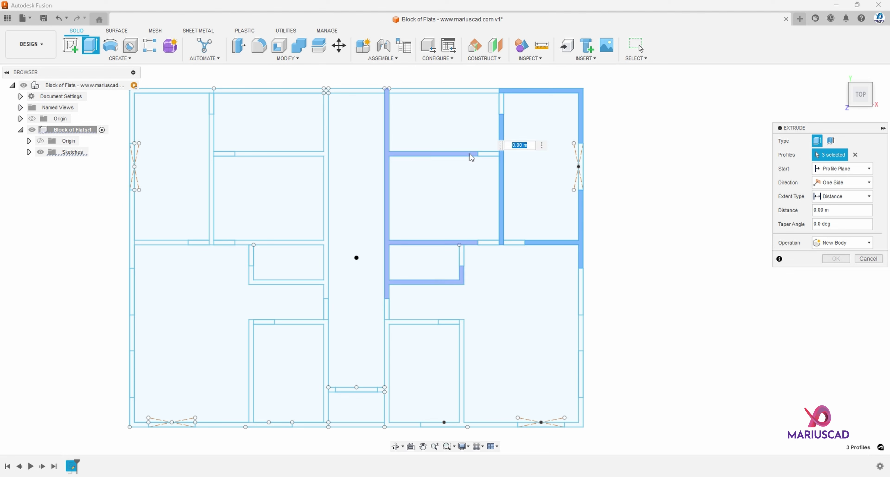
click(328, 140)
click(212, 158)
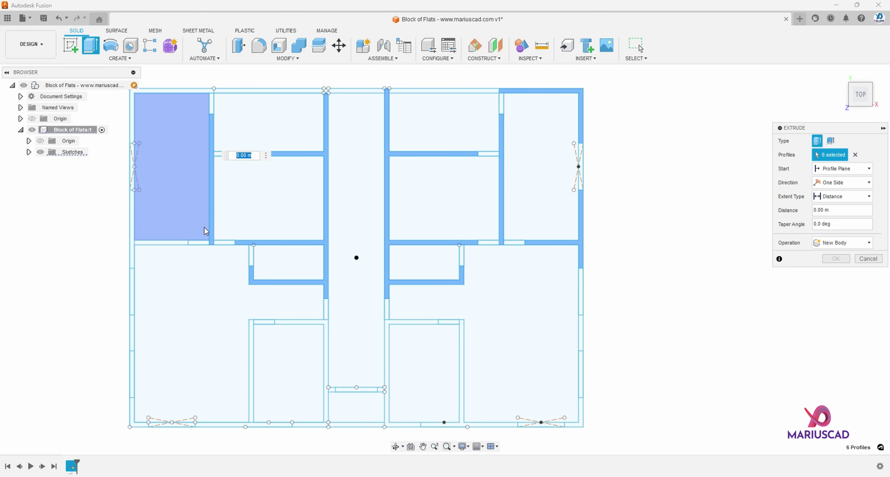
click(132, 221)
middle_drag(130, 125, 204, 140)
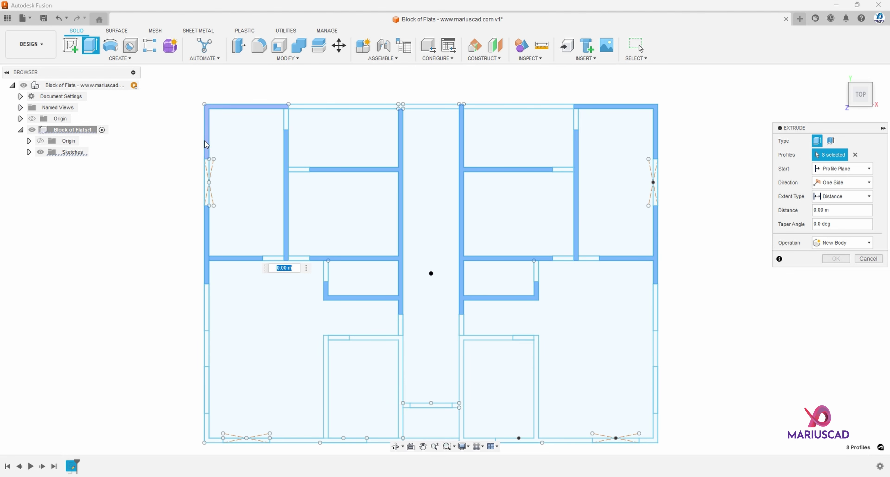
click(224, 220)
click(426, 107)
scroll(398, 105, up, 5)
click(409, 114)
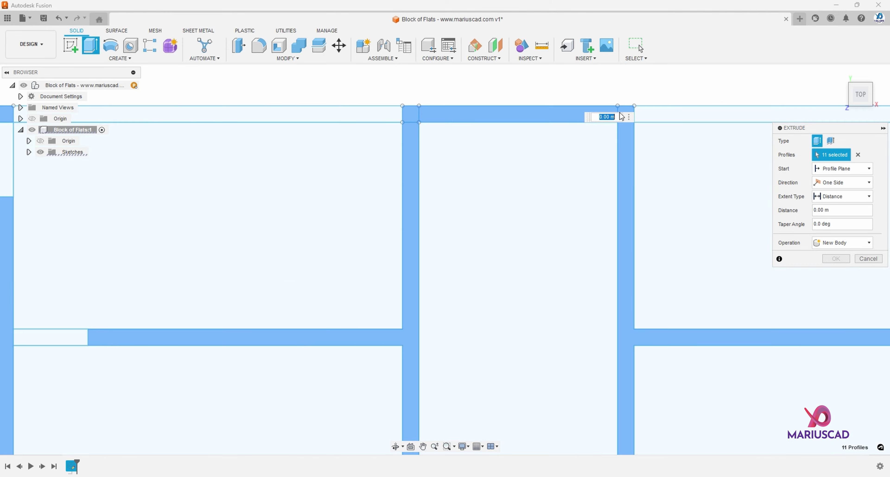
scroll(409, 113, down, 3)
middle_drag(357, 283, 441, 121)
scroll(364, 248, down, 2)
middle_drag(248, 308, 306, 185)
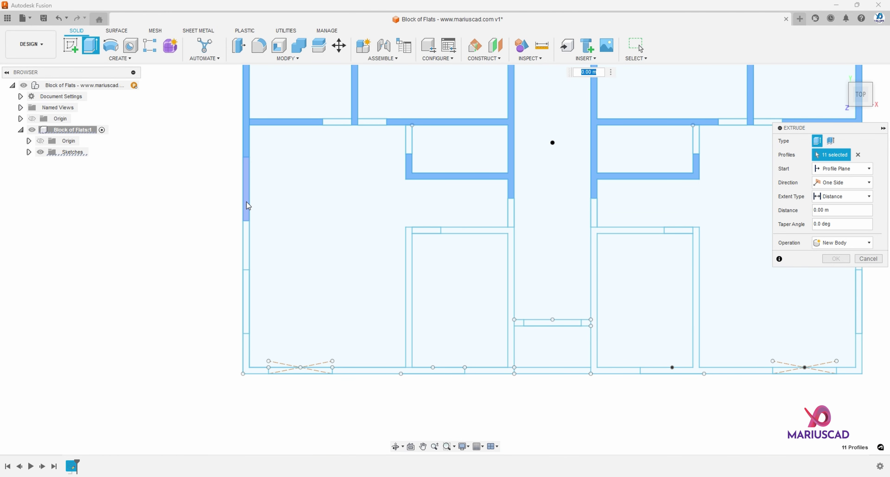
click(245, 252)
click(245, 348)
scroll(324, 287, down, 2)
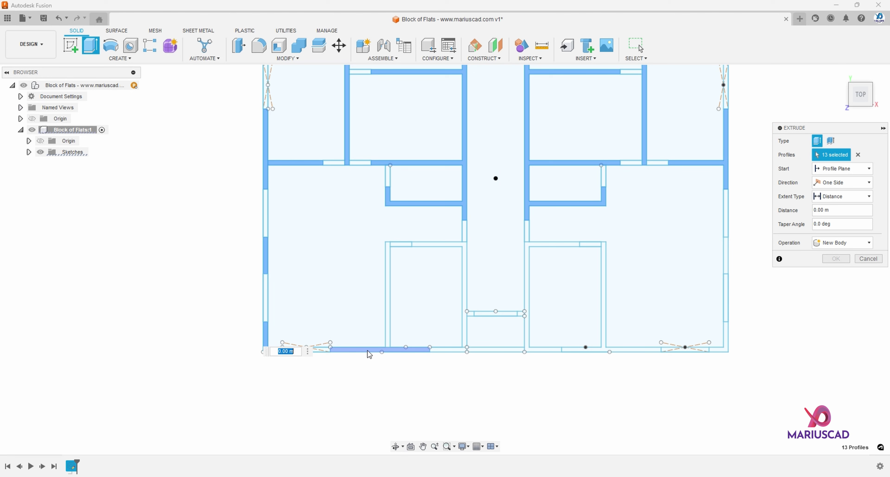
click(368, 350)
click(387, 332)
click(464, 331)
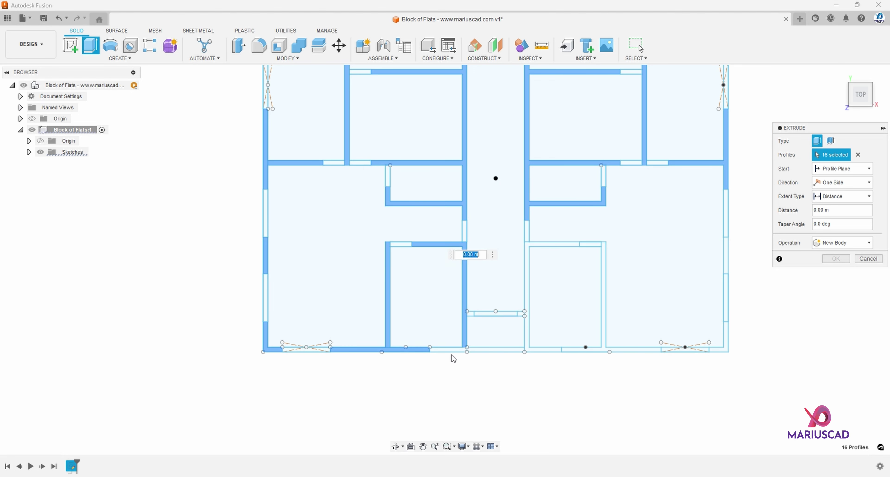
click(460, 350)
click(528, 350)
click(603, 338)
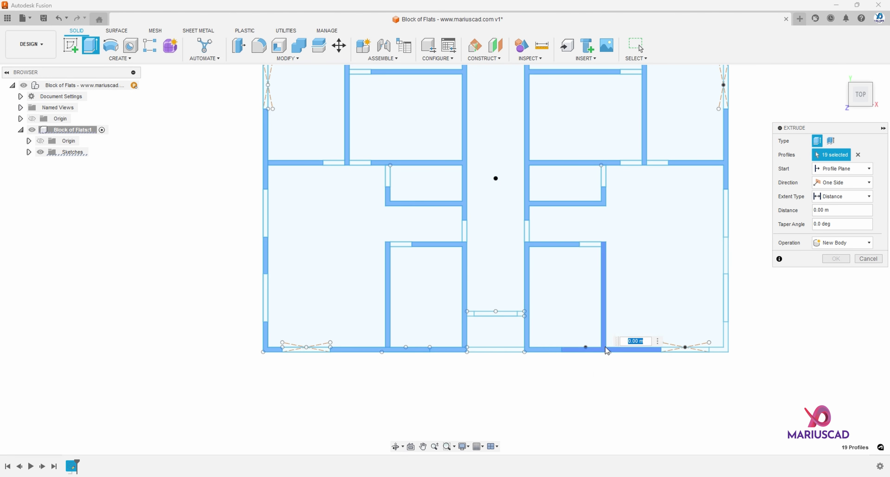
scroll(604, 335, up, 2)
middle_drag(604, 335, 608, 304)
scroll(556, 338, up, 3)
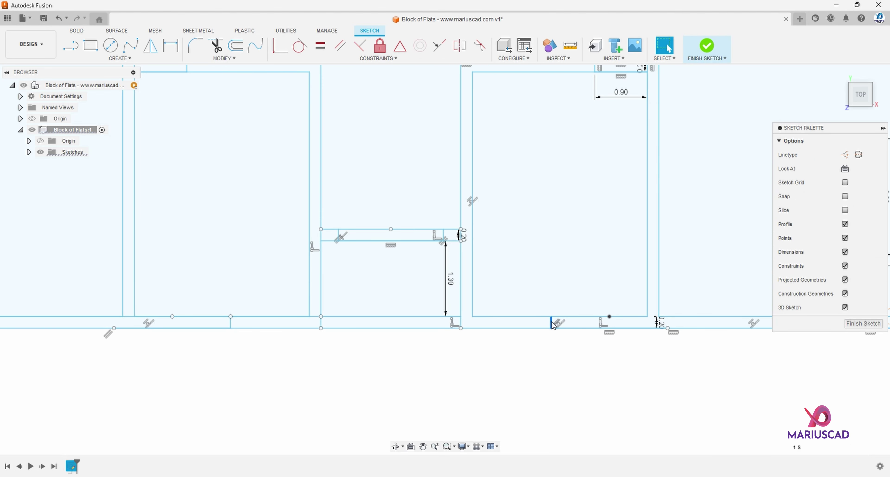
Replace the lower right room's window edge with a centred rectangle 2 m wide on the exterior wall and trim its part inside the room.
key(r)
click(871, 154)
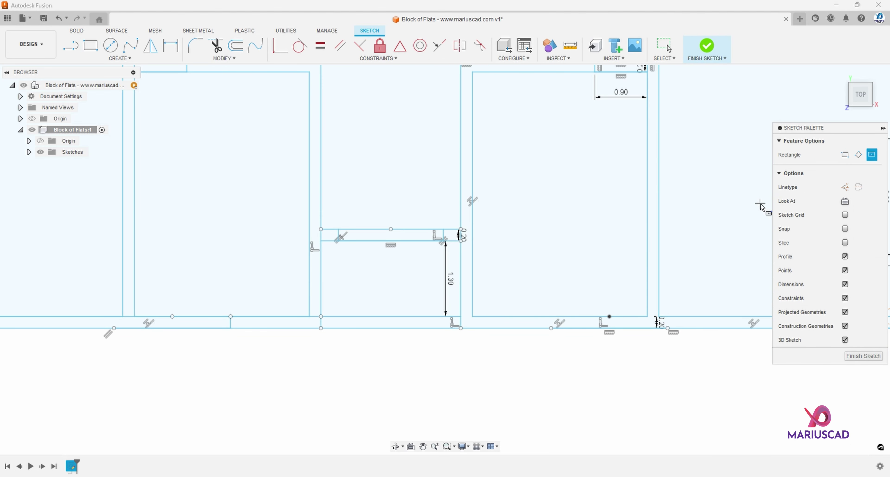
click(560, 316)
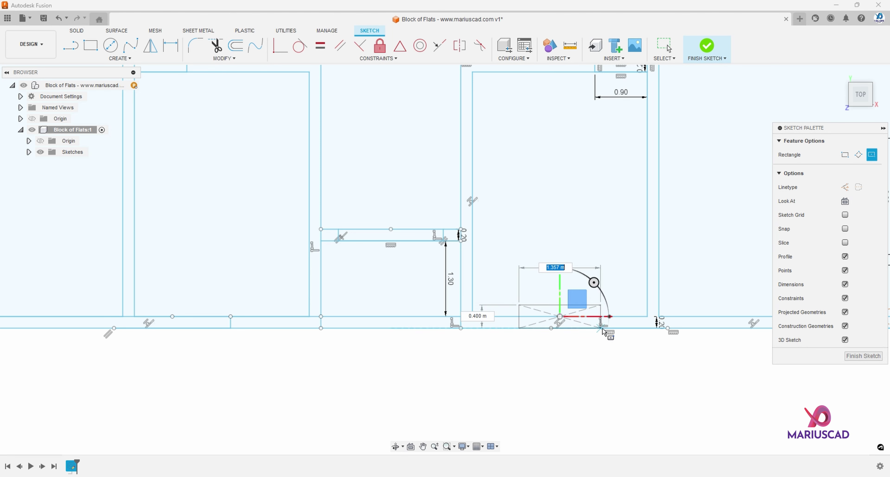
text(2)
key(Return)
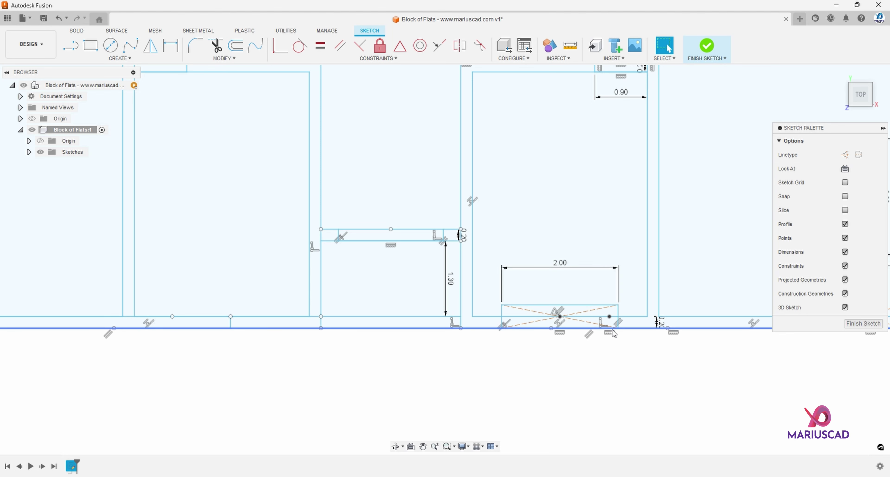
key(t)
click(588, 306)
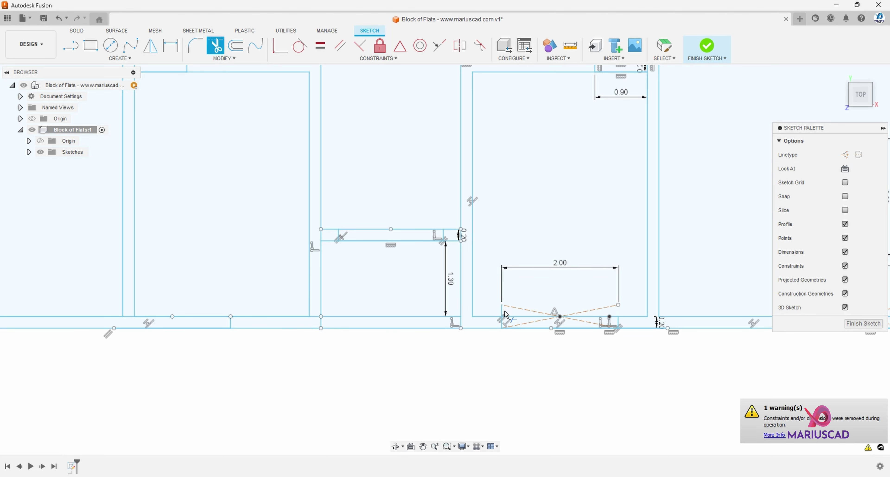
Start an extrusion with the right flat's lower wall profiles, both stubs of the corridor cross wall and the corridor's lower left wall.
key(e)
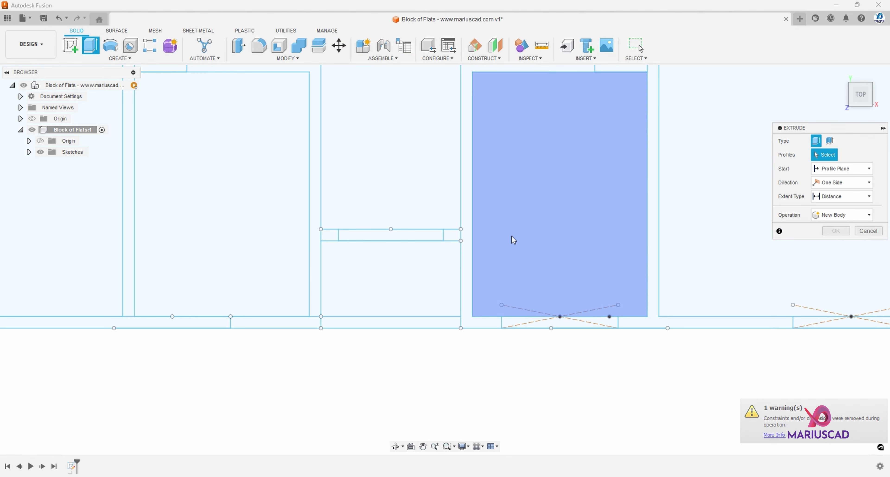
scroll(511, 236, down, 2)
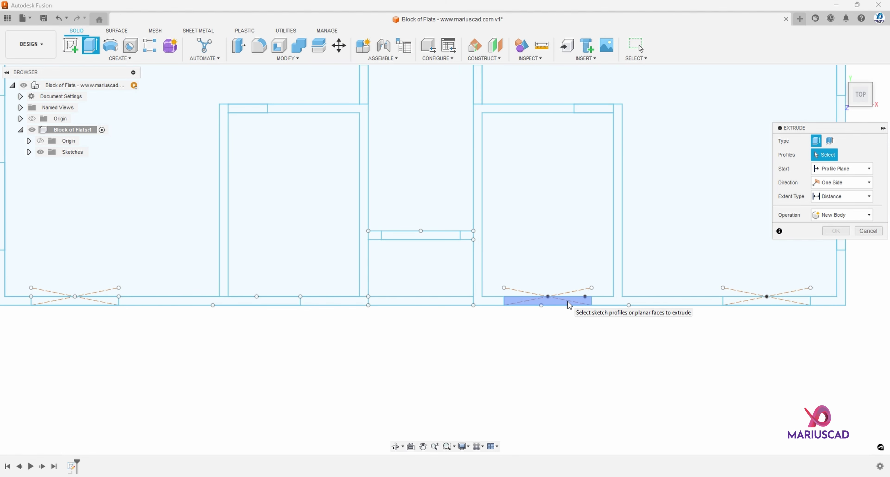
click(567, 301)
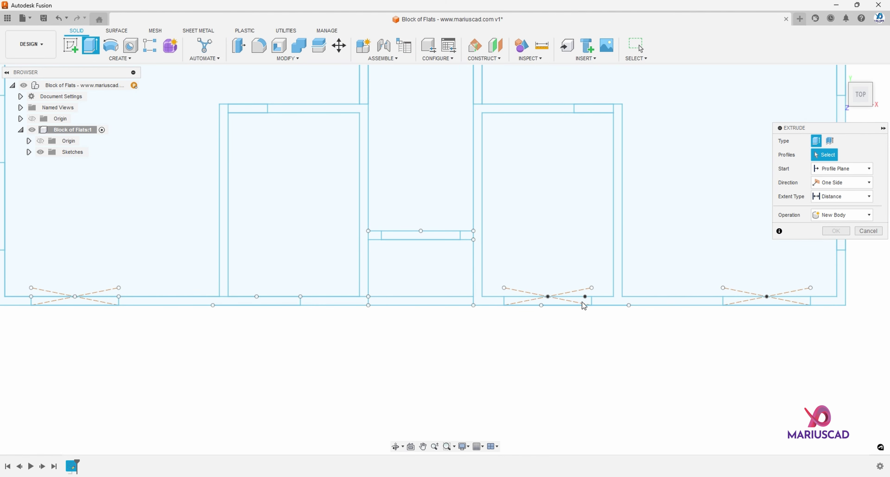
click(602, 300)
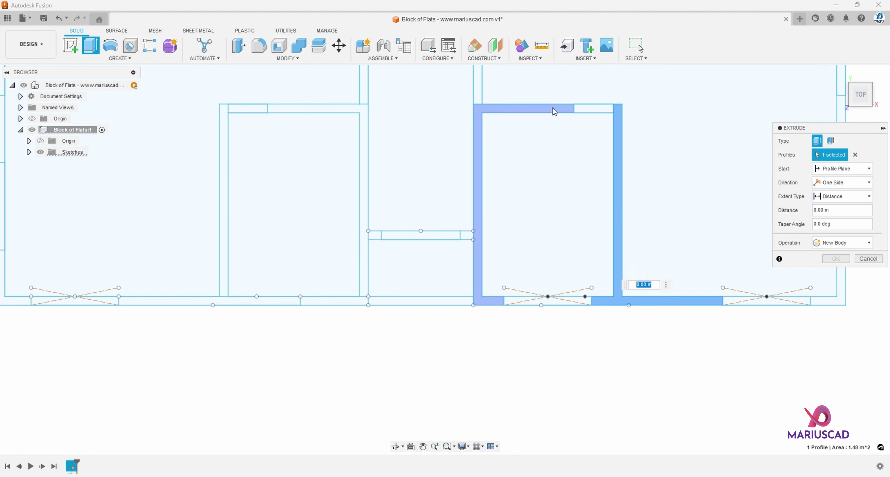
click(466, 235)
click(374, 235)
click(362, 257)
scroll(361, 257, down, 2)
click(722, 289)
click(721, 164)
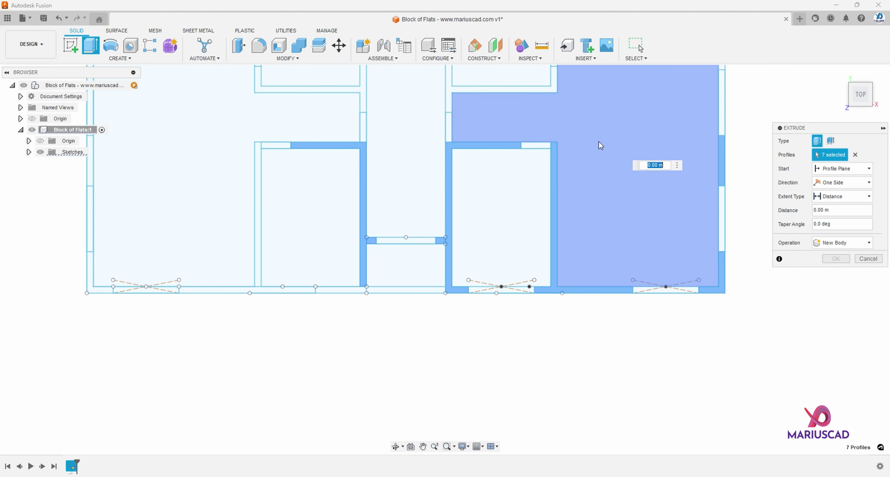
Add the right flat's upper exterior and interior walls and the corridor's top wall to the extrusion profiles.
middle_drag(599, 142, 552, 305)
click(673, 205)
click(499, 199)
click(562, 162)
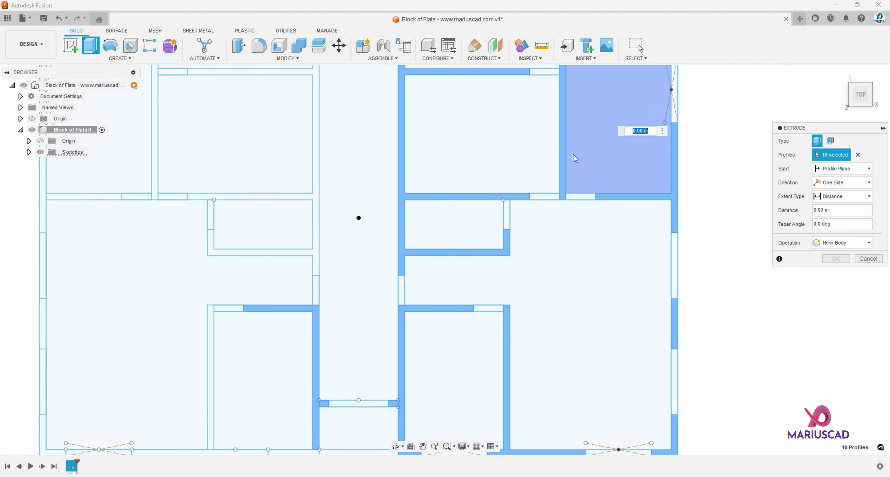
middle_drag(571, 152, 564, 287)
scroll(563, 283, down, 2)
click(559, 161)
click(384, 161)
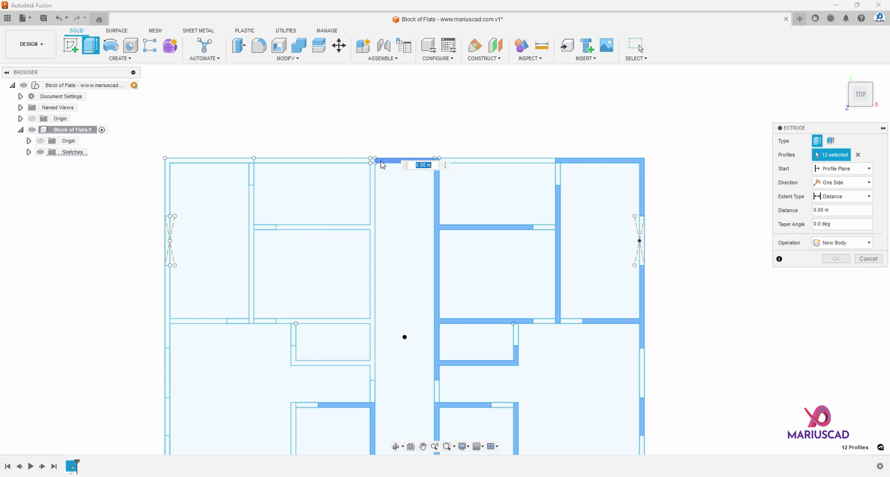
Add the left flat's exterior wall segments and the side wall of its lower room beside the corridor to the extrusion profiles.
click(373, 161)
click(297, 162)
click(225, 162)
click(167, 293)
middle_drag(241, 320, 432, 121)
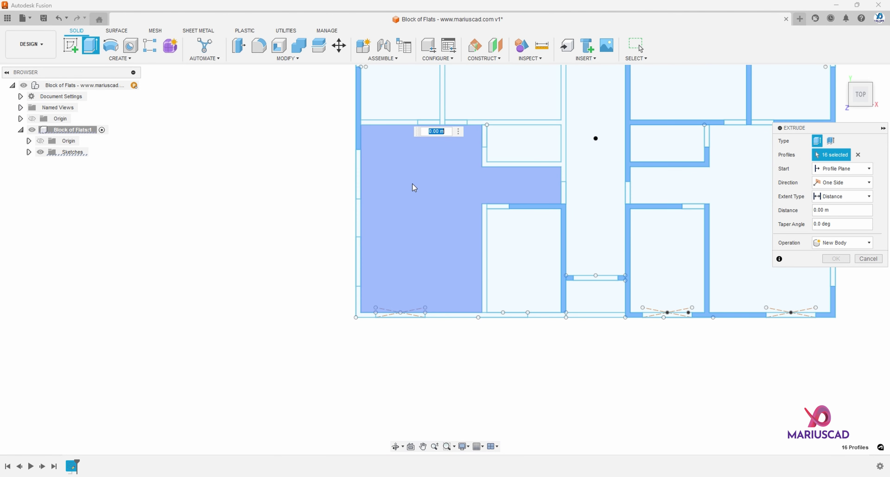
click(358, 211)
click(359, 302)
click(454, 315)
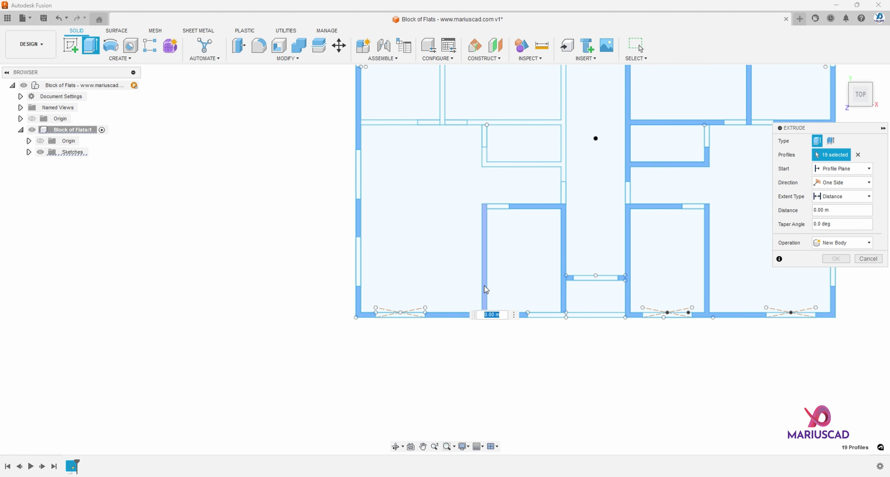
click(483, 292)
click(555, 316)
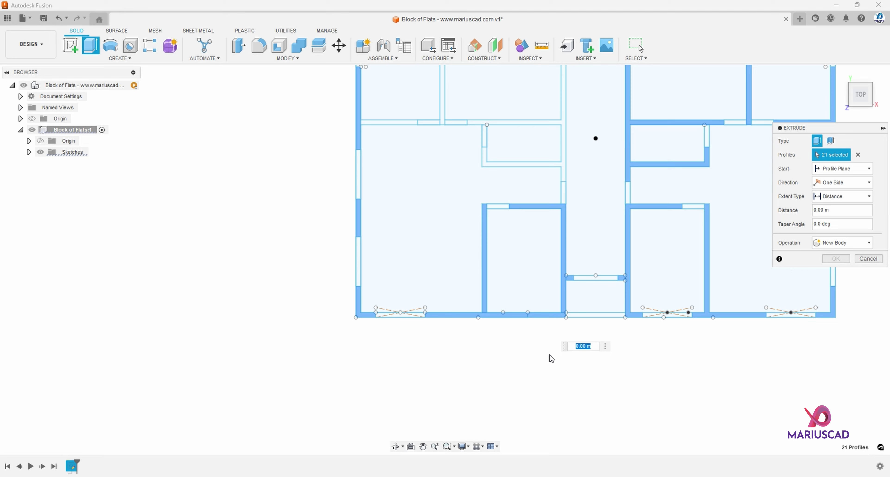
Add the left flat's remaining interior walls around its bathroom and upper rooms to the extrusion profiles.
click(537, 165)
middle_drag(438, 90, 402, 236)
click(405, 213)
click(372, 269)
click(470, 108)
scroll(715, 212, down, 3)
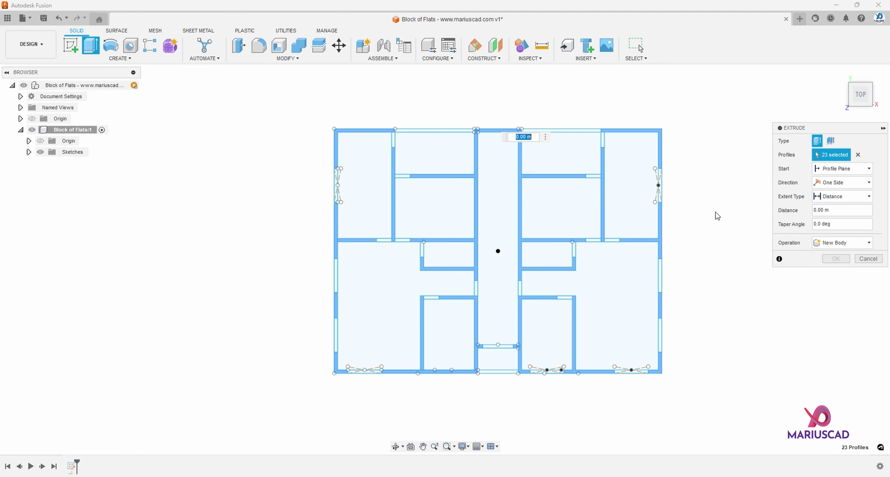
Extrude the 23 selected wall profiles 2.5 m upwards as new bodies.
shift+middle_drag(677, 258, 667, 233)
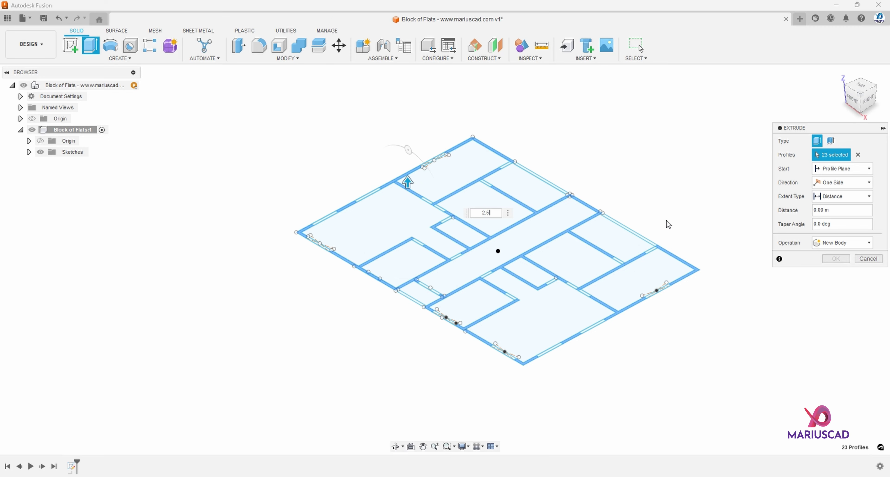
key(Return)
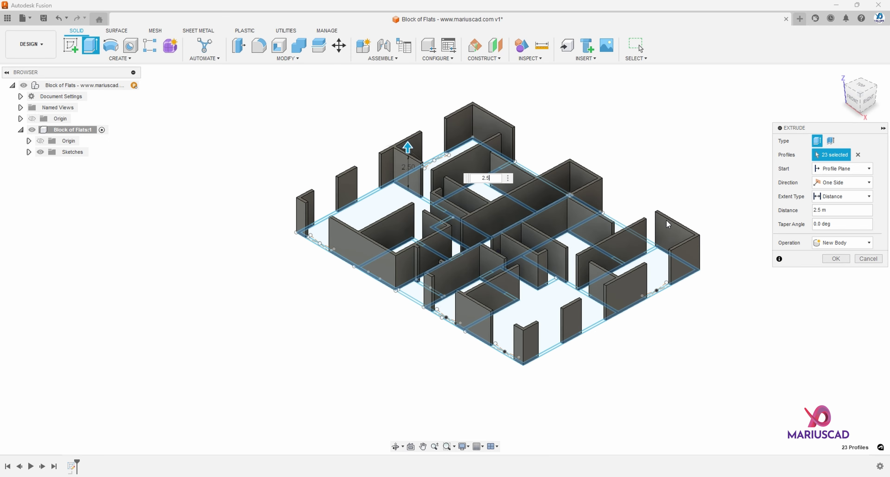
key(Return)
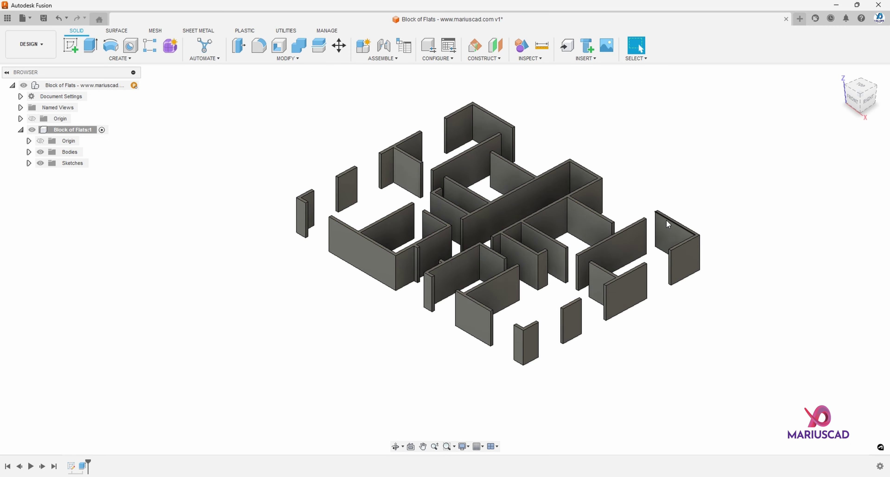
Make the floor plan sketch Sketch1 visible again under the extruded walls.
shift+middle_drag(664, 219, 587, 266)
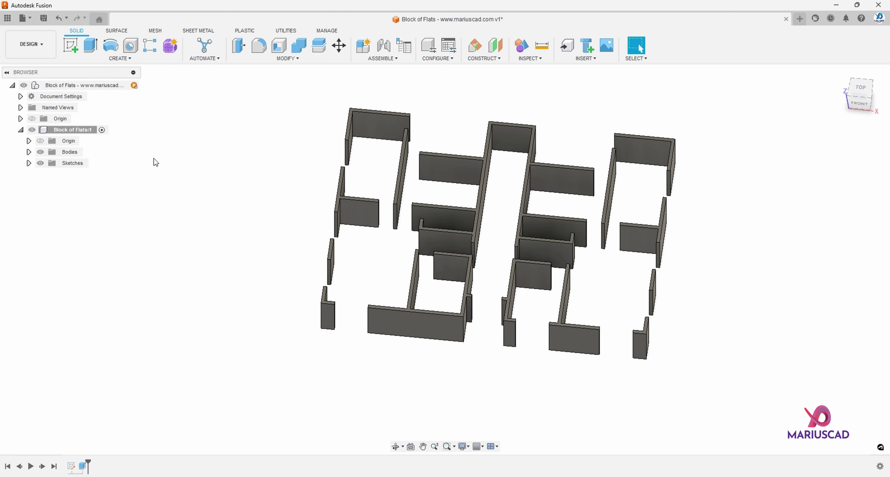
click(28, 163)
click(49, 174)
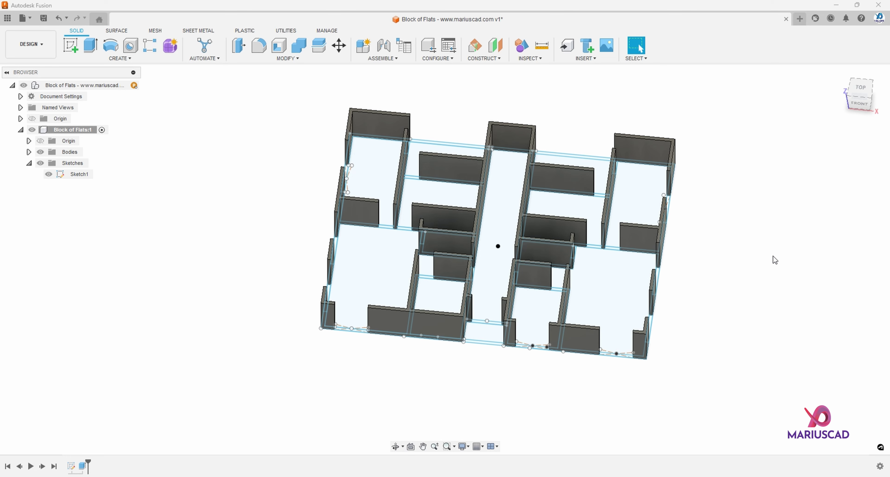
click(860, 87)
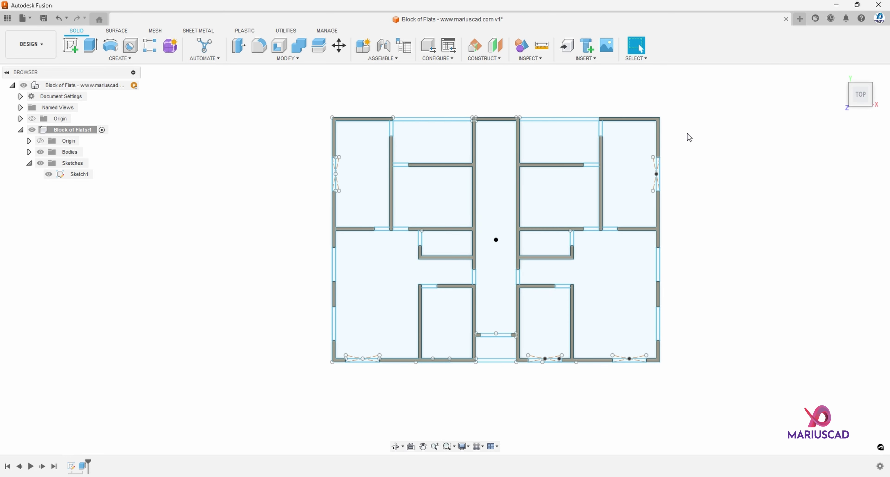
Start an extrusion with both window profiles in the upper exterior wall and the three windows in the left exterior wall.
key(e)
click(444, 121)
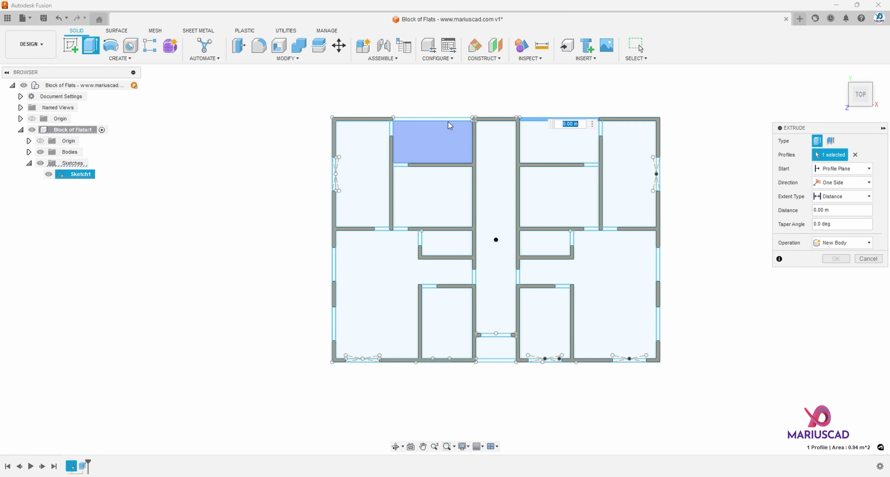
click(444, 121)
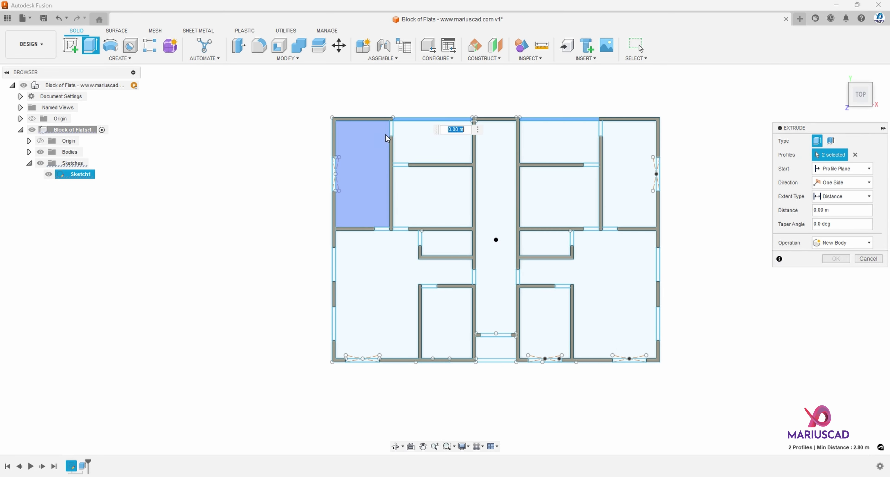
click(333, 176)
click(334, 265)
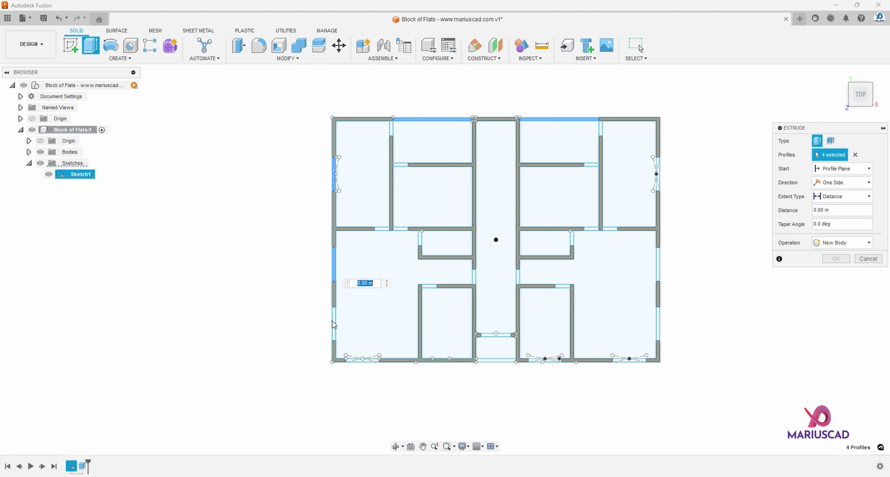
click(333, 323)
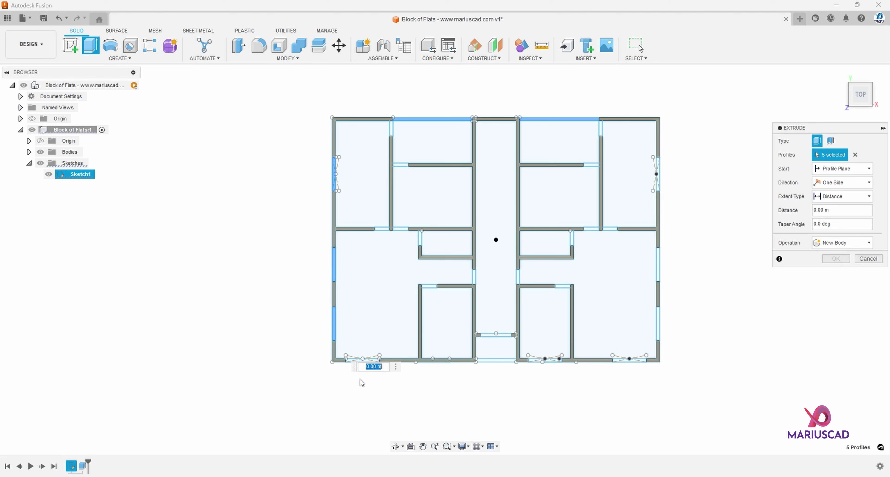
Add the three window profiles in the lower exterior wall and the three in the right exterior wall to the extrusion.
click(366, 360)
click(546, 361)
click(625, 361)
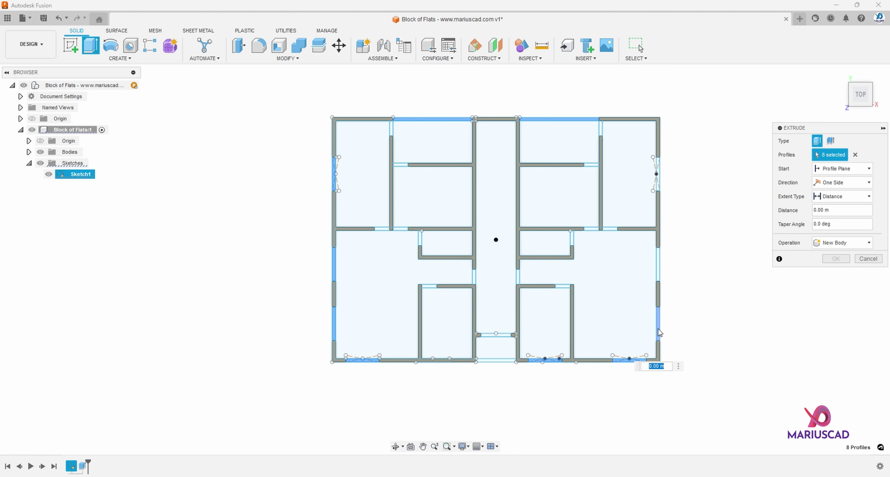
click(659, 325)
click(658, 266)
click(658, 169)
Extrude the 11 selected window profiles 1 m upwards, joined to the walls.
shift+middle_drag(582, 346, 619, 283)
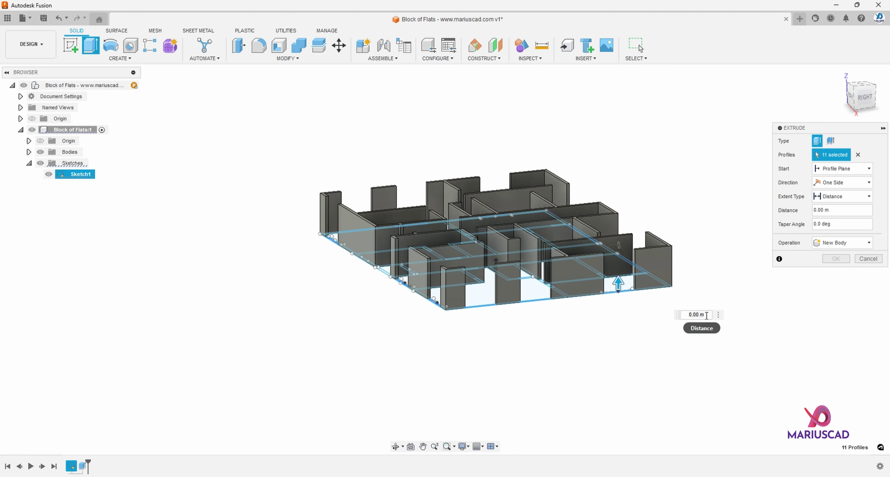
text(1)
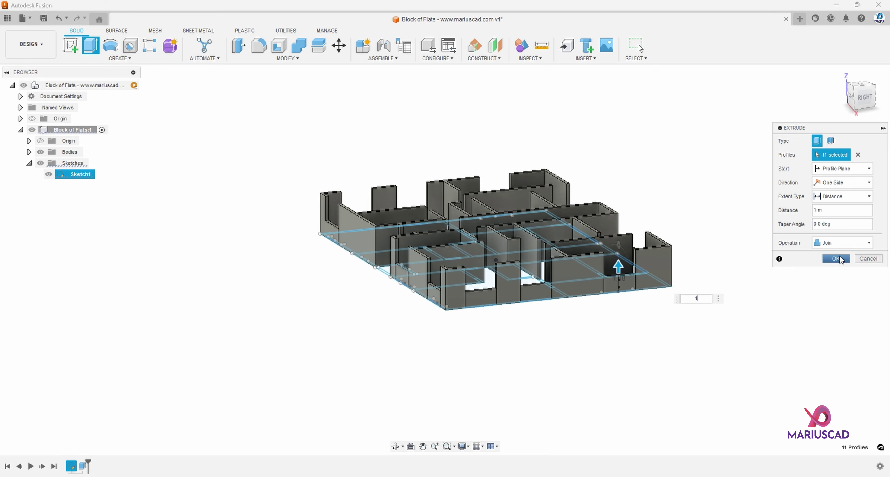
click(835, 259)
shift+middle_drag(677, 278, 463, 349)
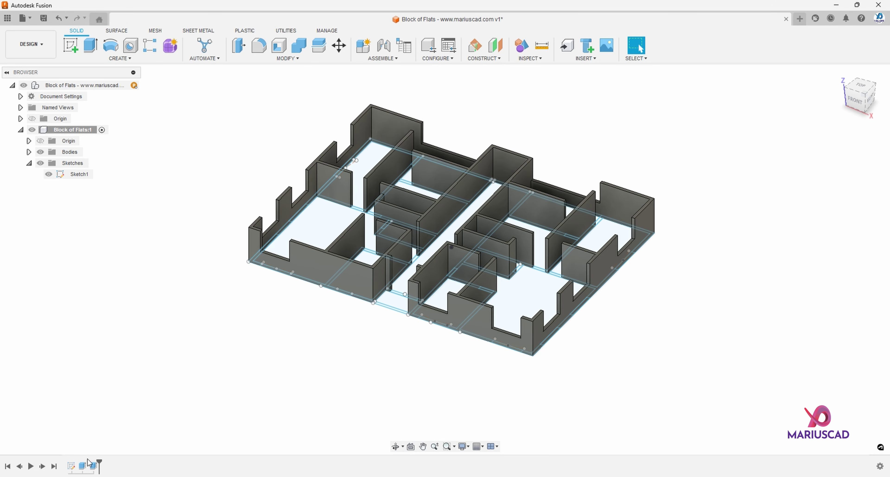
double_click(84, 466)
scroll(331, 303, up, 5)
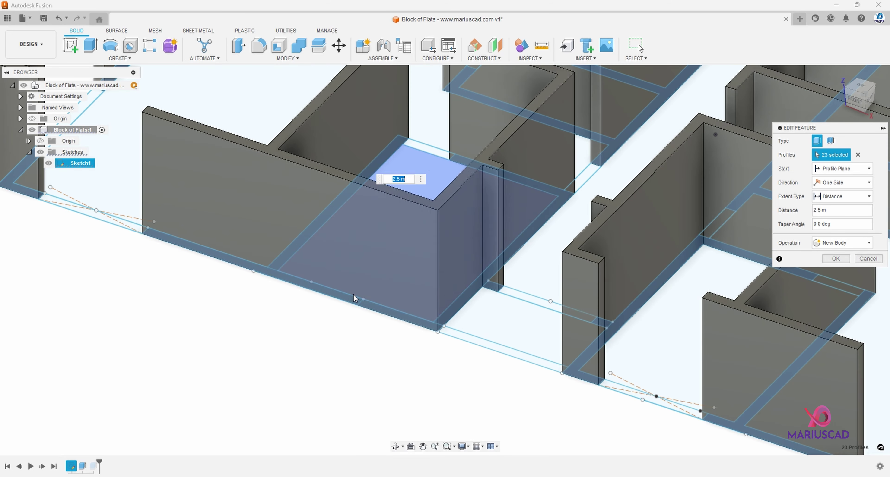
scroll(344, 304, down, 5)
key(Return)
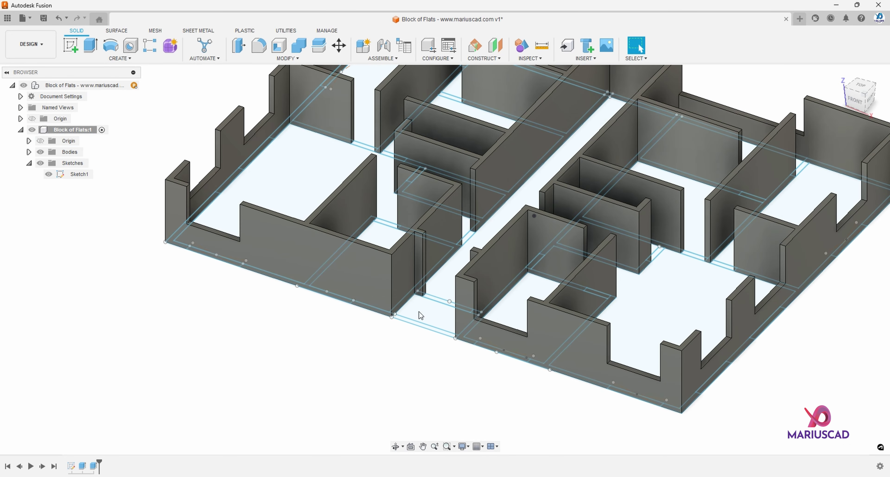
Roll the timeline back to the sketch and draw a centre rectangle 2 m wide on the exterior wall of the left flat's room beside the corridor.
click(860, 86)
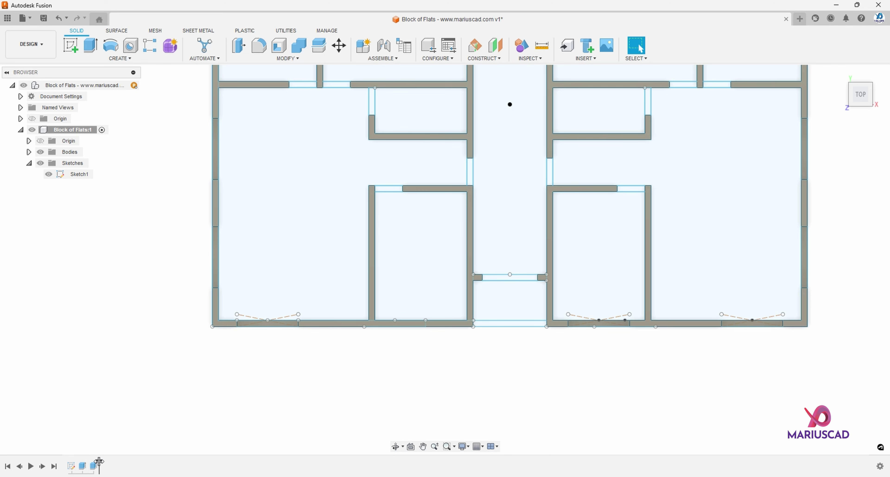
drag(99, 461, 71, 458)
key(r)
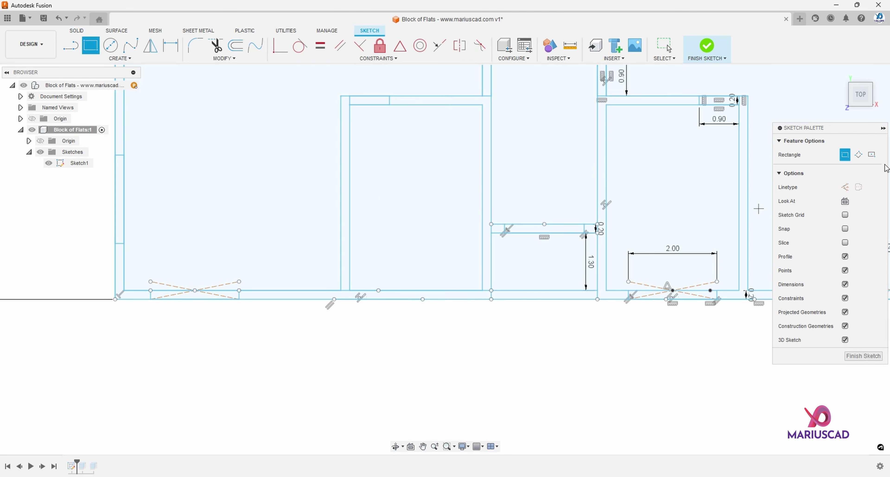
click(871, 157)
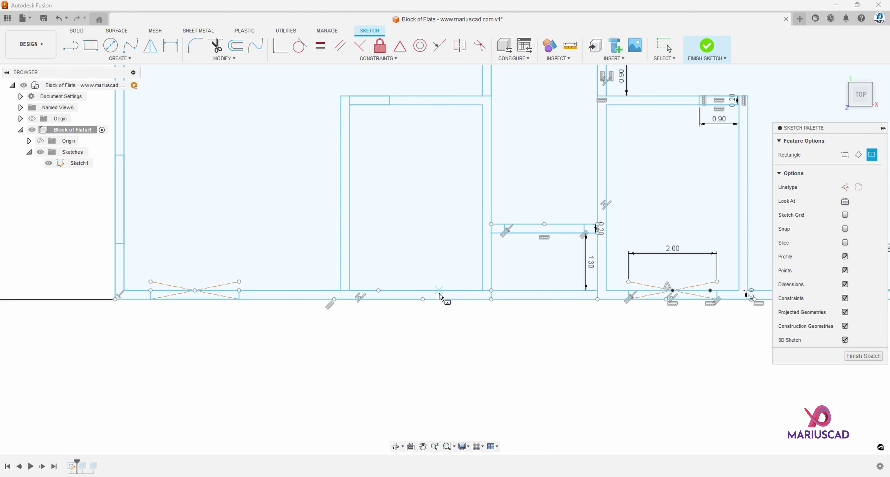
click(415, 290)
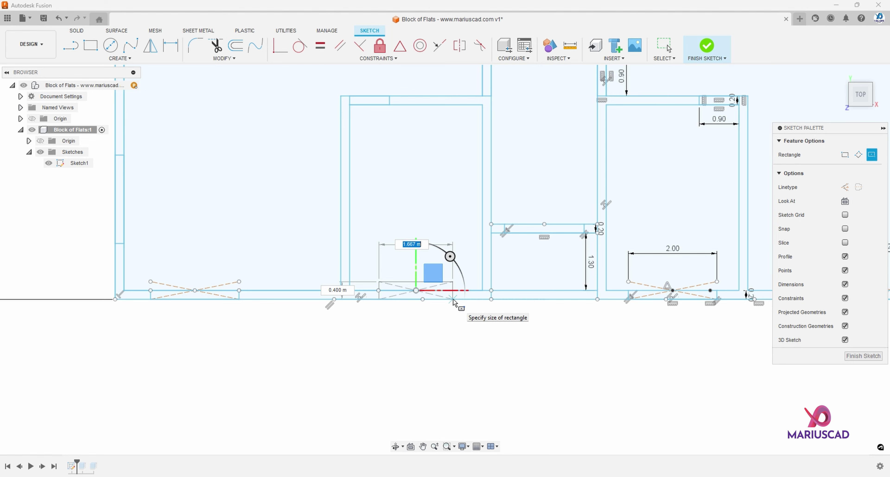
text(2)
key(Return)
Trim the new window rectangle's edges that project into the room and finish the sketch.
key(t)
scroll(449, 292, up, 3)
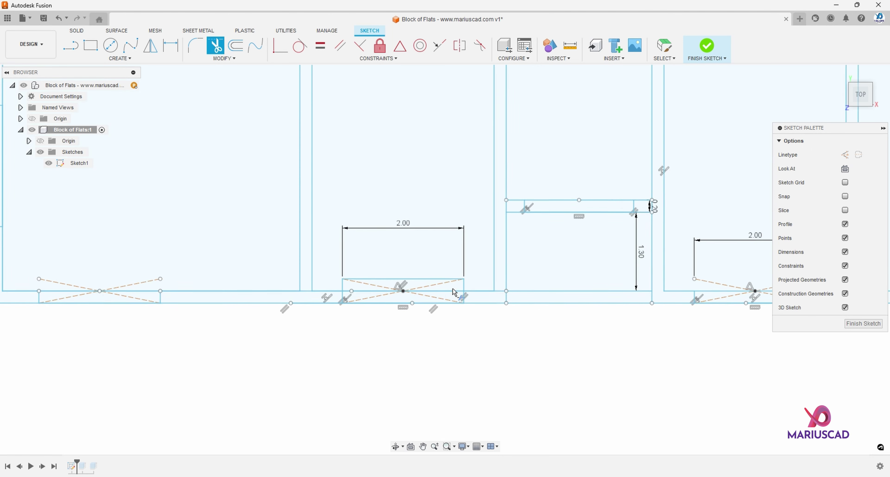
click(465, 290)
click(397, 278)
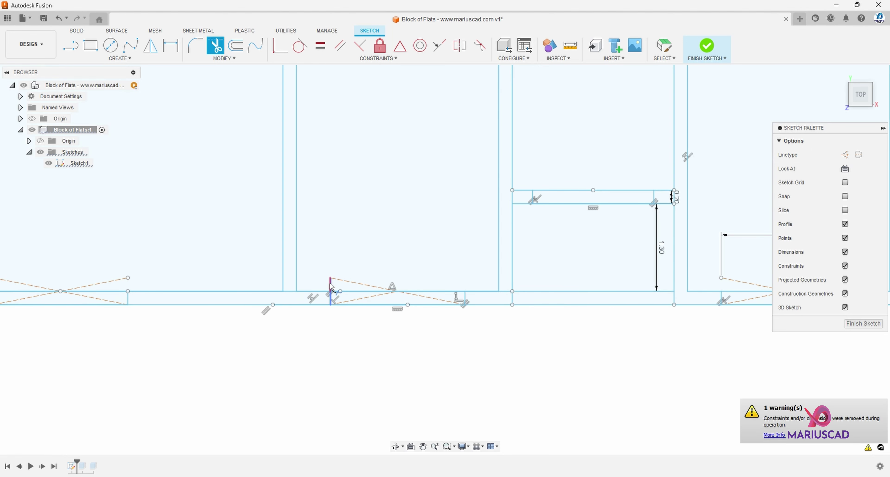
click(331, 297)
click(706, 48)
Roll the timeline forward to the end and reapply the 2.5 m wall extrusion with its 23 profiles on the changed sketch.
scroll(426, 203, down, 3)
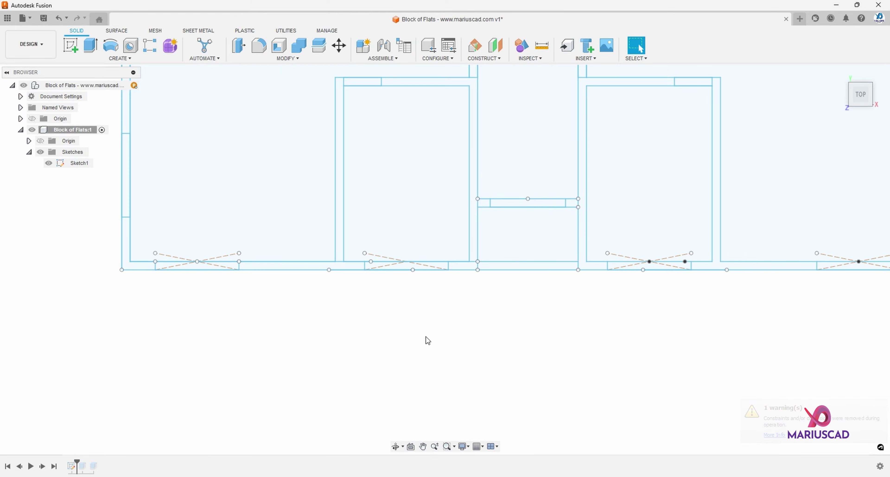
shift+middle_drag(426, 336, 399, 323)
scroll(425, 236, down, 3)
drag(77, 461, 97, 461)
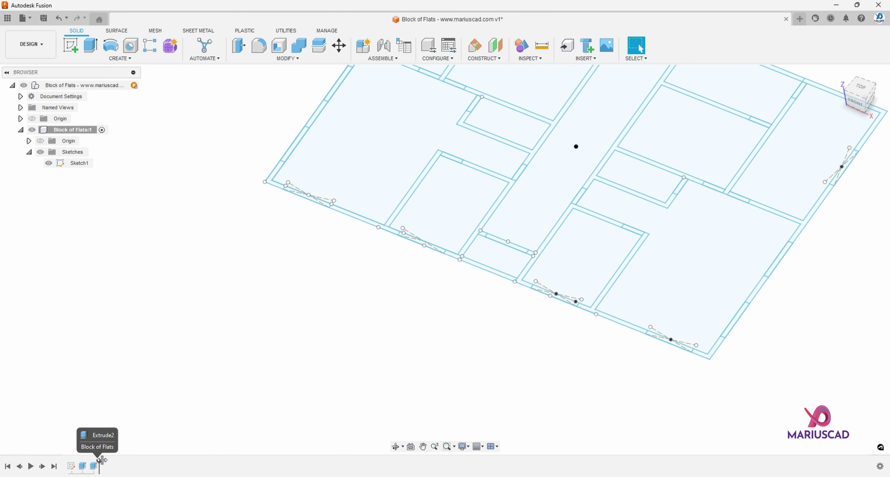
double_click(93, 466)
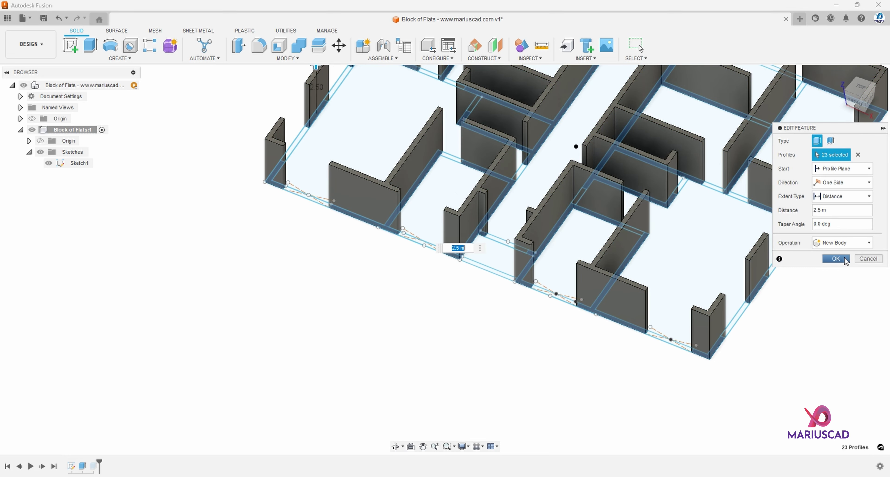
click(835, 259)
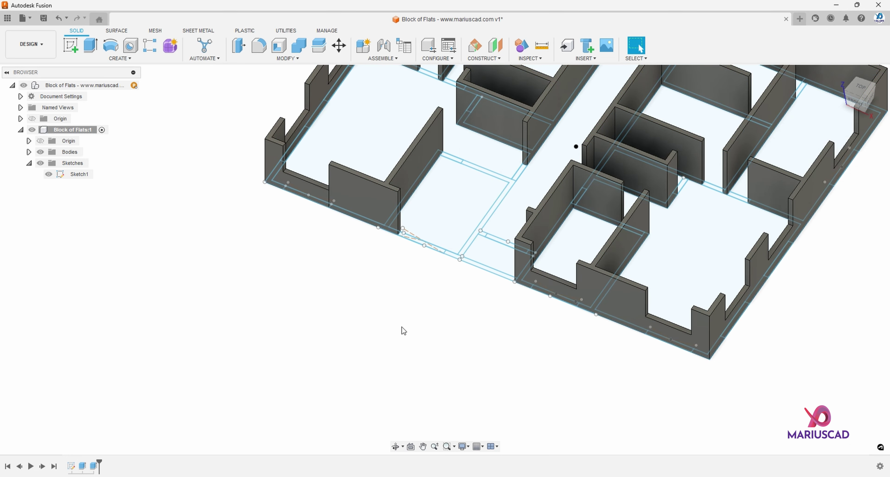
double_click(82, 466)
click(835, 259)
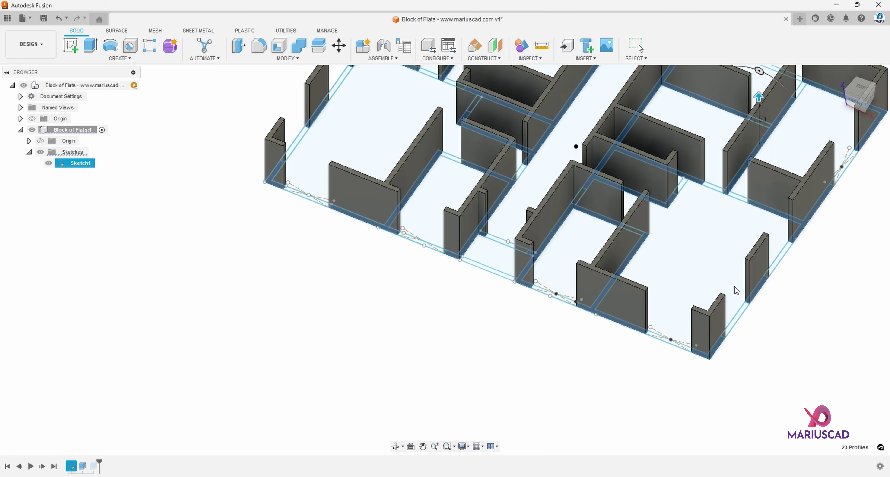
Add the left flat's new window profile beside the corridor to the 1 m joined window extrusion.
double_click(93, 467)
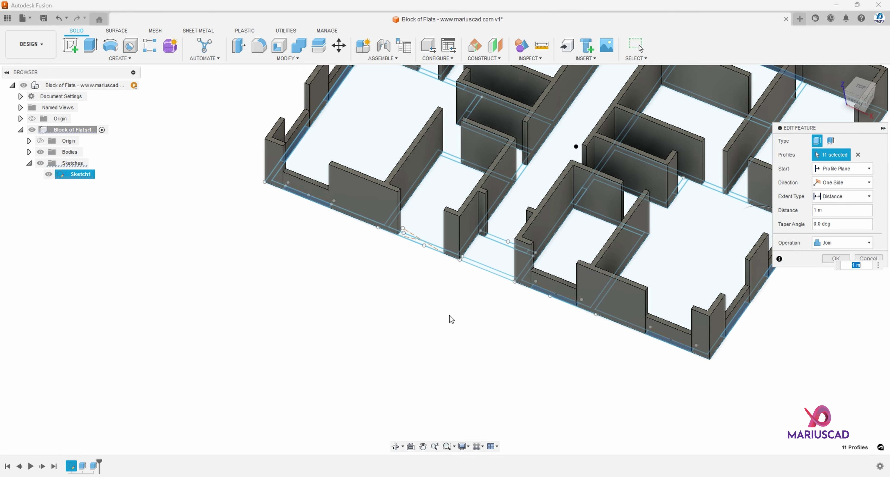
middle_drag(490, 332, 409, 390)
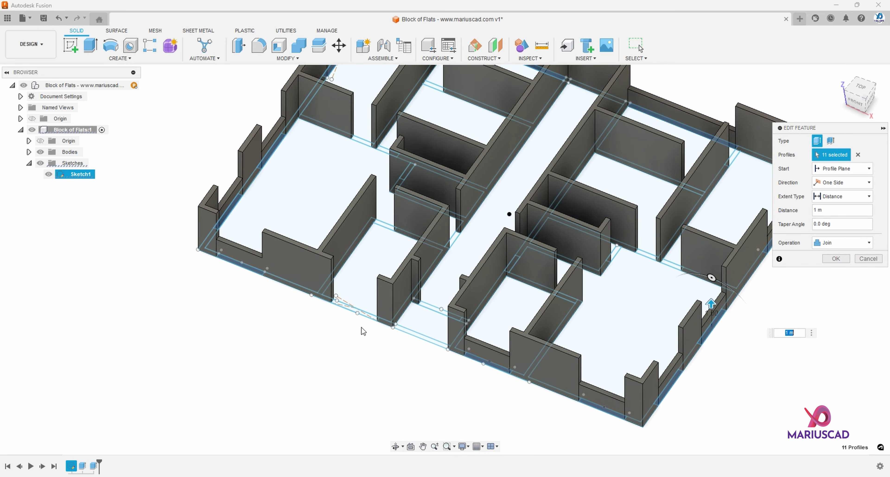
click(365, 319)
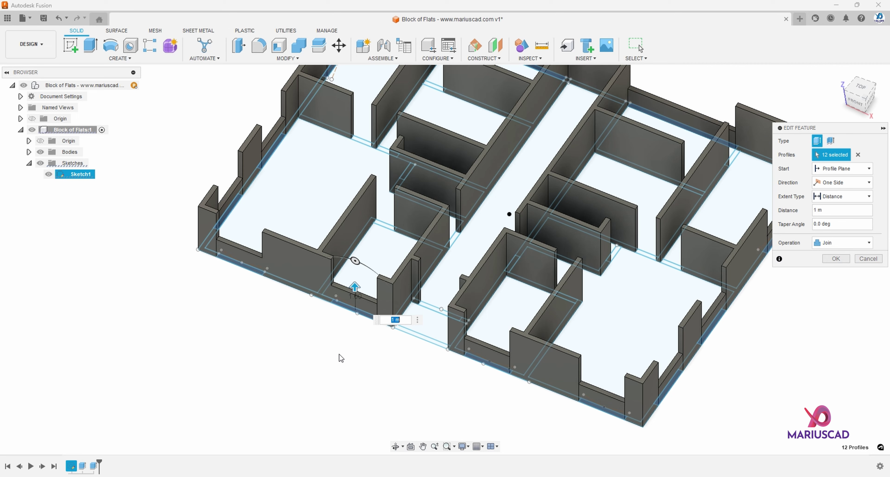
click(836, 259)
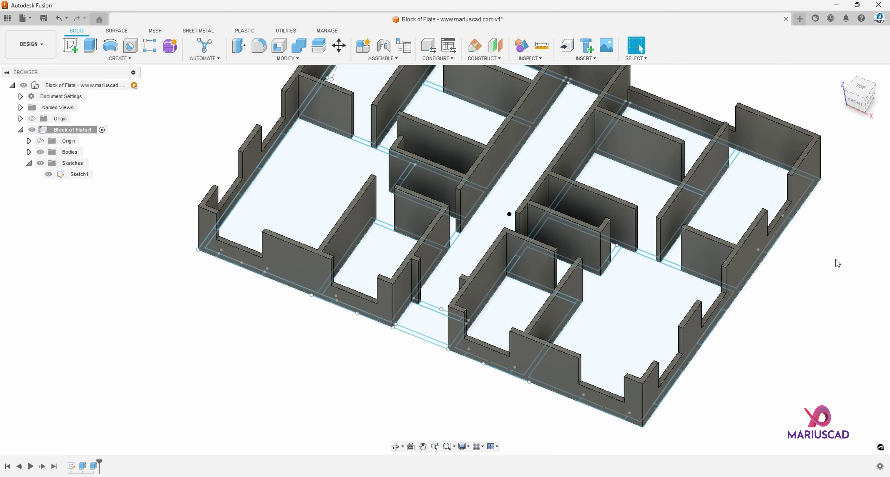
Hide the wall bodies of the block of flats and view the floor plan sketch from the top.
scroll(357, 262, down, 3)
shift+middle_drag(409, 353, 453, 338)
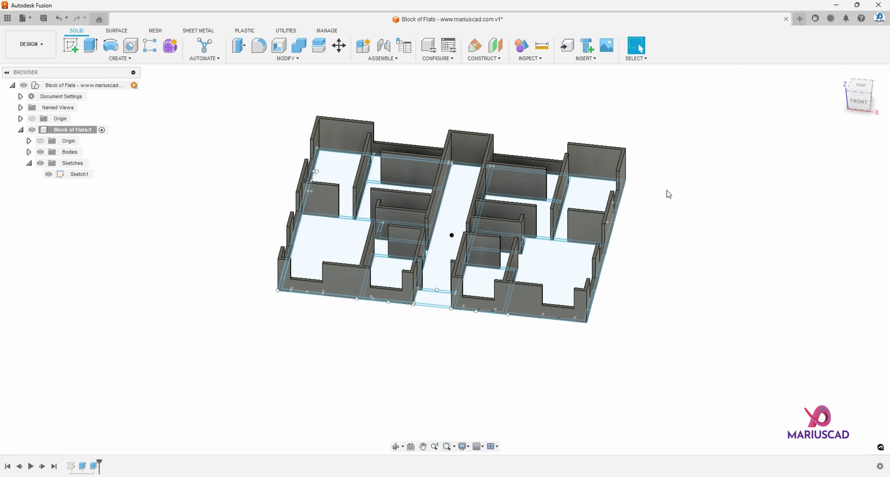
click(860, 86)
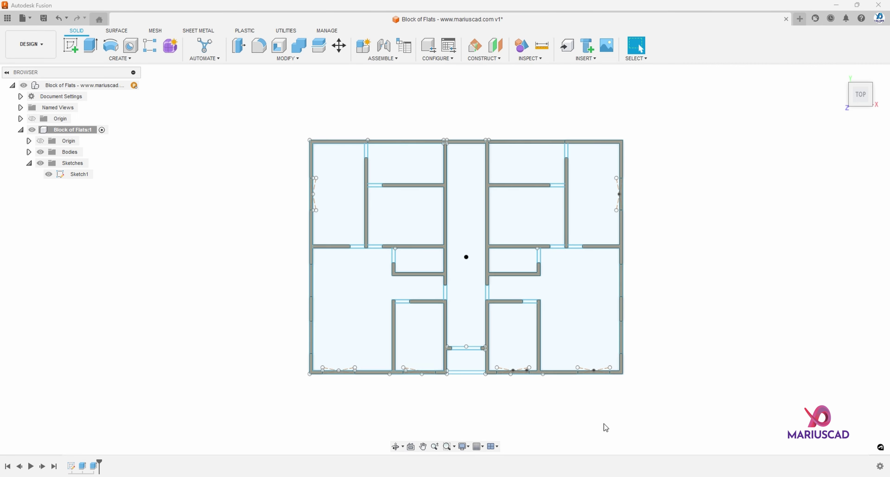
click(40, 152)
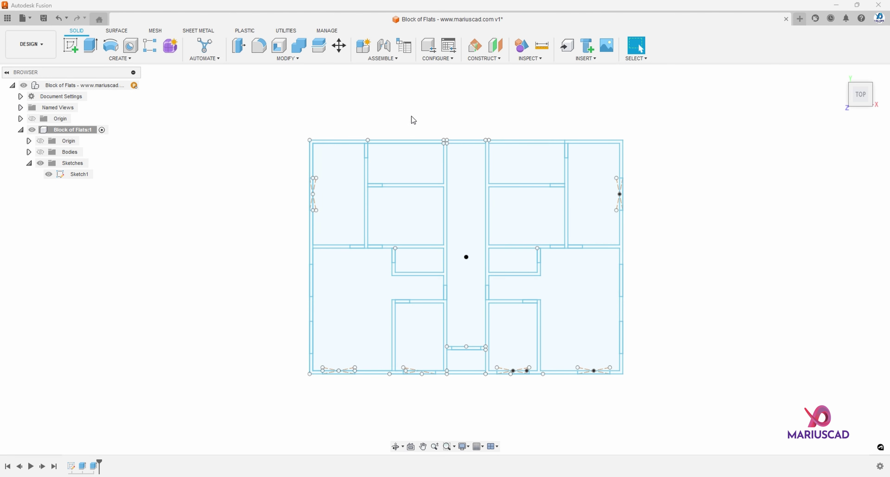
Start a new extrusion with the left flat's five window profiles, three on the side exterior wall and two on the front wall.
key(e)
scroll(419, 123, up, 3)
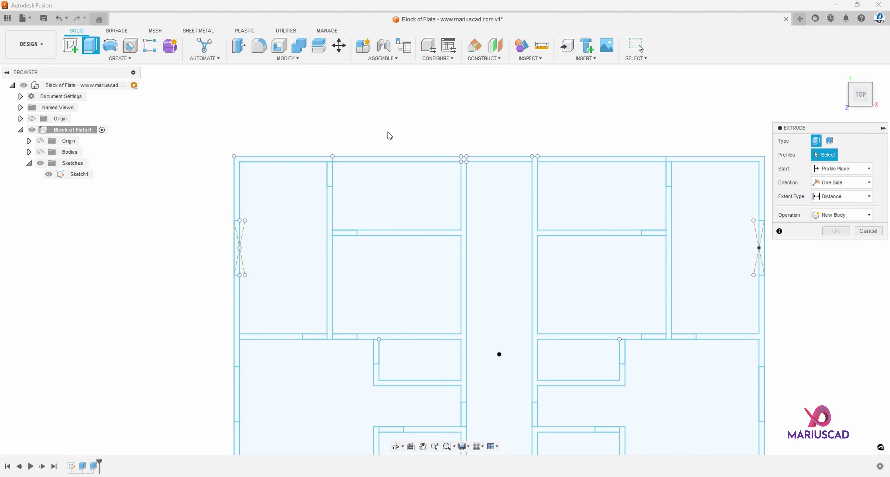
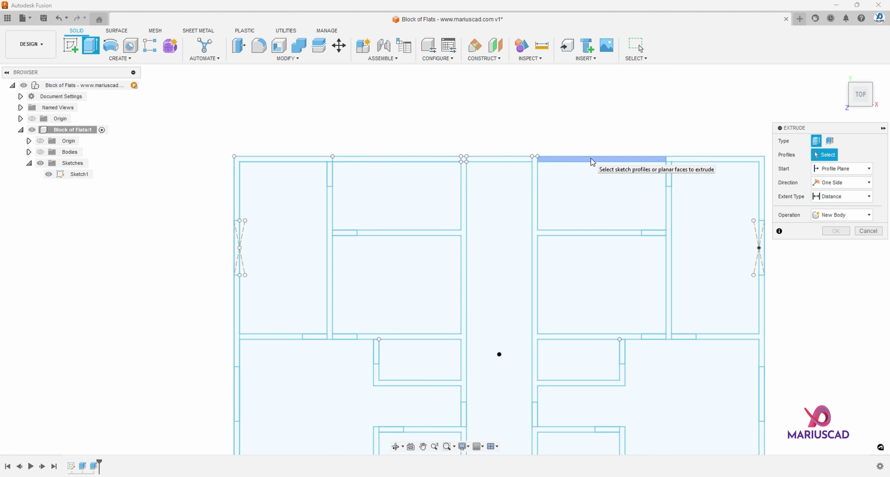
click(237, 250)
middle_drag(225, 395, 269, 230)
click(280, 238)
click(281, 321)
click(325, 384)
click(463, 384)
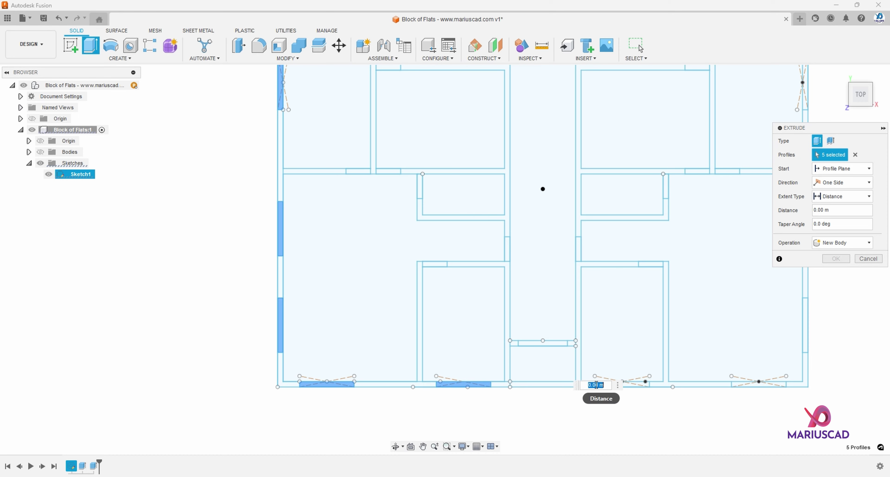
Add the remaining window-opening profiles in the right-hand flat's front and outer side walls to the extrusion selection.
click(621, 384)
click(758, 384)
middle_drag(758, 384, 540, 411)
click(586, 340)
click(586, 268)
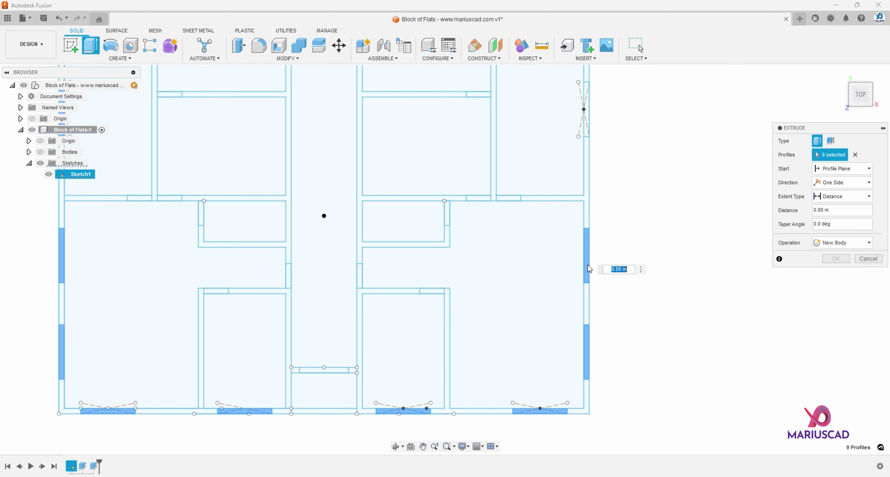
middle_drag(584, 252, 603, 299)
click(605, 156)
Show the wall bodies and start the window-profile extrusion at a 2 m offset from the profile plane.
middle_drag(483, 114, 521, 207)
scroll(530, 226, down, 3)
shift+middle_drag(545, 369, 488, 289)
click(40, 152)
click(837, 170)
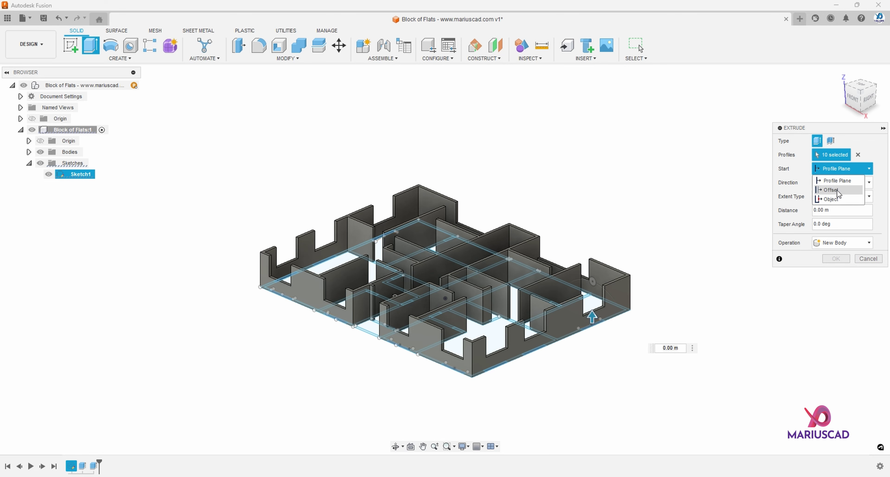
click(838, 190)
click(815, 184)
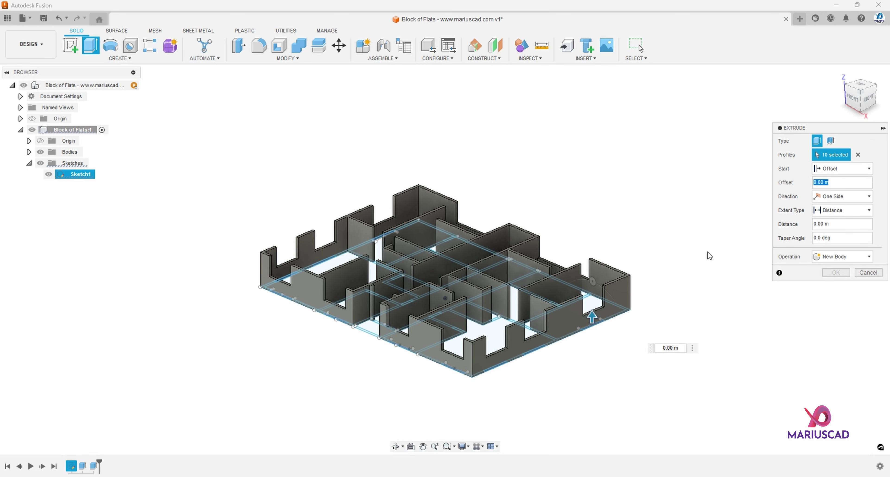
scroll(575, 307, up, 5)
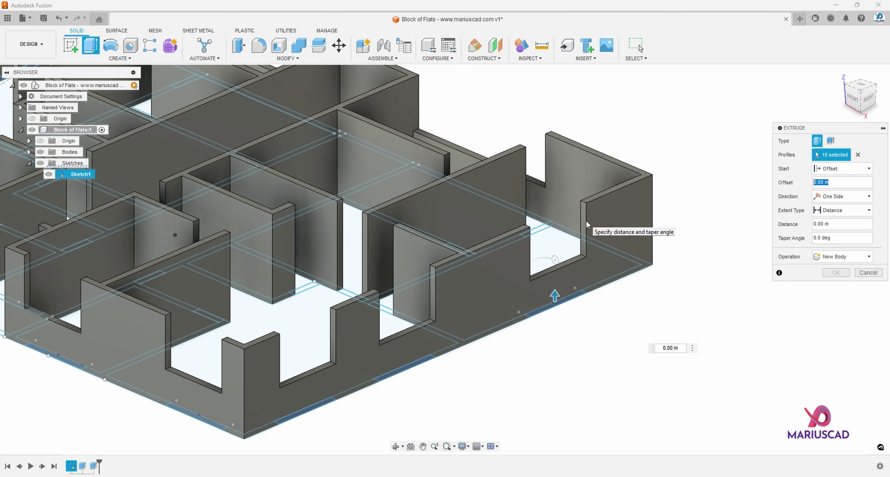
text(2)
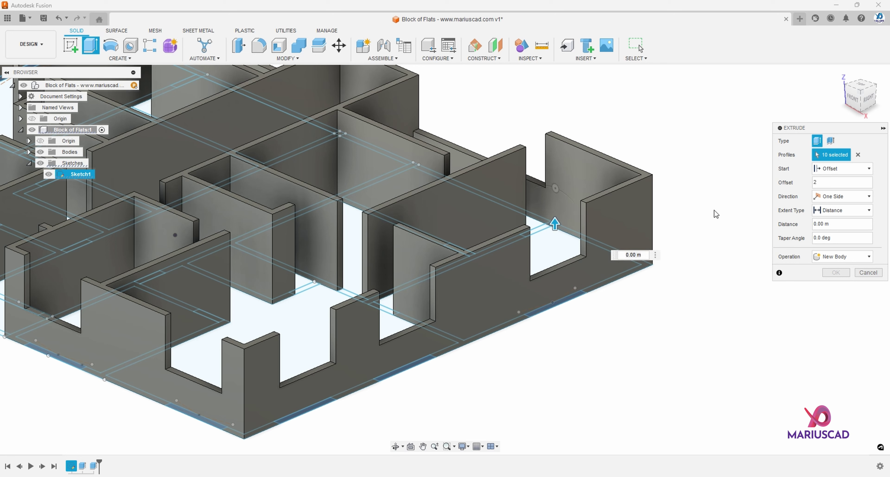
Extrude the window profiles 0.5 m and join them to the walls to close the openings above.
shift+middle_drag(559, 259, 566, 247)
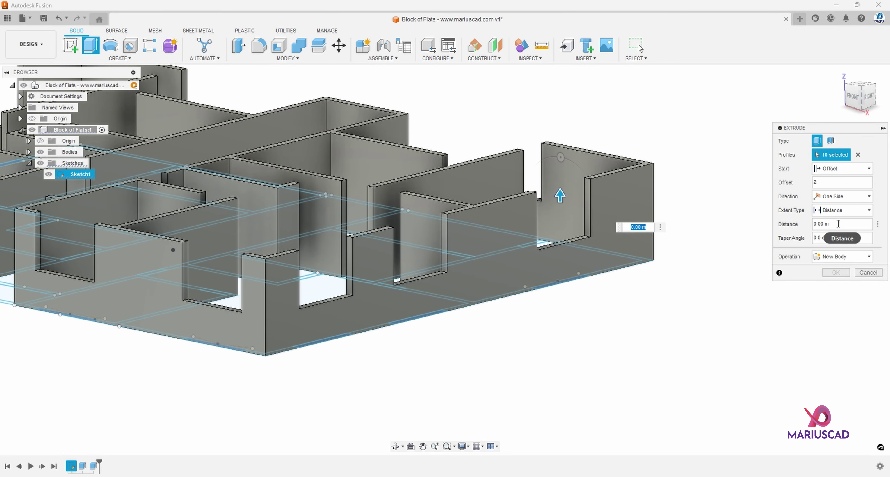
shift+middle_drag(598, 203, 599, 221)
scroll(600, 193, up, 5)
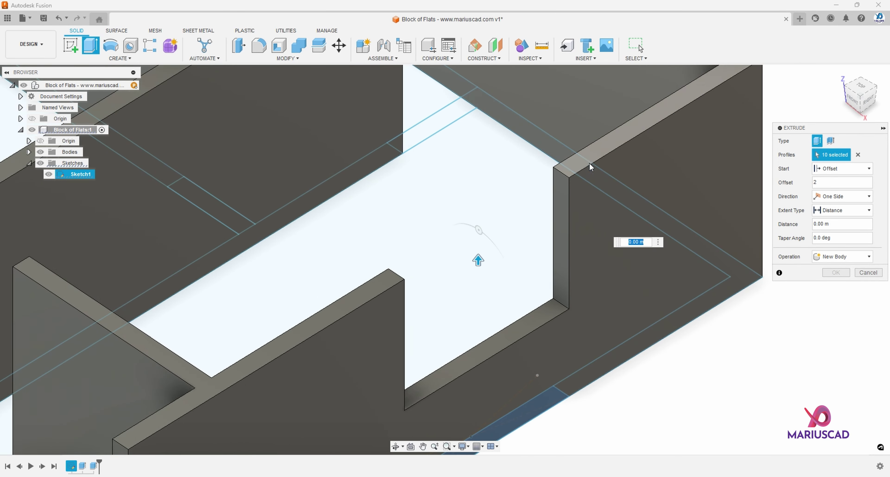
text(0.5)
scroll(588, 155, down, 2)
scroll(581, 169, down, 10)
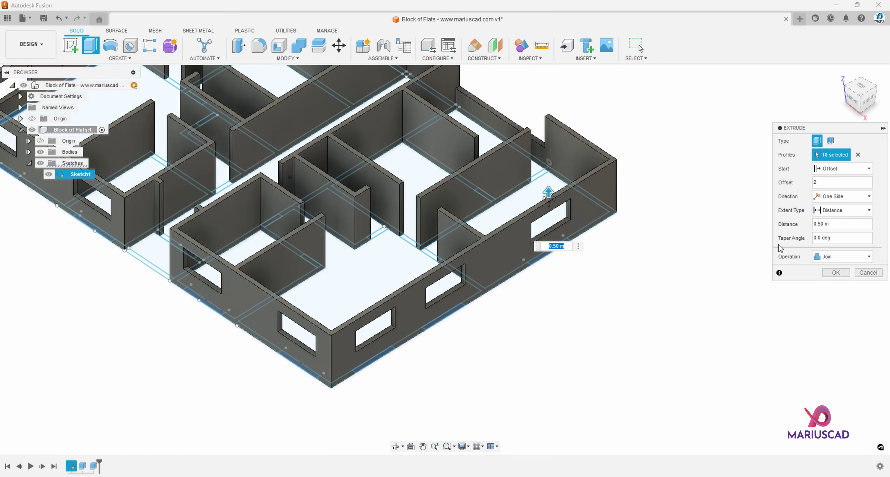
click(836, 273)
Start a new extrusion from the floor plan and select the interior and entrance door profiles of the left-hand flat.
shift+middle_drag(694, 280, 317, 218)
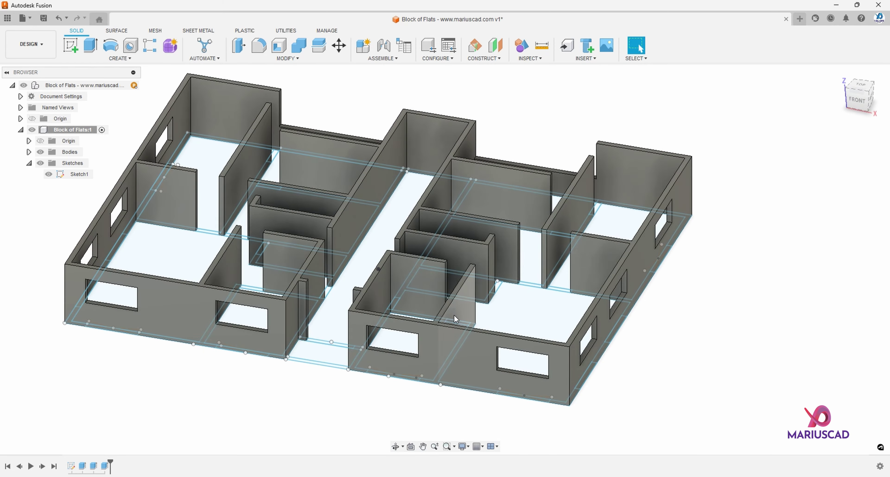
click(861, 88)
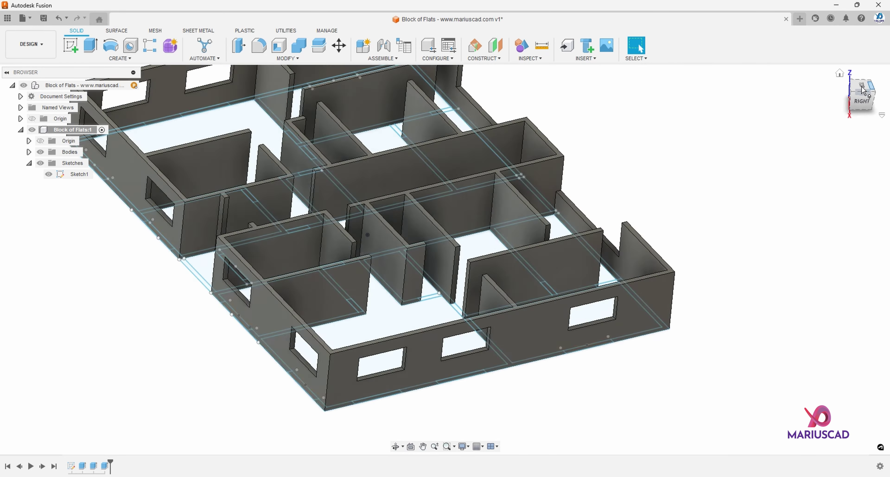
click(870, 72)
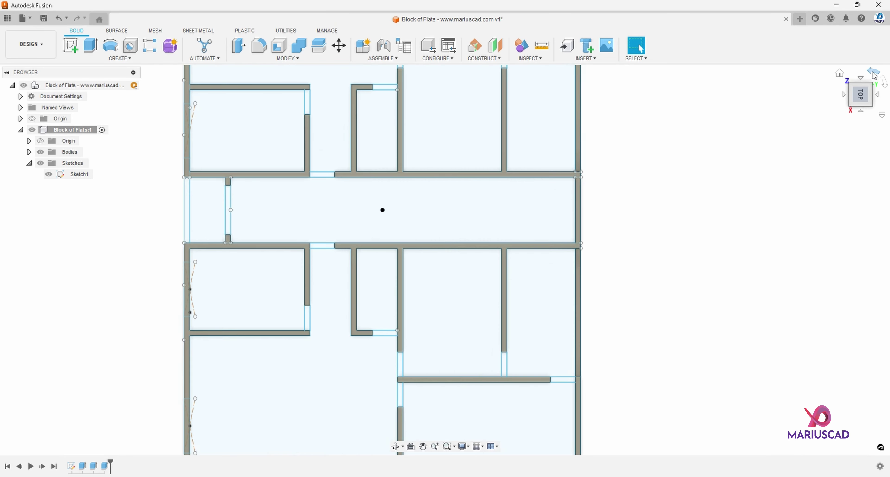
click(869, 72)
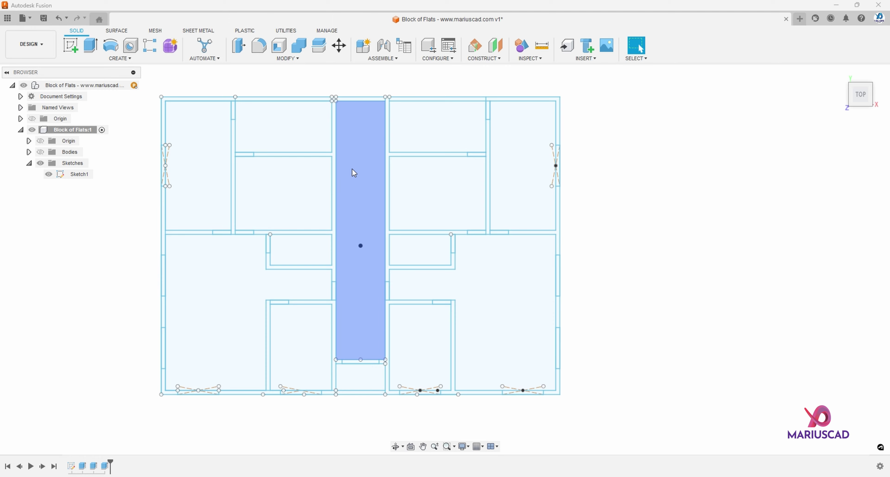
key(e)
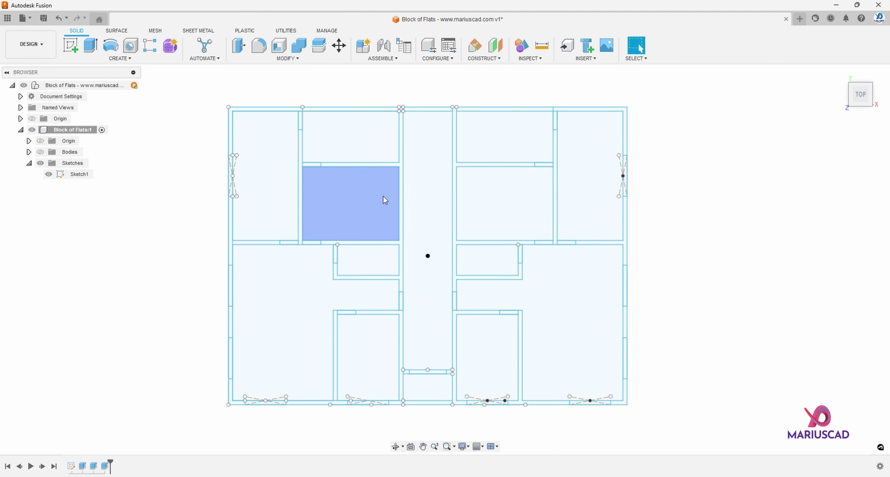
scroll(299, 137, up, 2)
click(300, 118)
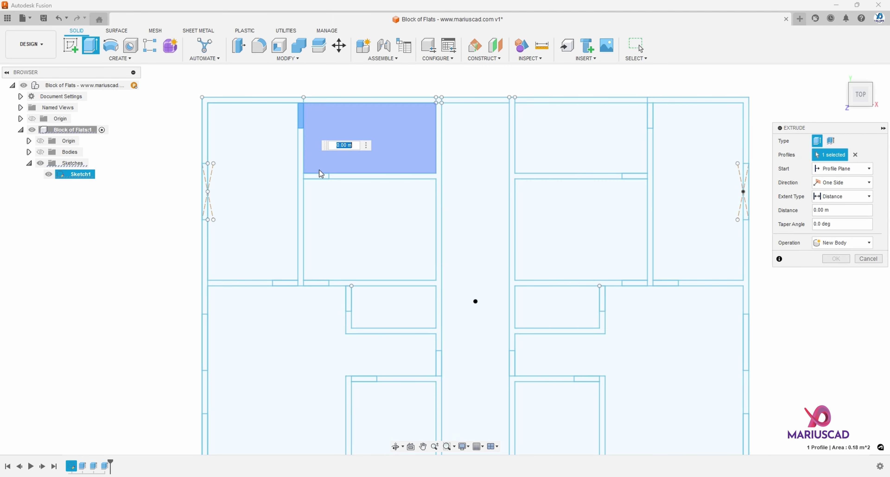
click(314, 283)
click(285, 283)
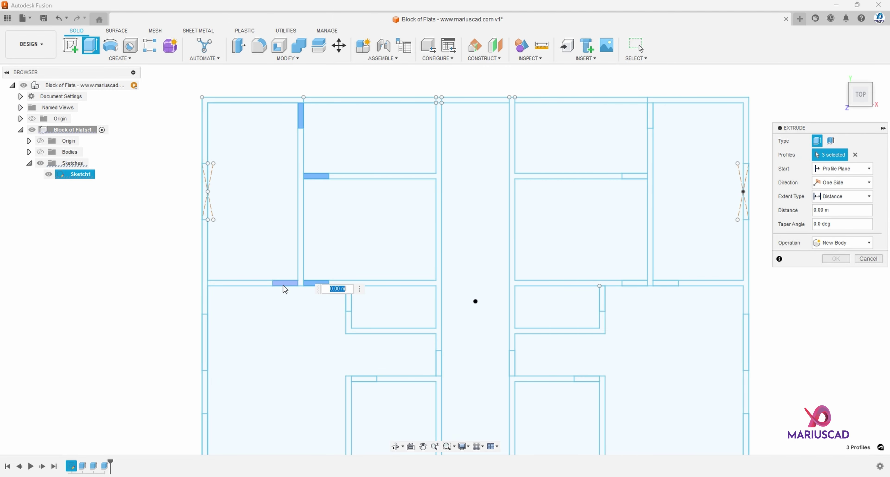
middle_drag(290, 328, 278, 264)
click(335, 231)
click(426, 299)
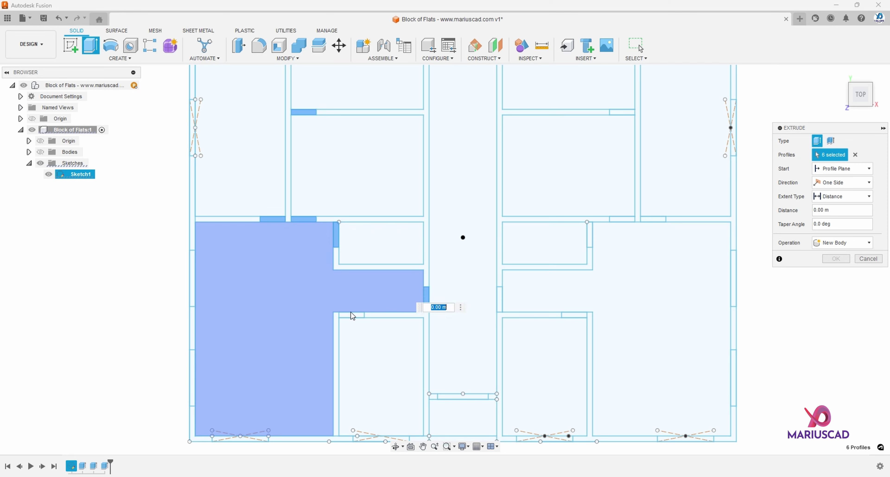
click(351, 315)
Add the corridor entrance door and all door profiles of the right-hand flat to the extrusion selection.
middle_drag(359, 319, 333, 219)
click(436, 295)
click(472, 199)
click(547, 214)
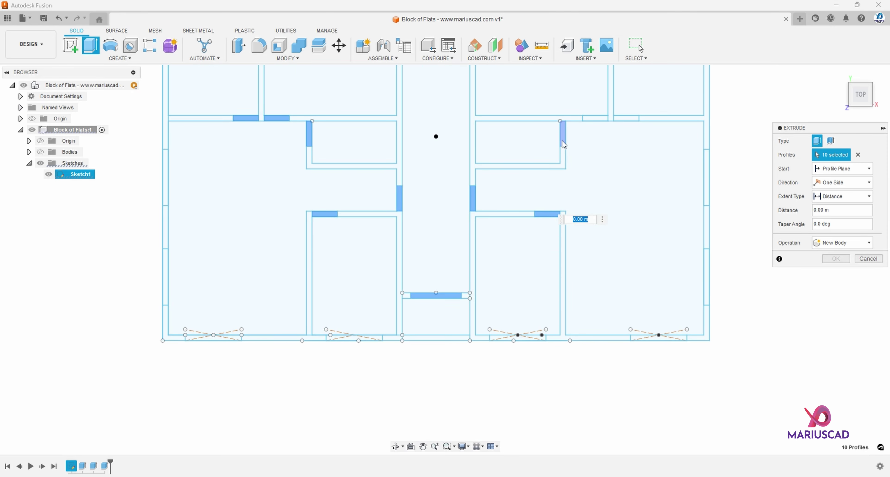
click(562, 132)
click(615, 119)
click(598, 118)
middle_drag(498, 162, 477, 246)
click(573, 147)
click(588, 94)
Show the wall bodies and start the door-profile extrusion at a 2.1 m offset from the profile plane.
scroll(502, 208, down, 2)
click(40, 152)
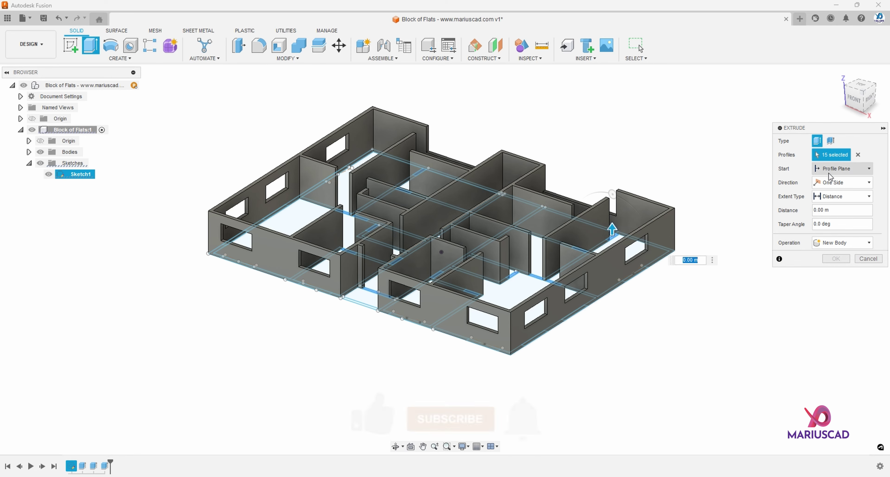
click(839, 169)
click(846, 186)
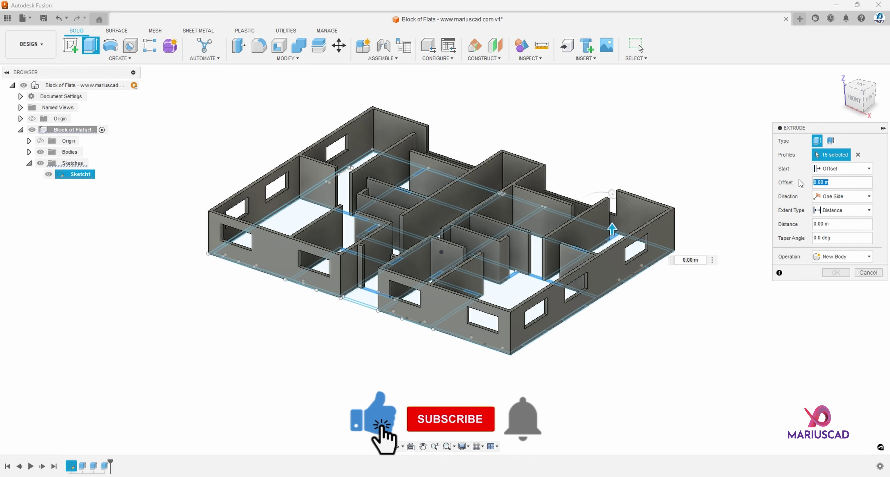
text(2.1)
Extrude the door profiles 0.4 m up to the wall tops, joined to the walls, and hide the floor-plan sketch.
scroll(614, 194, up, 6)
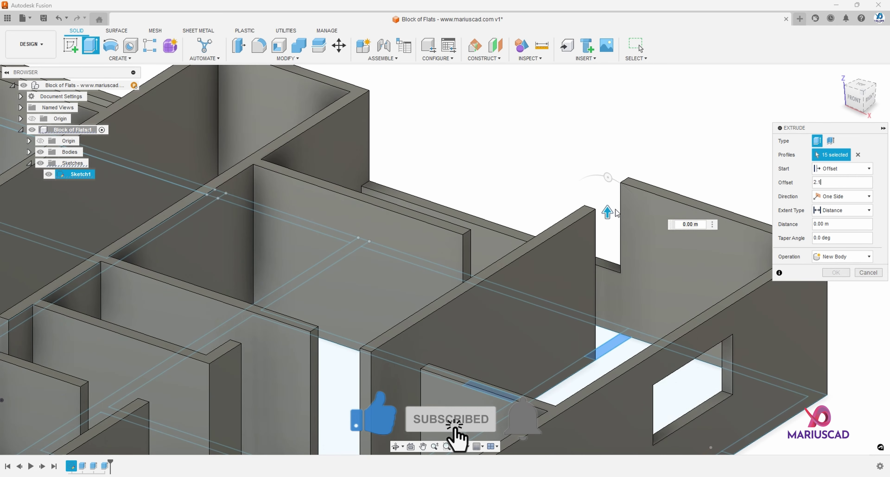
drag(610, 211, 578, 215)
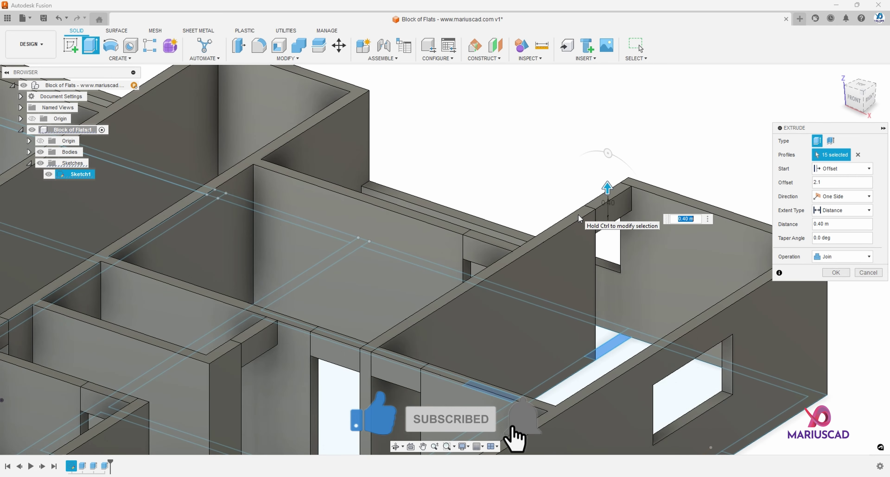
click(836, 273)
scroll(544, 203, down, 3)
scroll(544, 203, down, 5)
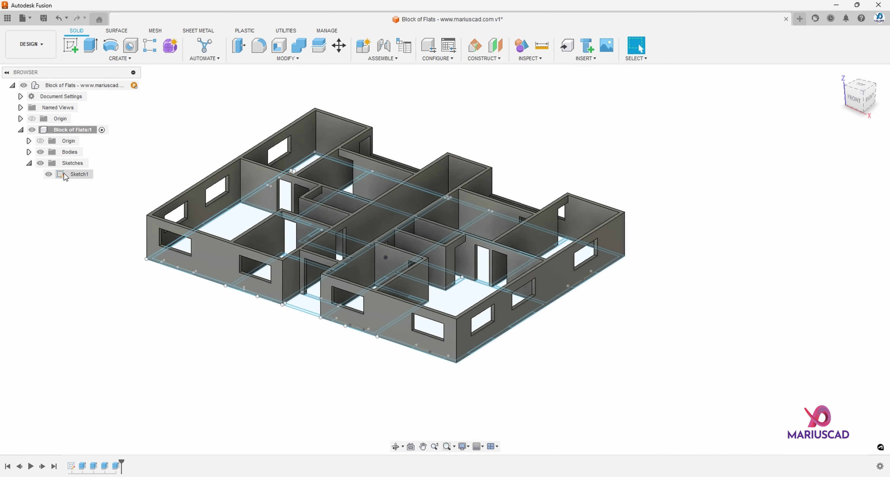
click(49, 174)
mouse_move(610, 335)
shift+middle_down()
mouse_move(559, 317)
mouse_move(661, 333)
mouse_move(641, 324)
mouse_move(606, 329)
mouse_move(632, 332)
shift+middle_up()
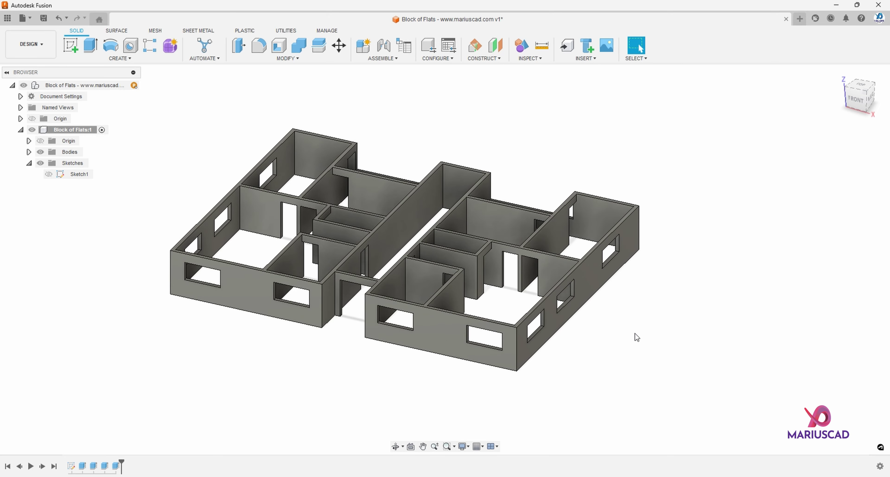
Create an internal component named Door and start a sketch on its front vertical plane.
click(117, 58)
click(117, 66)
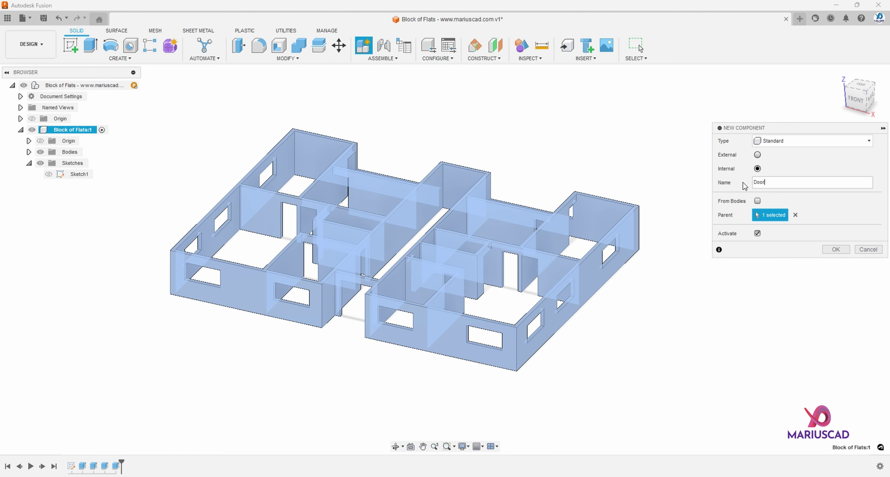
key(Return)
click(74, 49)
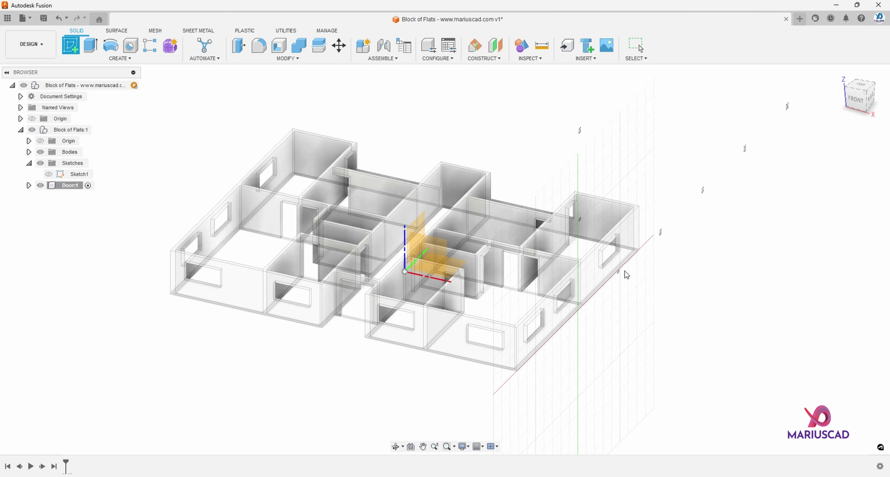
click(544, 263)
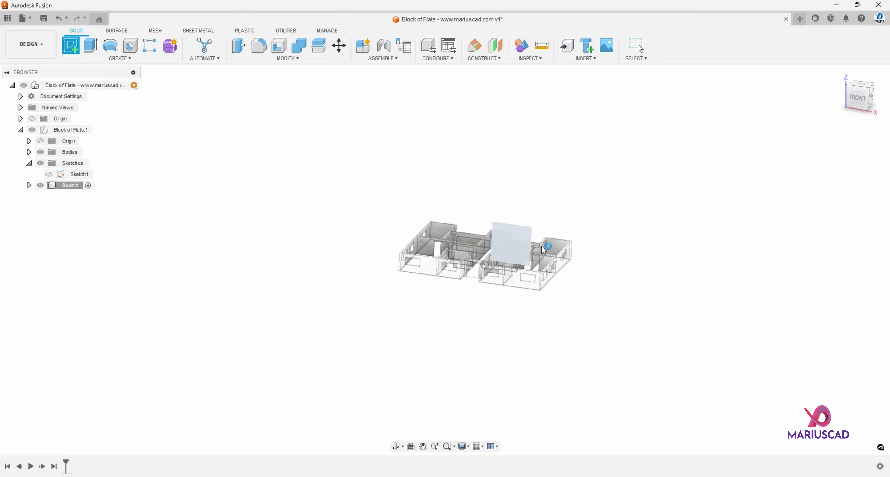
Sketch a rectangle 0.9 m wide and 2.1 m high beside the building as the door outline.
scroll(467, 279, up, 3)
key(r)
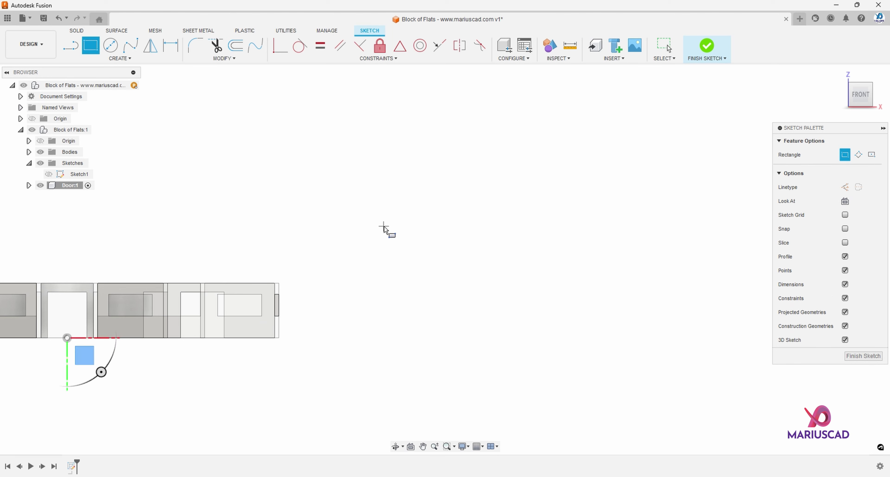
click(383, 226)
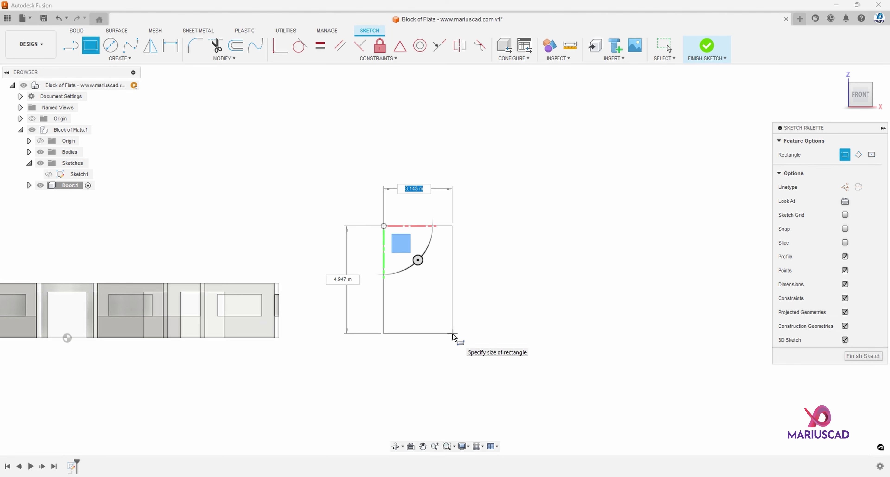
text(0.9)
key(Tab)
text(2)
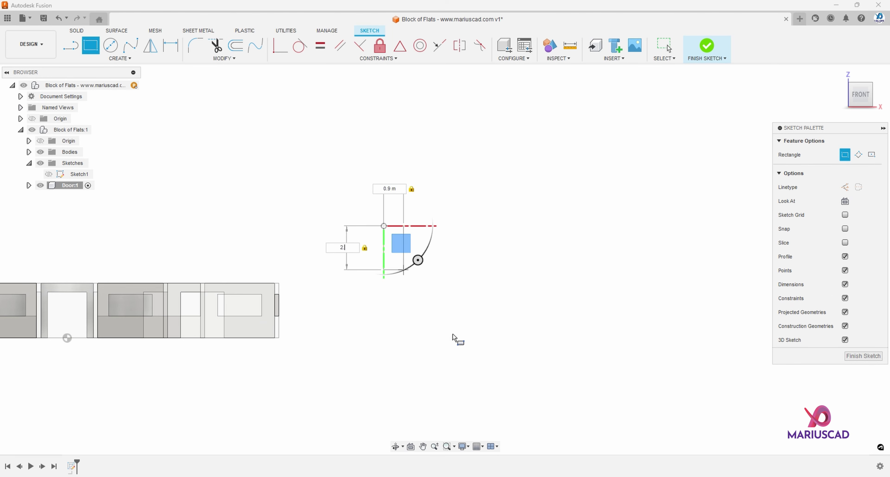
text(.1)
key(Return)
scroll(397, 224, up, 8)
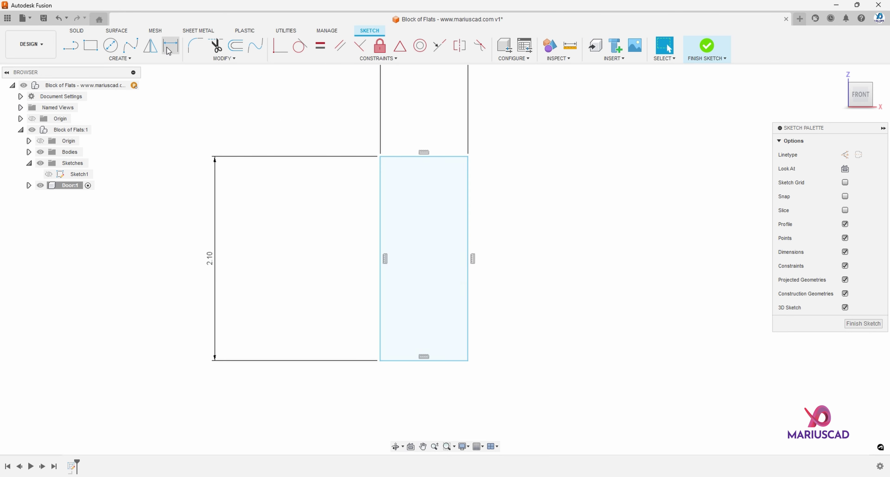
Offset the door outline 0.05 m inward to form the frame.
click(236, 45)
click(428, 156)
drag(429, 156, 476, 184)
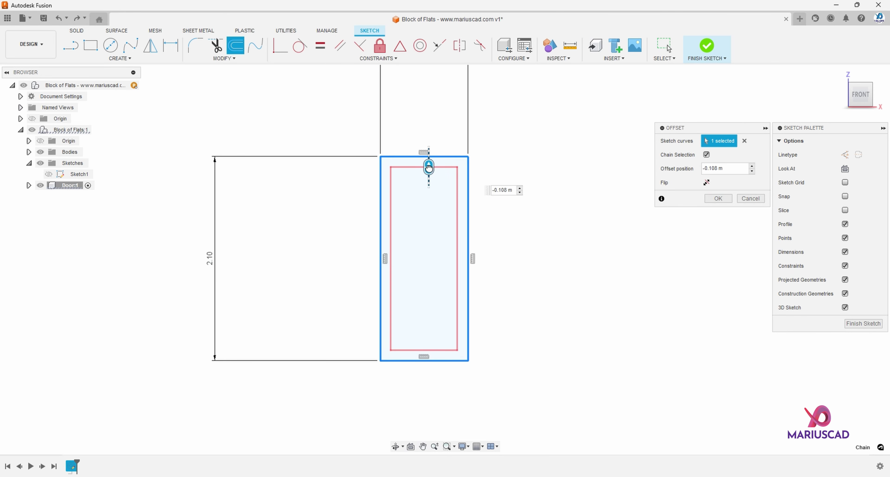
text(-0.)
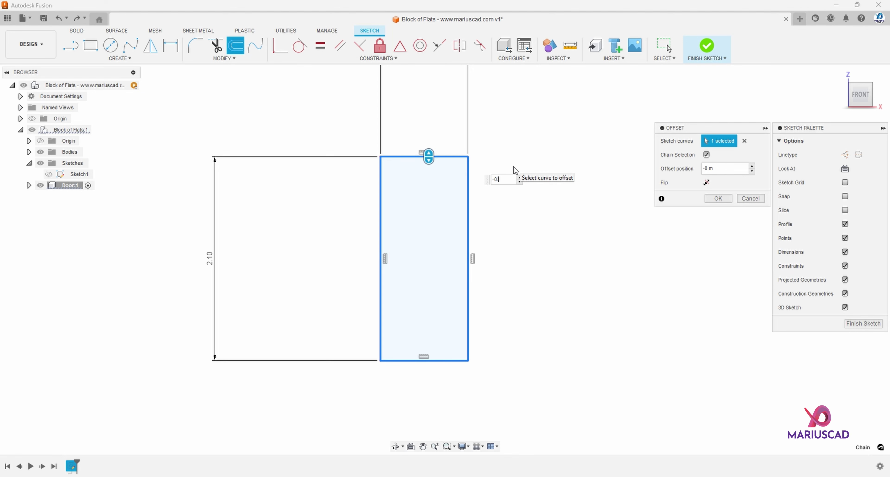
text(05)
key(Return)
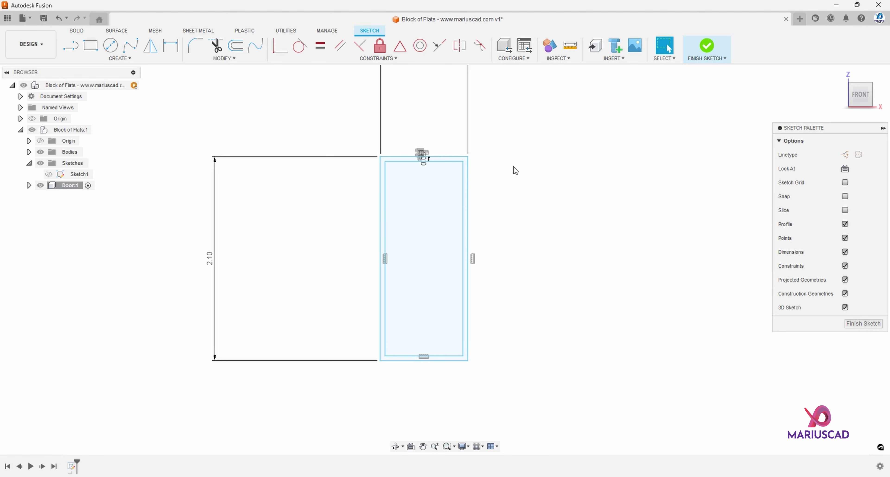
Trim away the inner bottom line of the door frame sketch and extend both inner vertical lines down to the outline's bottom edge.
key(t)
click(428, 356)
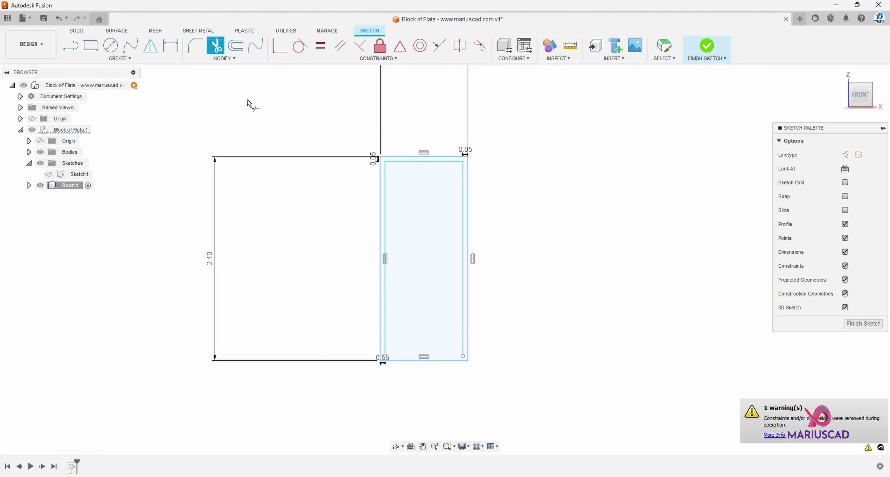
click(212, 60)
click(211, 117)
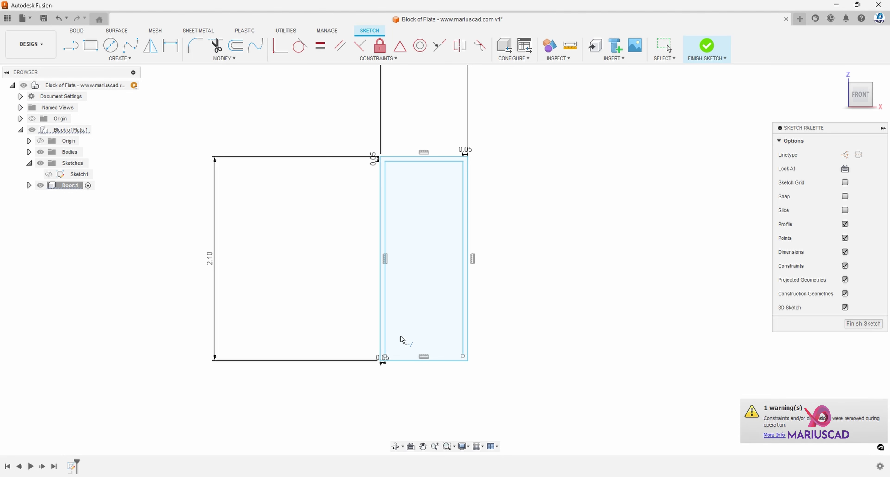
click(384, 354)
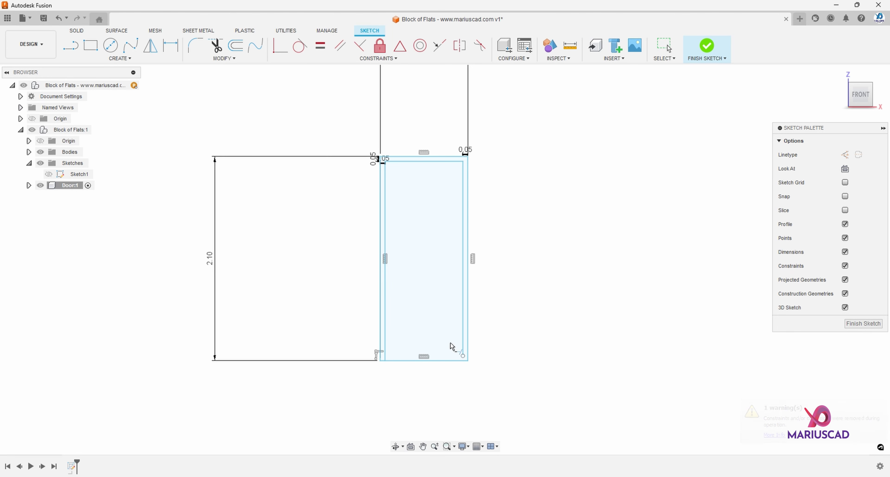
click(462, 342)
scroll(484, 331, up, 3)
middle_drag(481, 337, 520, 362)
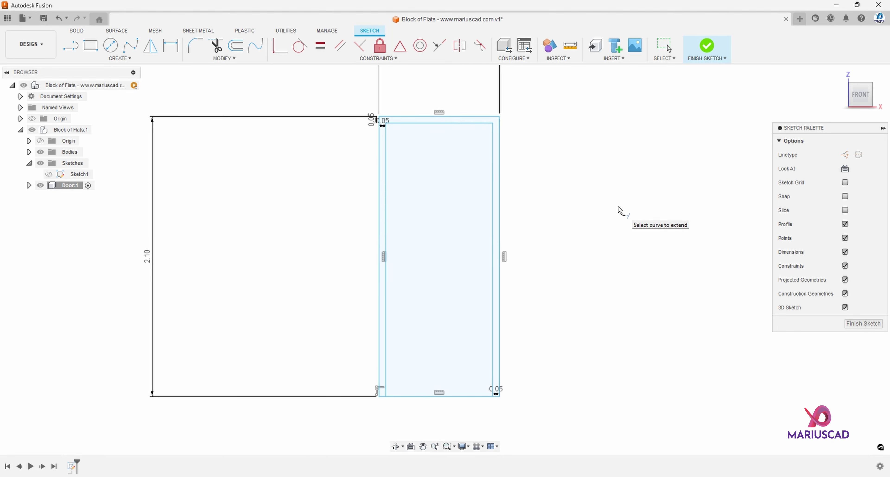
Finish the sketch and extrude the door frame profile symmetrically to a whole length of 0.05 m as a new body.
click(706, 46)
click(89, 47)
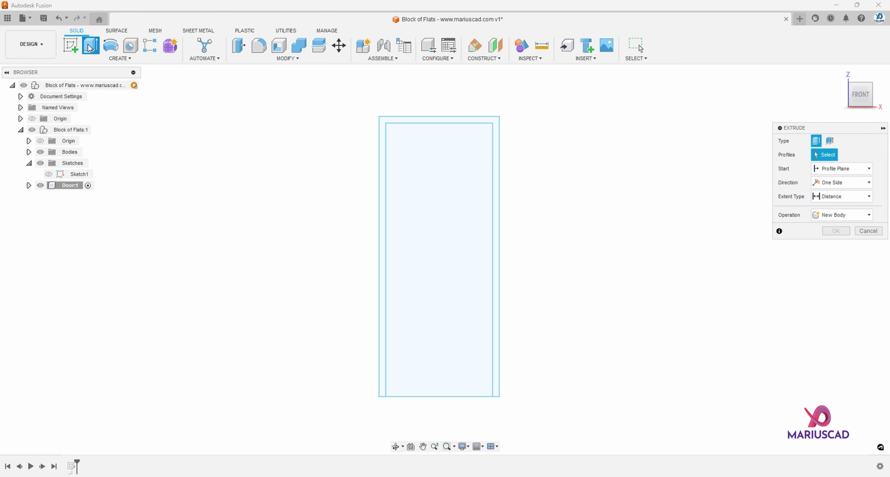
click(494, 218)
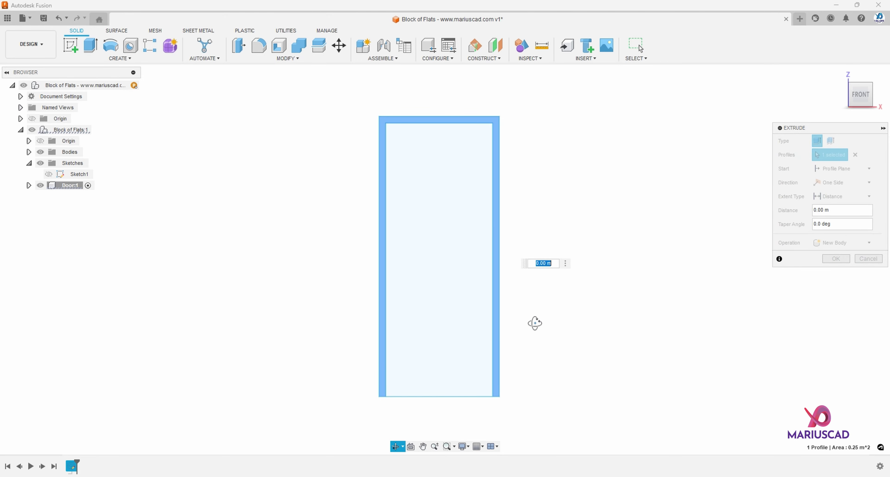
click(843, 182)
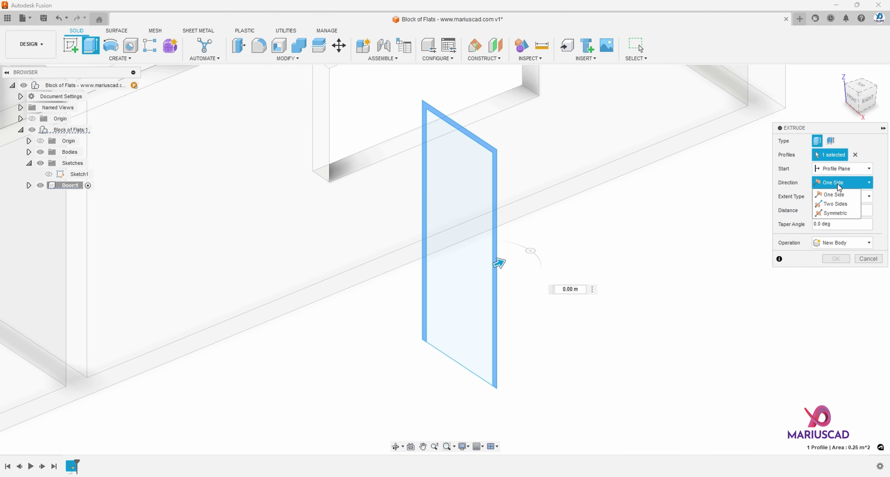
click(842, 214)
click(833, 211)
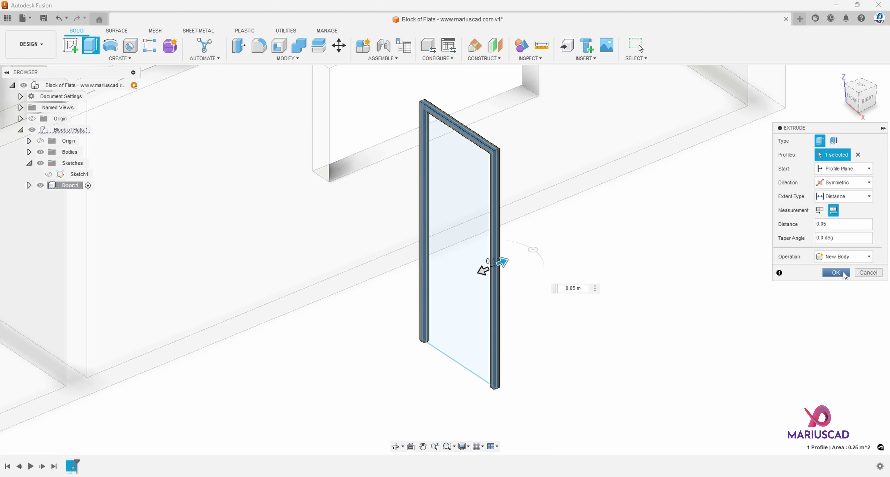
click(836, 272)
Show the door sketch again, extrude its inner panel profile symmetrically to a whole length of 0.02 m, and hide the sketch.
click(29, 185)
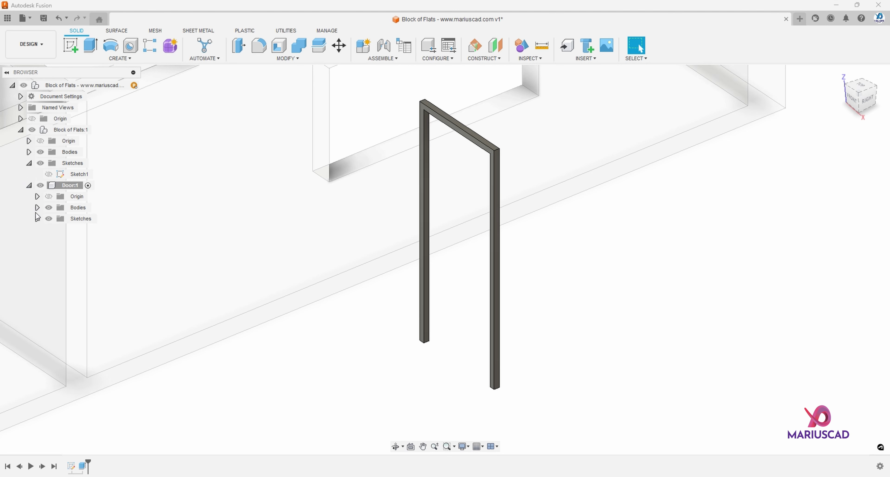
click(56, 230)
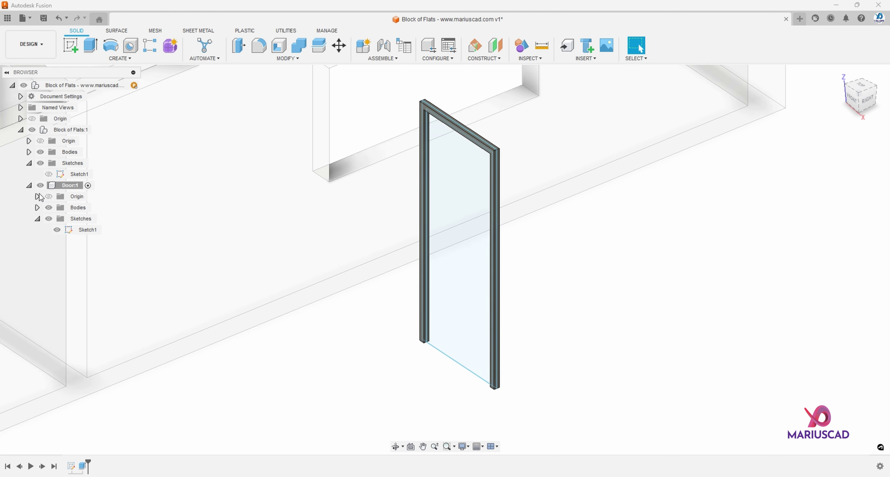
click(29, 163)
key(e)
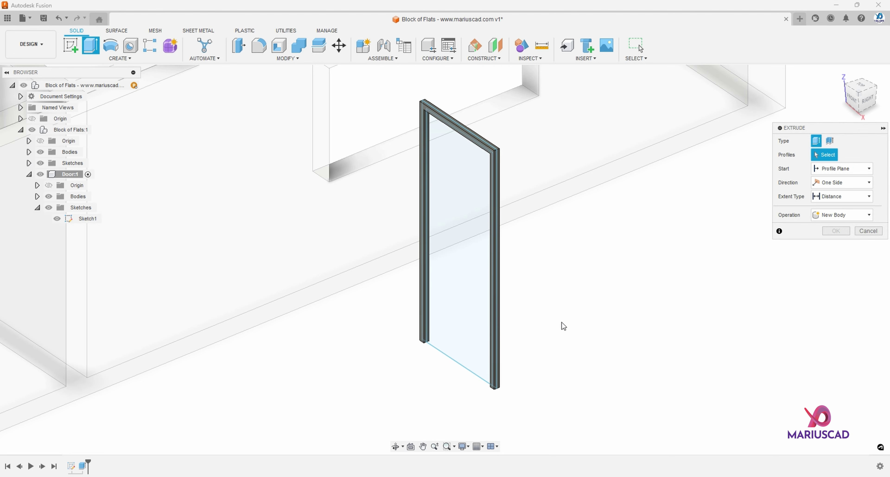
click(461, 242)
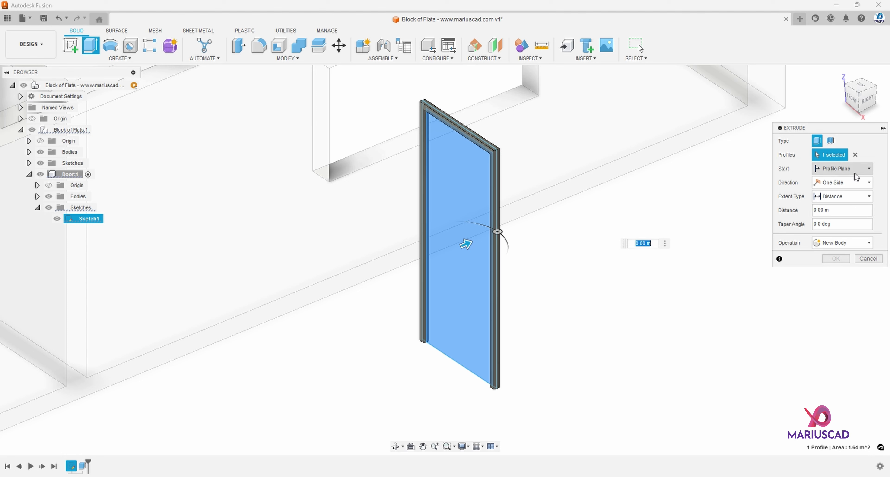
click(842, 182)
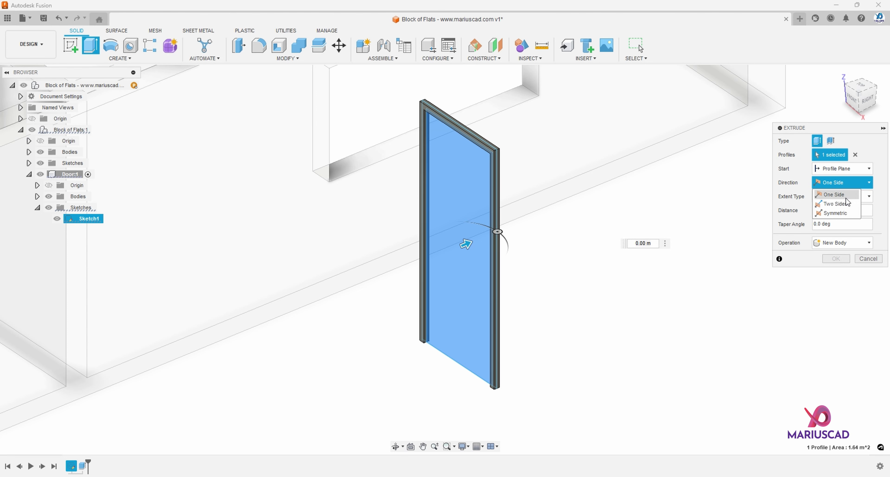
click(838, 212)
click(839, 211)
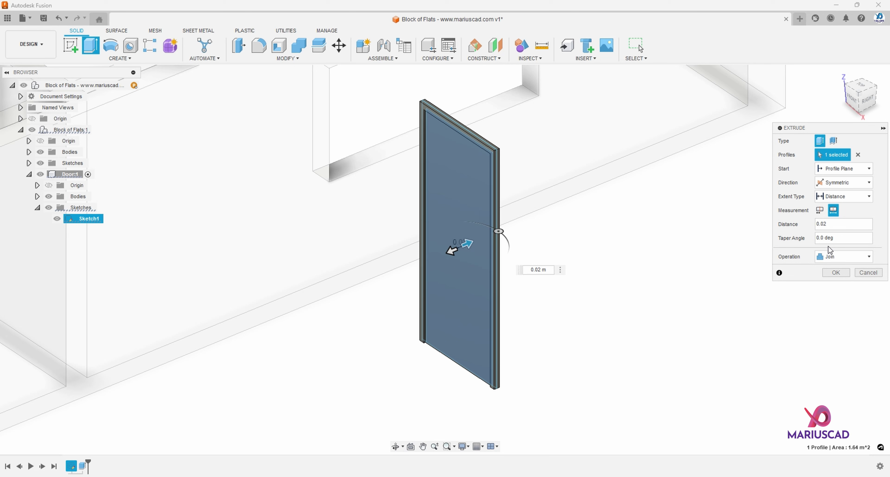
click(836, 273)
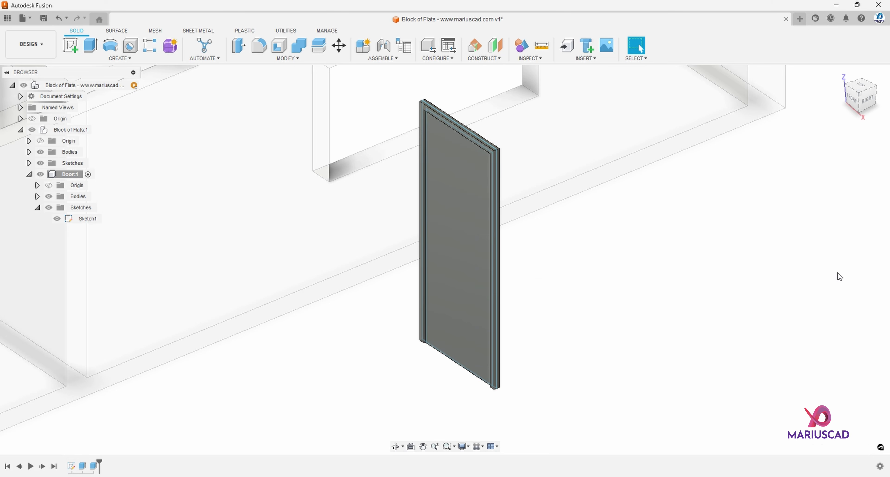
click(57, 219)
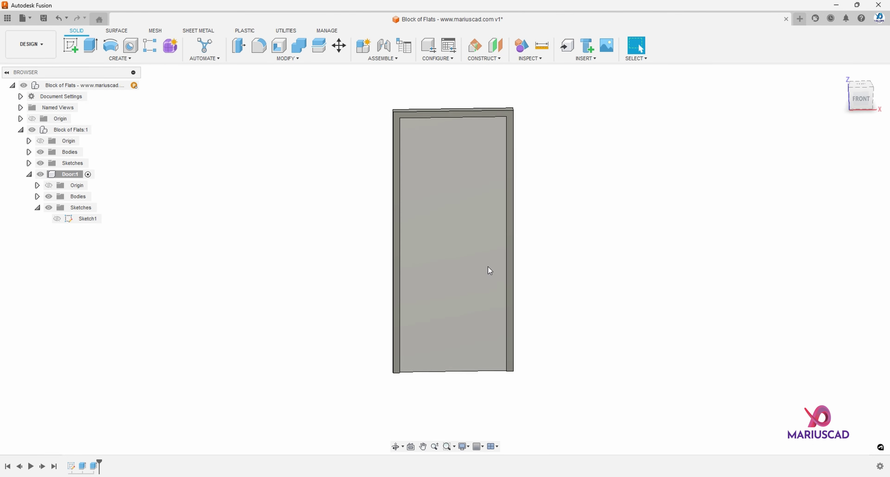
Start a sketch on the front face of the door panel and draw a 0.05 m diameter circle near its right edge.
right_click(482, 241)
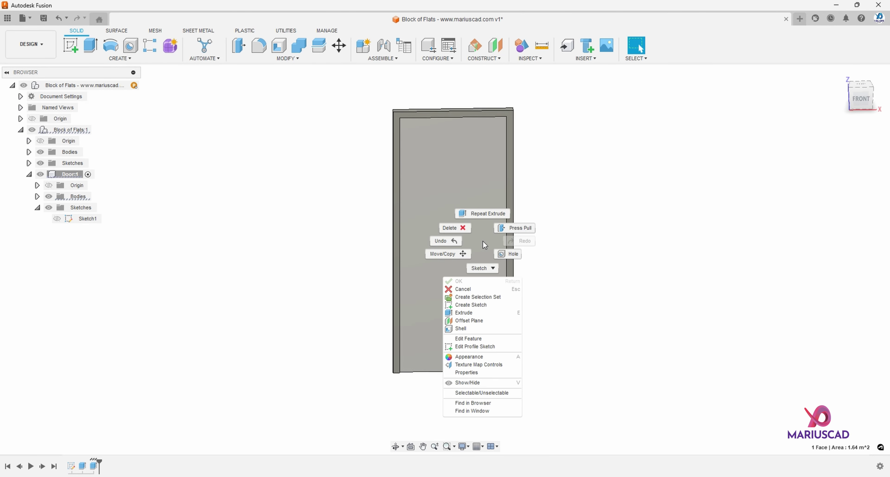
click(482, 307)
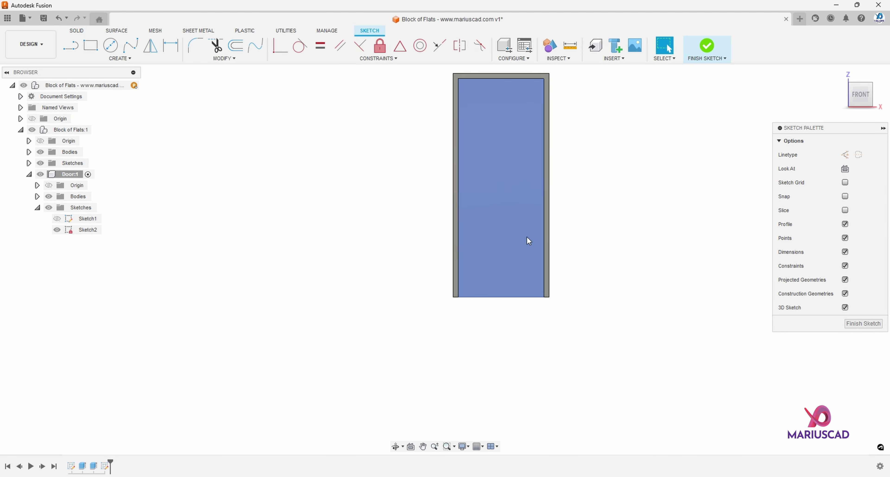
key(c)
click(518, 211)
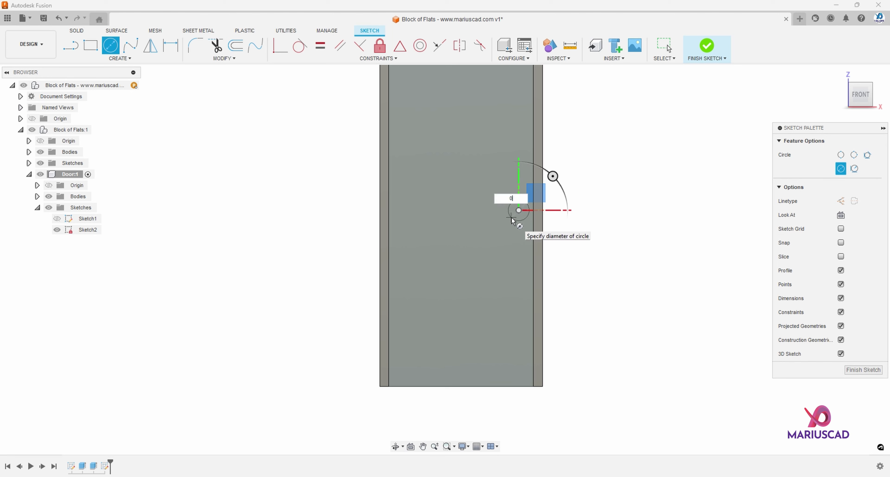
key(Return)
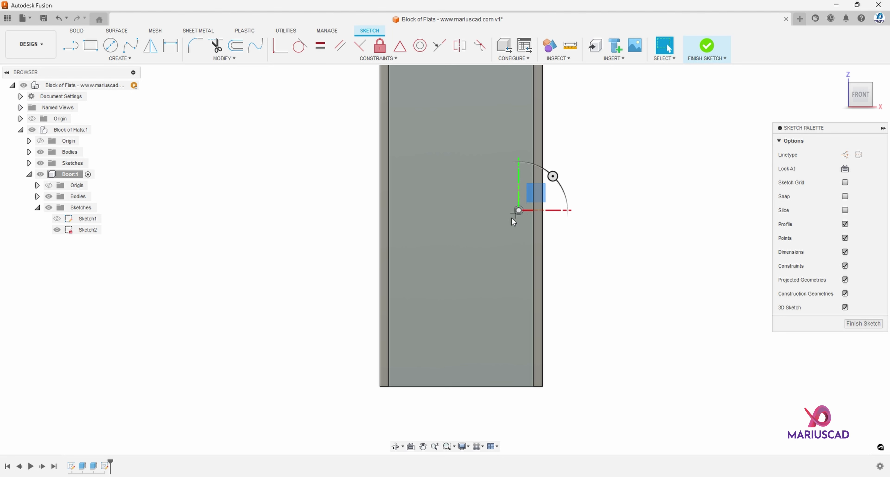
Dimension the circle's centre 1 m above the door's bottom edge and shift the circle slightly closer to the right frame post.
key(d)
click(519, 210)
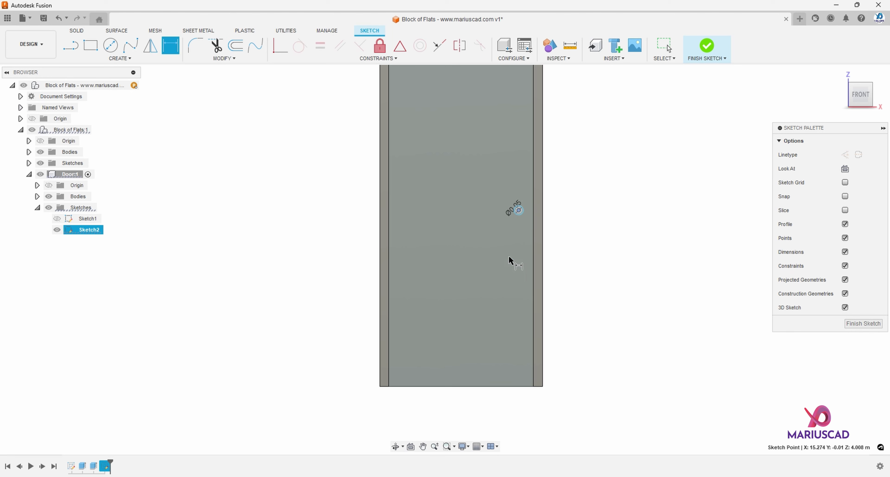
click(519, 387)
click(598, 293)
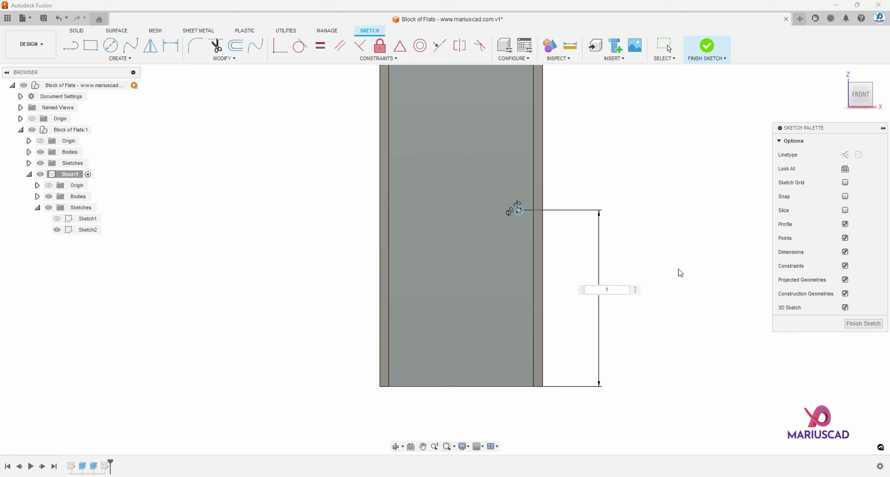
text(1)
key(Return)
scroll(516, 231, up, 3)
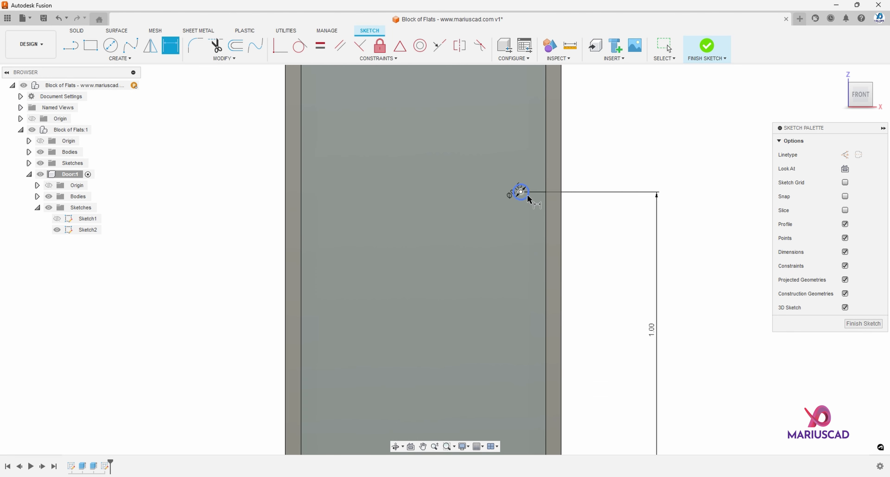
key(Escape)
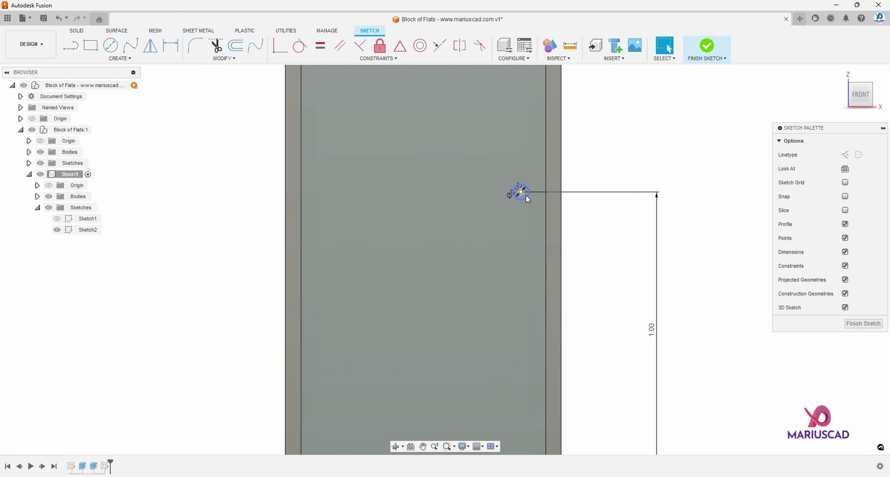
click(527, 194)
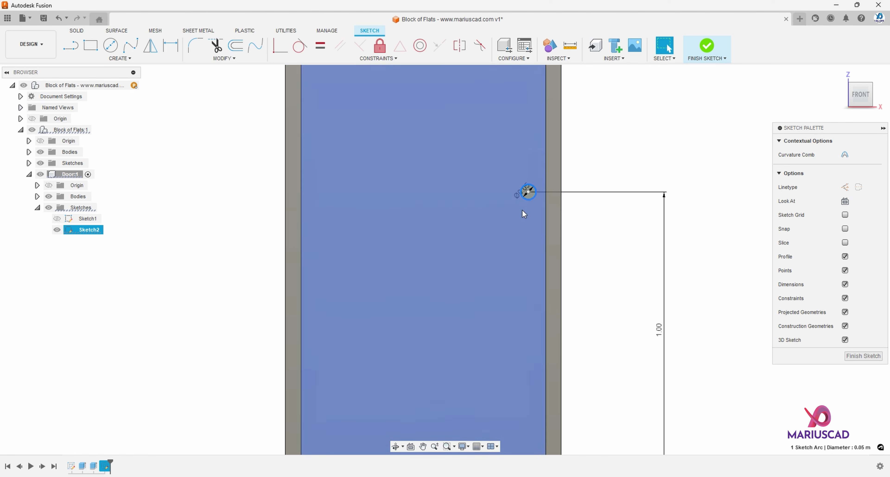
Finish the sketch and extrude the circle 0.01 m outward from the door panel as a new body.
click(705, 50)
key(e)
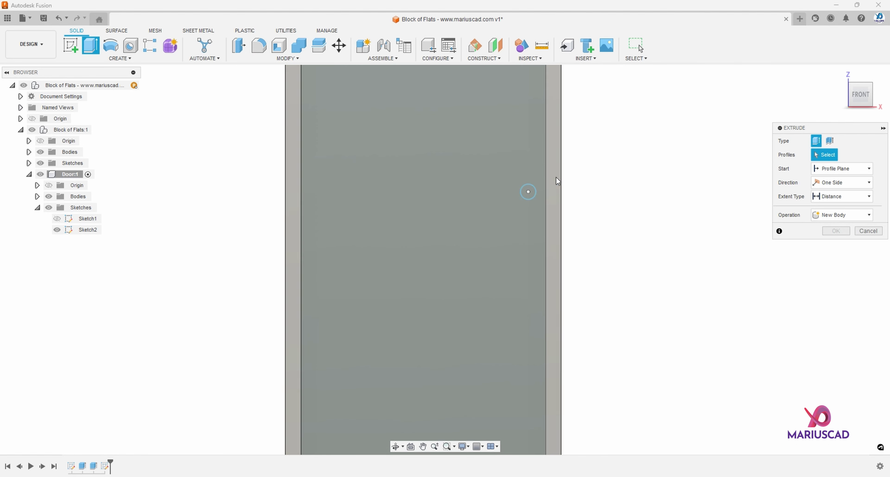
click(532, 189)
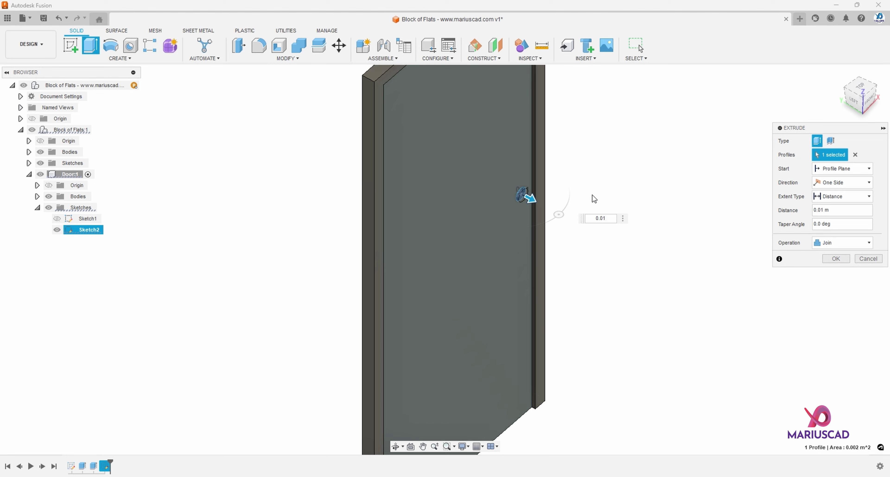
click(853, 243)
click(846, 283)
click(835, 259)
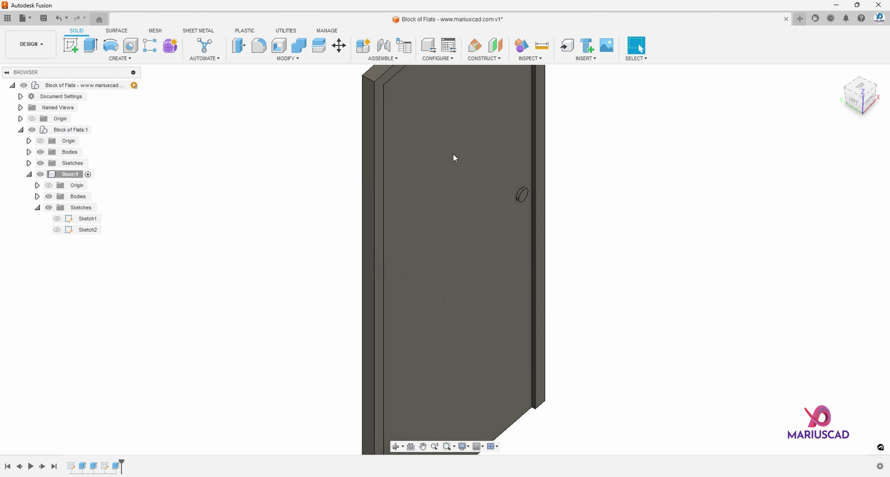
Create a construction plane offset upward from the door's bottom face so it passes through the centre of the round handle base.
click(496, 47)
scroll(506, 152, down, 3)
shift+middle_drag(544, 297, 500, 283)
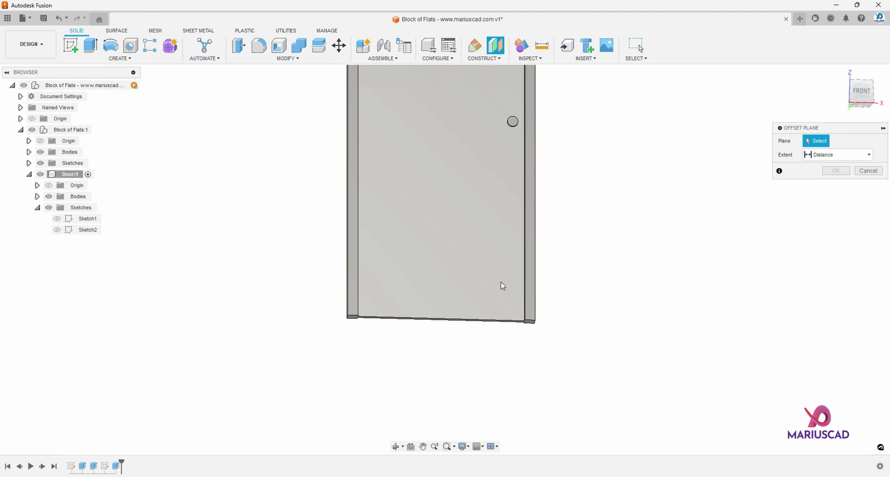
scroll(530, 319, up, 4)
click(532, 315)
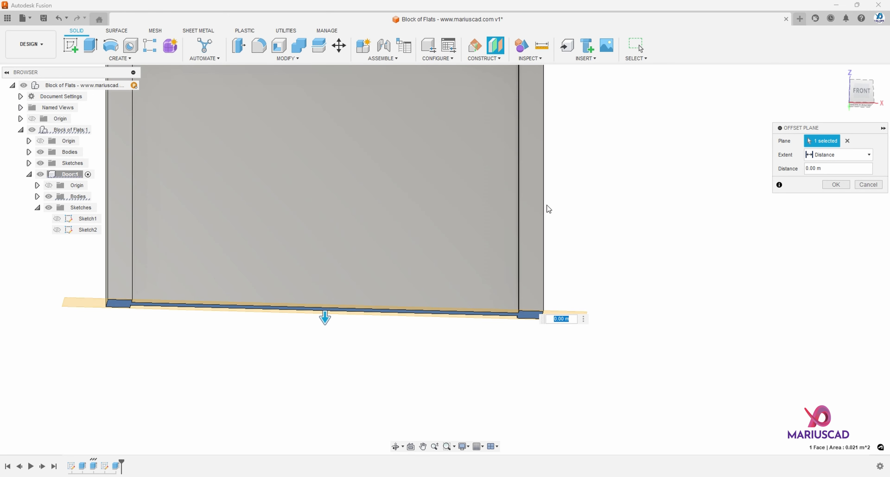
shift+middle_drag(546, 206, 495, 312)
scroll(437, 334, down, 3)
drag(403, 349, 406, 324)
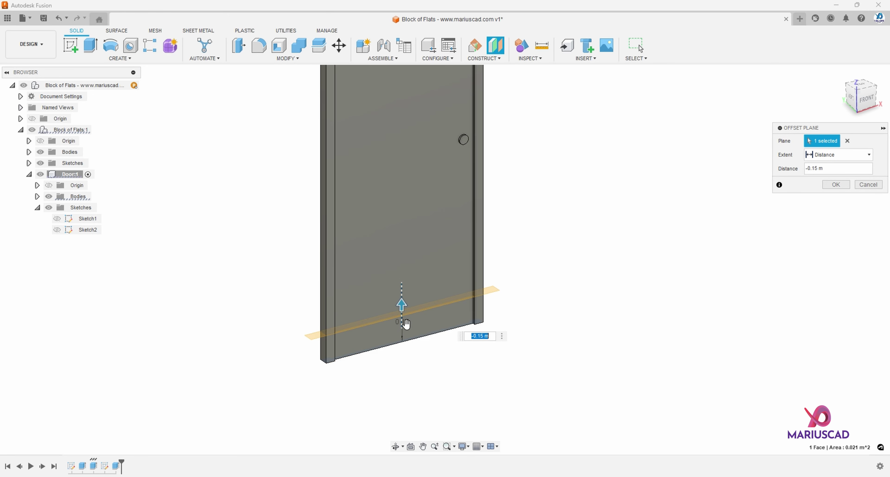
key(Return)
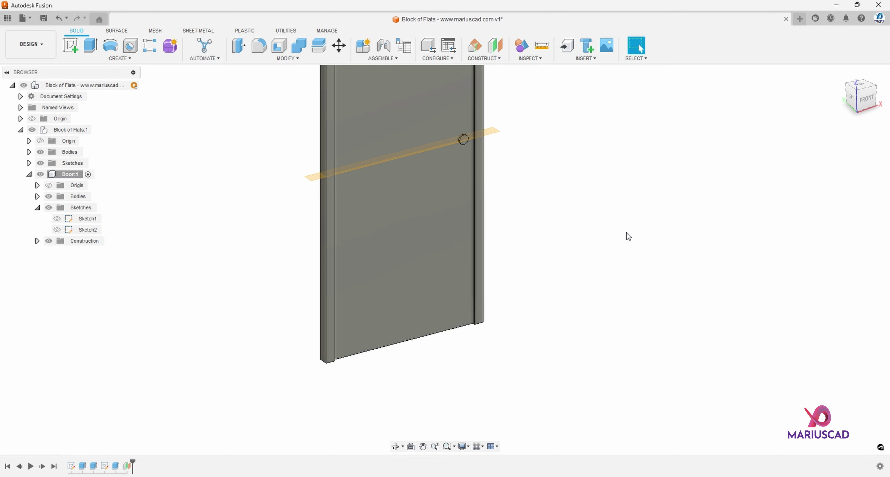
Start a sketch on the horizontal construction plane that crosses the round handle base.
shift+middle_drag(524, 183, 488, 153)
scroll(464, 142, up, 5)
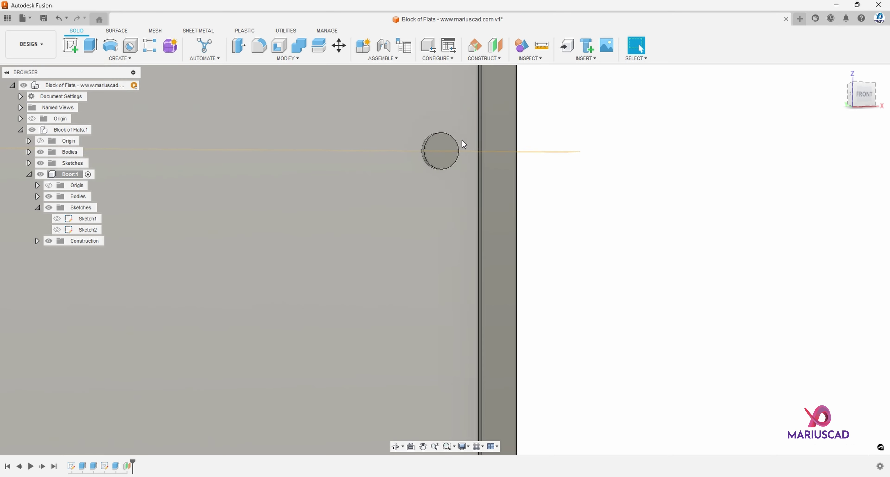
shift+middle_drag(435, 165, 456, 199)
click(477, 147)
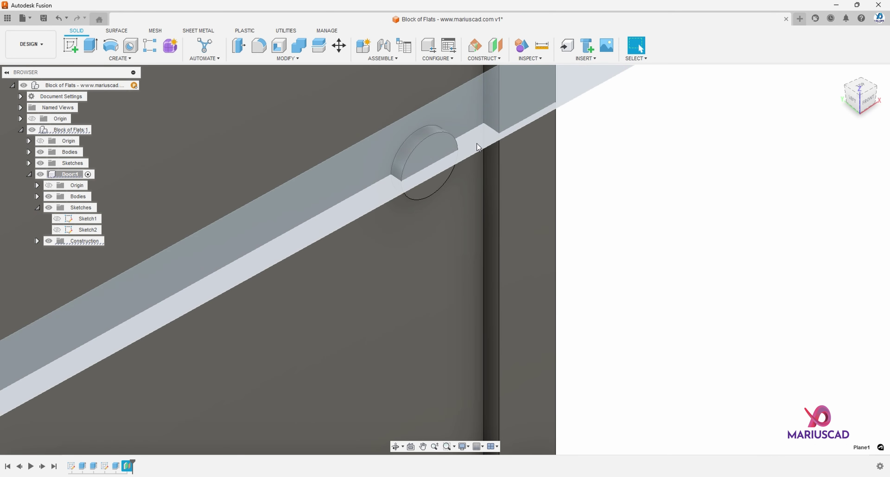
right_click(477, 147)
click(477, 169)
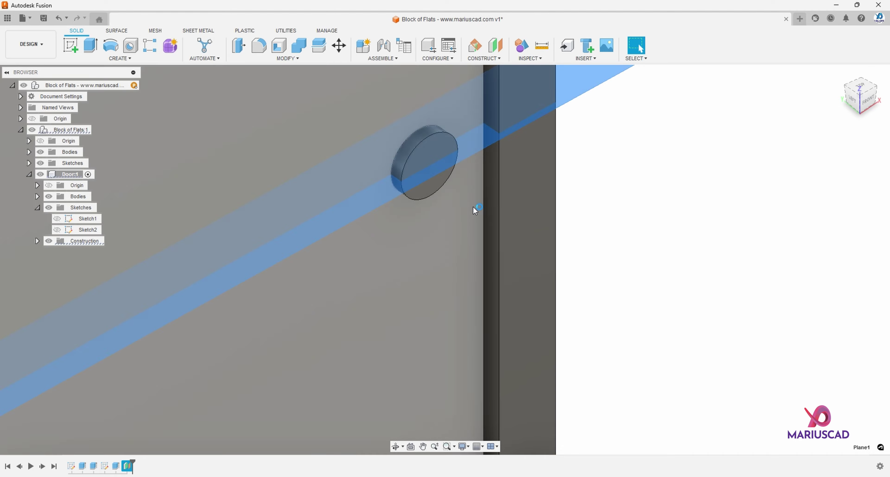
Project the front face of the round handle base into the sketch.
mouse_move(475, 264)
shift+middle_down()
mouse_move(592, 248)
mouse_move(602, 221)
shift+middle_up()
middle_drag(687, 257, 345, 292)
scroll(403, 235, up, 8)
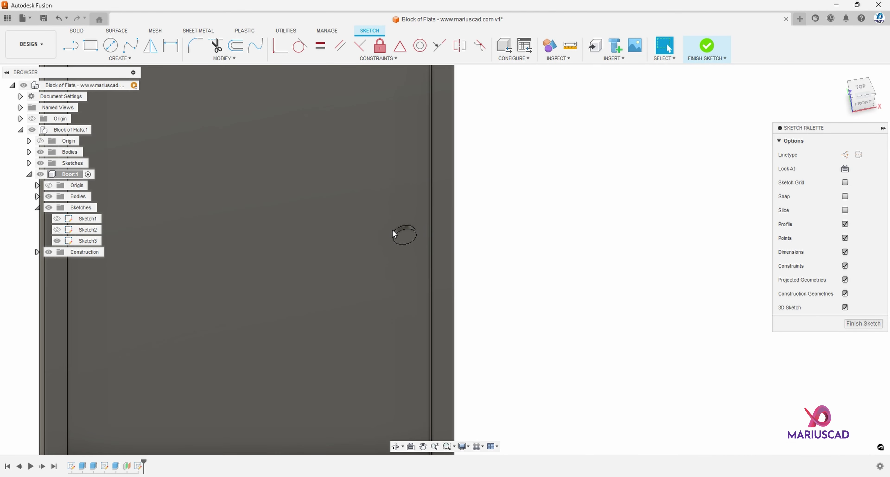
key(p)
click(405, 238)
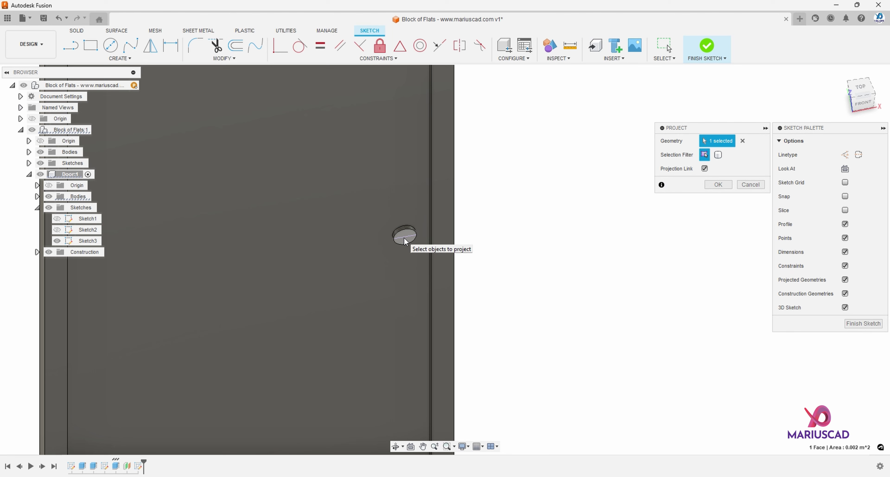
key(Return)
Hide the door's bodies and sketch a 0.125 m line parallel to the projected line, in front of the door, for the handle grip.
scroll(405, 239, down, 6)
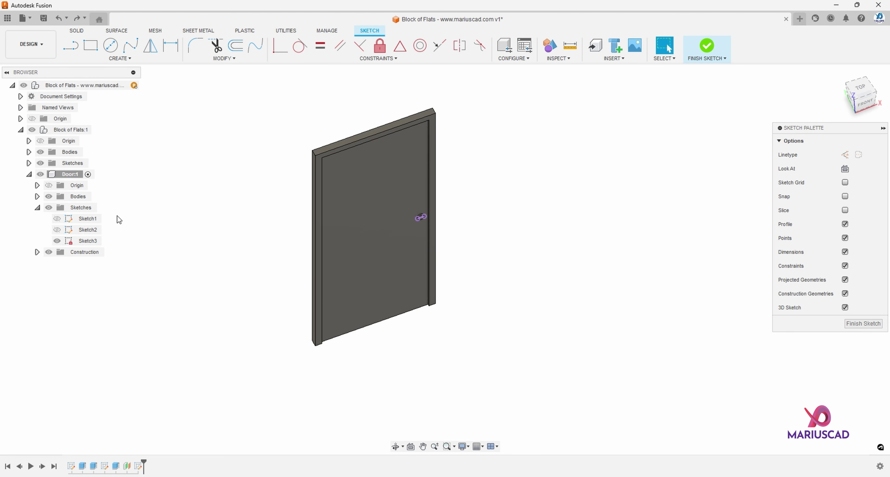
click(48, 197)
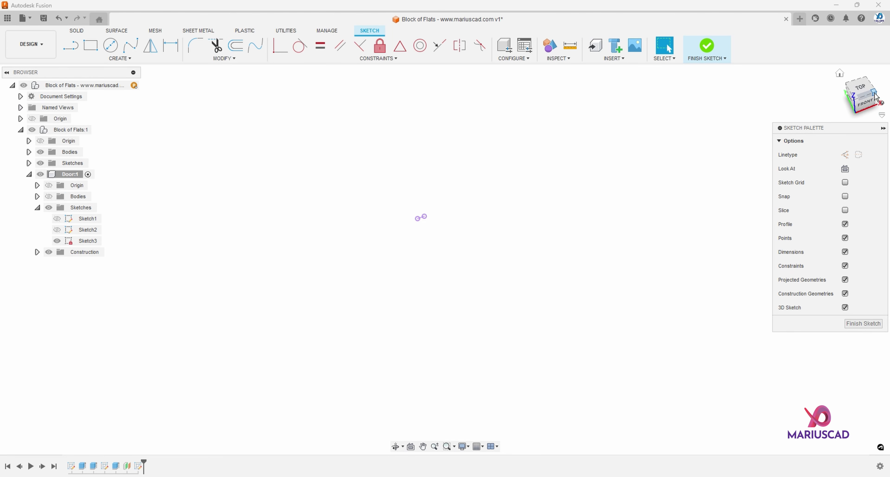
click(861, 89)
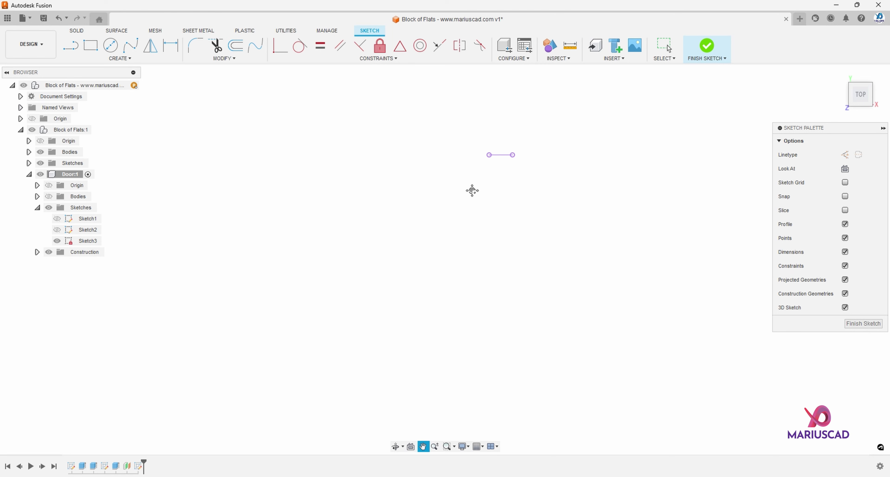
key(l)
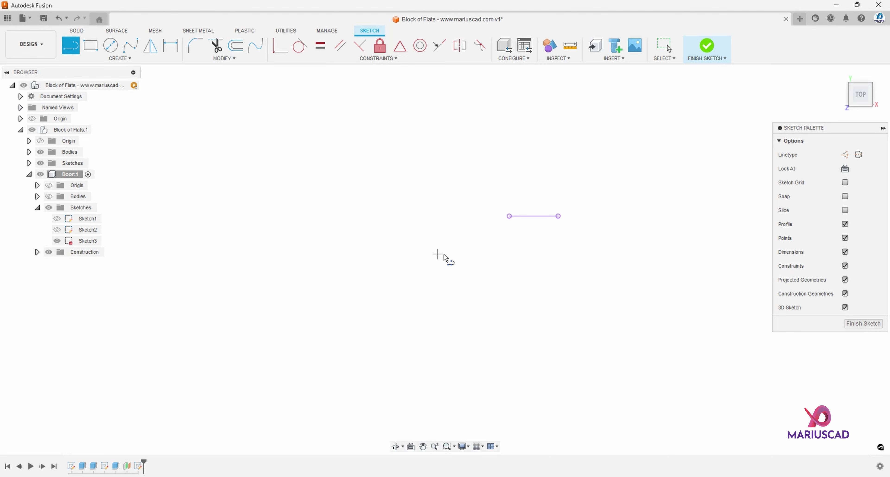
click(533, 252)
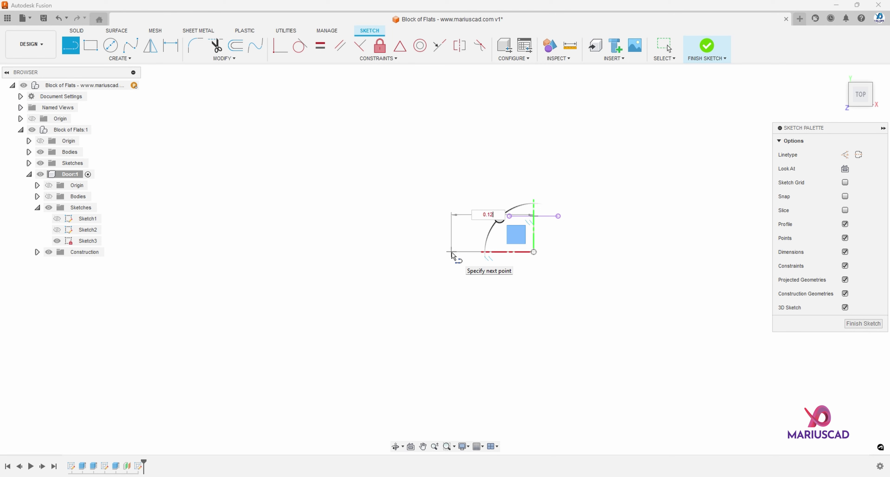
key(Tab)
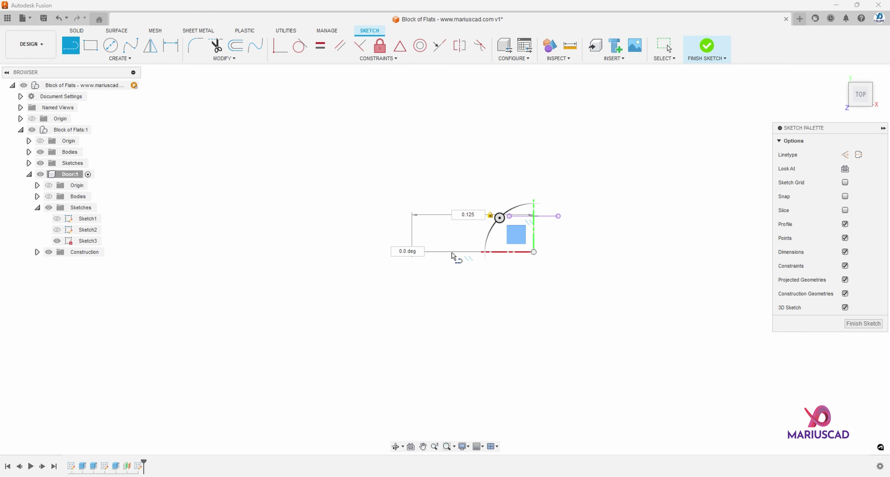
key(Return)
key(Escape)
scroll(565, 233, up, 2)
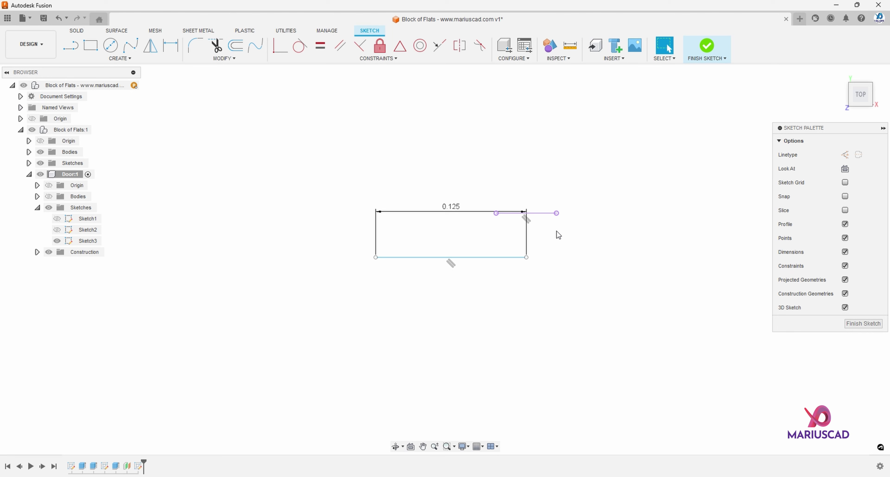
Connect the grip line's end nearest the frame post perpendicularly to the projected line's midpoint.
key(l)
click(525, 257)
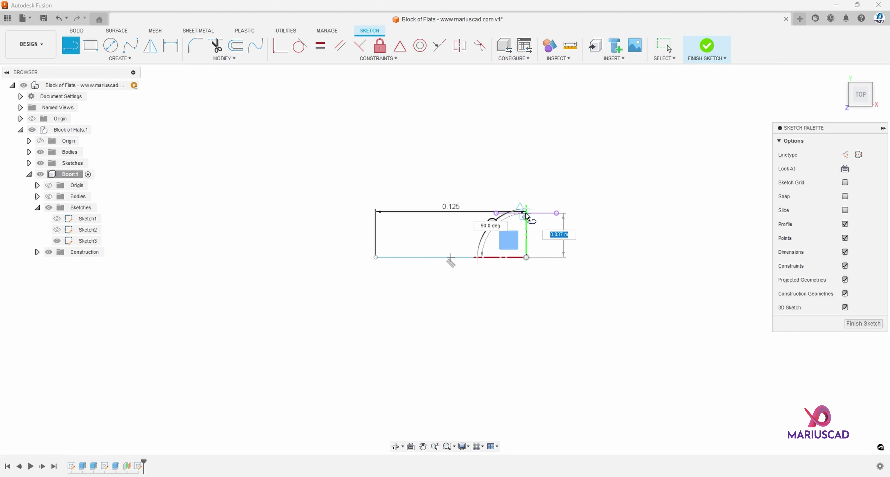
click(526, 213)
key(Escape)
Fillet the corner between the two handle lines with a 0.035 m radius and finish the sketch.
click(194, 44)
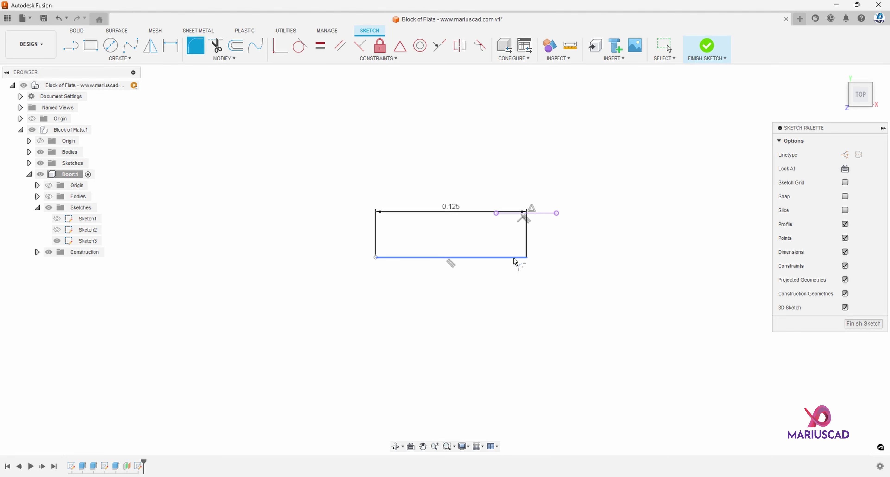
click(525, 257)
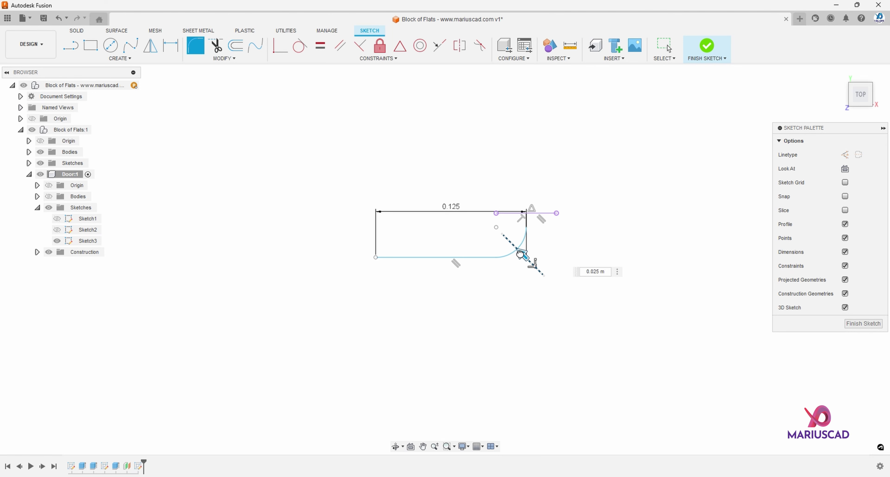
click(519, 254)
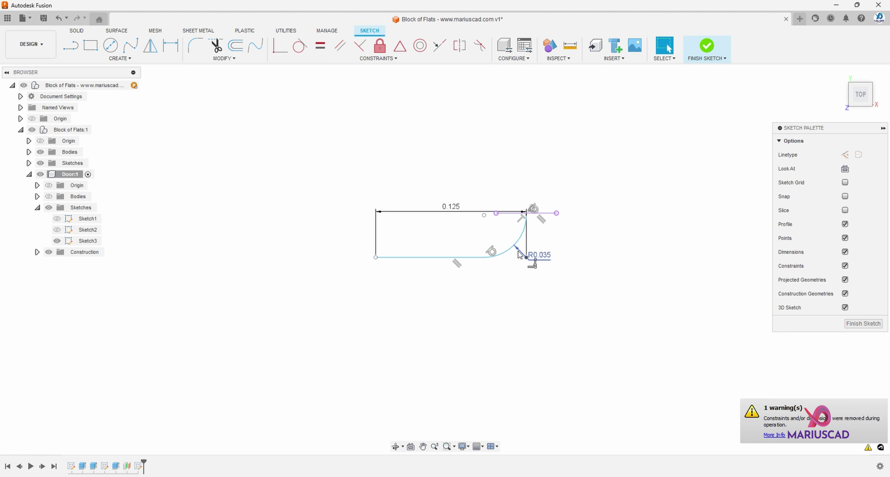
click(706, 45)
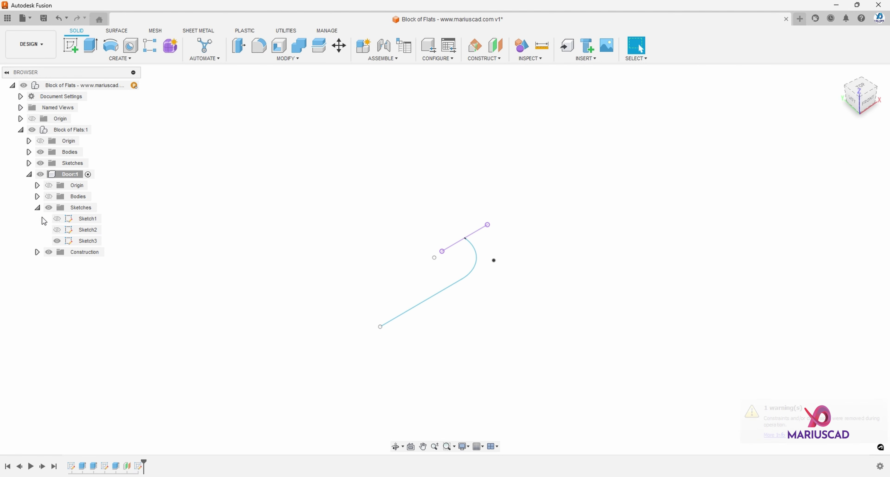
Show the door's bodies and create a circular 0.02 m pipe along the handle path, joined to the round base.
click(48, 196)
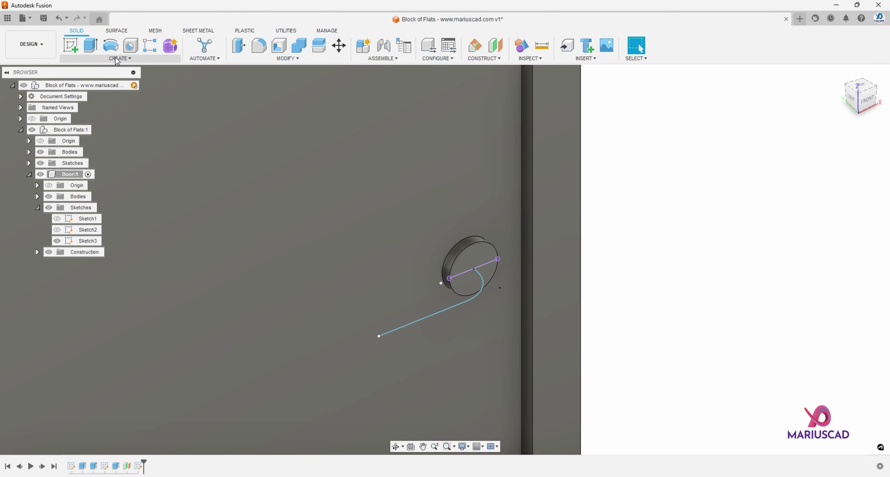
click(116, 59)
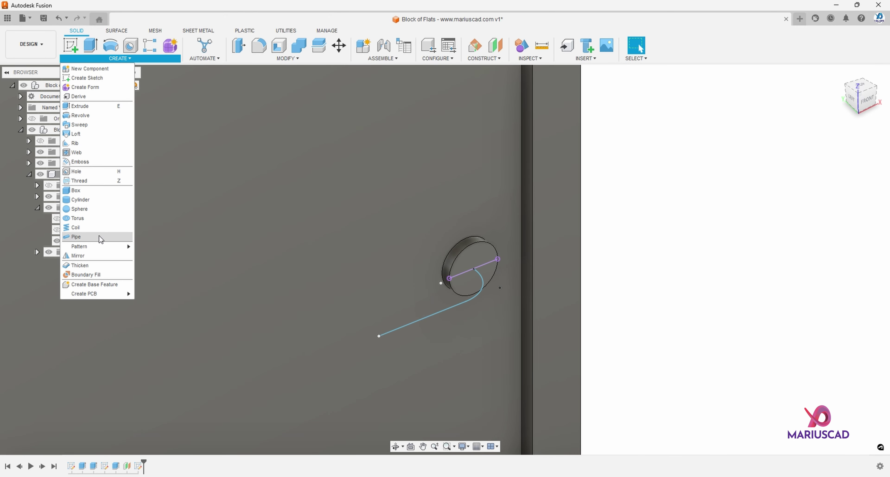
click(88, 235)
click(446, 311)
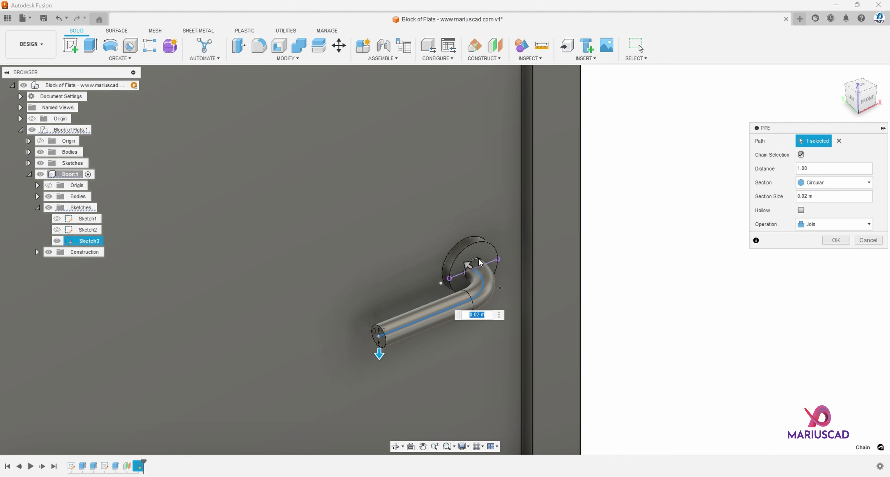
click(835, 240)
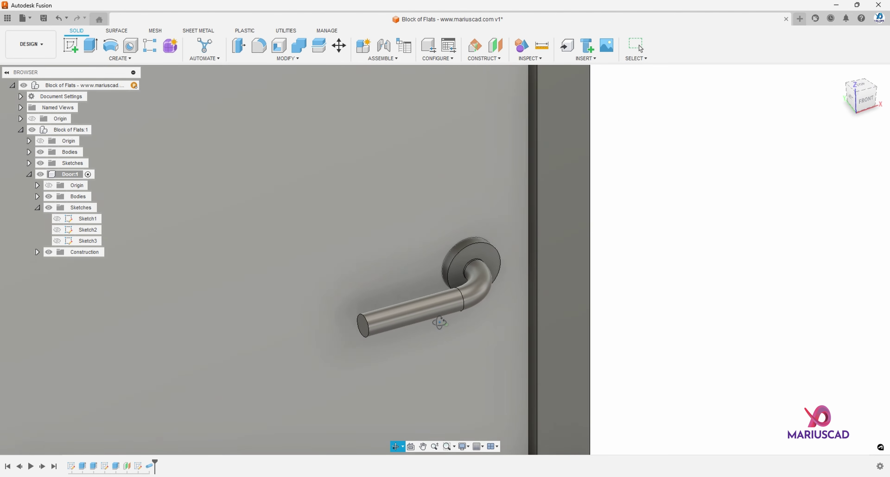
Search the appearance library for wood and apply Mahogany to the door frame and panel.
scroll(438, 323, down, 8)
shift+middle_drag(501, 339, 480, 340)
middle_drag(479, 340, 492, 319)
key(a)
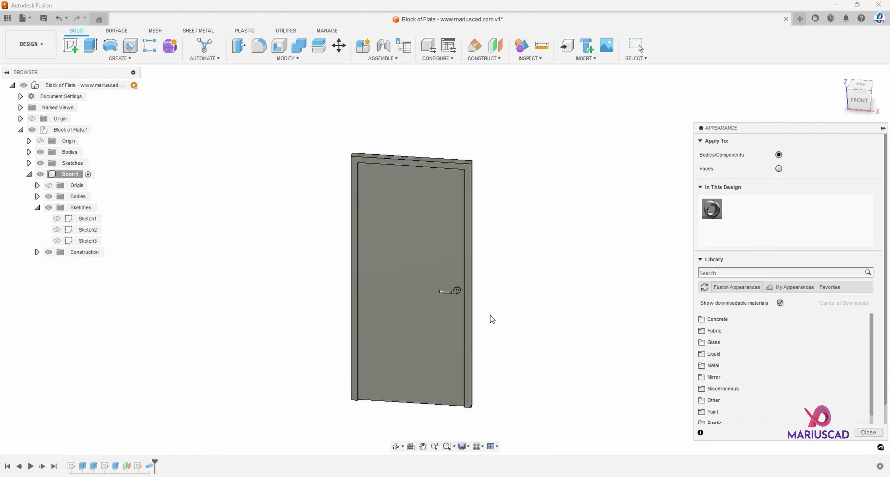
click(755, 273)
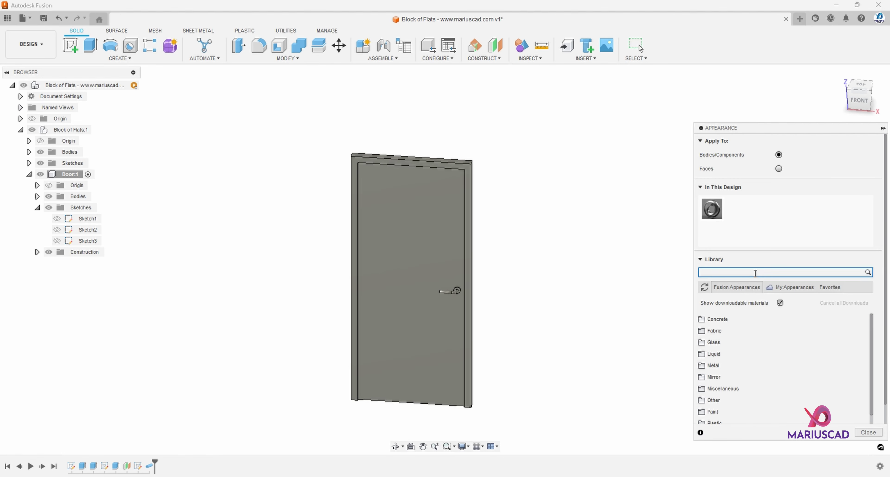
key(Return)
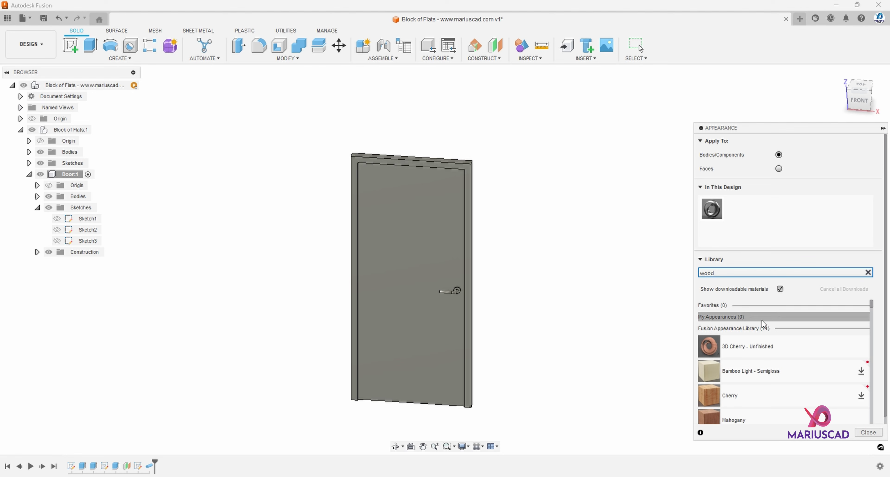
drag(739, 385, 471, 262)
shift+middle_drag(548, 314, 650, 296)
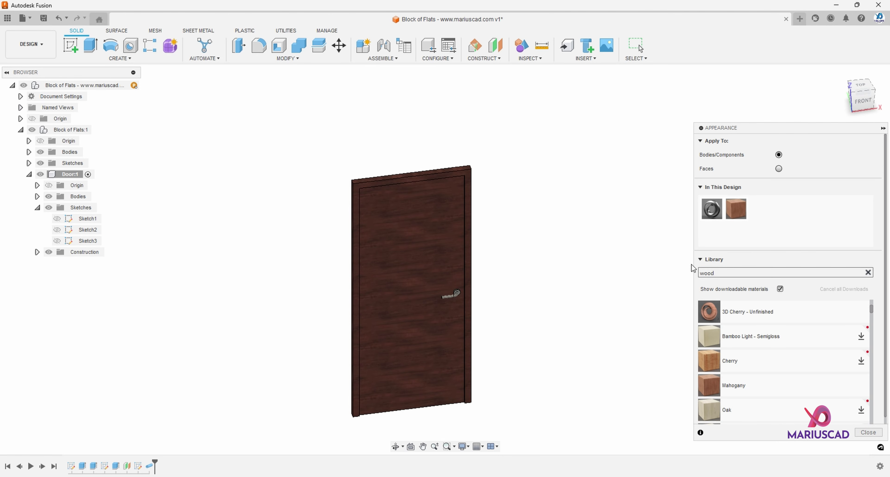
Search the appearance library for chrome and apply a chrome finish to the door handle.
scroll(449, 297, up, 10)
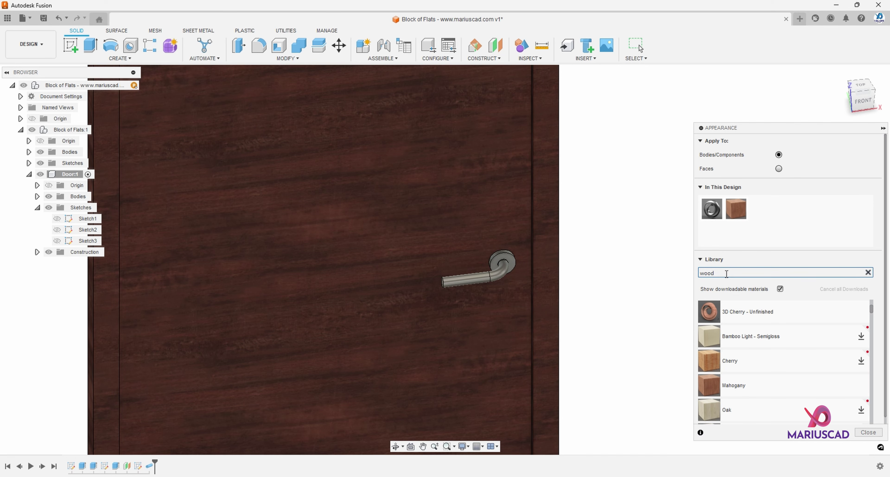
click(867, 273)
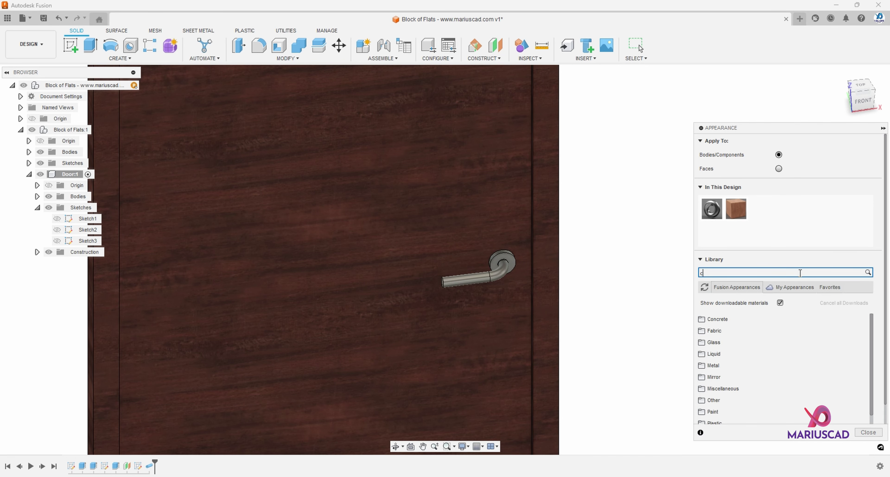
text(chrome)
drag(751, 342, 501, 275)
key(Escape)
Create a midplane between the front and back faces of the door frame.
scroll(586, 251, down, 3)
shift+middle_drag(548, 293, 527, 324)
scroll(543, 298, down, 5)
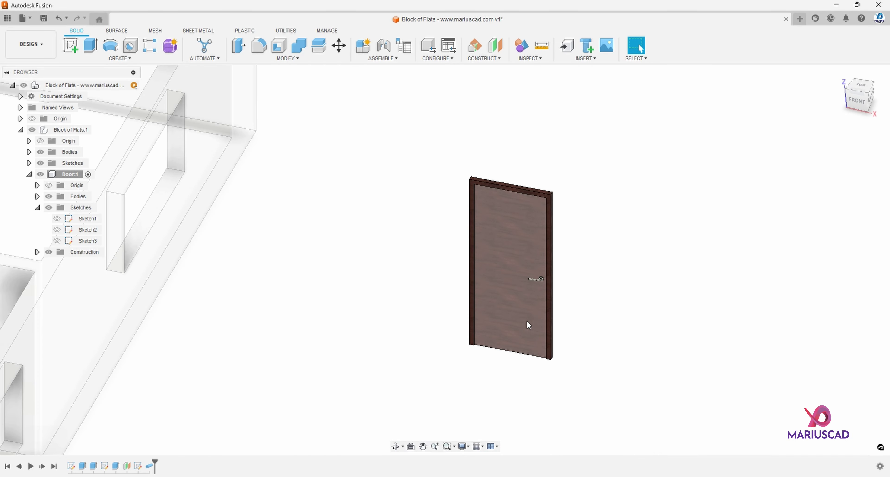
scroll(543, 284, up, 5)
scroll(535, 275, up, 4)
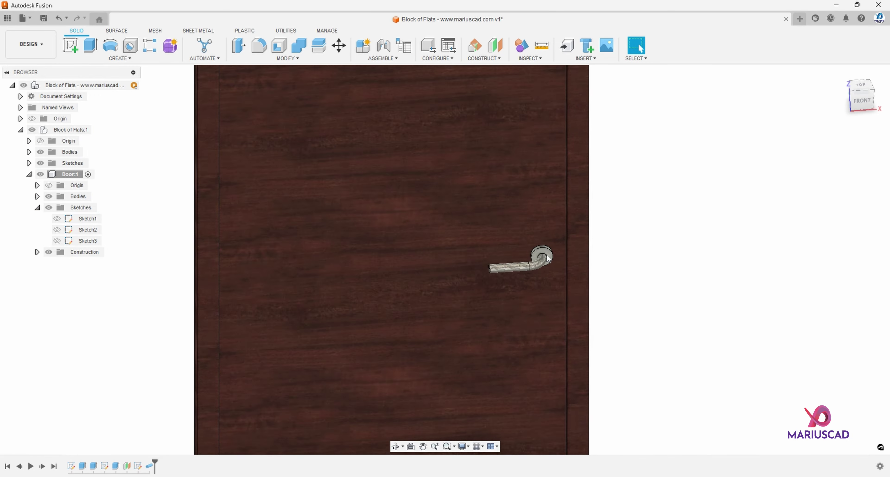
click(483, 58)
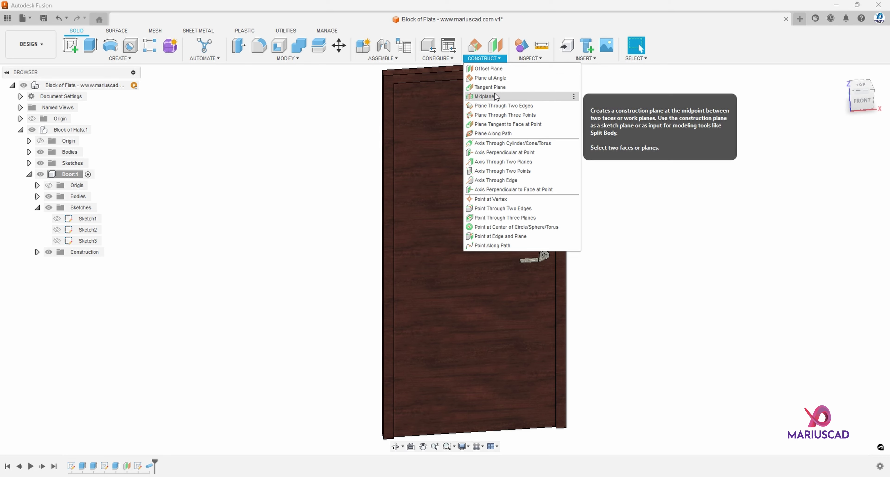
click(485, 96)
click(563, 165)
shift+middle_drag(575, 170, 564, 222)
click(582, 224)
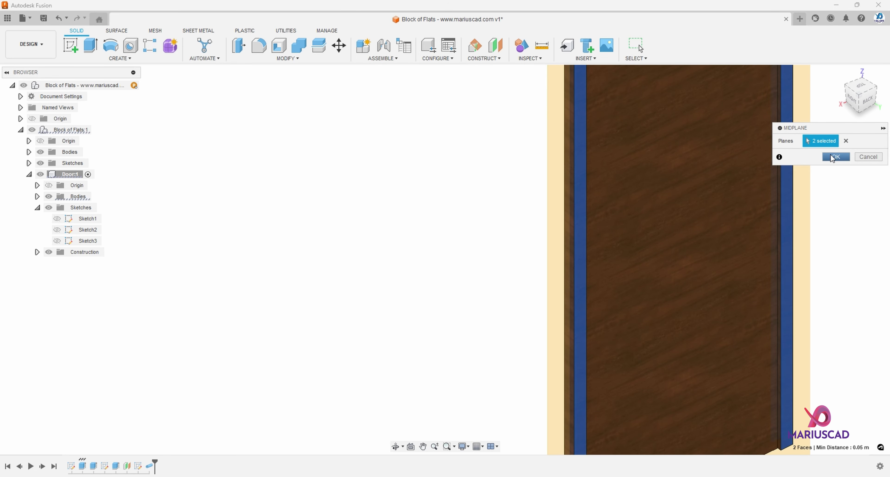
click(831, 155)
Mirror the handle body across the door's midplane as a new body, and hide the plane.
scroll(770, 169, down, 3)
shift+middle_drag(718, 182, 543, 254)
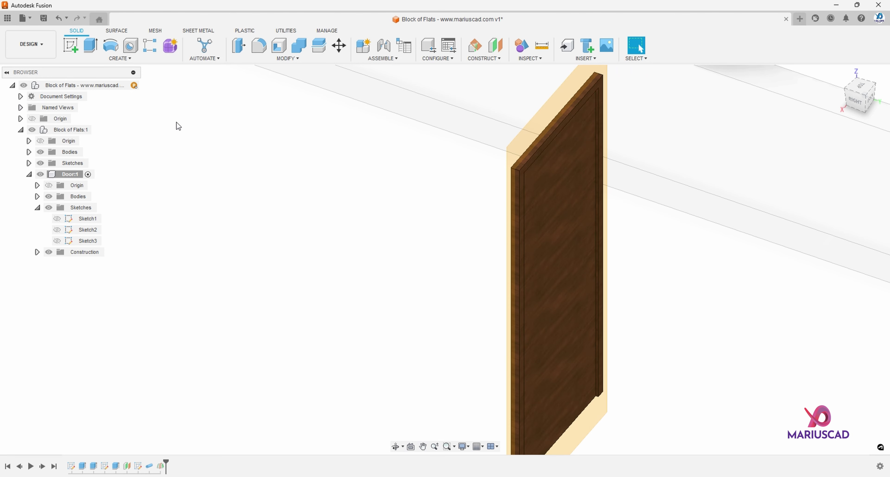
text(smirror)
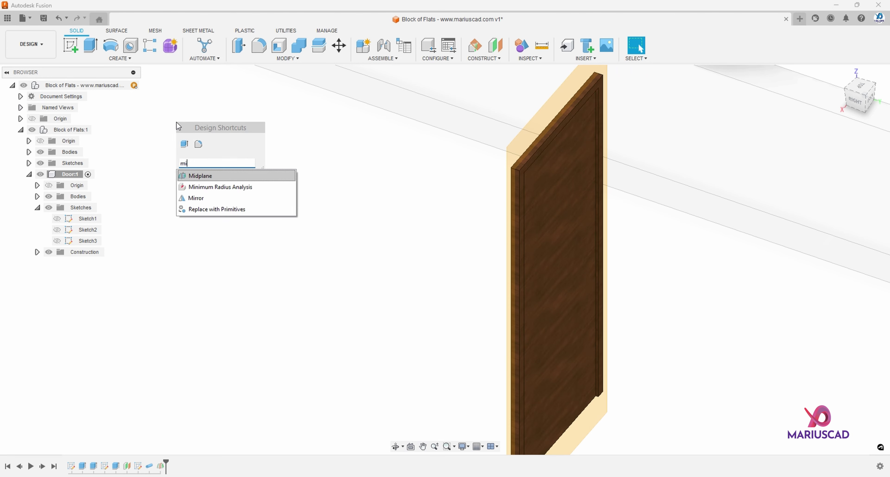
key(Return)
shift+middle_drag(372, 201, 554, 211)
scroll(462, 217, up, 5)
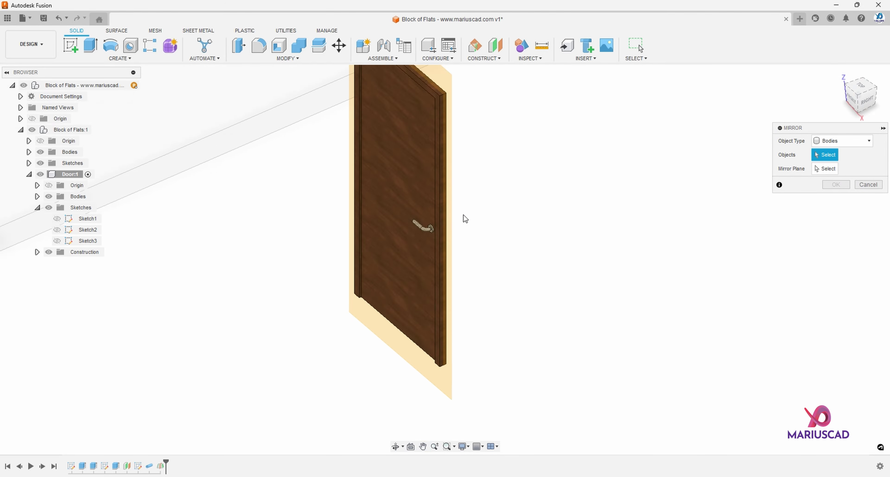
click(419, 243)
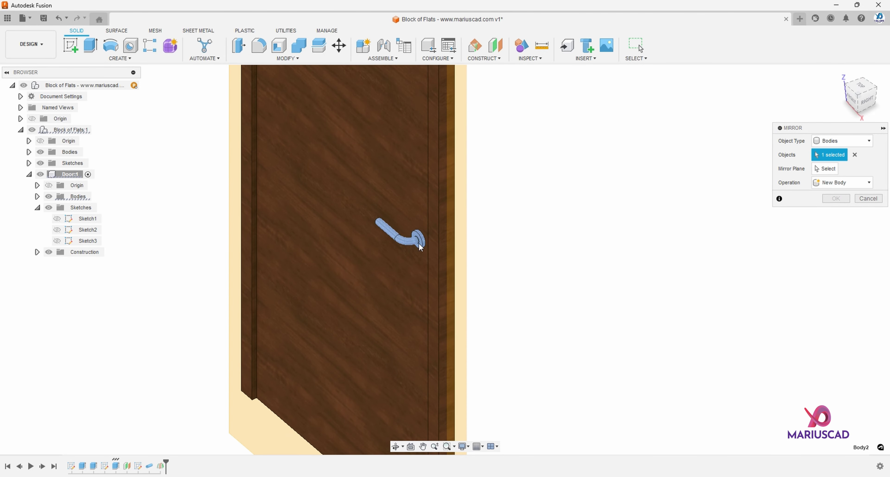
click(826, 169)
click(462, 218)
click(836, 199)
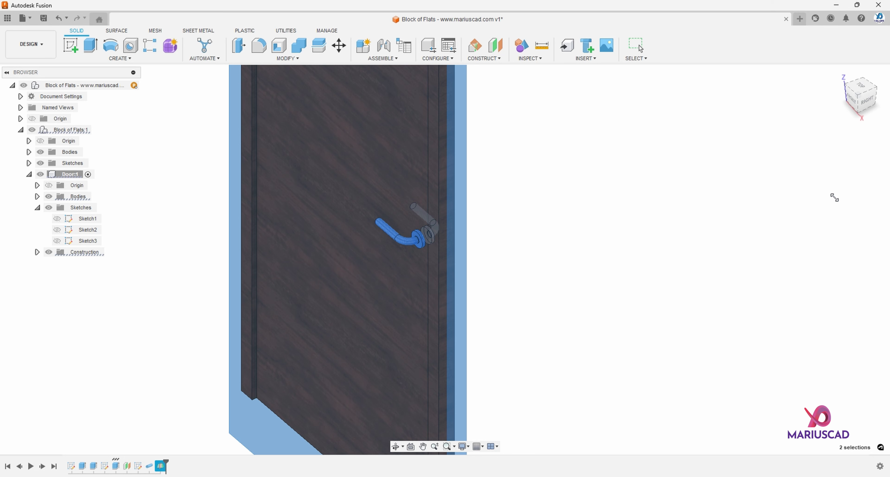
click(57, 274)
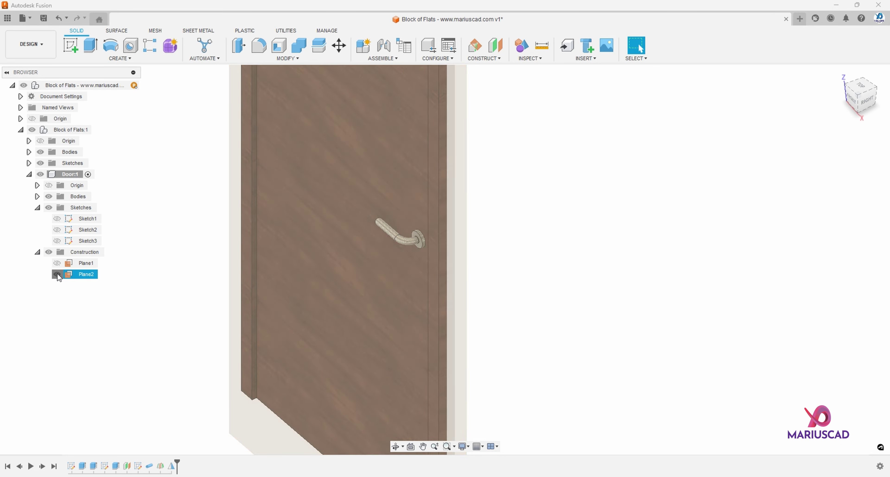
click(37, 208)
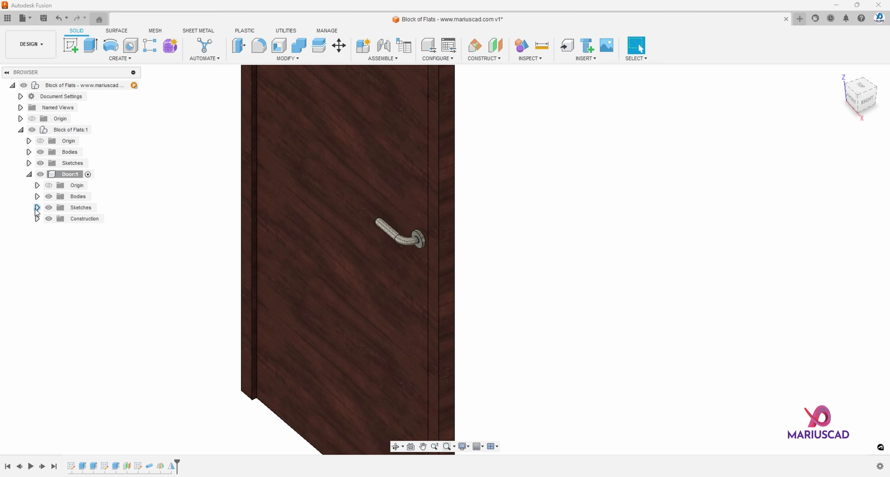
Activate the Block of Flats component so that the door can be positioned in the floor model.
click(96, 131)
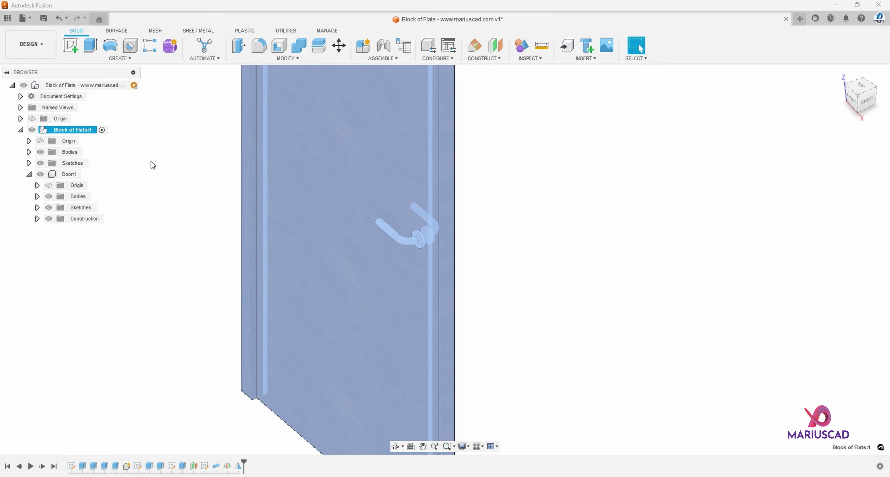
click(163, 212)
scroll(164, 217, down, 5)
middle_drag(320, 264, 546, 340)
shift+middle_drag(546, 340, 594, 342)
scroll(581, 333, down, 5)
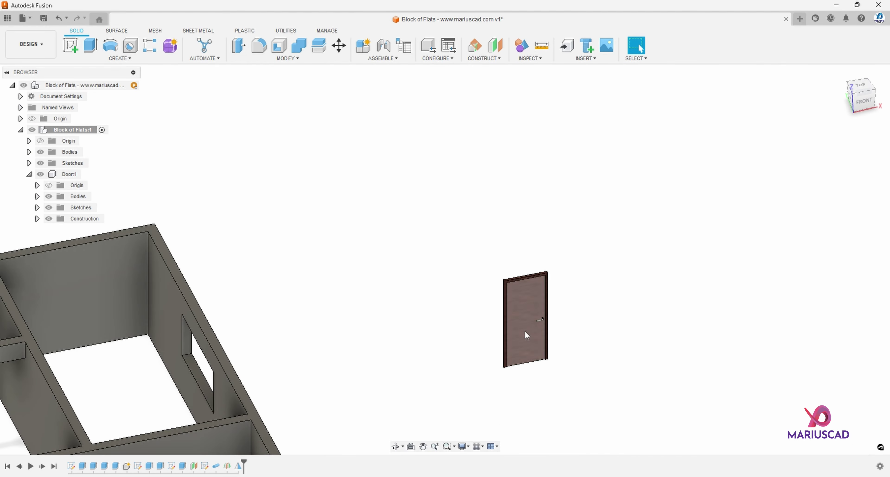
middle_drag(397, 352, 487, 193)
scroll(371, 294, down, 2)
shift+middle_drag(455, 261, 478, 297)
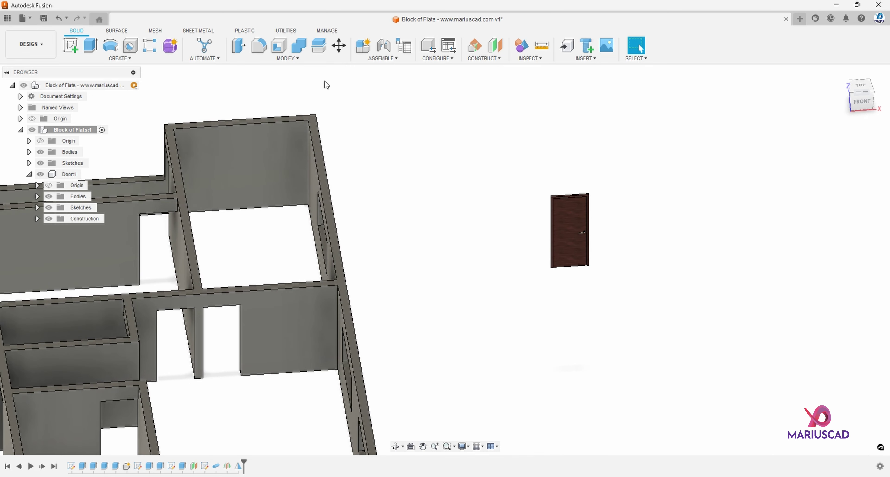
Start Align for components and pick the bottom edge midpoint of the door frame's outer side face as the origin.
click(281, 58)
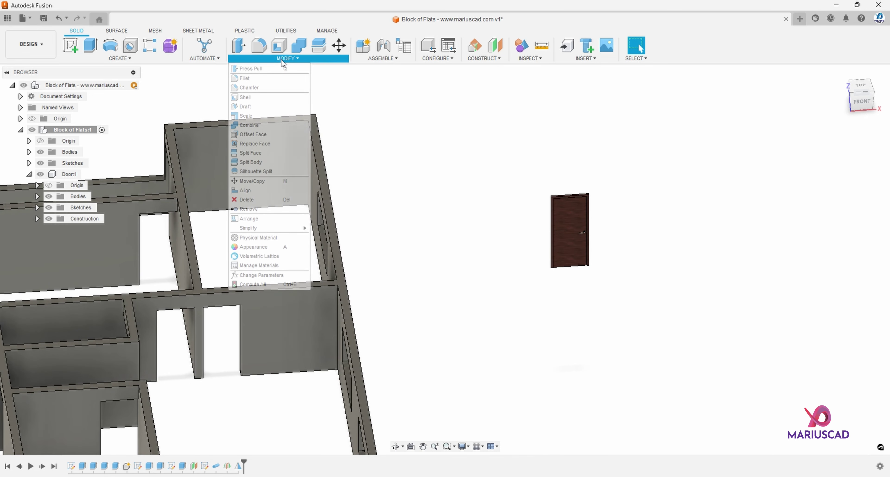
click(266, 191)
key(s)
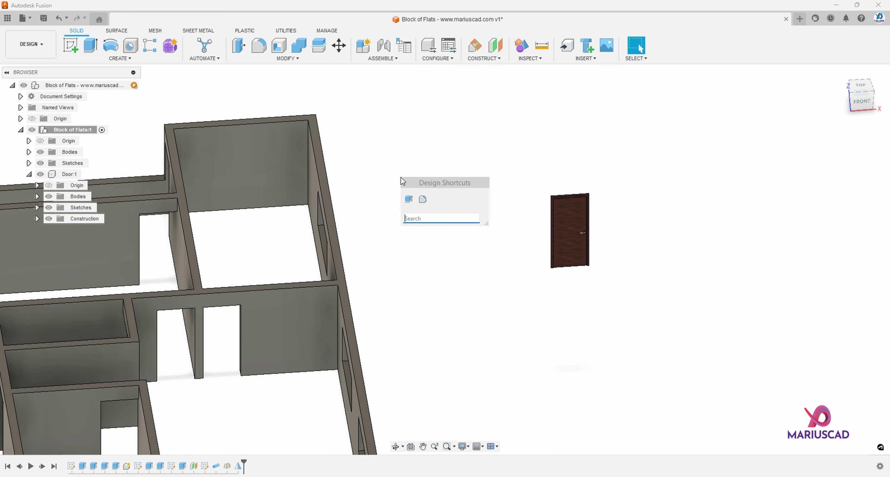
text(align)
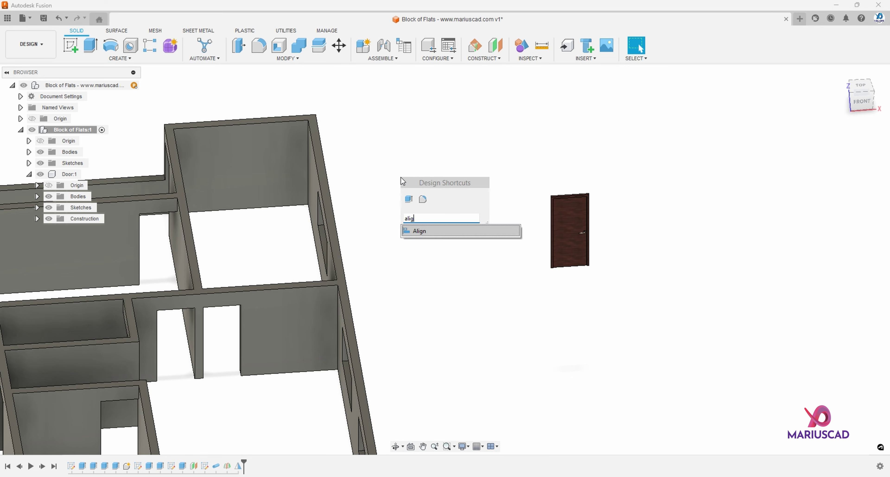
key(Return)
scroll(567, 278, up, 10)
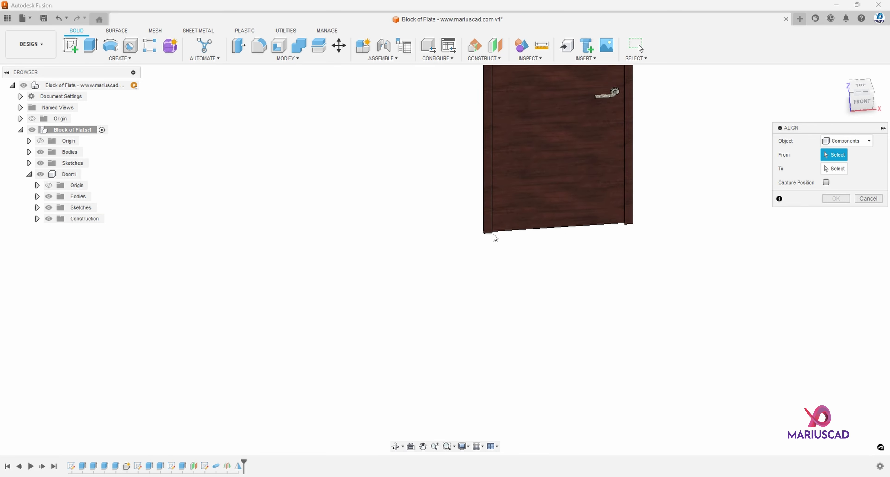
shift+middle_drag(456, 237, 487, 246)
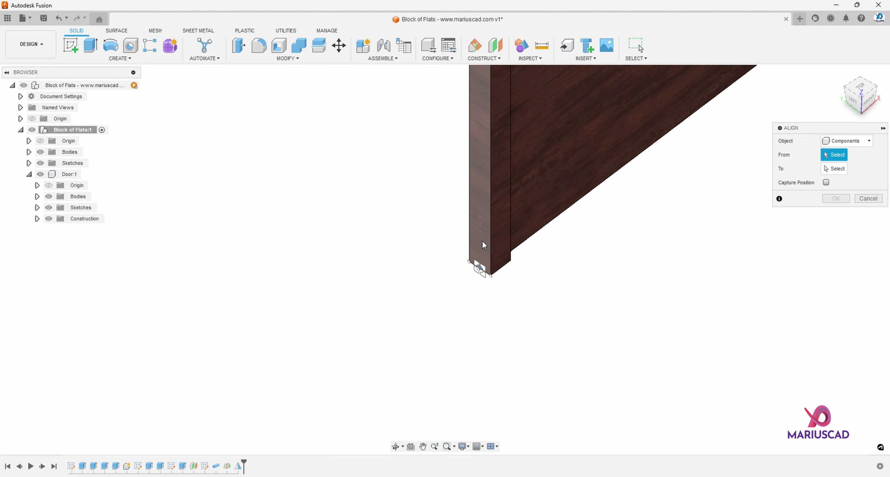
click(481, 271)
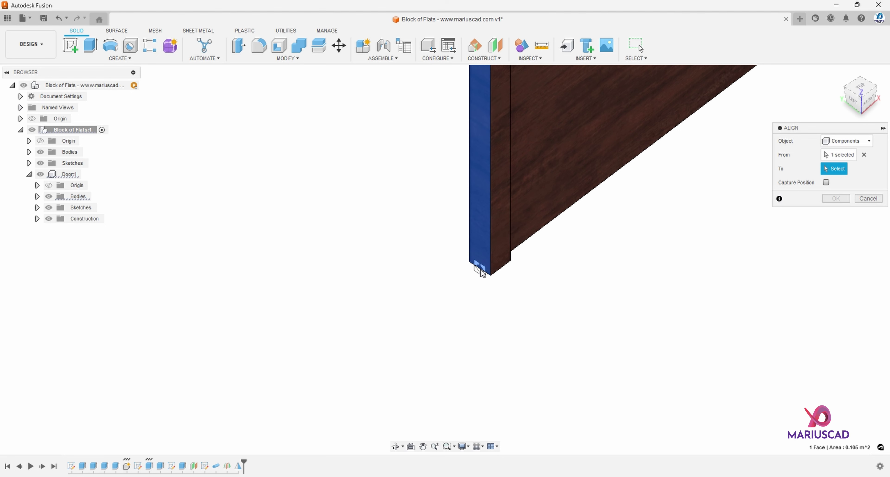
Align the door to the bottom of the interior opening's jamb, rotating it upright so it fills the opening.
scroll(477, 266, down, 5)
middle_drag(472, 264, 724, 91)
scroll(366, 259, down, 3)
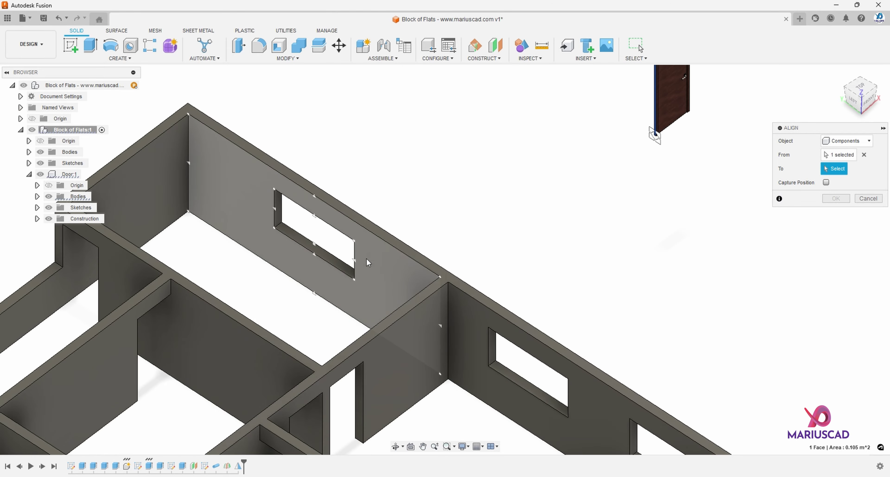
shift+middle_drag(365, 288, 361, 184)
scroll(410, 280, up, 4)
scroll(411, 284, up, 5)
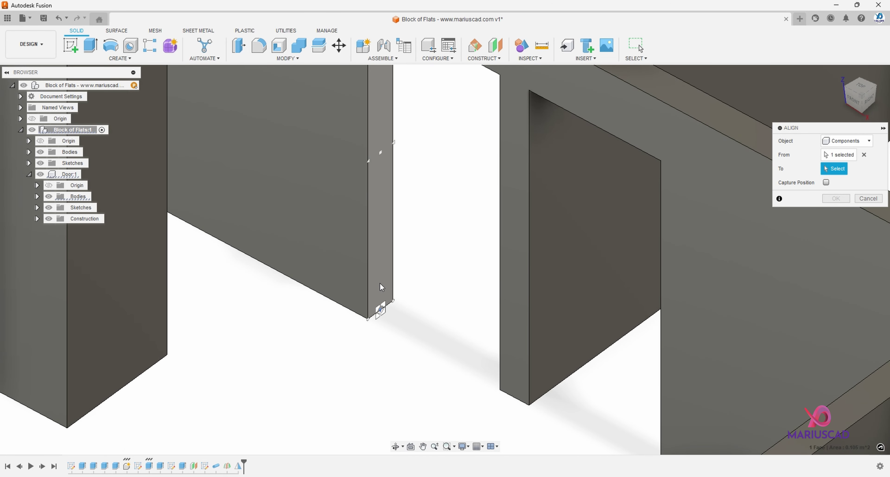
click(381, 310)
scroll(383, 248, down, 3)
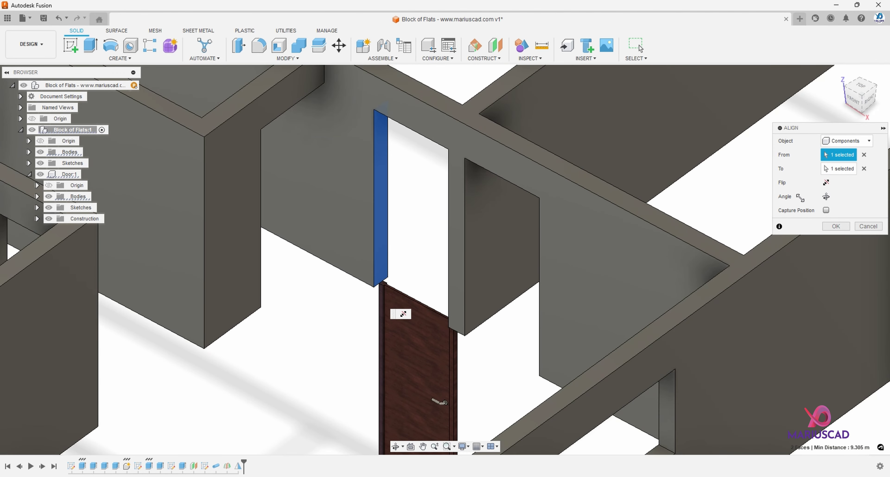
click(825, 197)
click(826, 196)
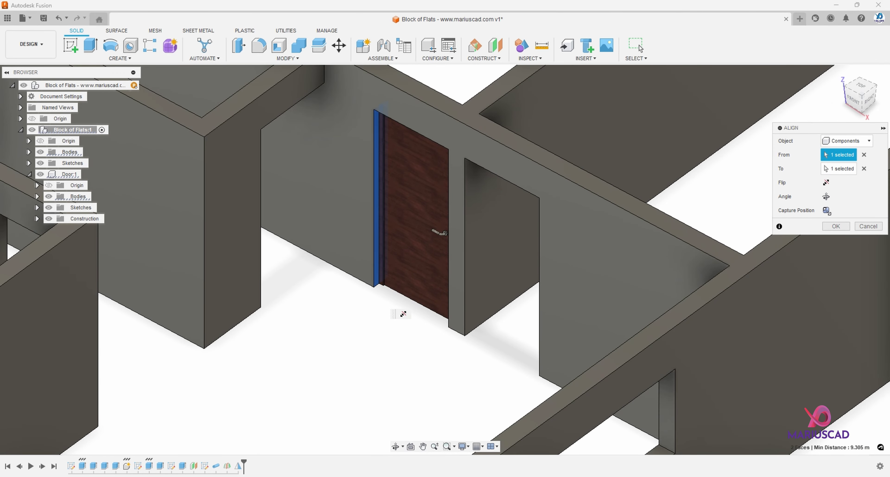
click(832, 226)
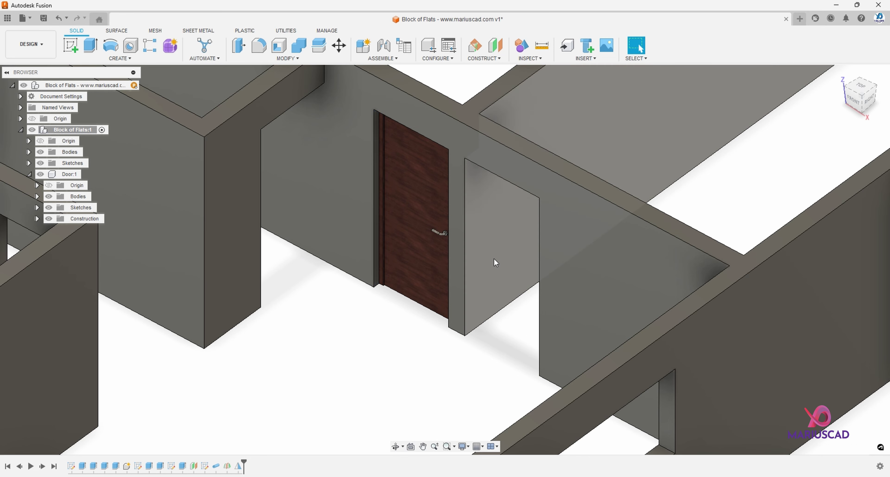
Create a copy of the door and move it along X to outside the building.
scroll(494, 262, down, 5)
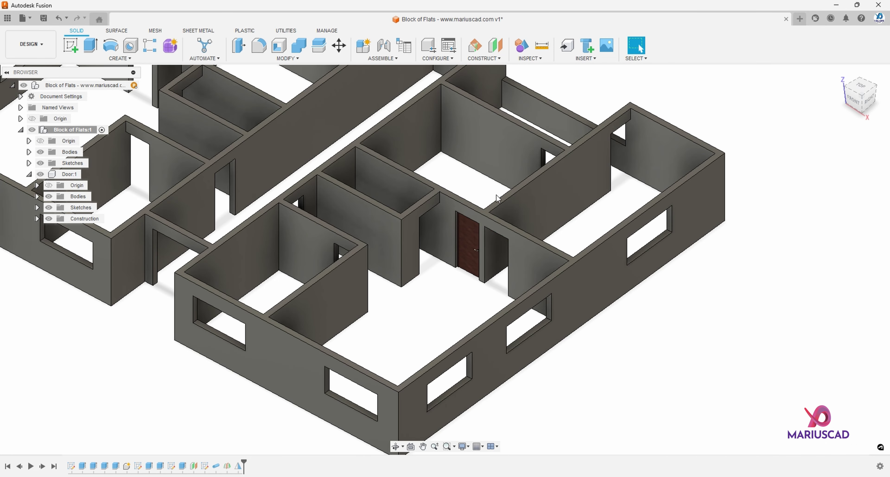
click(66, 174)
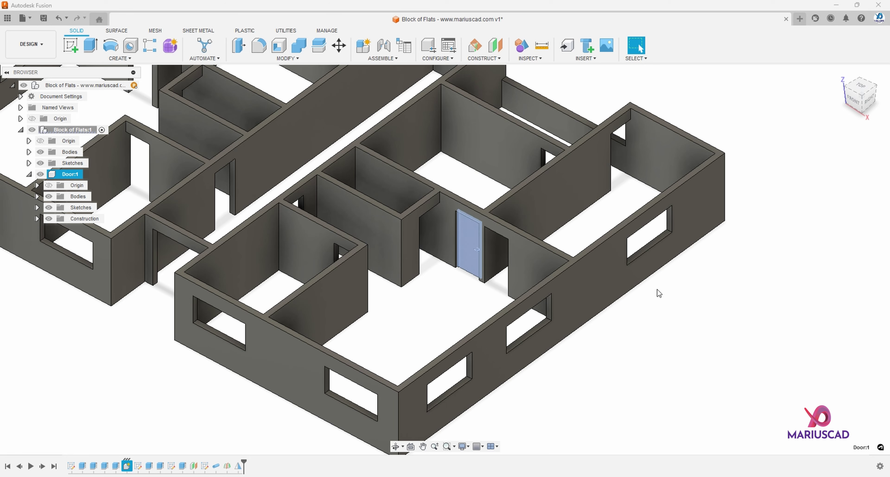
key(m)
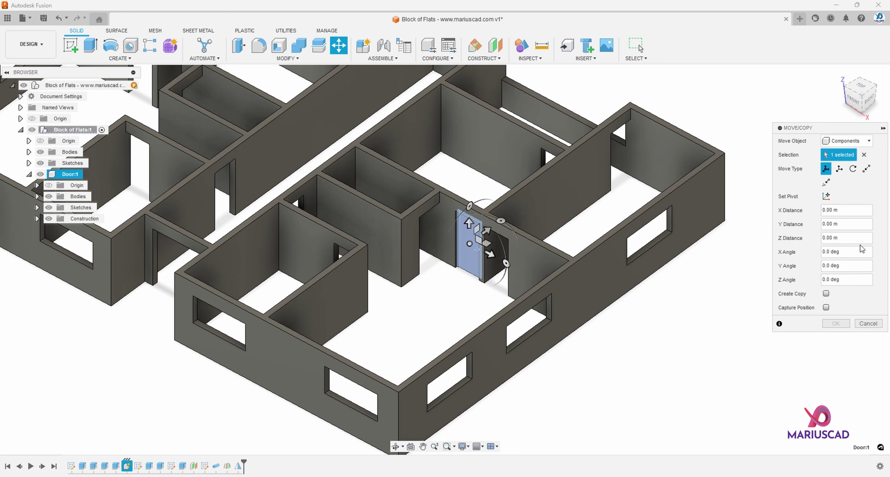
click(826, 294)
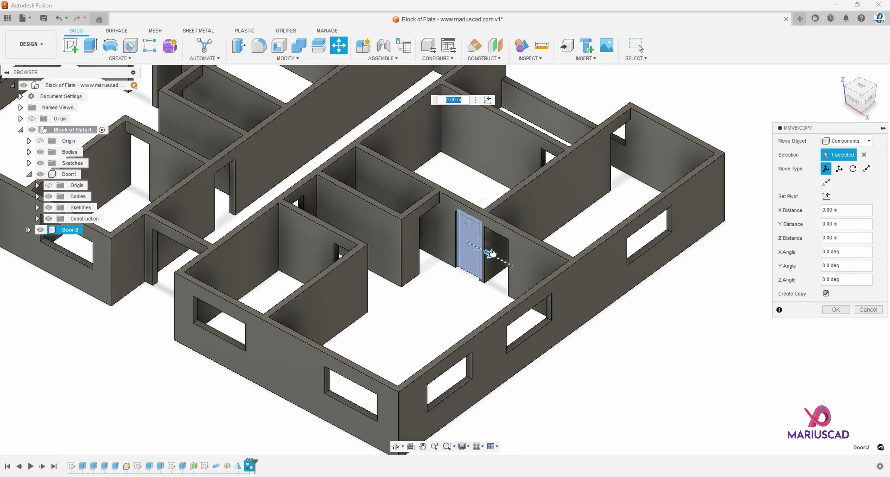
drag(492, 254, 735, 387)
key(Return)
Start Align on the copied door, picking the bottom midpoint of its frame's outer side face as the origin.
middle_drag(762, 336, 592, 264)
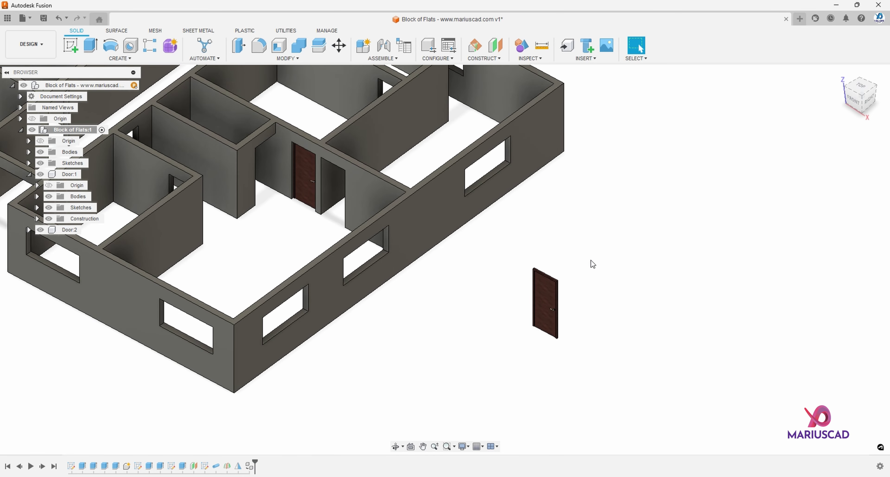
text(salign)
key(Return)
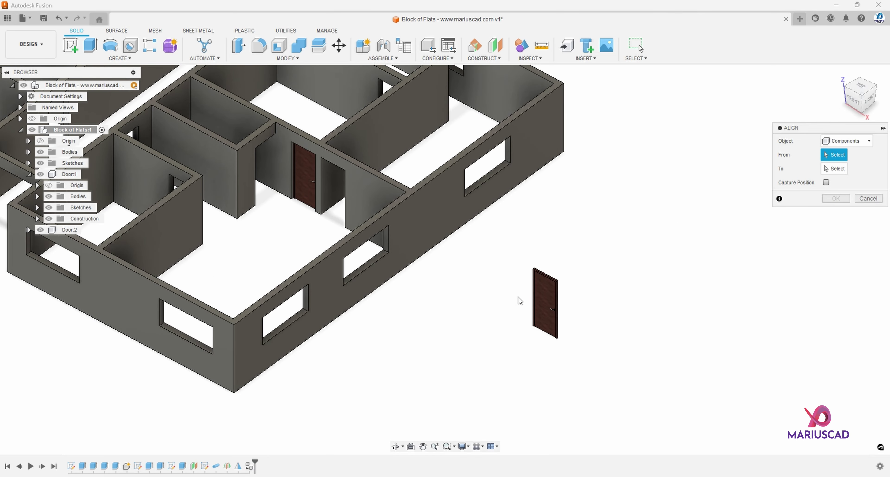
scroll(550, 347, up, 6)
shift+middle_drag(498, 315, 587, 324)
scroll(525, 323, up, 3)
click(528, 306)
Align the copied door to the jamb of the opening next to the first door, flipping its direction.
scroll(525, 303, down, 5)
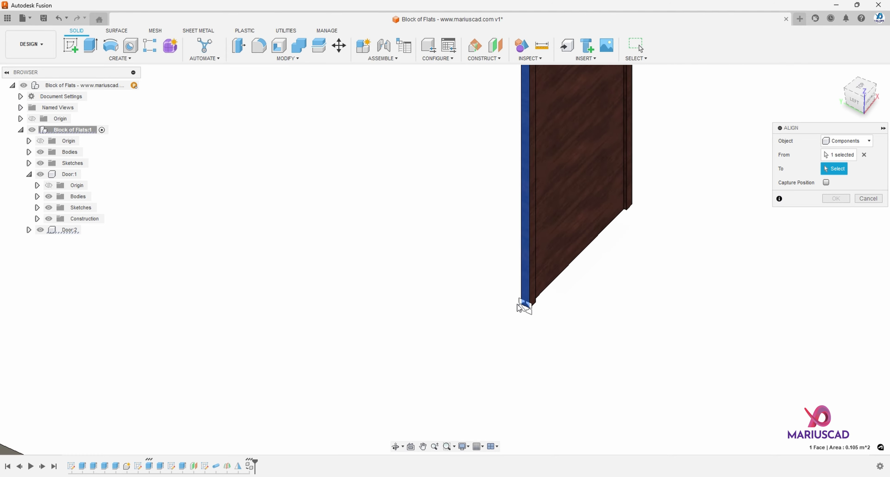
middle_drag(300, 349, 494, 72)
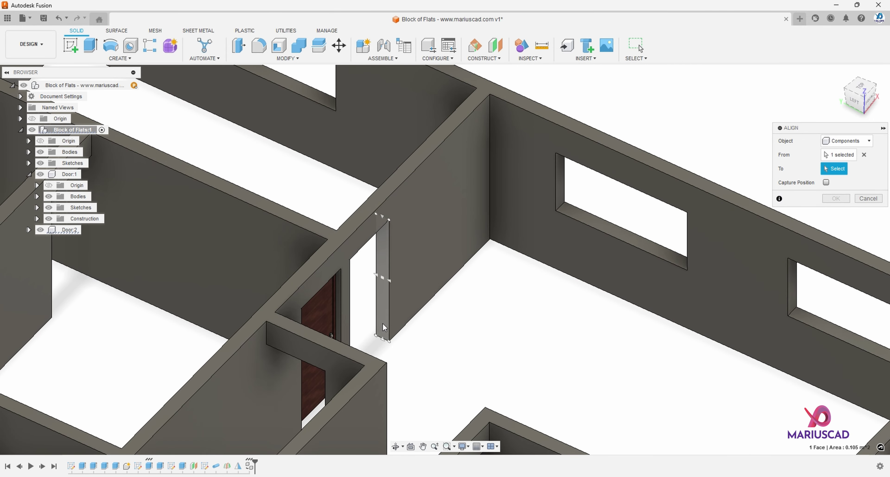
scroll(382, 323, up, 3)
click(382, 343)
click(827, 183)
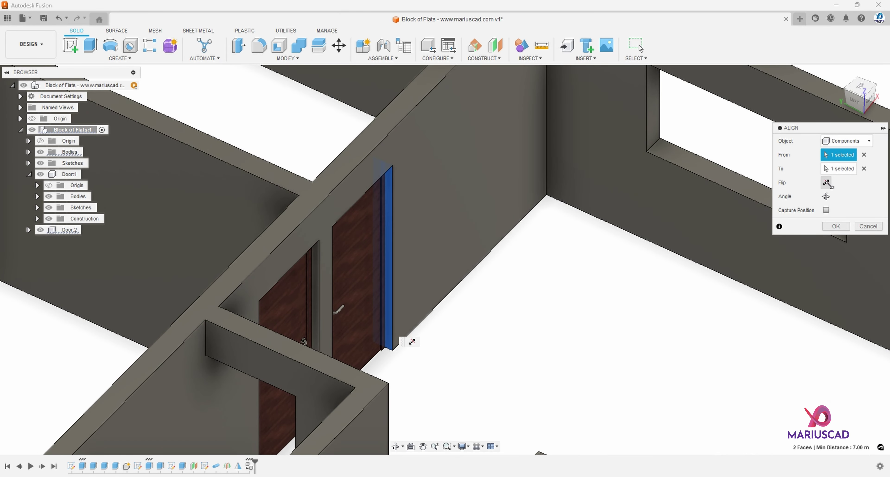
click(837, 228)
Copy both placed doors and paste the copies 9 m away along X, outside the building.
scroll(265, 283, down, 5)
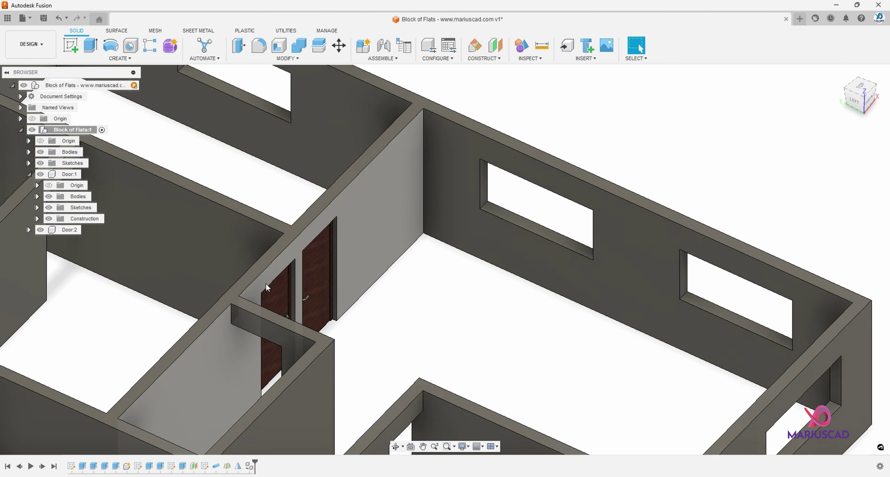
shift+middle_drag(265, 283, 414, 335)
middle_drag(414, 335, 496, 346)
scroll(496, 346, down, 2)
scroll(494, 345, down, 1)
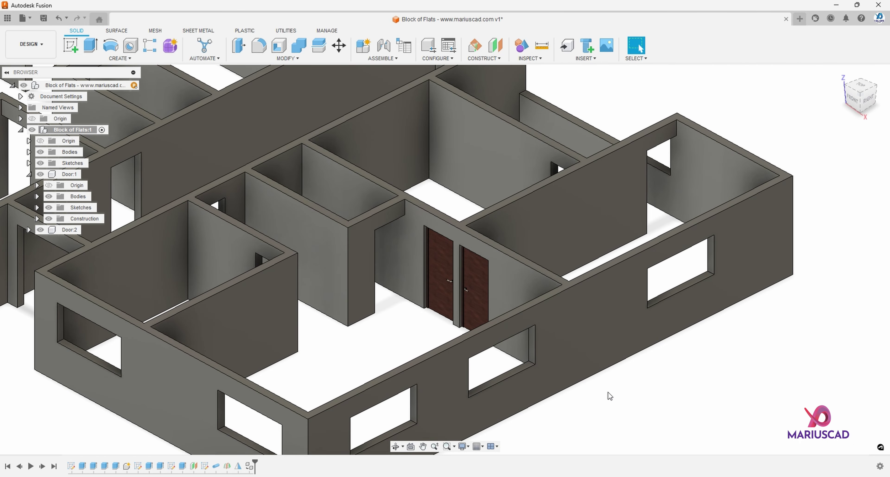
click(29, 174)
click(69, 175)
ctrl+click(69, 185)
scroll(367, 205, down, 3)
key(ctrl+c)
key(ctrl+v)
shift+middle_drag(366, 205, 423, 239)
drag(427, 261, 652, 313)
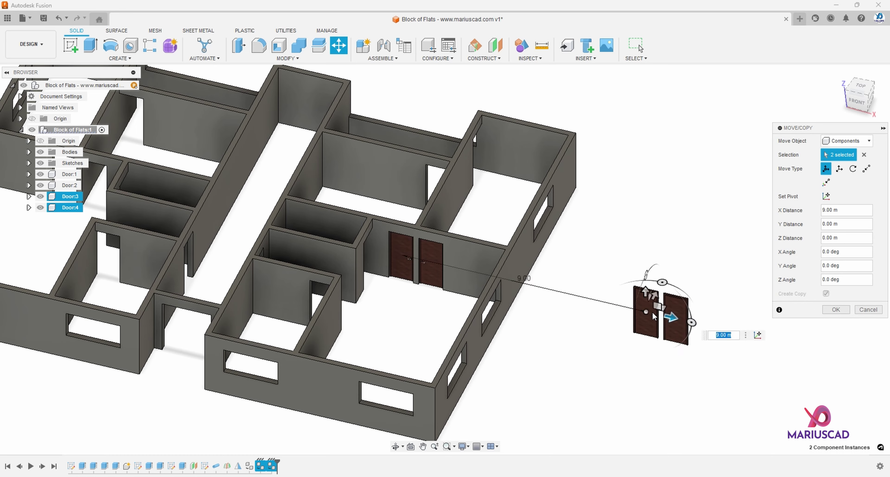
key(Return)
Start Align on one of the two new door copies, picking the bottom of its frame's side face.
key(alt+a)
scroll(637, 337, up, 5)
shift+middle_drag(633, 297, 672, 336)
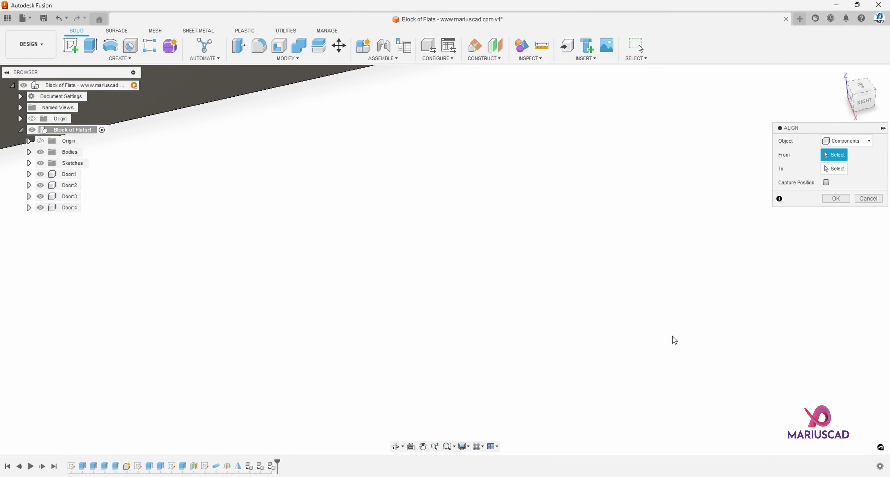
scroll(672, 336, down, 3)
middle_drag(297, 359, 593, 243)
scroll(615, 256, up, 4)
click(656, 283)
Align that door copy to the jamb of the small front room's opening, flipping its direction.
scroll(535, 293, down, 3)
middle_drag(443, 270, 667, 297)
scroll(444, 212, down, 4)
shift+middle_drag(445, 212, 584, 242)
scroll(576, 214, up, 2)
click(576, 215)
click(825, 182)
click(836, 226)
Start Align on the remaining door copy, picking the bottom midpoint of its frame's outer side face.
scroll(656, 238, down, 5)
middle_drag(760, 311, 580, 228)
shift+middle_drag(580, 228, 585, 275)
shift+middle_drag(537, 306, 621, 293)
middle_drag(621, 293, 568, 236)
scroll(540, 196, up, 5)
key(alt+a)
scroll(534, 193, up, 3)
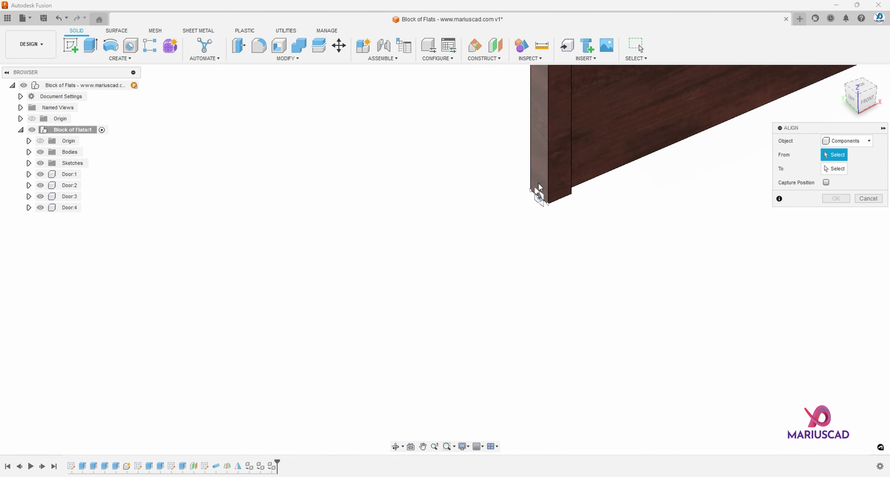
click(538, 196)
Align the remaining door copy to the jamb of the opening perpendicular to the wall with the first two doors.
scroll(538, 196, down, 6)
shift+middle_drag(539, 196, 428, 247)
scroll(428, 247, up, 4)
click(416, 271)
scroll(416, 270, down, 3)
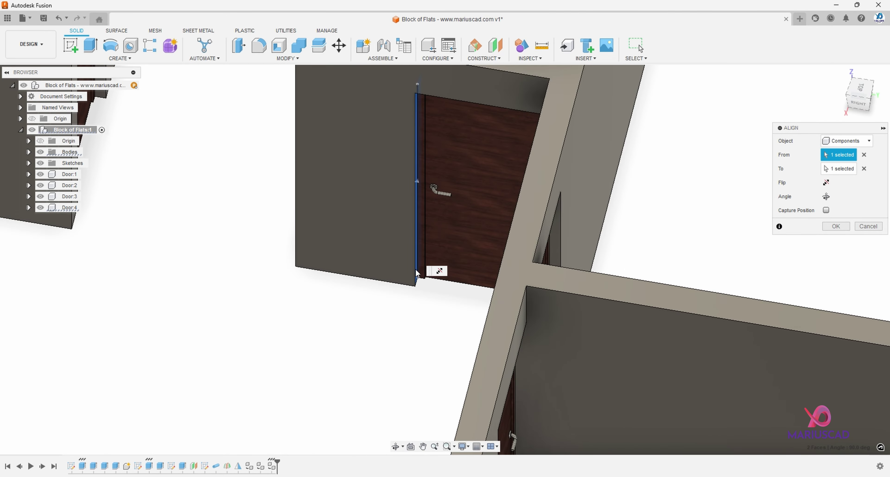
click(832, 226)
Select all four placed doors and create copies of them moved outside the building.
scroll(433, 276, down, 6)
shift+middle_drag(433, 276, 514, 286)
click(70, 174)
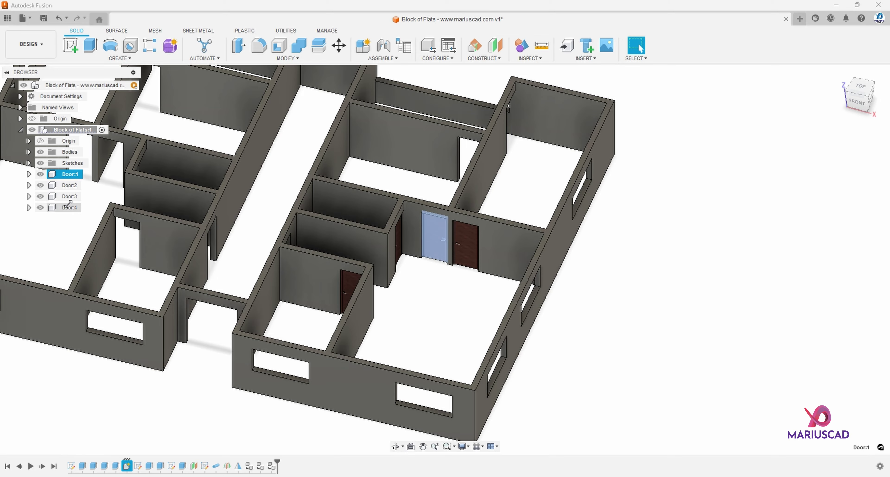
shift+click(68, 205)
key(m)
click(825, 294)
drag(461, 245, 719, 304)
click(834, 308)
Align the frontmost door copy by its frame's side face to the jamb of the back middle room's opening.
key(alt+a)
middle_drag(612, 341, 607, 254)
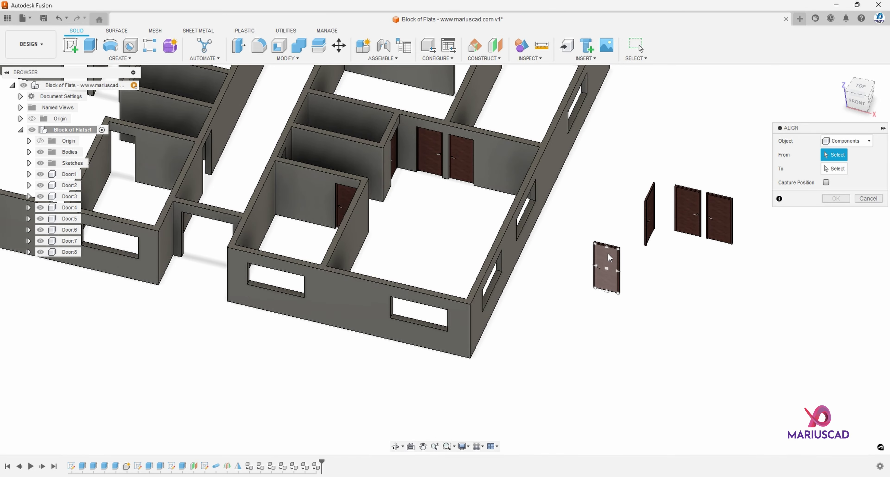
click(610, 257)
scroll(600, 334, up, 8)
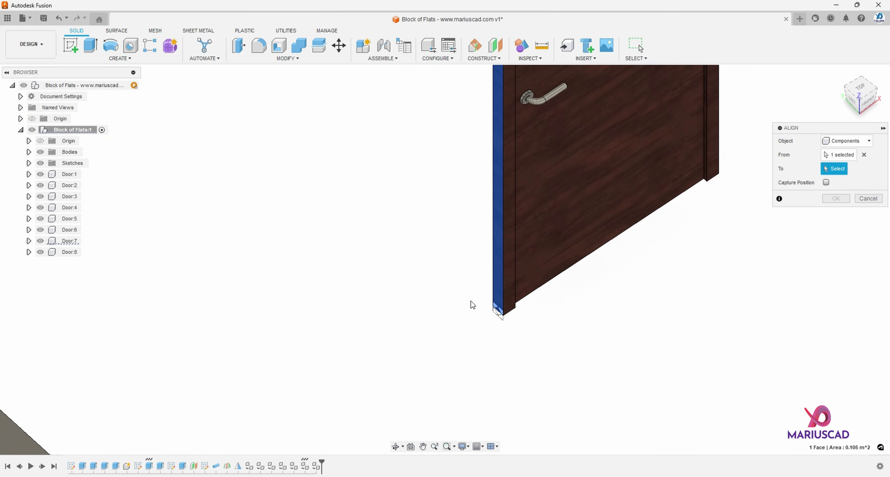
scroll(471, 302, down, 7)
shift+middle_drag(471, 301, 322, 238)
scroll(322, 219, up, 5)
click(310, 237)
click(831, 226)
Start Align on the door copy standing perpendicular to the other two, picking the bottom of its frame's side face.
scroll(505, 284, down, 5)
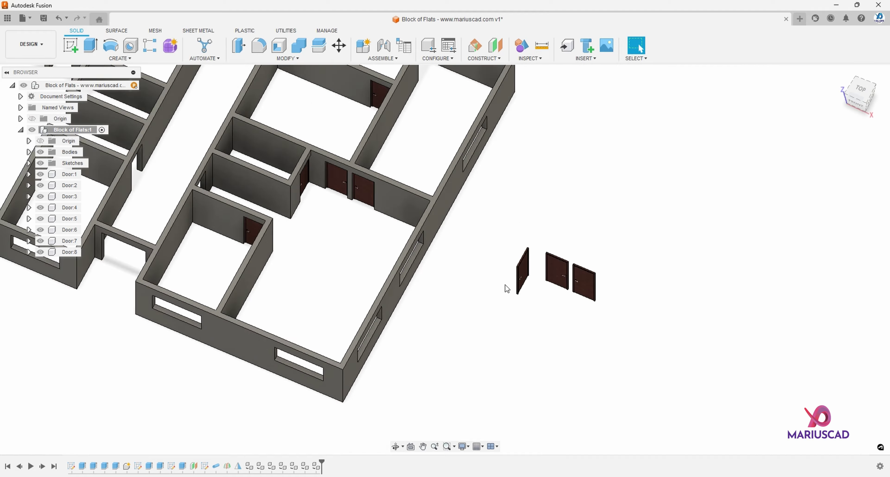
scroll(528, 293, up, 4)
key(alt+a)
scroll(553, 304, down, 3)
shift+middle_drag(536, 360, 532, 333)
scroll(518, 397, up, 8)
click(518, 400)
Align the perpendicular door copy to the opening in the corner room's partition beside the exterior wall, rotating it to fit.
scroll(518, 400, down, 8)
middle_drag(449, 216, 307, 259)
scroll(452, 376, up, 5)
middle_drag(452, 381, 461, 304)
scroll(460, 304, up, 2)
click(463, 302)
click(826, 196)
click(835, 226)
Align one of the two remaining door copies by its frame's side face to the jamb of the opening in the long corridor wall.
scroll(515, 283, down, 6)
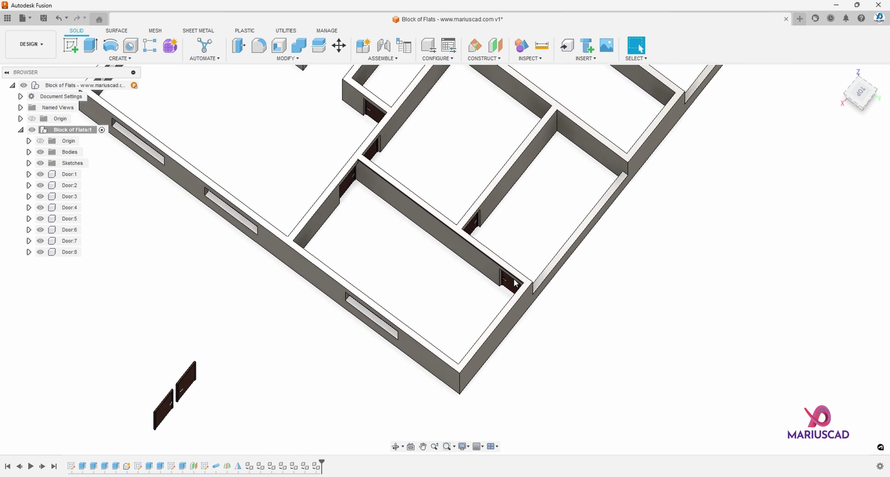
shift+middle_drag(310, 286, 477, 262)
scroll(397, 298, up, 3)
key(alt+a)
middle_drag(394, 276, 447, 346)
scroll(597, 395, up, 8)
click(652, 373)
scroll(651, 373, down, 8)
middle_drag(221, 114, 383, 279)
scroll(483, 238, up, 4)
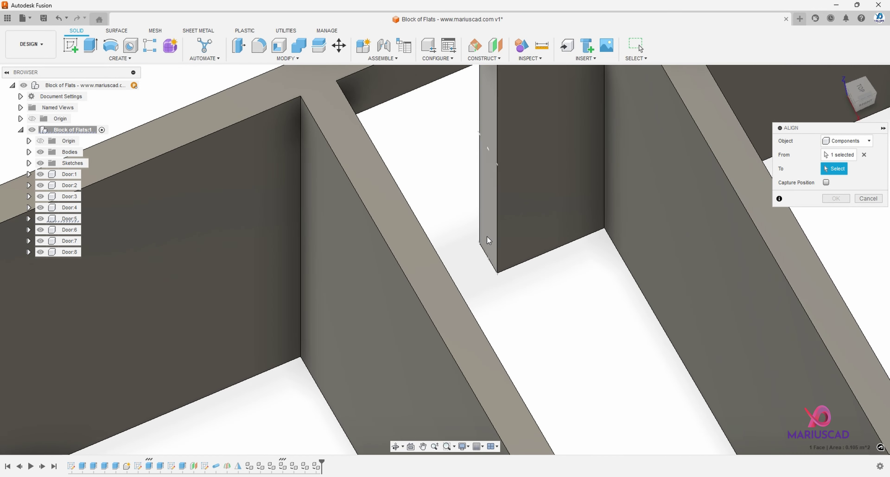
click(487, 239)
key(Return)
scroll(719, 339, down, 8)
key(Return)
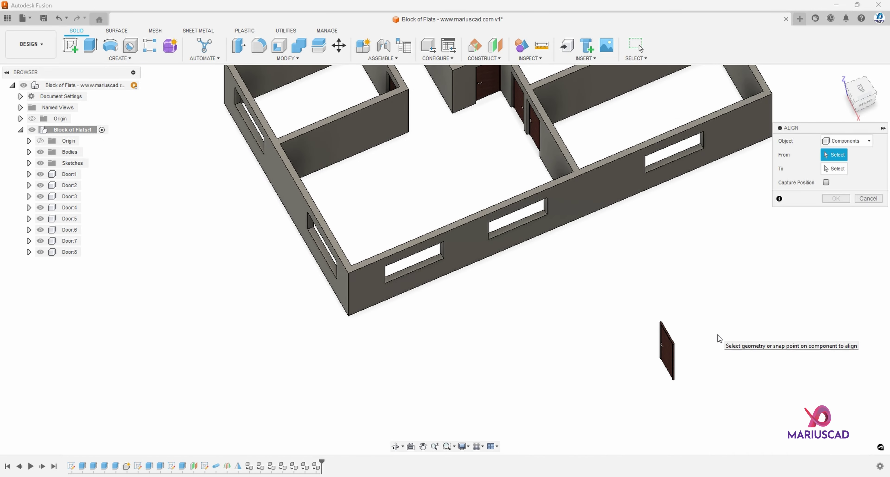
Align the last outside door copy to one jamb of the building's central front entrance, flipping and rotating it to fit.
scroll(681, 383, up, 8)
click(620, 311)
scroll(620, 311, down, 8)
middle_drag(419, 280, 671, 419)
scroll(324, 241, up, 7)
shift+middle_drag(346, 293, 456, 266)
click(330, 241)
click(826, 182)
click(825, 197)
click(826, 196)
key(Return)
Create a copy of the entrance door moved sideways toward the other half of the opening.
scroll(384, 281, down, 4)
click(69, 252)
key(m)
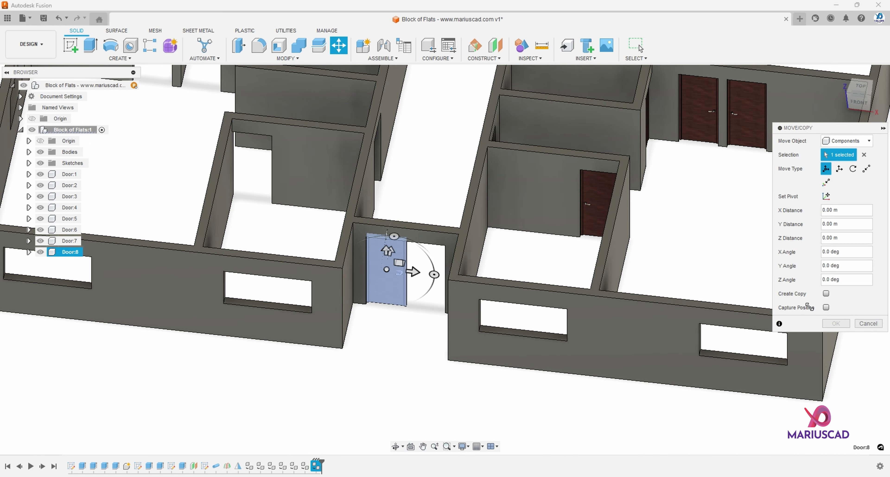
click(826, 294)
drag(413, 272, 482, 280)
key(Return)
Align the copied entrance door's frame side face to the opposite jamb, forming a double door.
key(a)
shift+middle_drag(481, 280, 539, 286)
scroll(430, 299, up, 9)
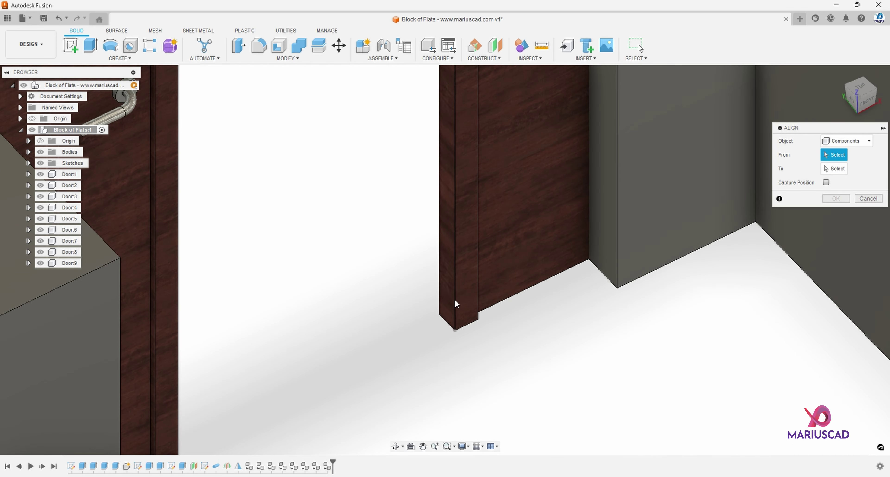
click(455, 325)
click(607, 247)
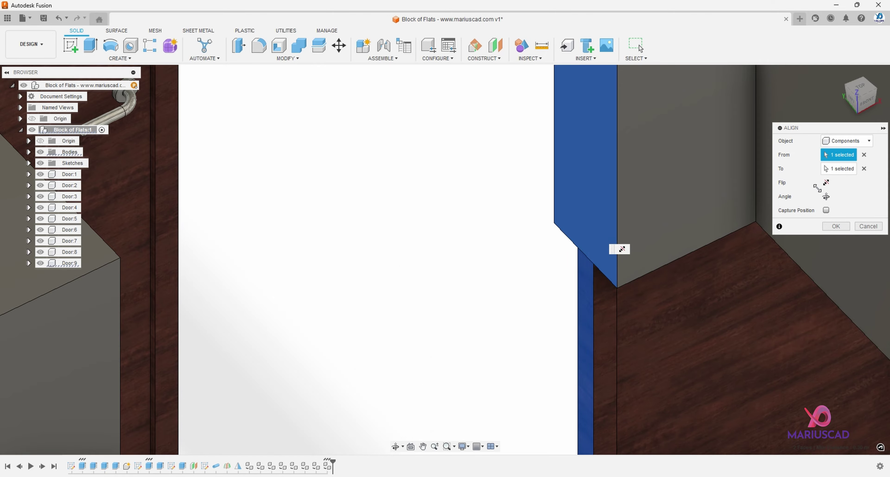
scroll(468, 263, down, 5)
key(Return)
scroll(467, 262, down, 8)
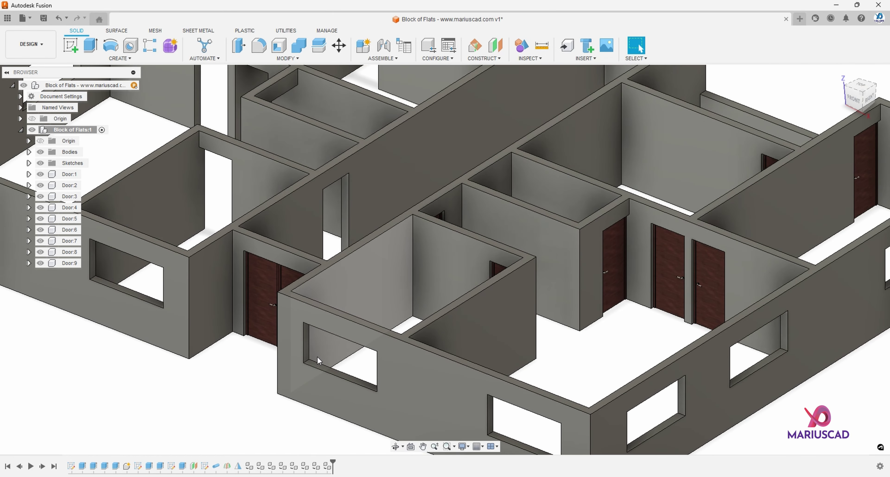
Search the appearance library for white paint and apply Paint - Enamel Glossy (White) to the building walls.
shift+middle_drag(317, 361, 573, 304)
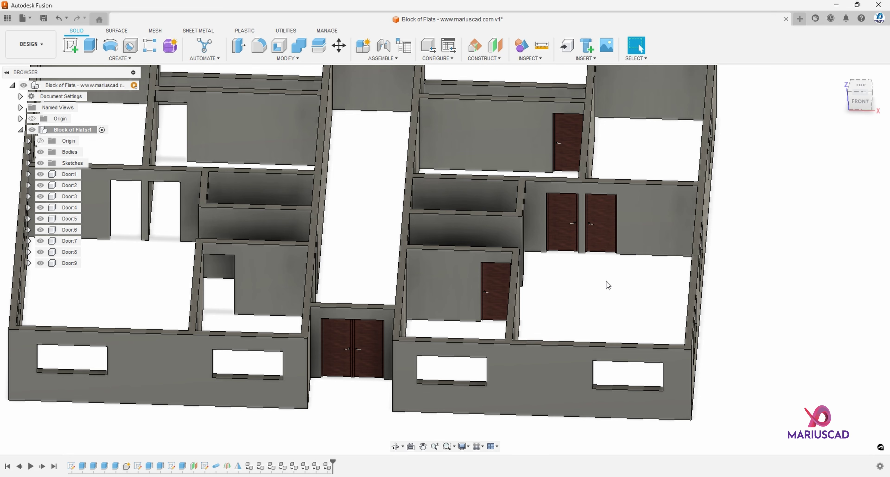
key(a)
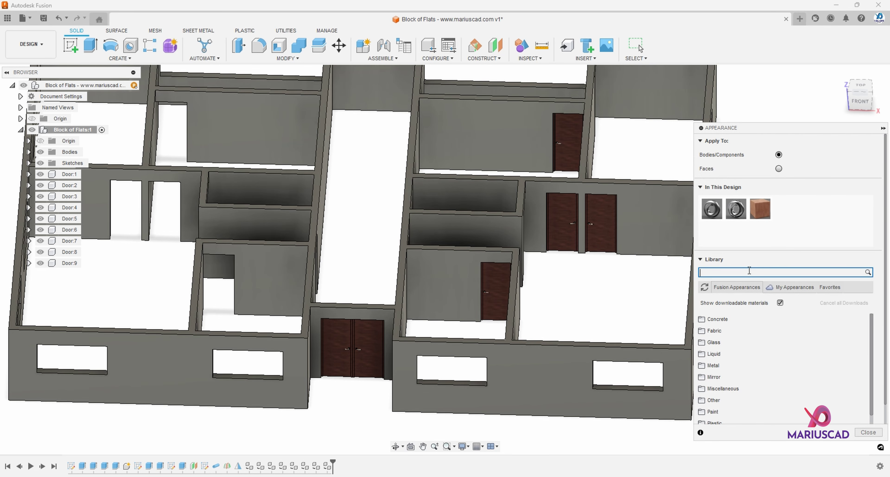
click(749, 272)
text(white paint)
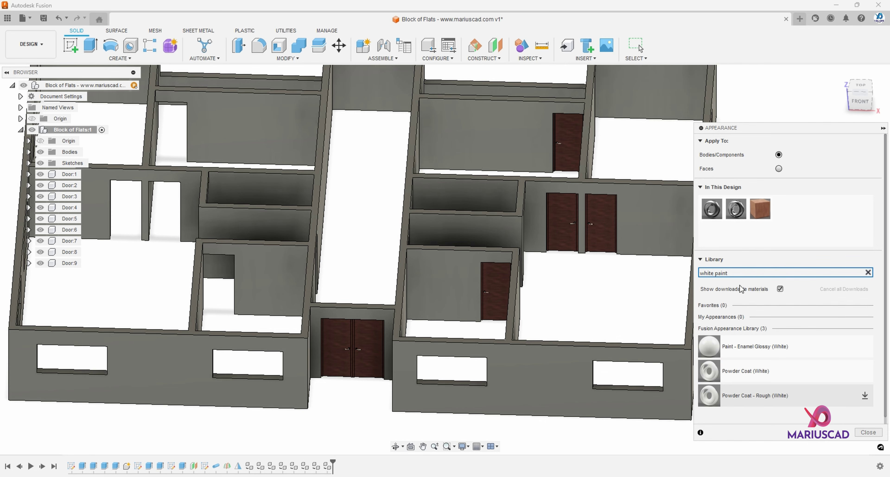
drag(745, 347, 595, 366)
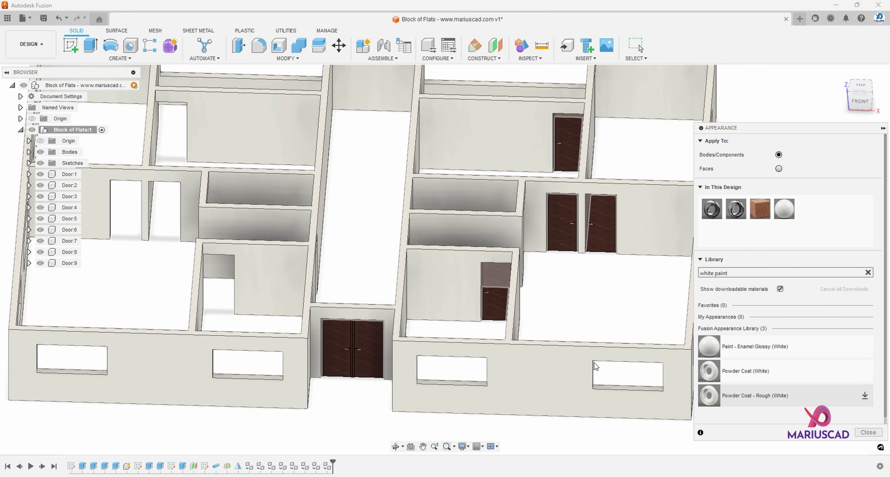
scroll(557, 336, down, 4)
key(Escape)
shift+middle_drag(554, 336, 501, 311)
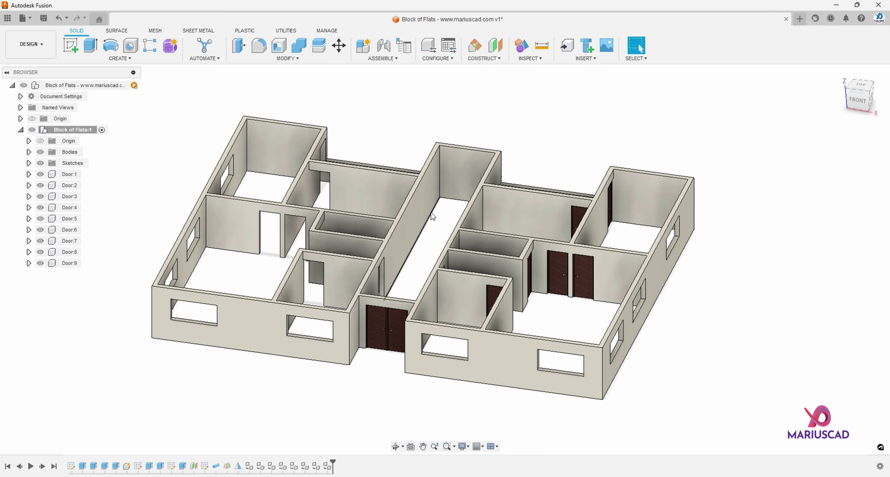
Mirror the components Door:1 through Door:7 across the building's central plane to fill the opposite apartment's openings.
text(smir)
key(Return)
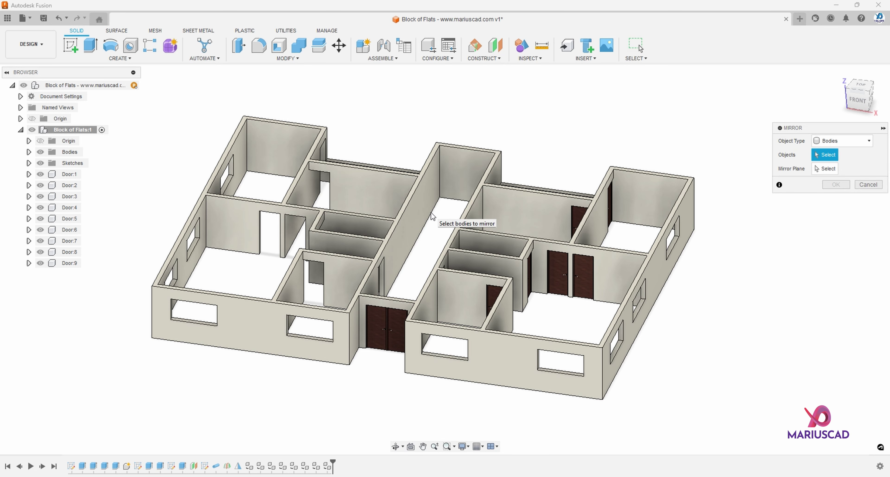
click(851, 139)
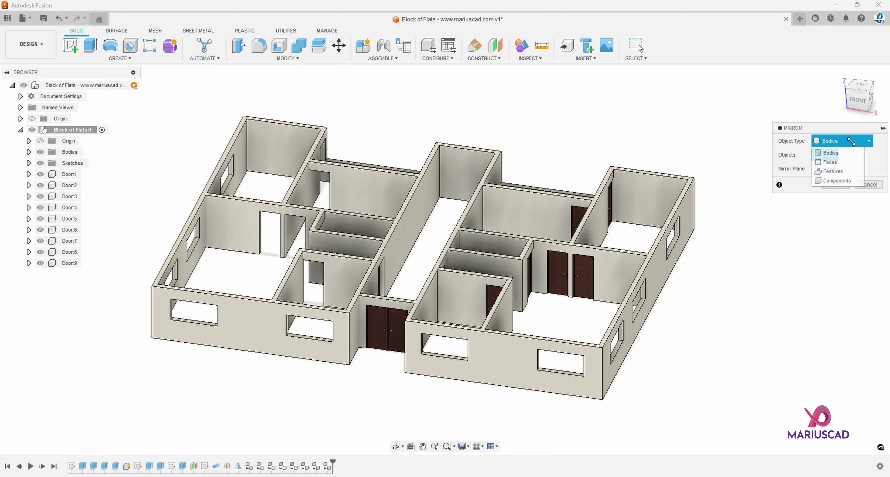
click(834, 182)
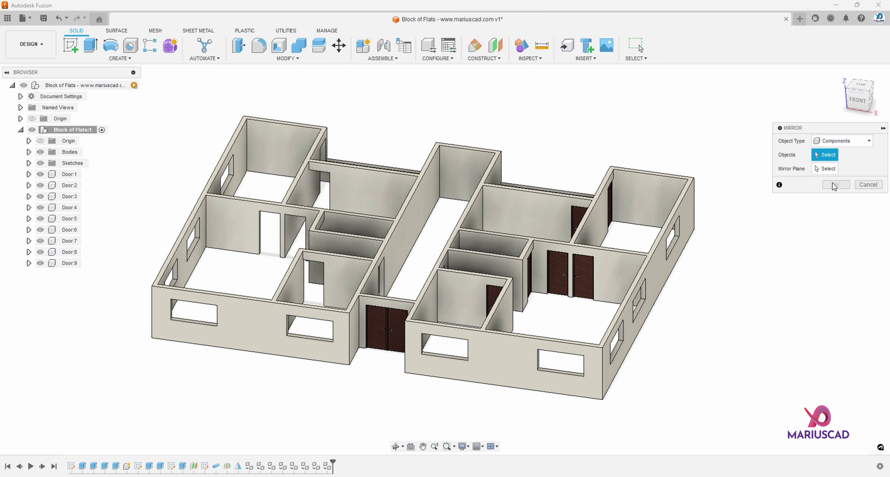
click(71, 174)
shift+click(67, 241)
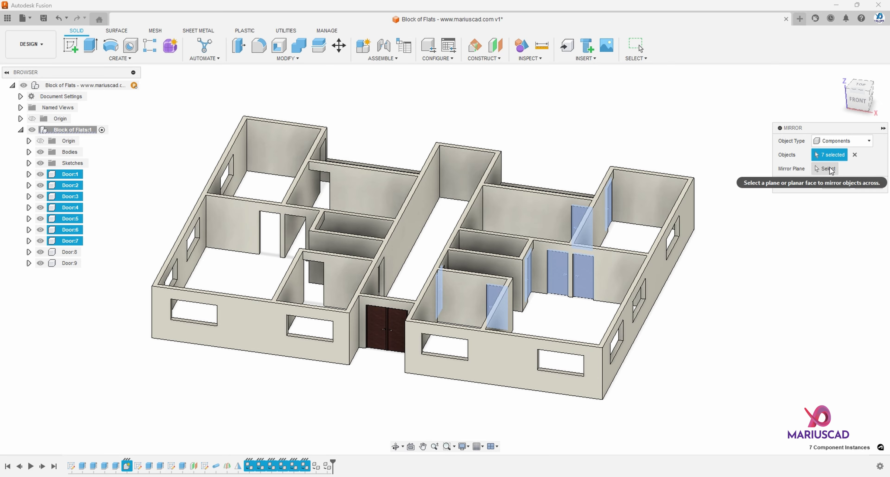
click(830, 169)
shift+middle_drag(478, 257, 529, 274)
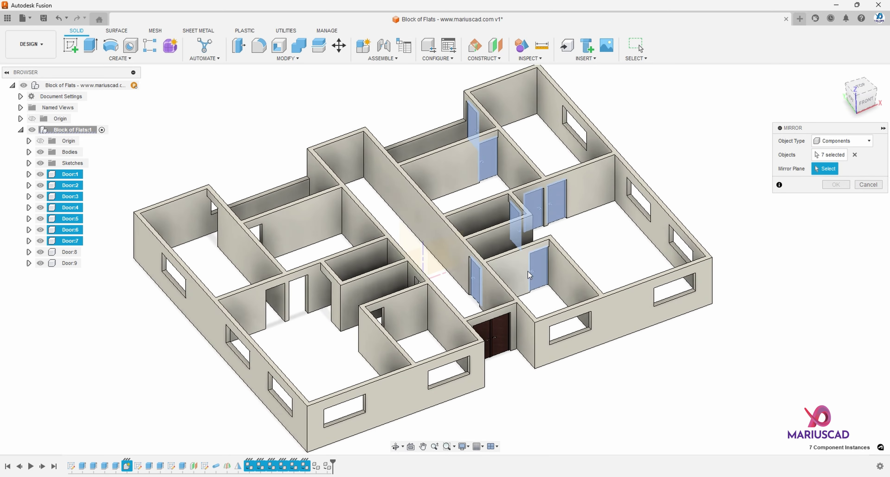
click(413, 247)
click(832, 185)
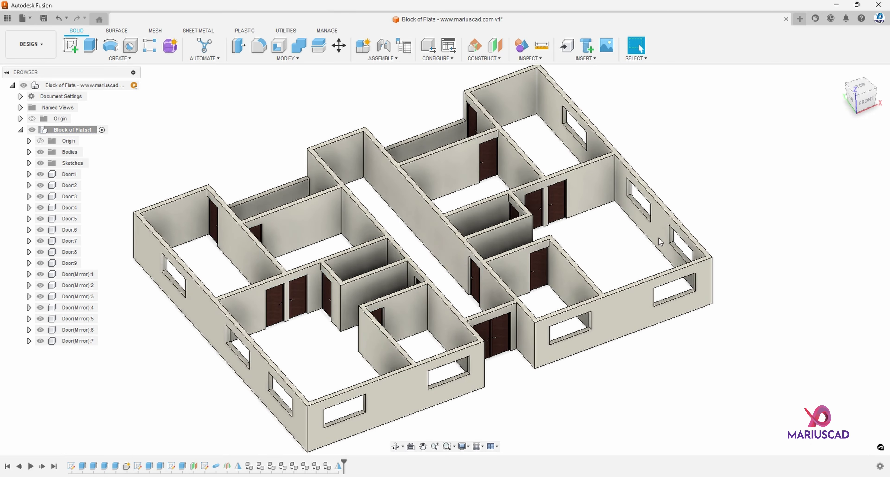
Create a new internal component named Window inside the Block of Flats component.
shift+middle_drag(422, 258, 464, 296)
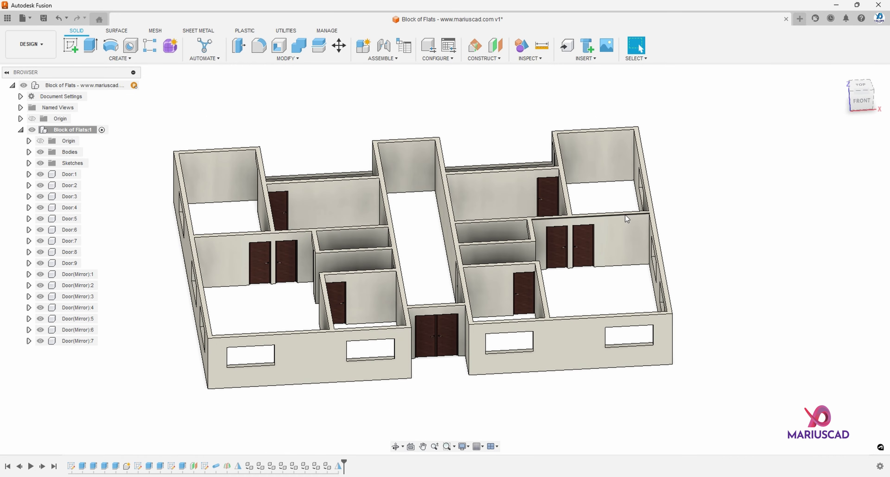
middle_drag(669, 279, 629, 265)
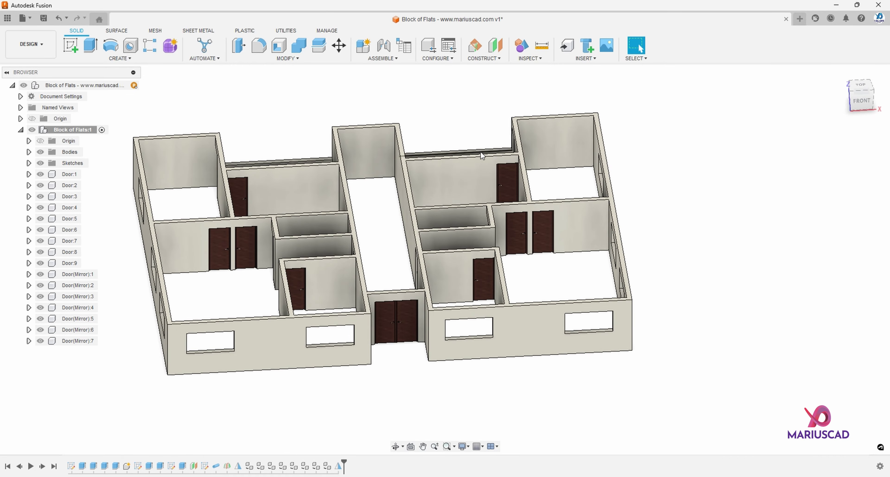
shift+middle_drag(480, 151, 378, 227)
scroll(446, 348, up, 4)
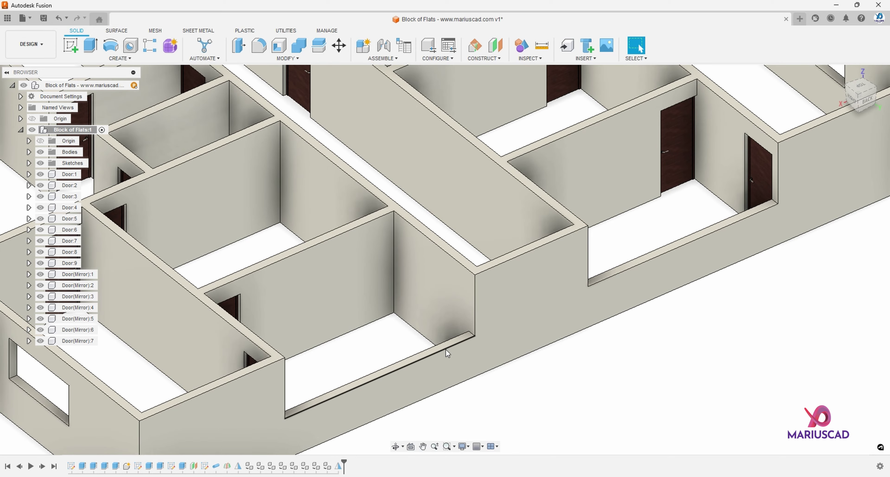
scroll(445, 348, down, 6)
shift+middle_drag(427, 333, 468, 290)
click(93, 59)
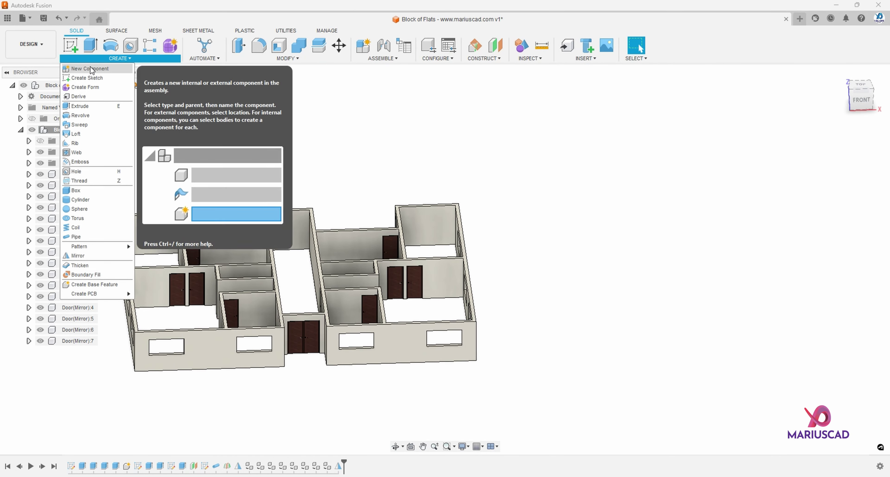
click(88, 70)
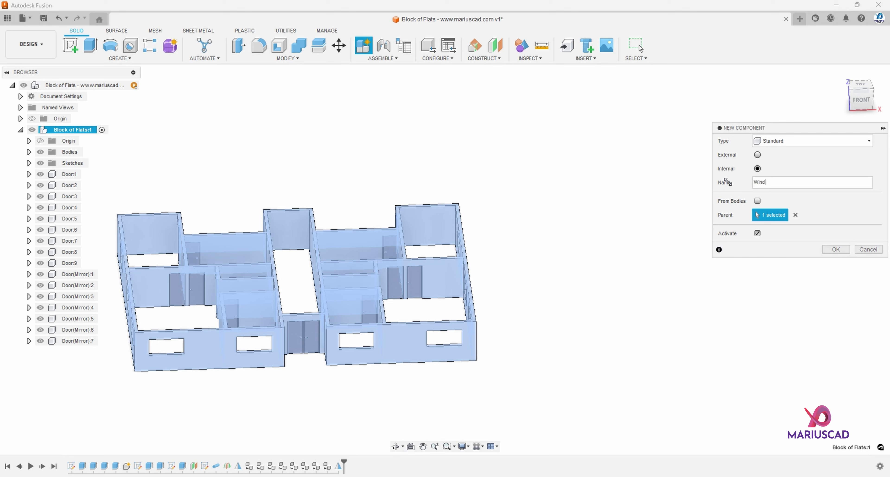
key(Return)
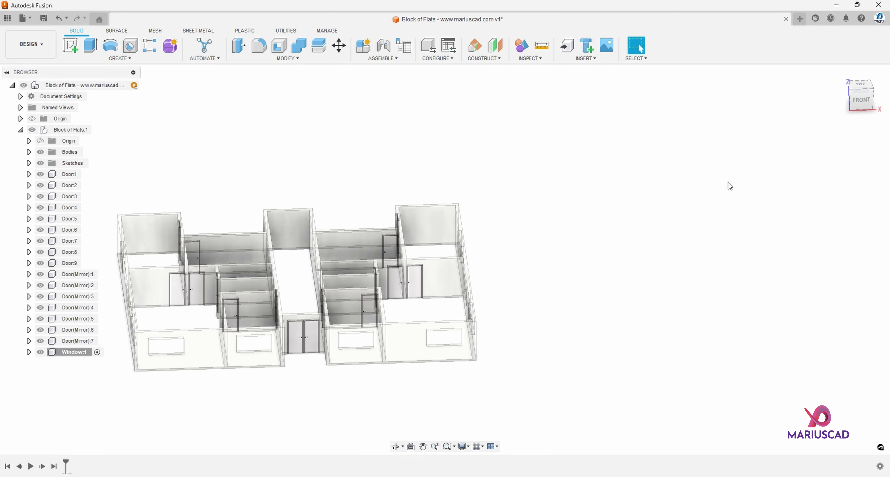
Sketch a rectangle 2 m wide and 1 m high on the front plane, in the empty space beside the building.
click(75, 45)
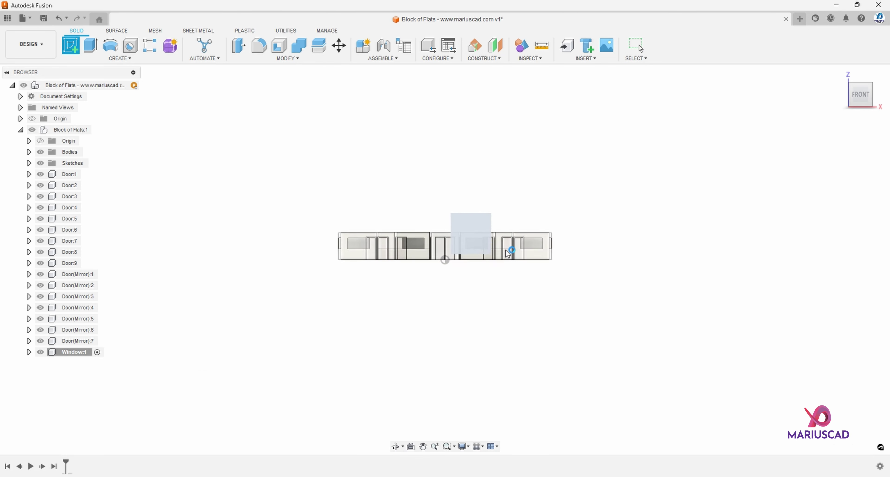
middle_drag(673, 217, 535, 234)
scroll(498, 244, up, 6)
key(r)
click(386, 244)
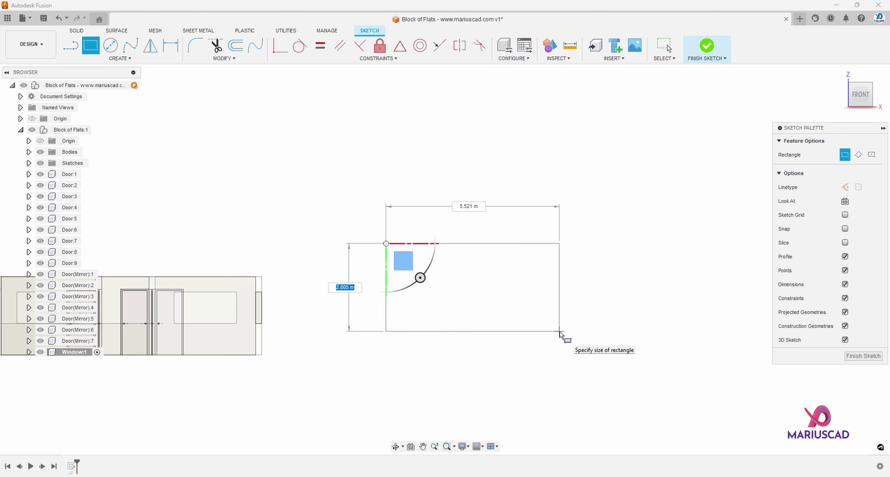
text(1)
key(Tab)
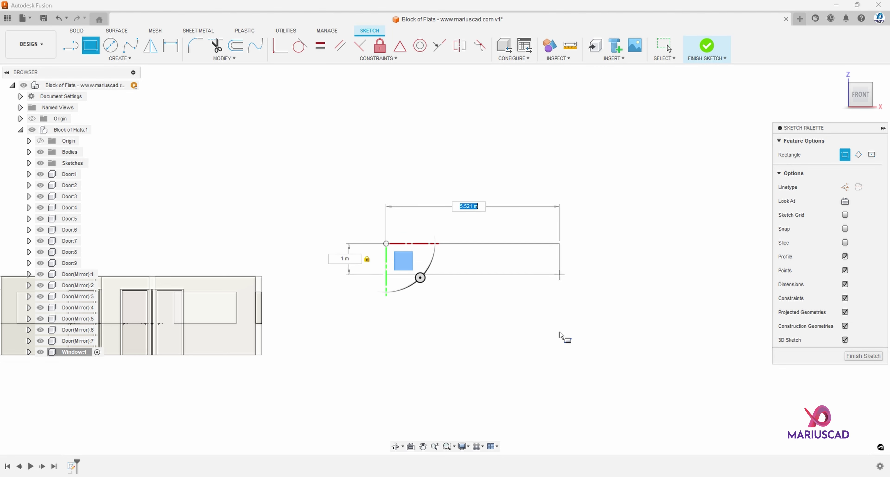
key(Return)
key(Escape)
Offset the window rectangle inward by 0.05 m to outline the frame.
scroll(435, 203, up, 6)
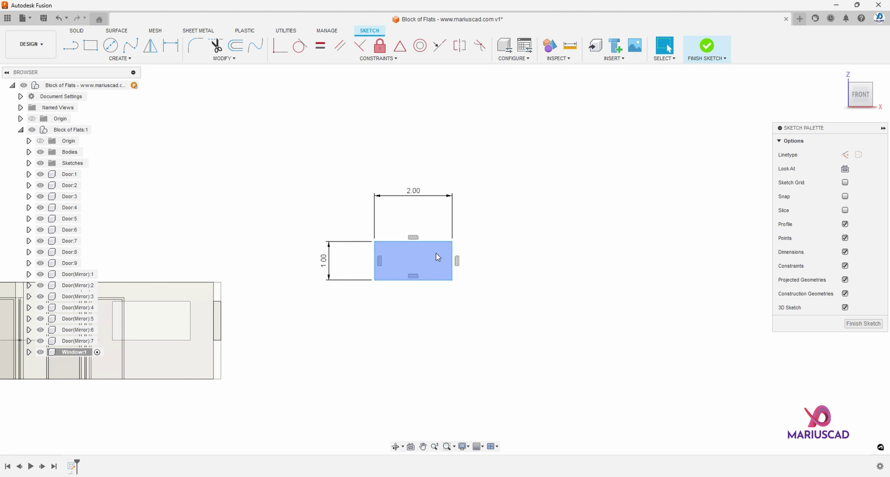
click(236, 44)
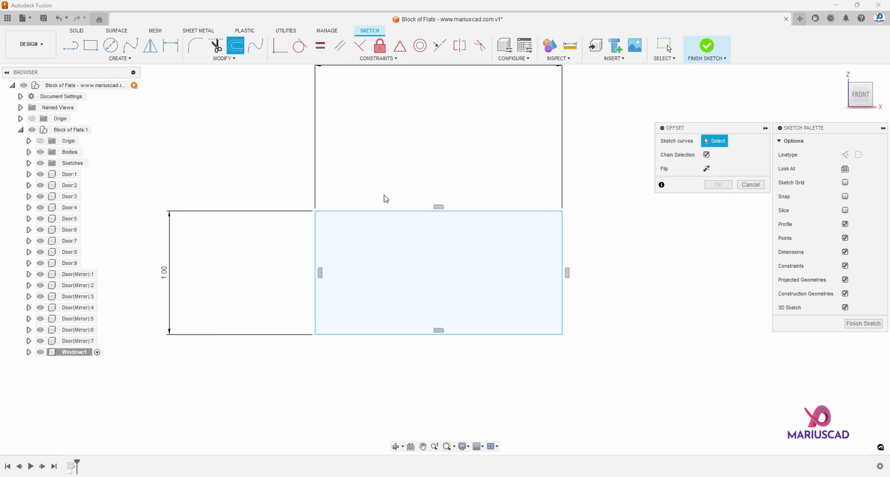
click(386, 212)
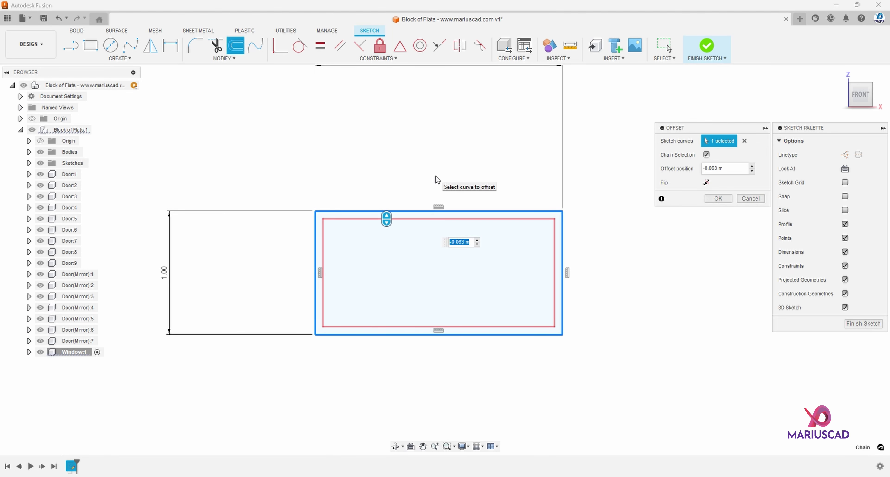
text(-0.05)
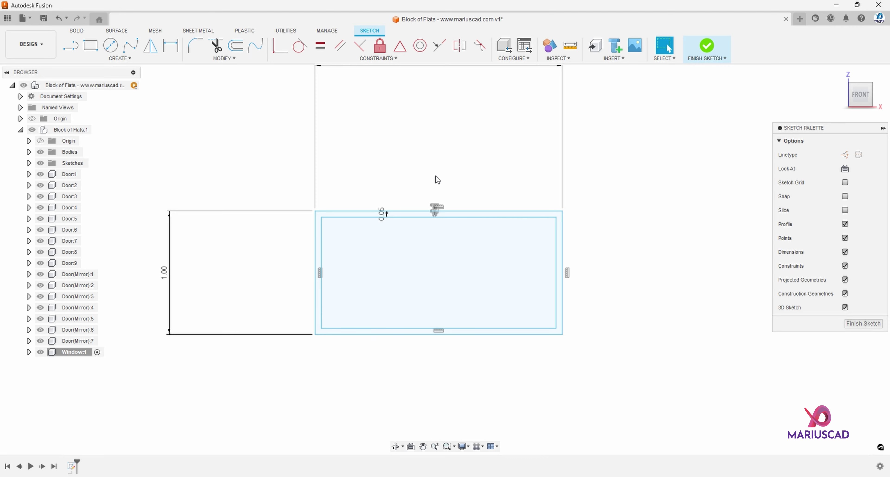
Extrude the window frame profile symmetrically by 0.05 m as a new body.
key(e)
click(463, 214)
shift+middle_drag(498, 254, 481, 258)
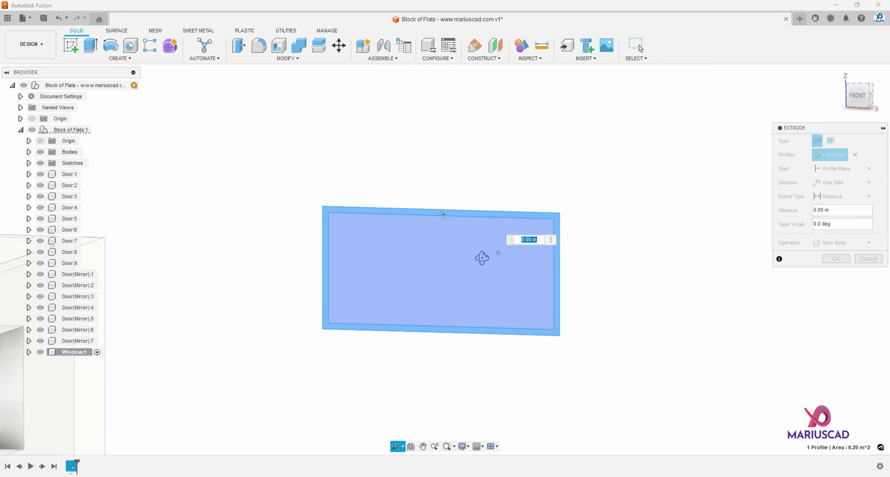
click(857, 182)
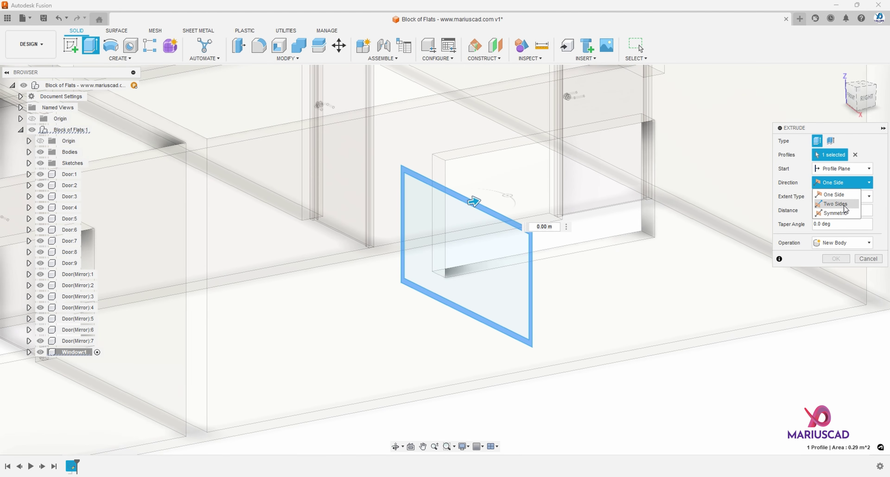
click(835, 213)
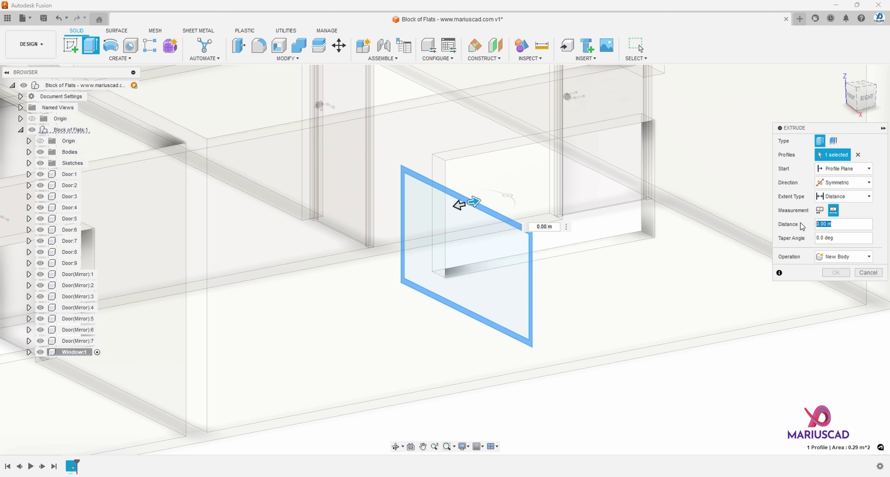
text(0.05)
click(836, 272)
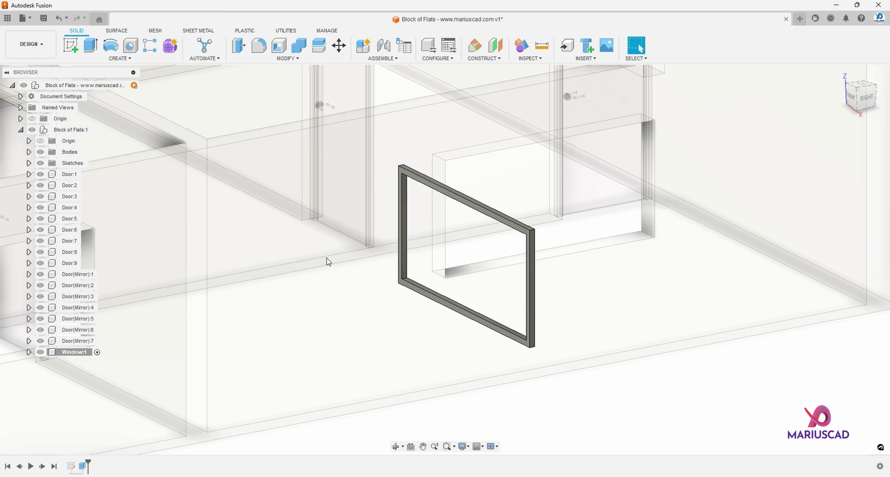
Extrude the window sketch's inner profile symmetrically by 0.02 m as a new body for the glass pane.
click(29, 352)
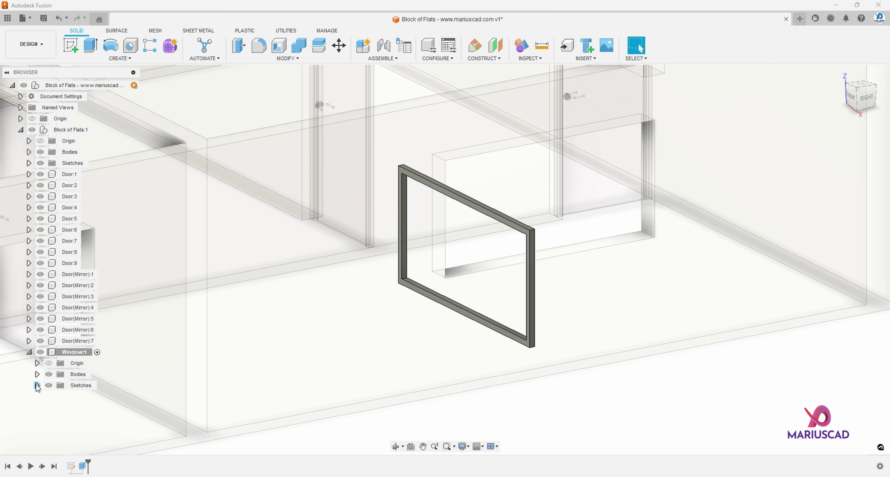
click(56, 397)
key(e)
click(463, 266)
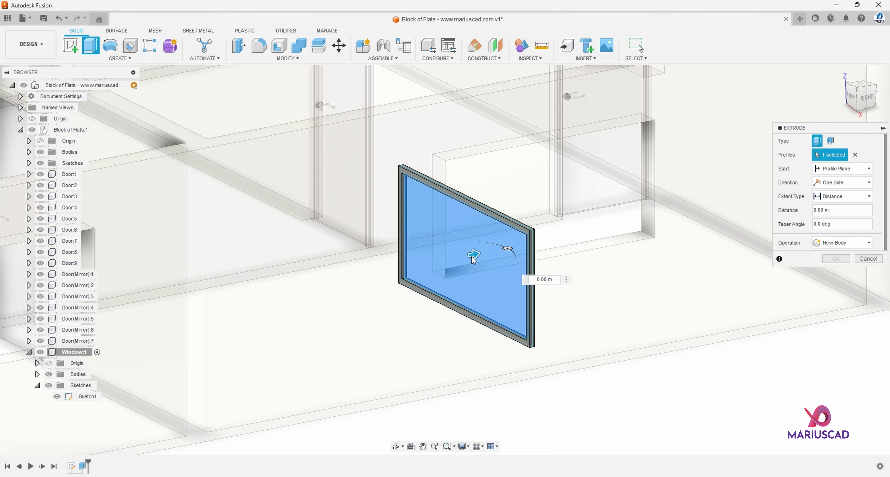
click(838, 183)
click(839, 213)
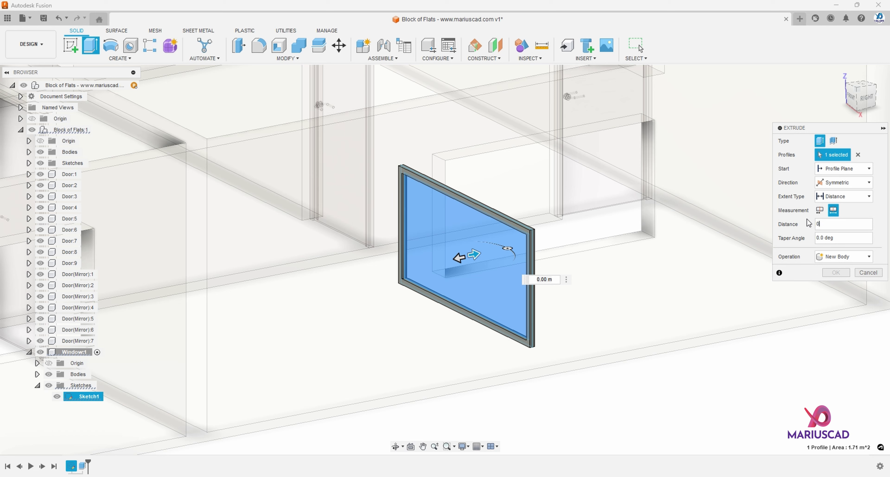
click(829, 256)
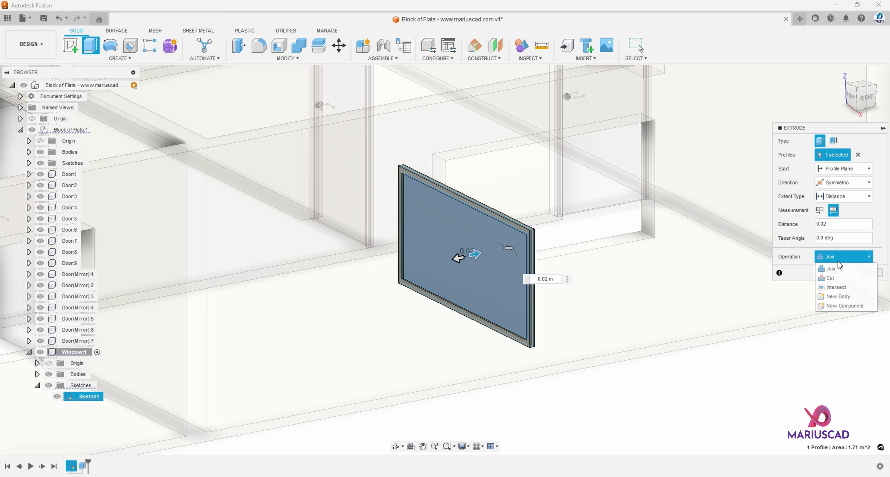
click(839, 292)
click(836, 272)
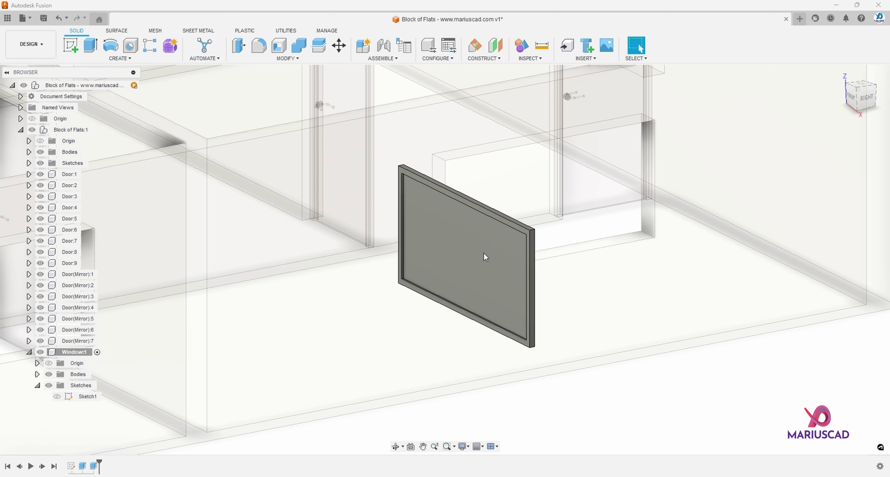
Apply the wood appearance already in the design to the window frame body.
scroll(484, 252, up, 1)
key(a)
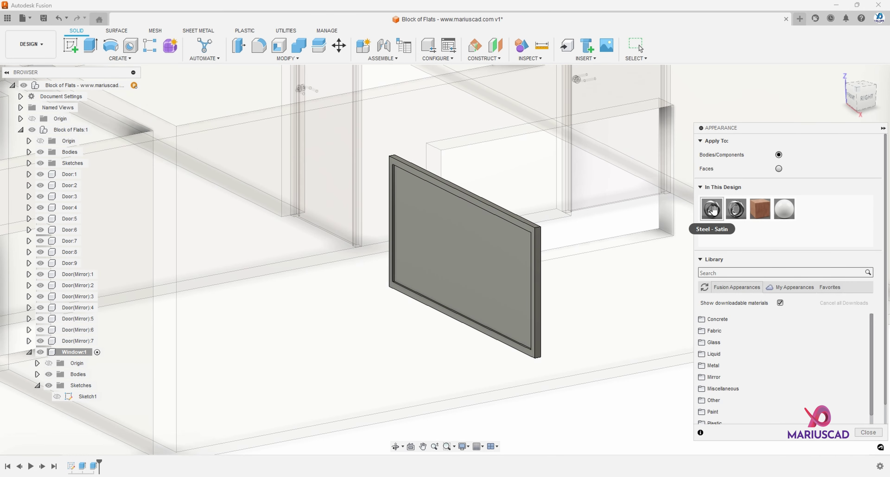
drag(762, 211, 538, 263)
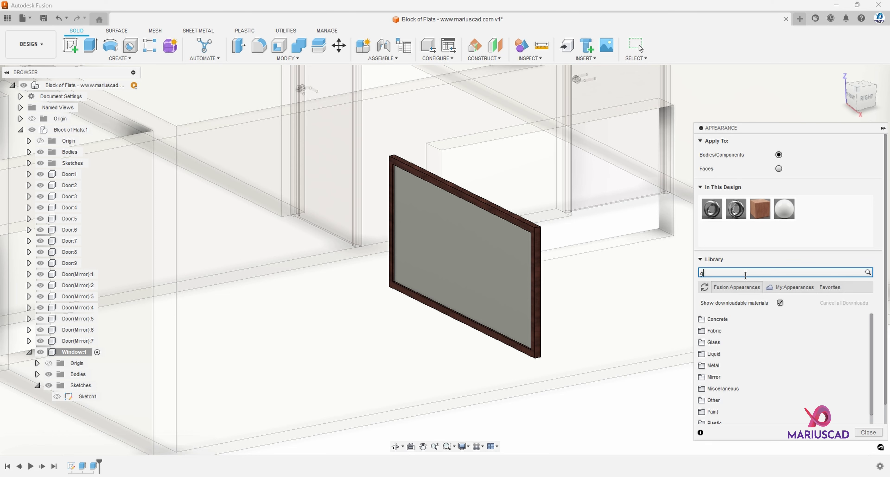
Search the appearance library for glass and apply Glass - Frosted Medium to the window pane body.
key(Return)
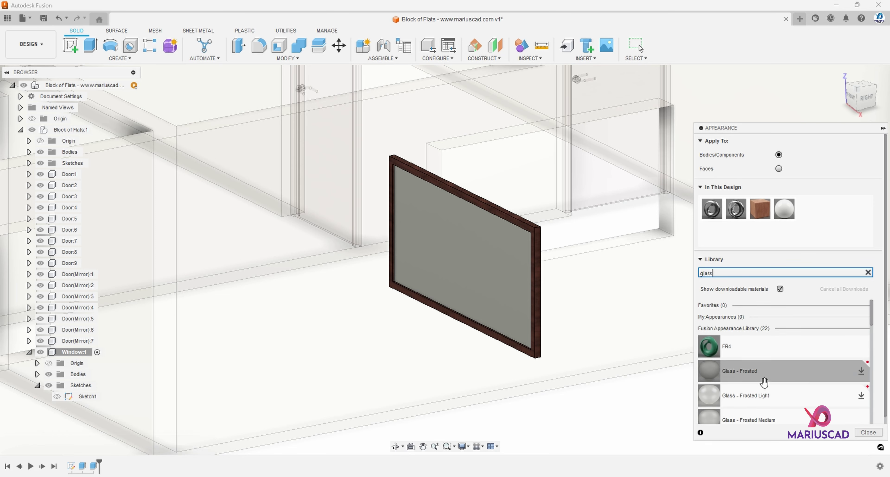
scroll(765, 396, down, 1)
drag(765, 396, 520, 312)
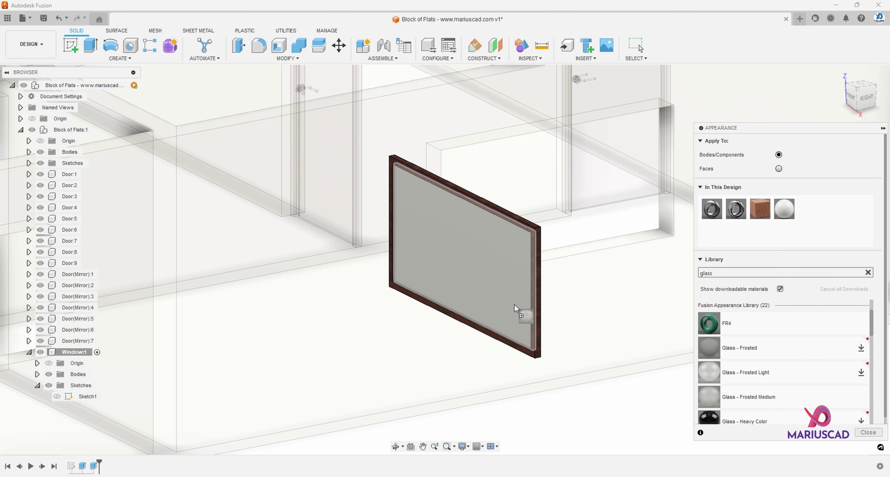
scroll(565, 286, down, 2)
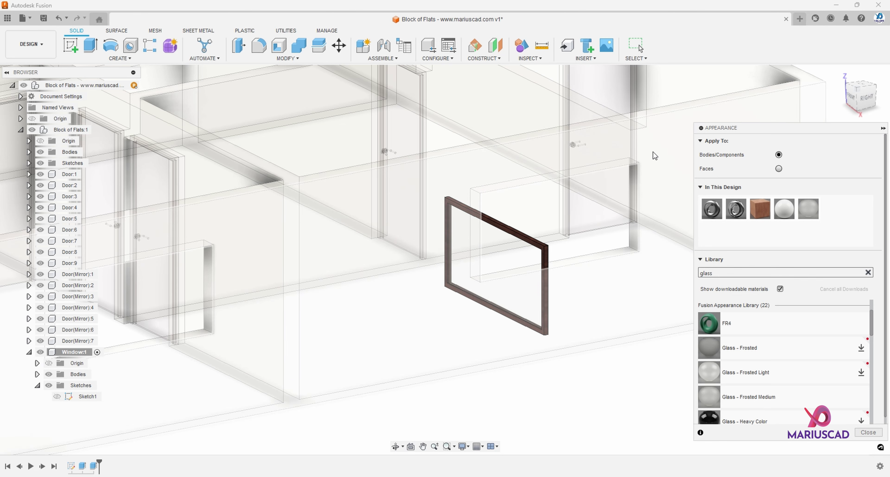
key(Escape)
Rename the Window component as Normal Window and activate the Block of Flats component.
scroll(411, 162, down, 3)
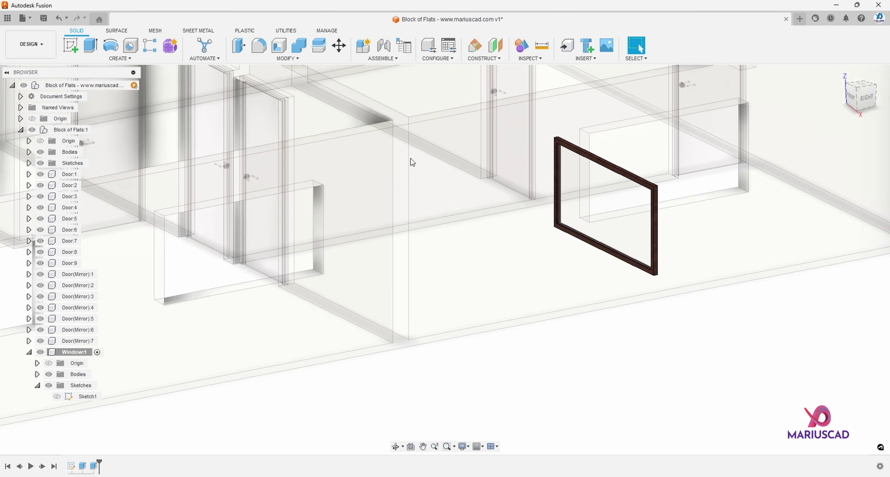
double_click(77, 353)
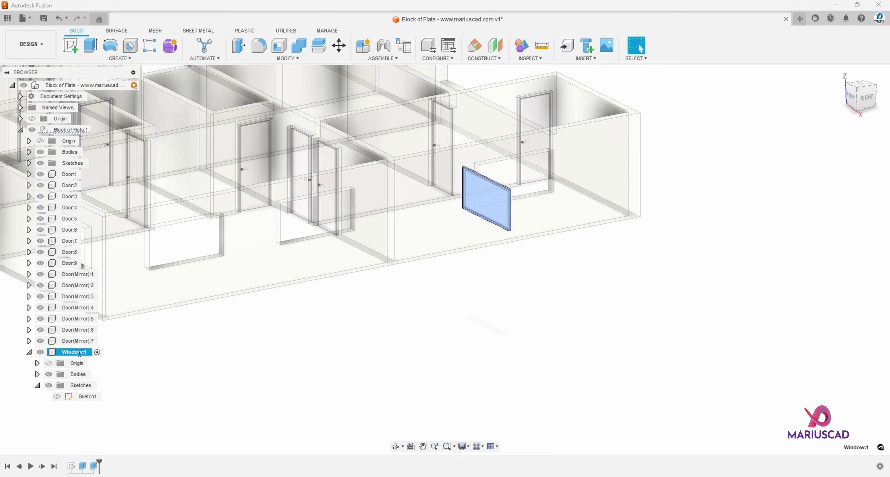
key(Home)
text(N)
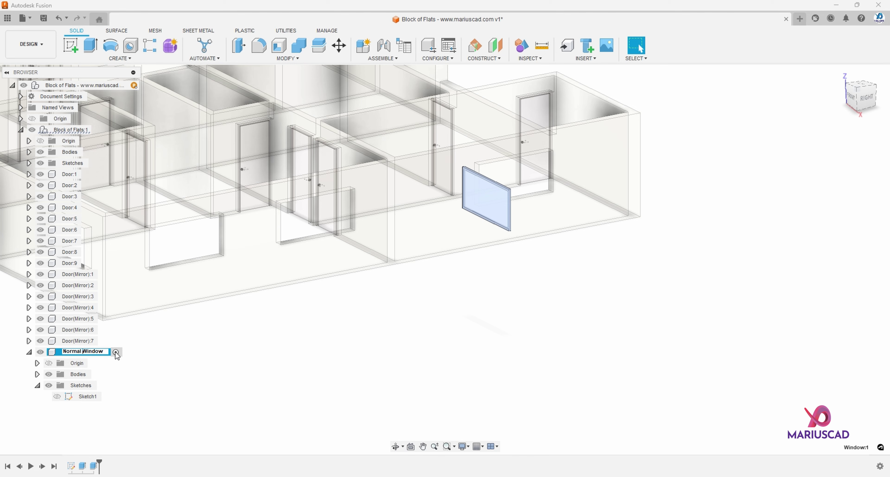
click(116, 352)
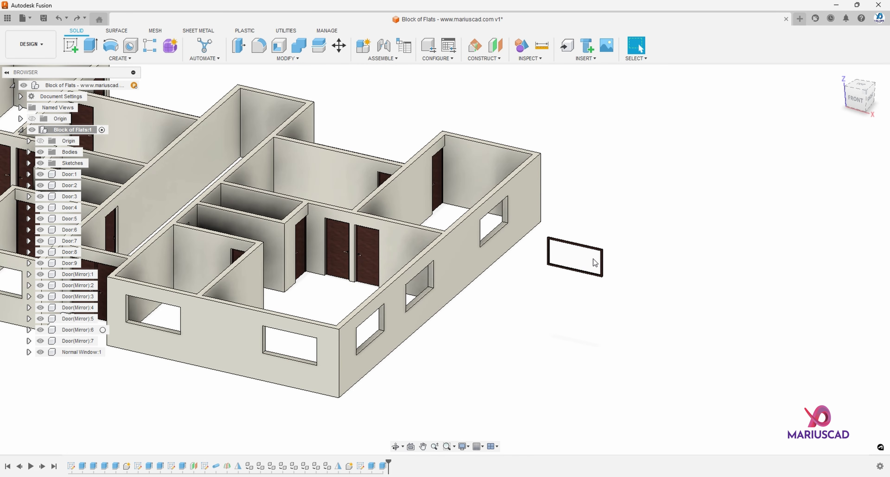
Align the Normal Window's side face with the side of the front wall opening nearer the entrance, turning it upright in the opening.
text(sali)
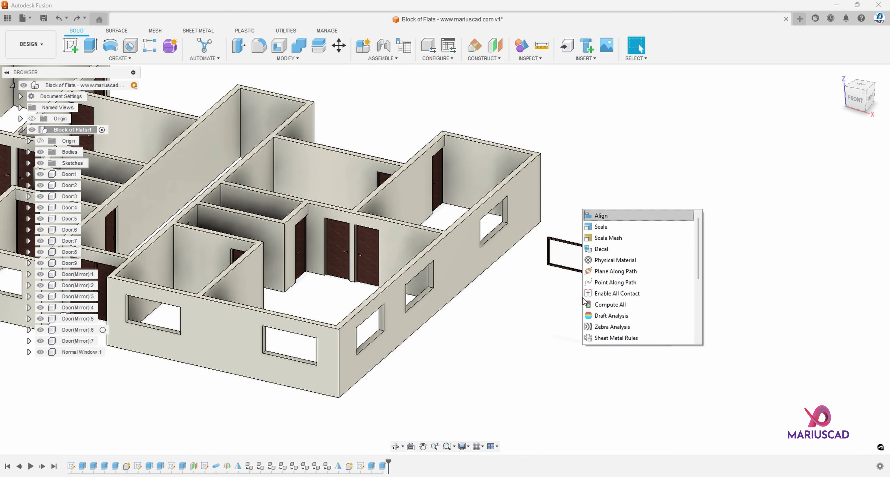
key(Return)
scroll(658, 290, up, 4)
scroll(536, 233, up, 5)
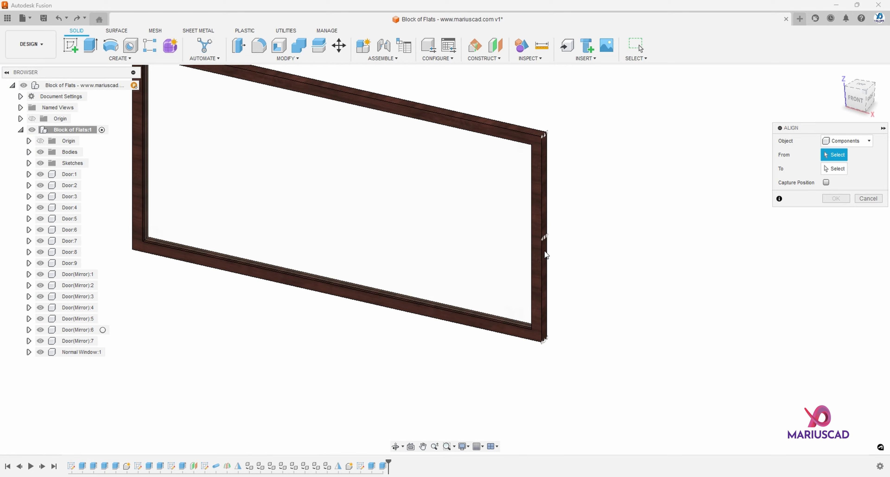
shift+middle_drag(544, 243, 518, 247)
scroll(546, 313, up, 2)
click(546, 337)
scroll(547, 337, down, 9)
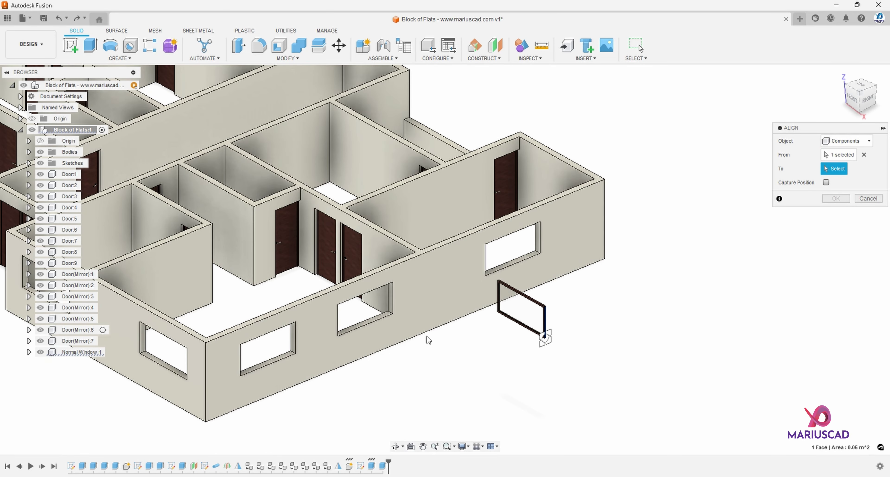
shift+middle_drag(427, 338, 511, 345)
middle_drag(461, 365, 466, 242)
scroll(349, 347, up, 4)
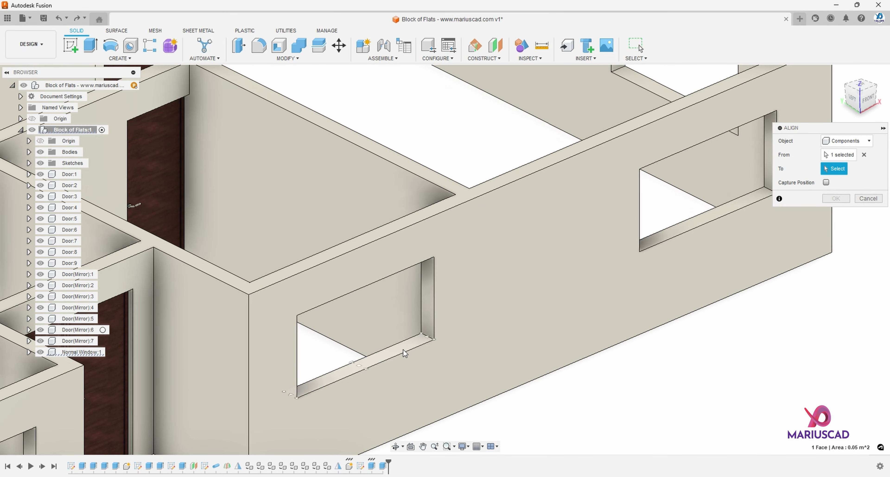
click(427, 326)
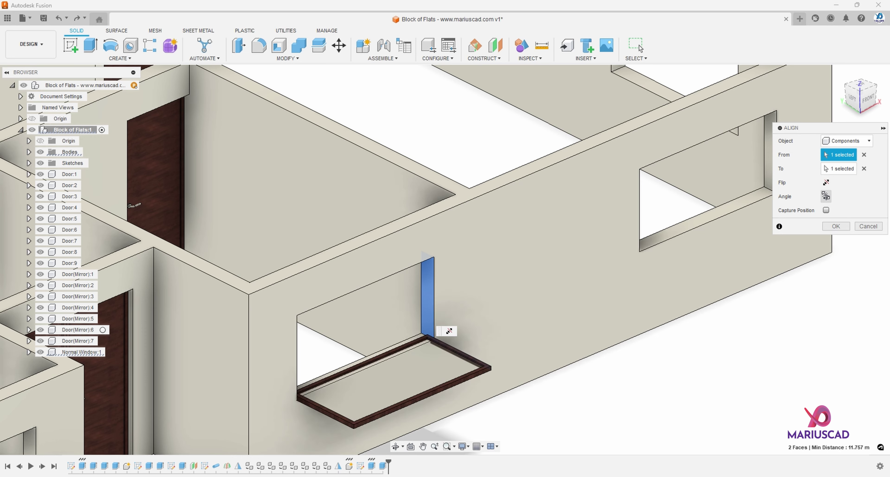
click(834, 226)
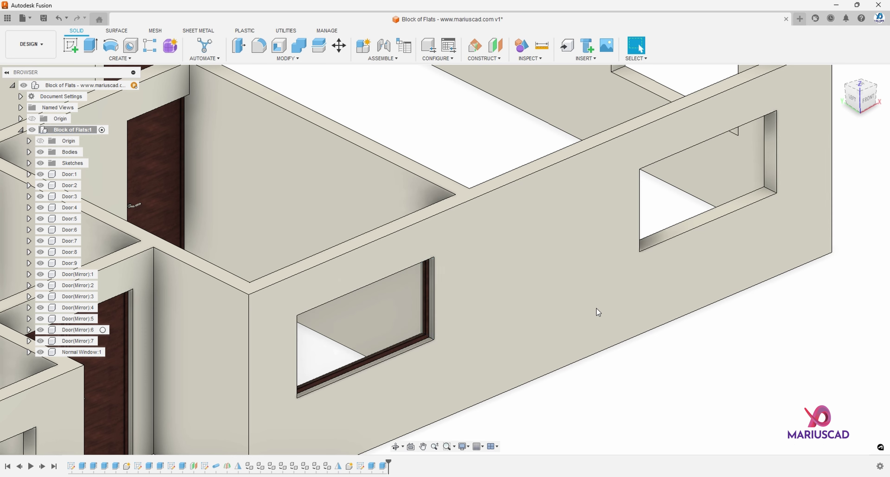
Create a copy of the Normal Window and move it into the empty space in front of the building.
scroll(596, 309, down, 5)
shift+middle_drag(596, 309, 475, 306)
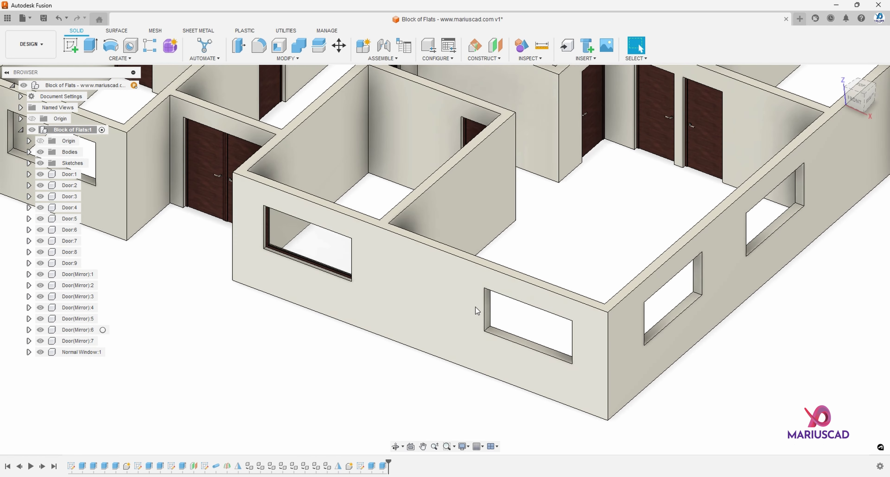
scroll(475, 306, down, 2)
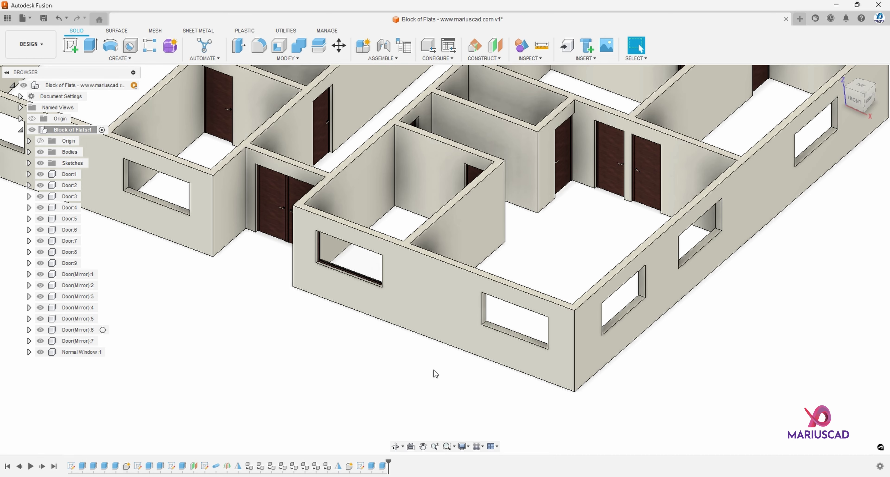
click(82, 352)
key(m)
click(825, 294)
drag(350, 286, 633, 394)
key(Return)
Align the copied window into the front wall opening near the building's corner, flipping its direction.
text(sal)
key(Return)
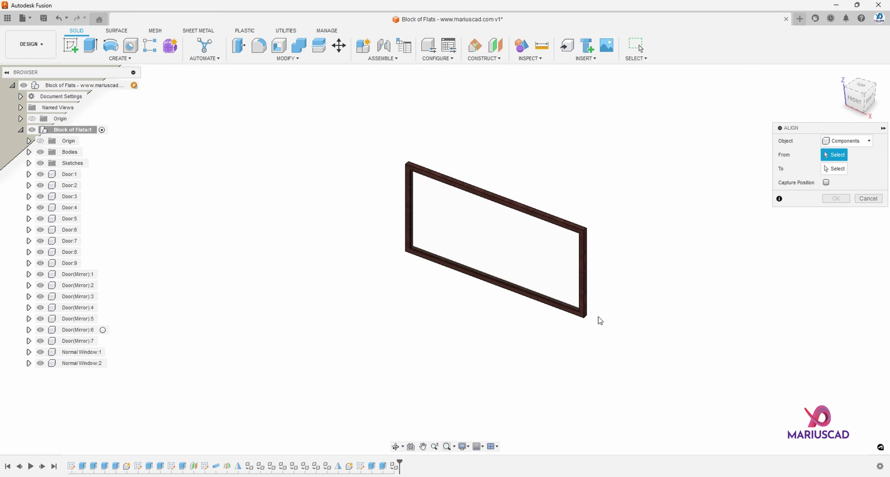
click(584, 317)
scroll(496, 329, down, 5)
shift+middle_drag(485, 329, 583, 328)
scroll(407, 308, up, 5)
click(404, 307)
click(826, 183)
click(834, 226)
scroll(568, 259, down, 5)
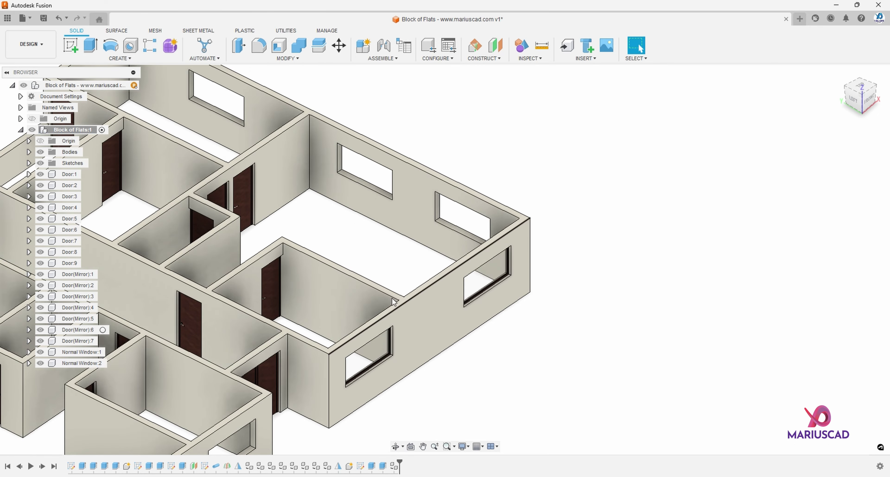
click(81, 363)
key(m)
key(Escape)
Copy both front wall windows together and move the copies 9.50 m along X, outside the building.
click(81, 352)
ctrl+click(81, 363)
key(m)
click(826, 294)
drag(384, 342, 640, 231)
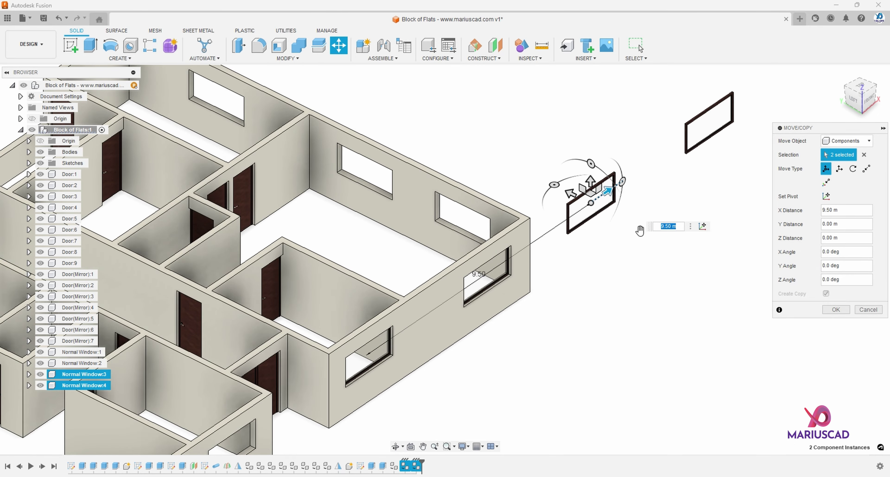
key(Return)
Align one of the two new window copies into the side wall opening nearest the front corner, adjusting its angle and flip.
text(sal)
key(Return)
scroll(587, 229, up, 10)
click(587, 285)
shift+middle_drag(518, 266, 354, 265)
click(415, 243)
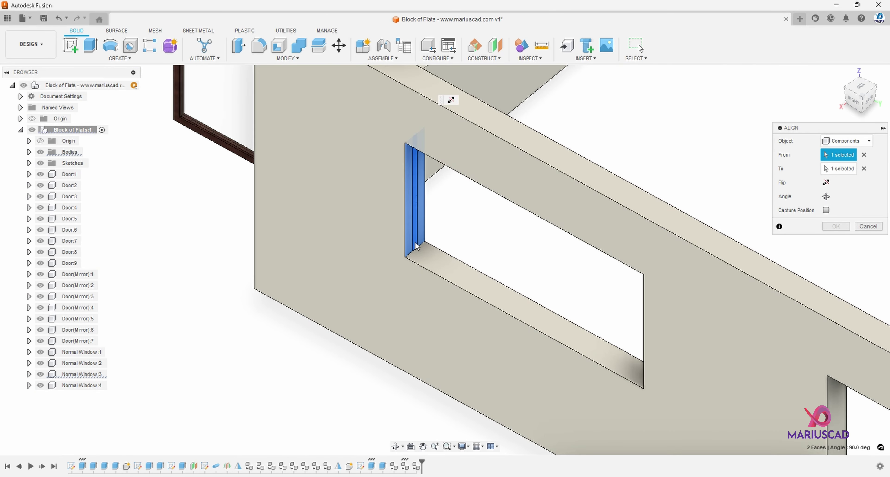
click(826, 196)
click(825, 197)
click(825, 182)
click(835, 227)
scroll(727, 241, down, 6)
Align the other new window copy into the middle opening of the side wall, adjusting its angle.
key(s)
scroll(356, 321, up, 7)
shift+middle_drag(385, 235, 401, 219)
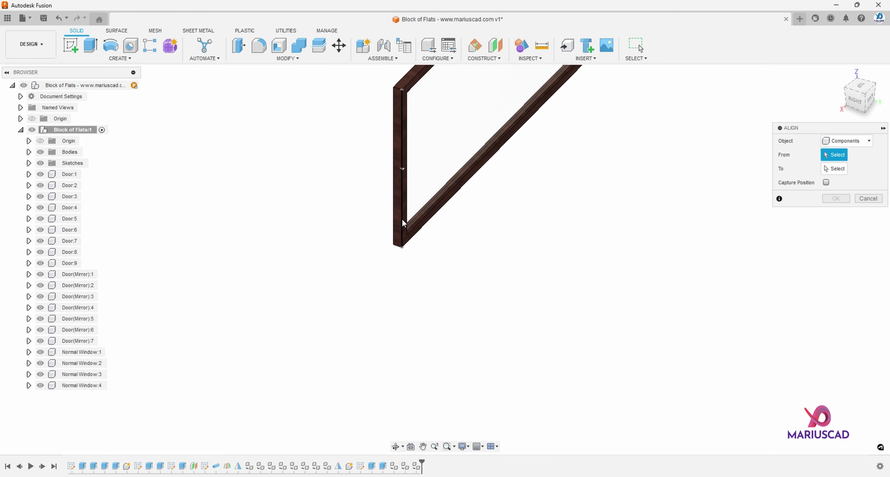
click(402, 246)
scroll(402, 242, down, 6)
middle_drag(687, 166, 464, 276)
scroll(552, 224, up, 5)
click(523, 262)
click(826, 197)
click(834, 226)
scroll(670, 302, down, 7)
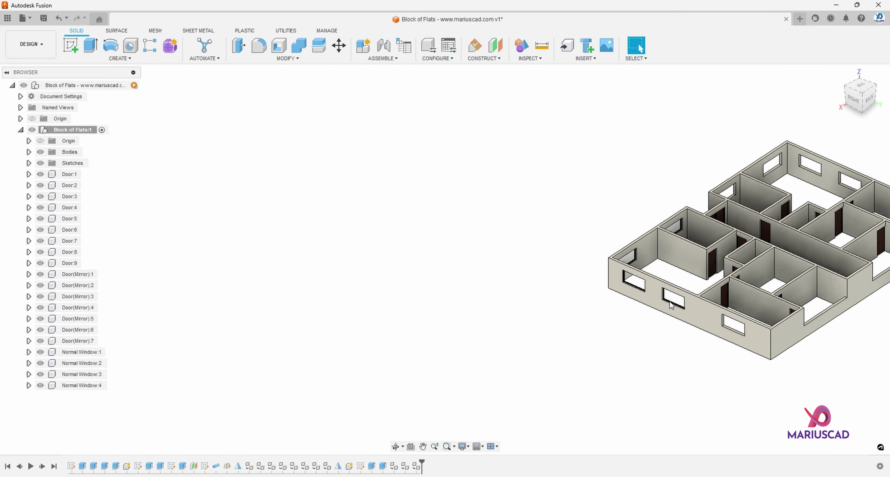
Create a copy of the middle side wall window and move it out in front of that wall.
scroll(869, 334, up, 5)
click(86, 385)
key(m)
click(826, 294)
drag(515, 278, 478, 302)
key(Return)
Align the newest window copy into the last side wall opening toward the back, adjusting its angle.
key(s)
scroll(530, 388, up, 5)
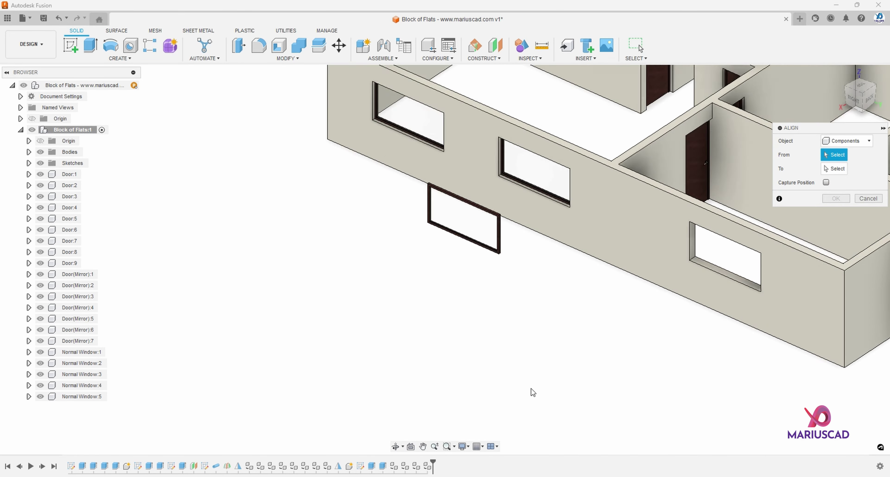
scroll(498, 250, up, 7)
click(500, 266)
scroll(500, 266, down, 6)
click(546, 360)
click(825, 197)
click(825, 196)
click(835, 226)
scroll(539, 284, down, 4)
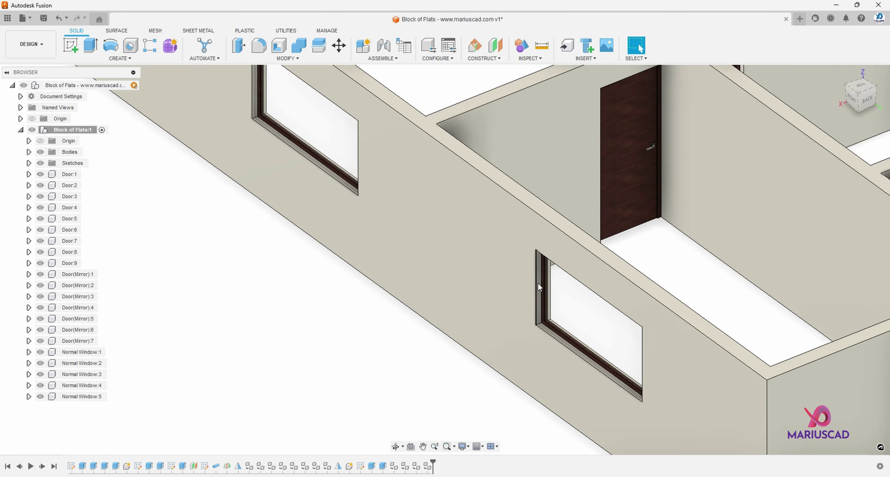
Create a new internal component named Balcony Window inside the Block of Flats component.
scroll(462, 318, down, 6)
scroll(560, 276, up, 2)
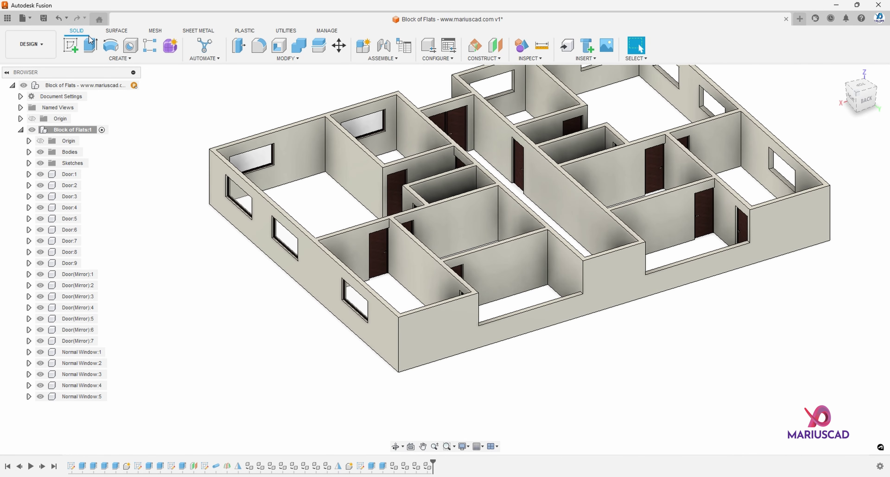
click(119, 58)
click(83, 66)
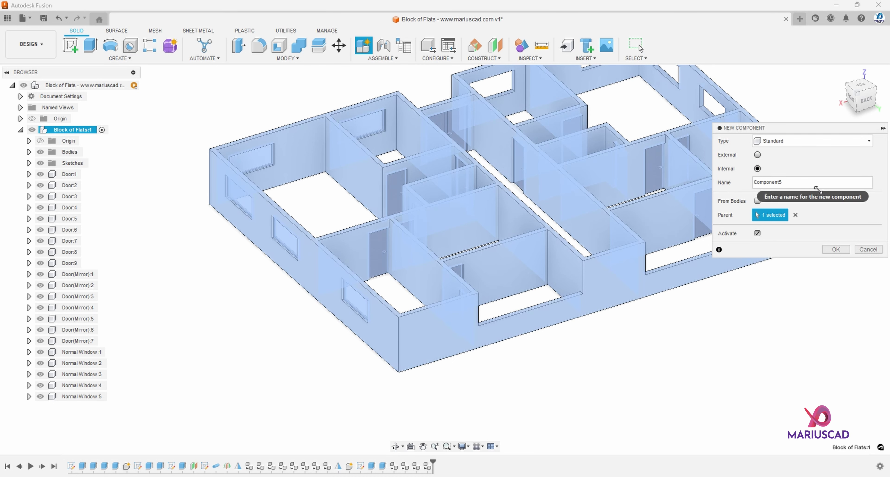
drag(781, 183, 719, 183)
text(Balcony Window)
key(Return)
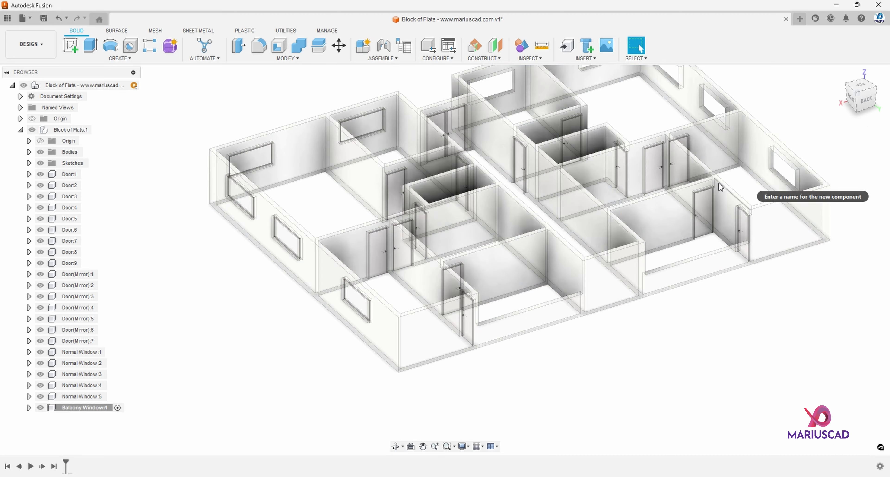
Start a sketch on the outer face of the back wall and project that face into it.
click(71, 45)
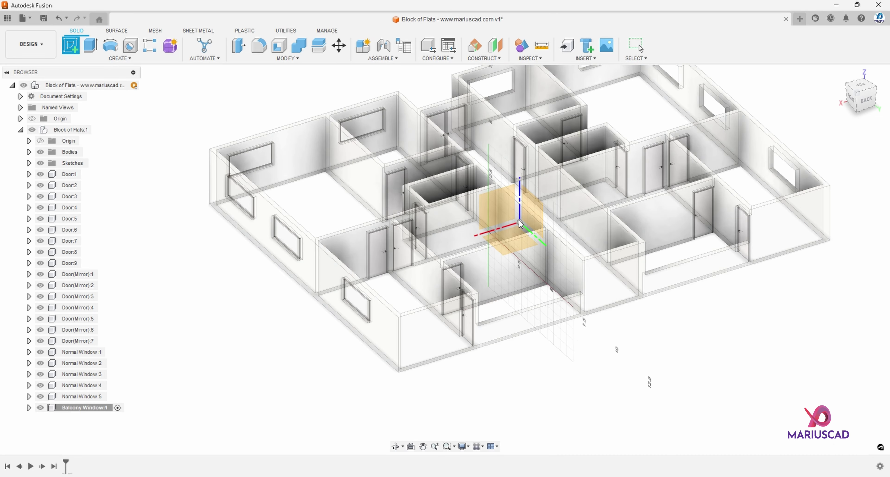
scroll(528, 330, up, 10)
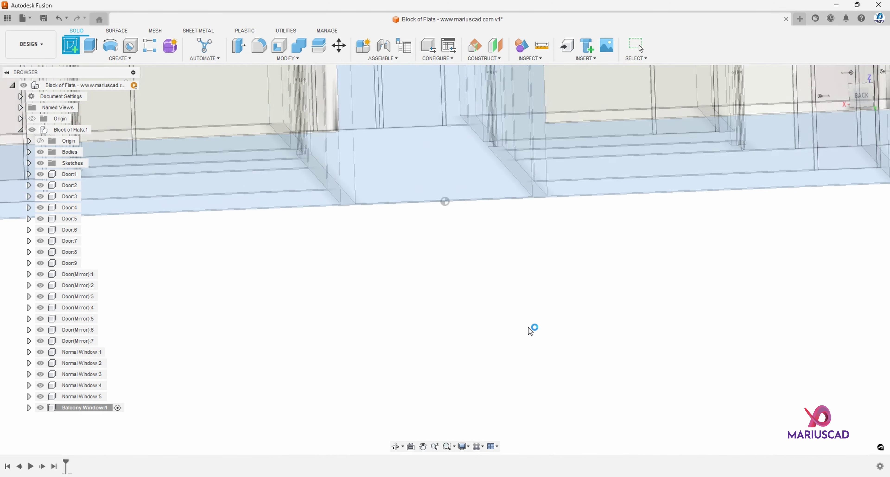
click(531, 328)
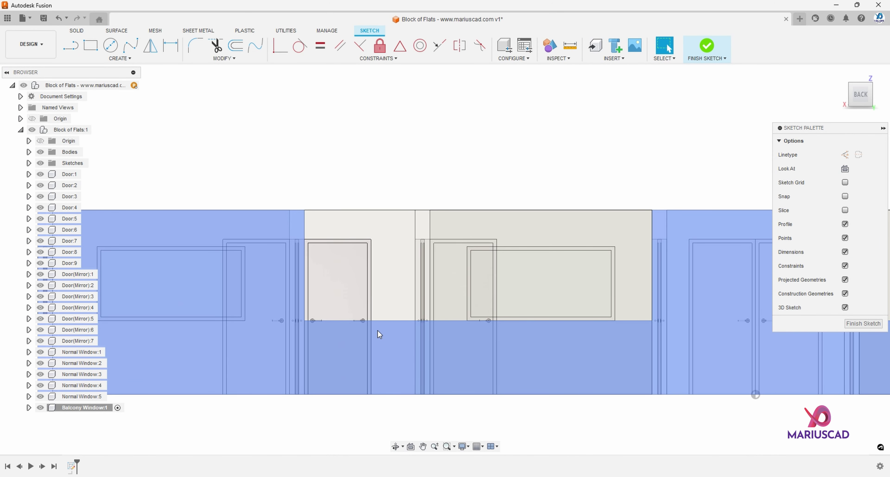
key(p)
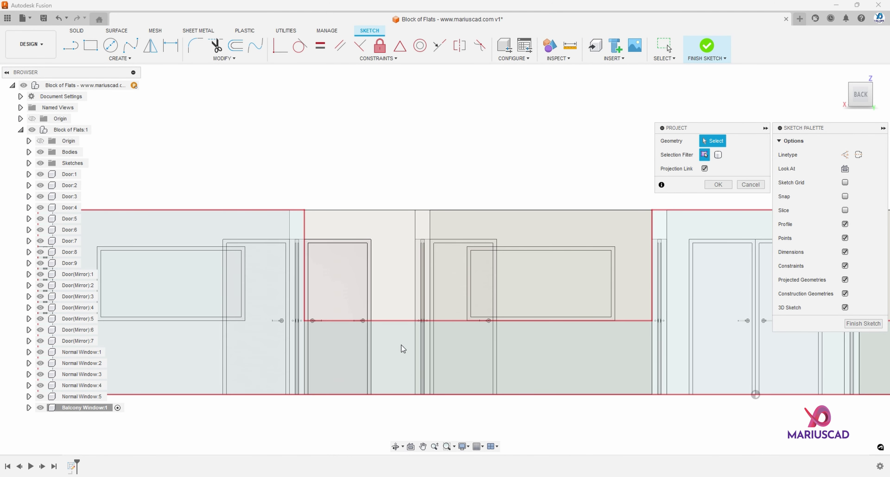
click(406, 343)
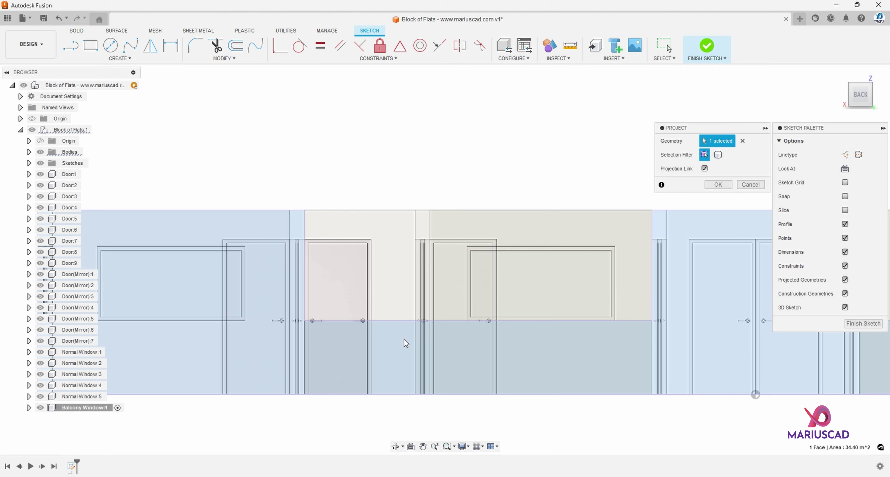
scroll(380, 329, down, 3)
shift+middle_drag(378, 348, 403, 367)
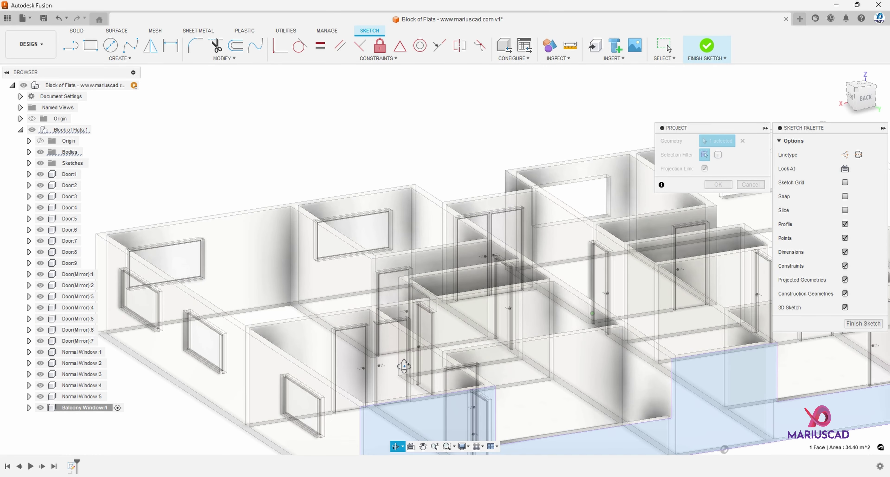
middle_drag(507, 380, 437, 281)
key(Return)
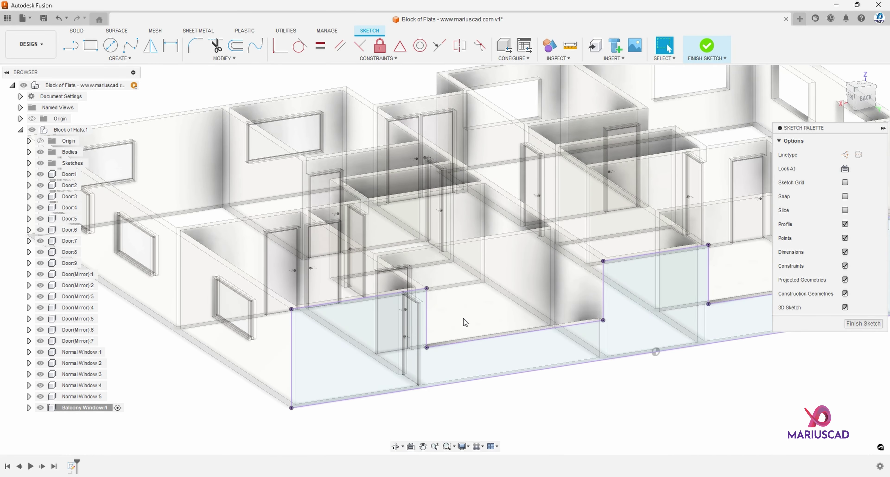
shift+middle_drag(465, 322, 399, 303)
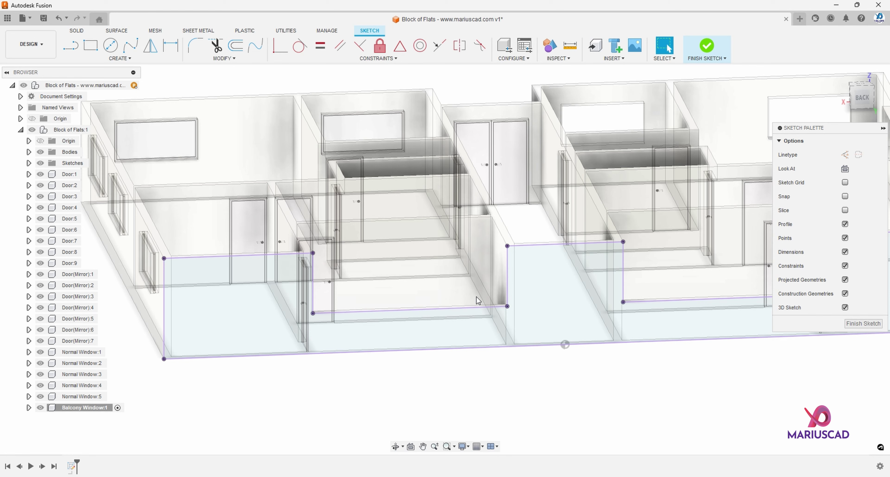
Sketch a rectangle over the back wall's balcony opening, between its projected opposite corners.
key(r)
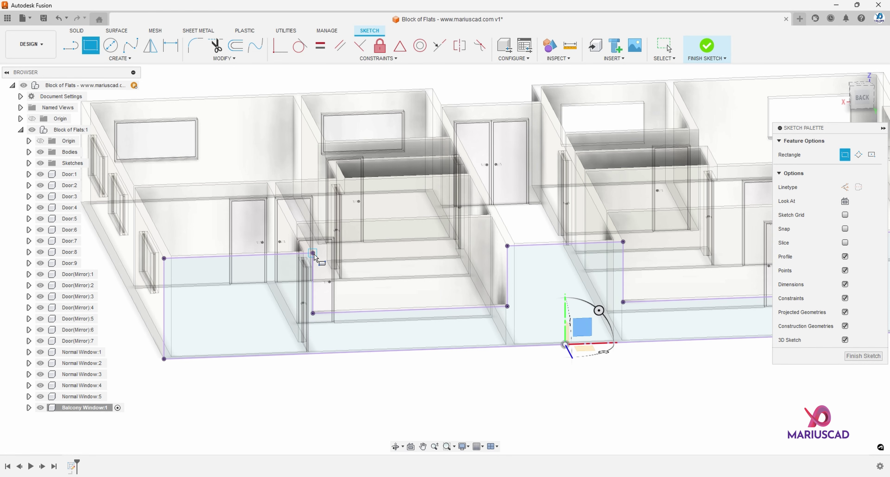
click(312, 253)
click(507, 306)
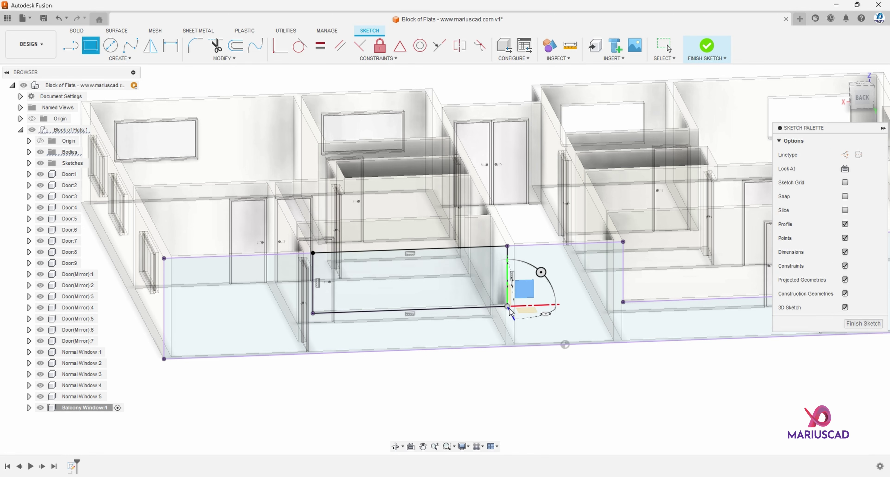
key(Escape)
shift+middle_drag(457, 337, 473, 348)
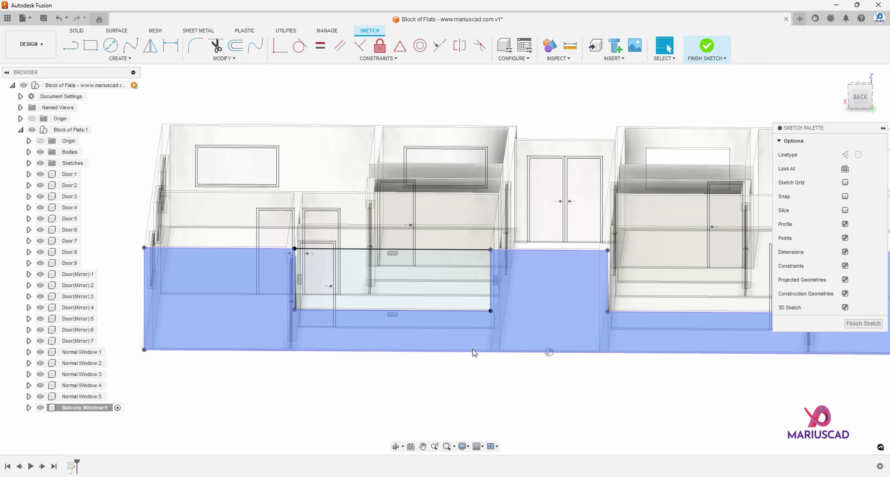
key(e)
shift+middle_drag(384, 362, 417, 373)
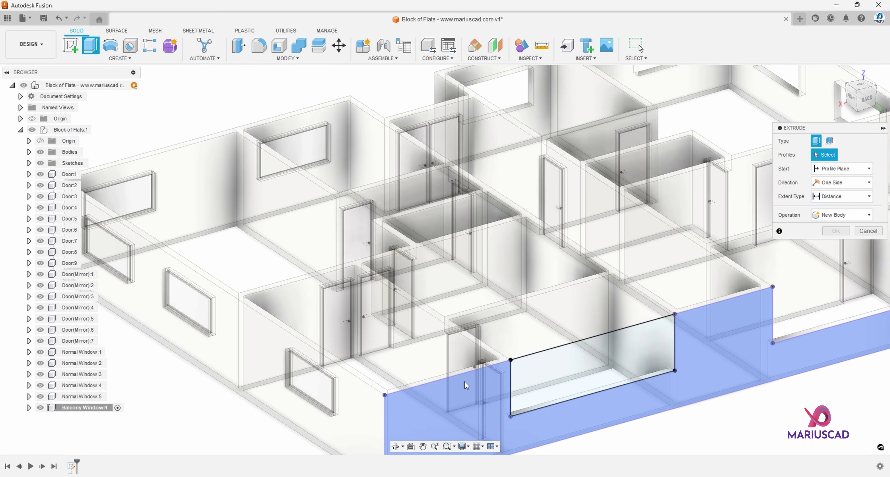
key(Escape)
Offset the balcony opening rectangle inward by 0.05 m.
shift+middle_drag(504, 393, 494, 390)
click(236, 46)
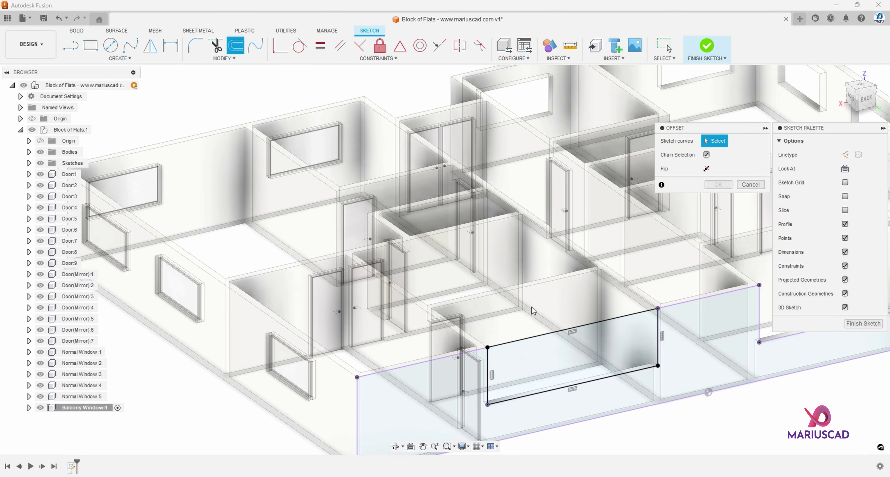
click(582, 325)
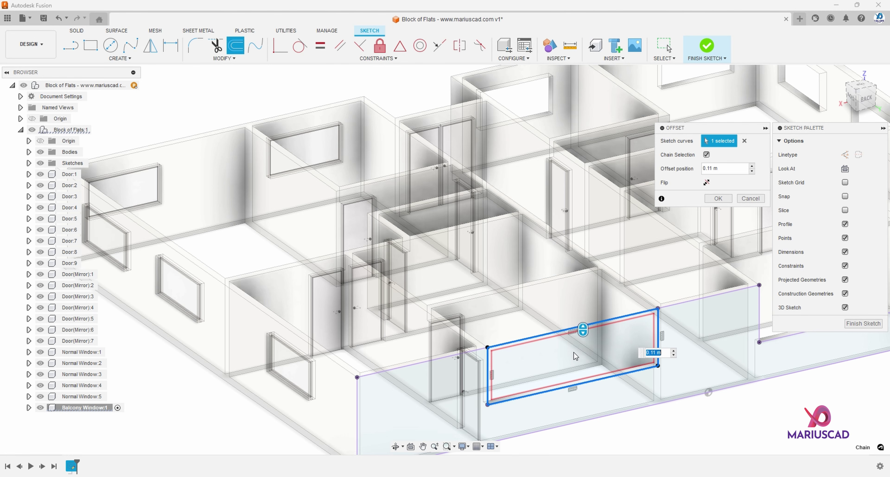
text(0.05)
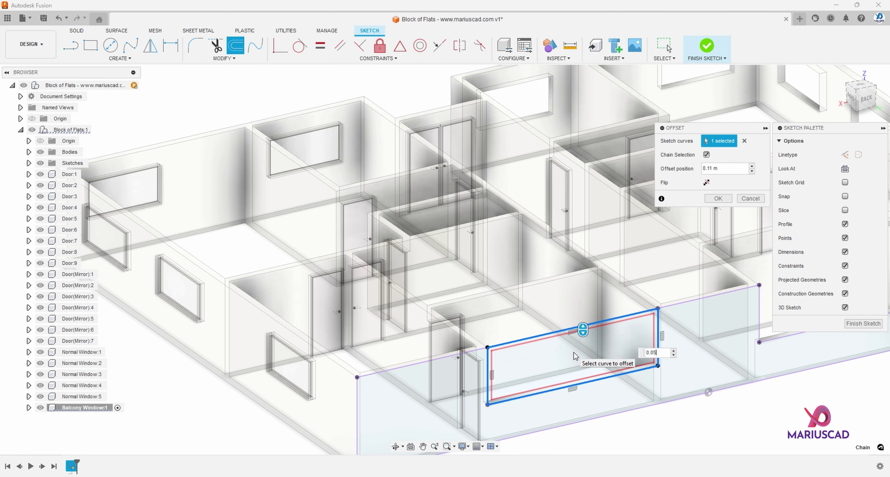
key(Return)
Extrude the frame profile between the two rectangles symmetrically to a whole length of 0.05 m as a new body.
middle_drag(573, 352, 478, 224)
scroll(448, 207, up, 5)
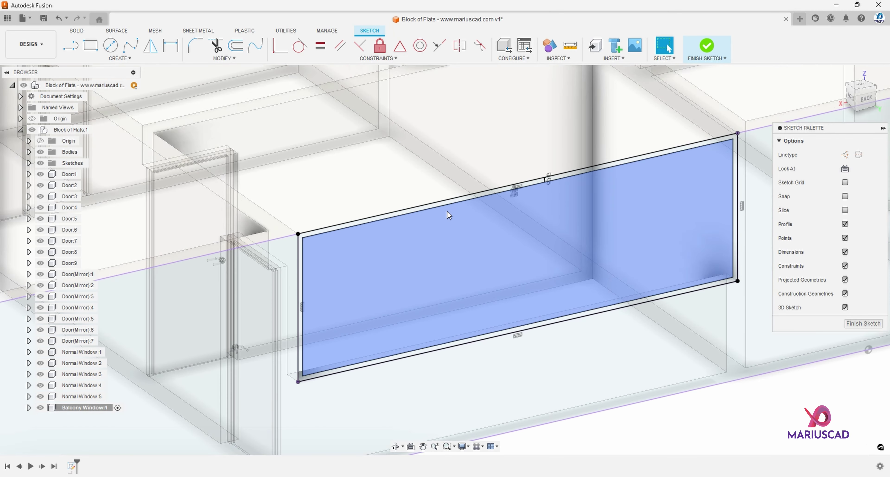
key(e)
click(446, 202)
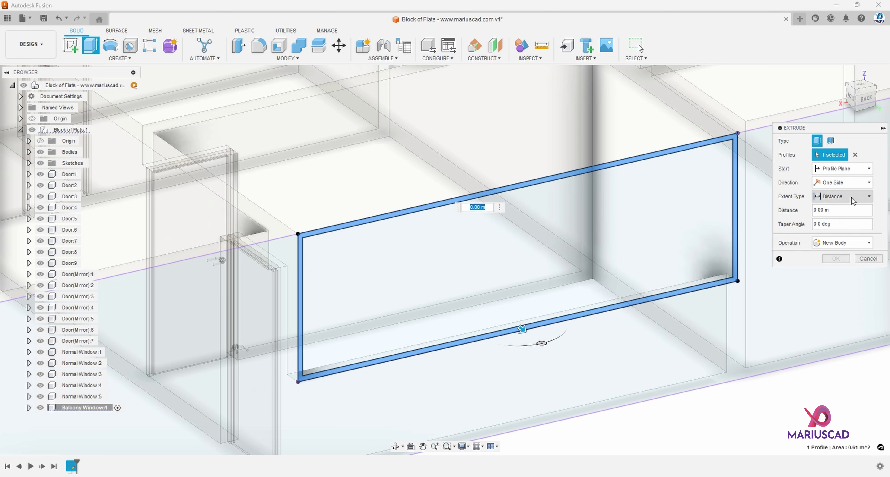
click(845, 197)
click(846, 183)
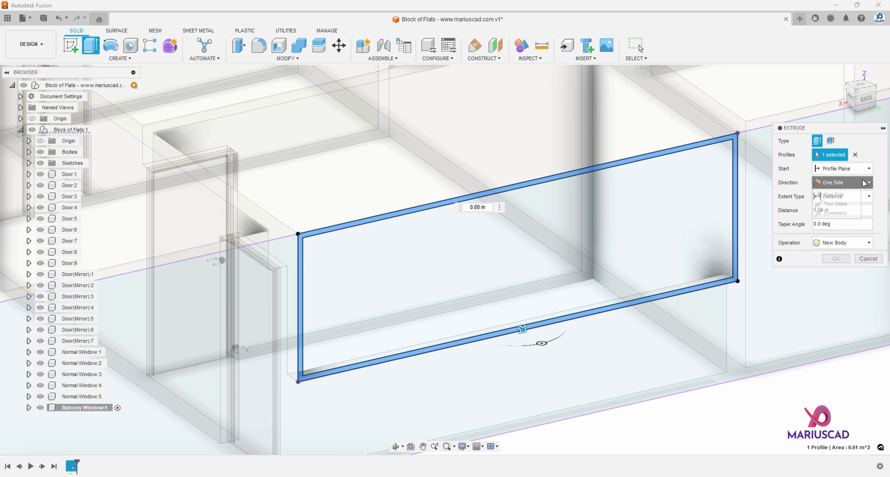
click(837, 212)
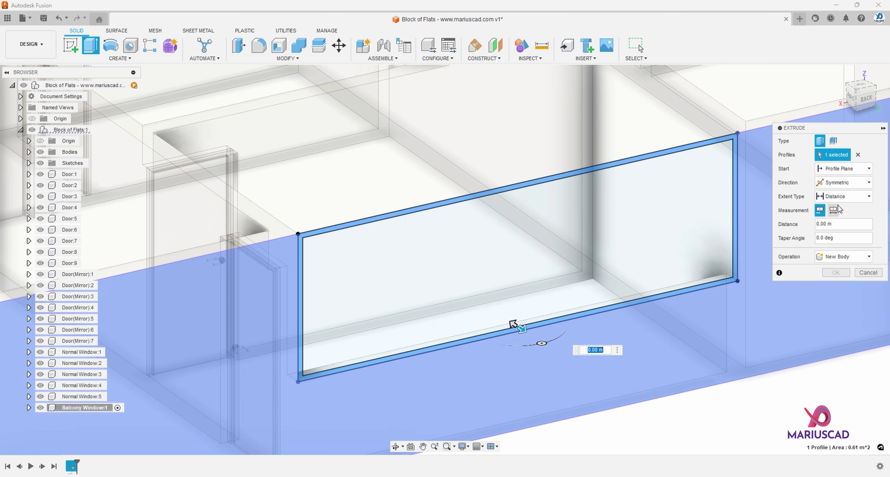
click(813, 224)
text(0.05)
key(Return)
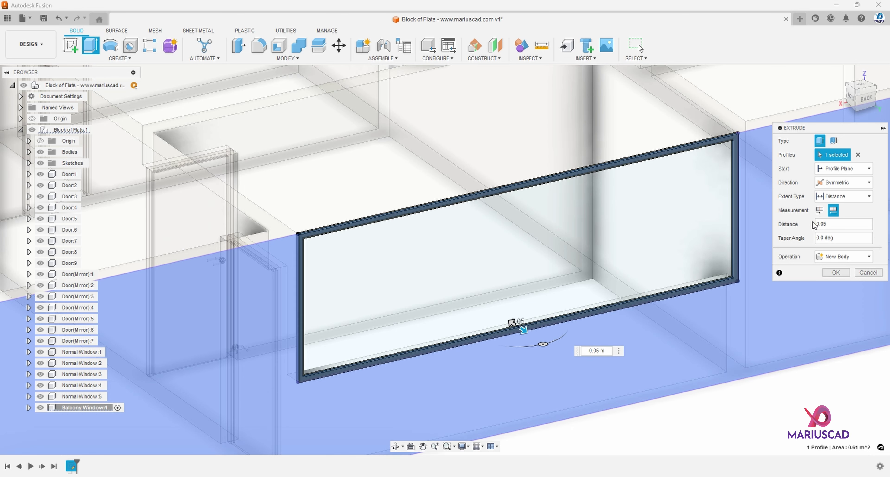
Show the Balcony Window sketch and extrude its inner rectangle symmetrically to a whole length of 0.02 m as a new body.
click(29, 407)
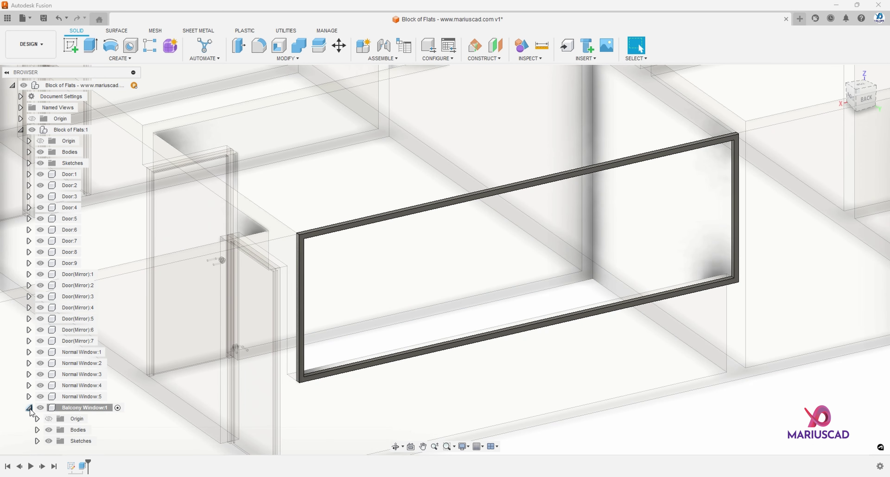
click(37, 441)
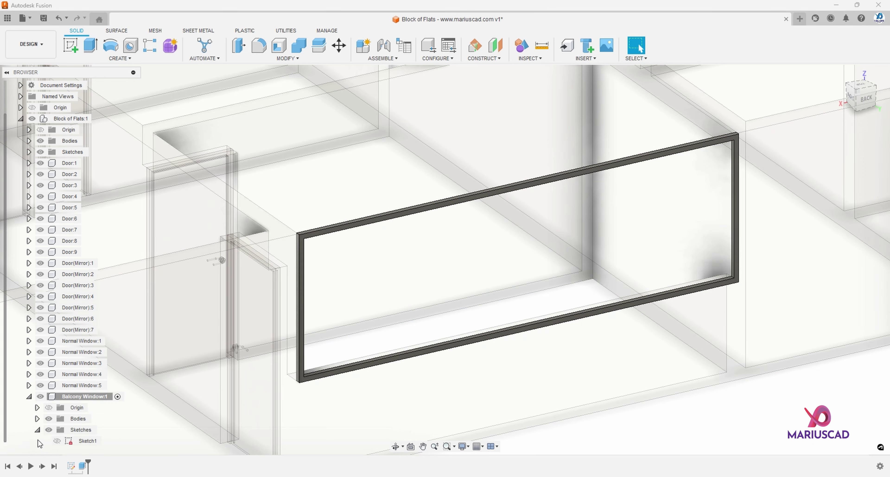
click(57, 441)
key(e)
click(540, 244)
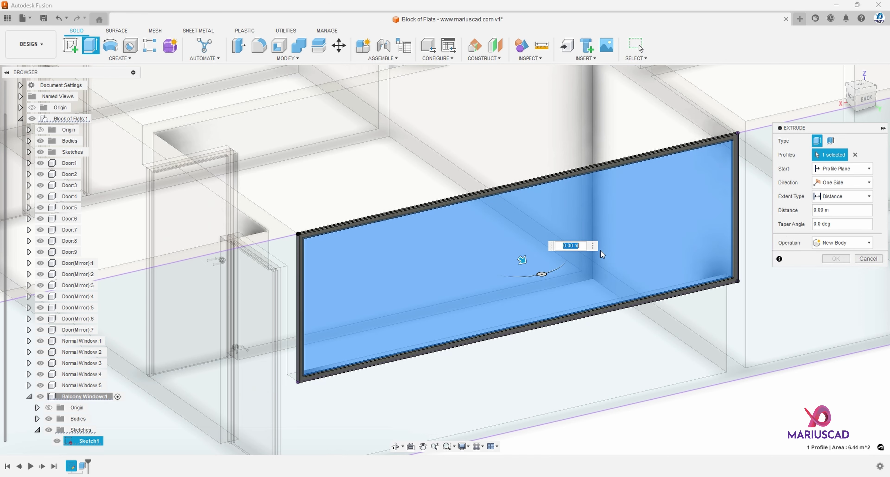
click(842, 182)
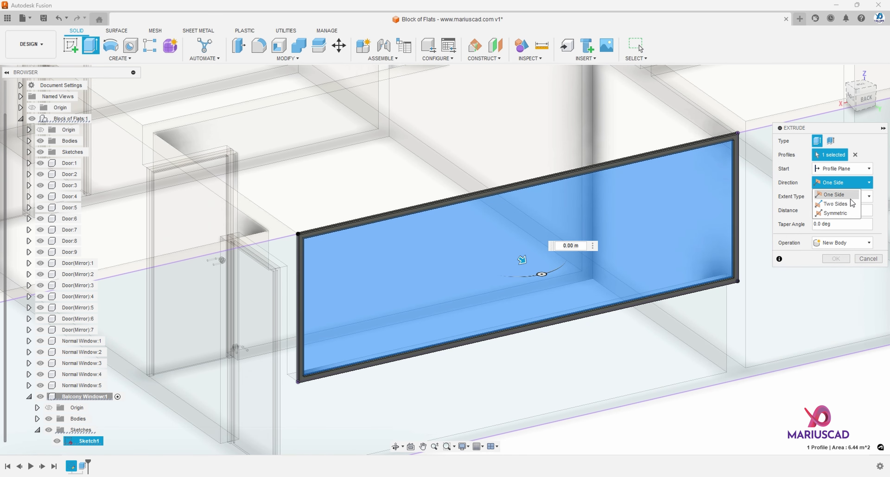
click(843, 211)
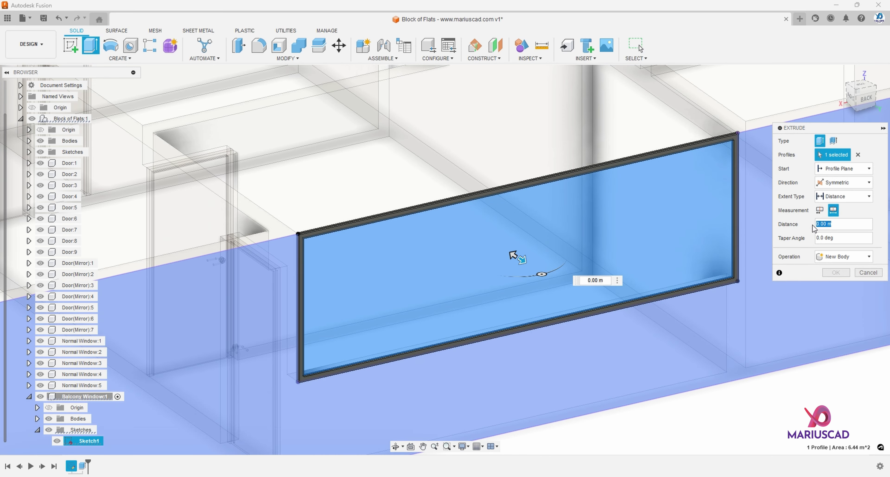
text(0.0)
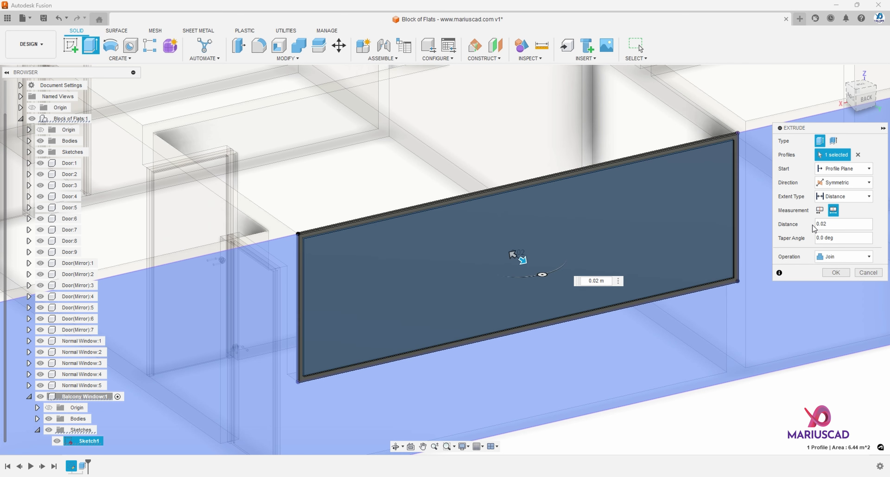
click(839, 259)
click(842, 287)
click(839, 272)
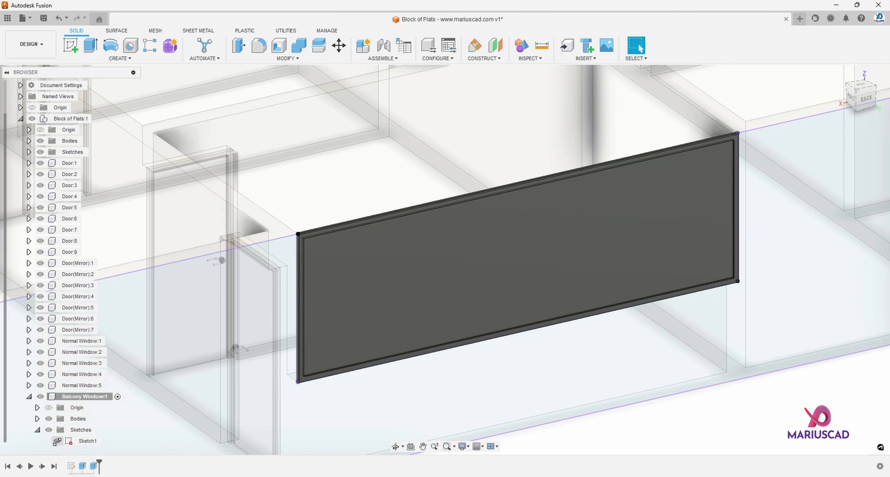
Hide the Balcony Window sketch and collapse that component's contents.
click(57, 441)
click(37, 430)
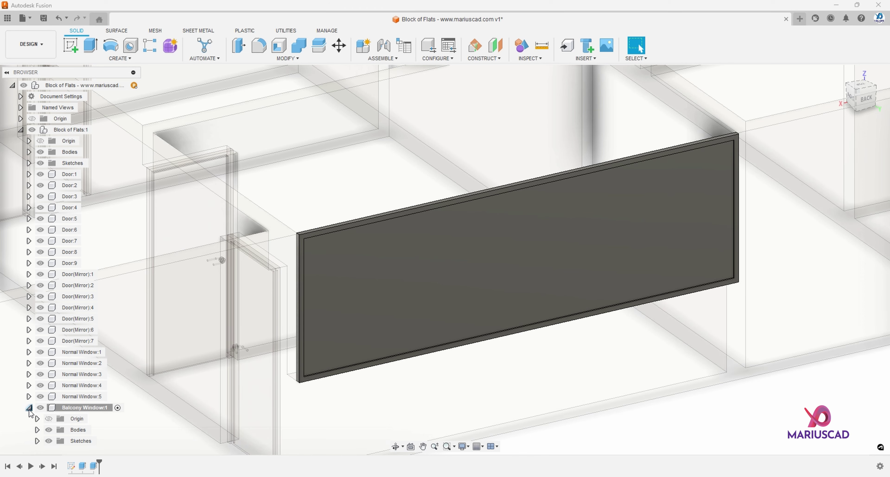
click(29, 408)
Apply the design's existing wood appearance to the balcony window frame and its clear glass appearance to the pane.
key(a)
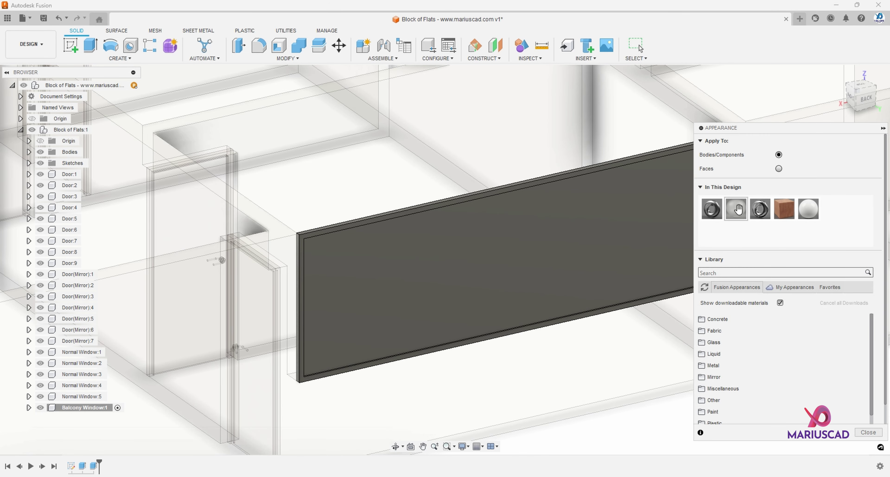
drag(784, 209, 619, 171)
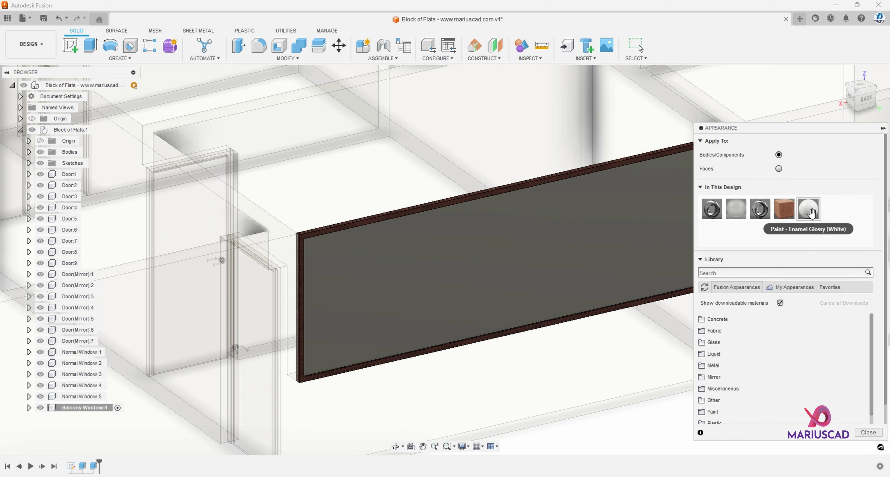
drag(735, 209, 532, 238)
scroll(528, 255, down, 3)
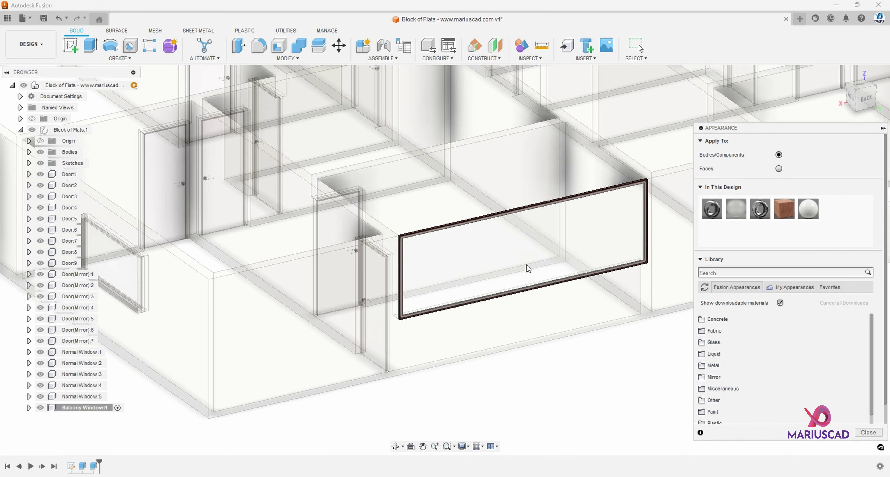
key(Escape)
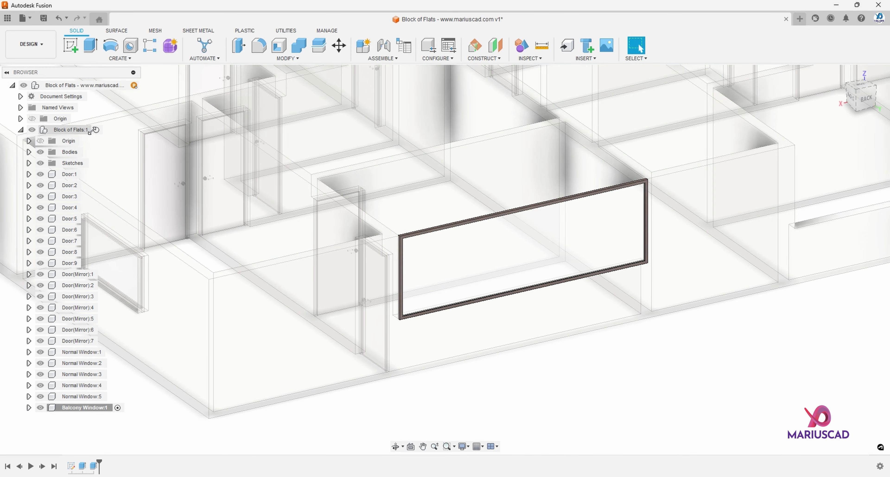
Activate the Block of Flats component and move the balcony window out in front of the back wall.
click(96, 129)
drag(477, 229, 603, 288)
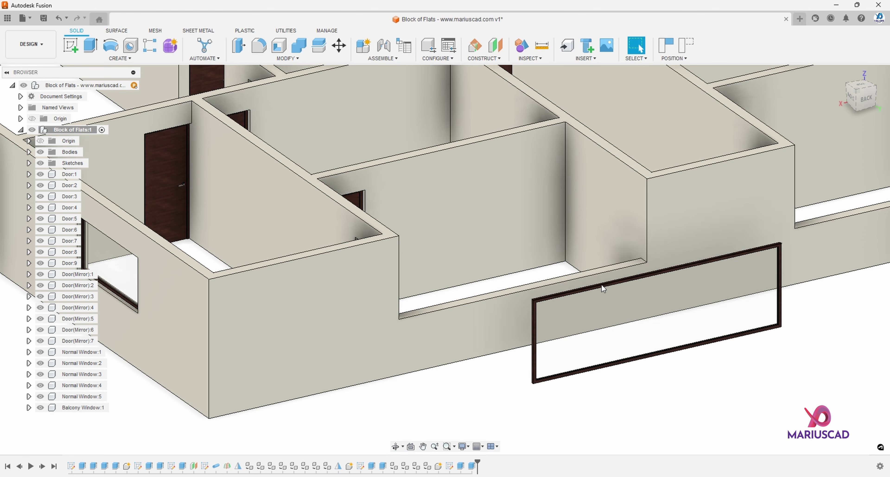
Align the balcony window's lower frame edge midpoint with the lower corner of the balcony opening in the back wall.
text(salign)
key(Return)
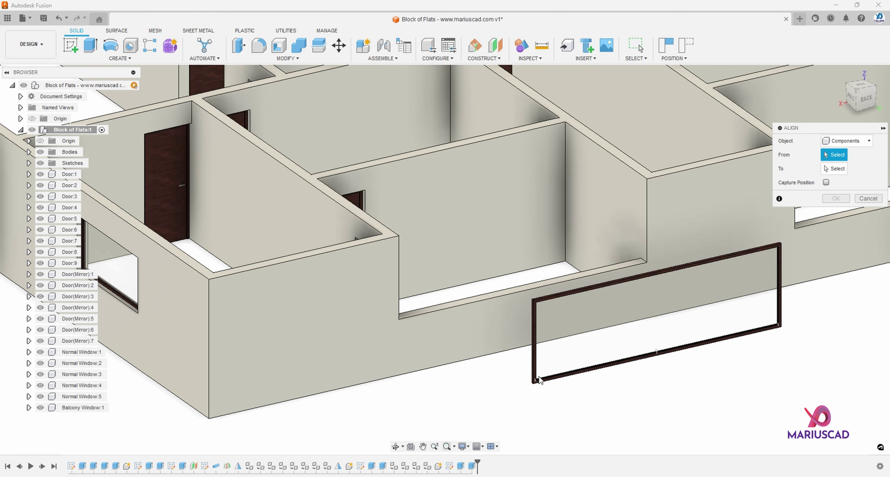
scroll(538, 380, up, 10)
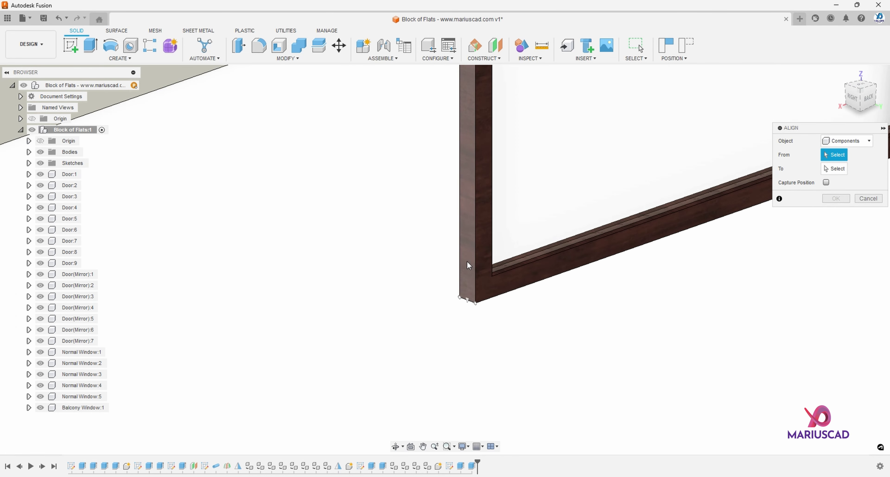
click(467, 298)
scroll(419, 264, down, 4)
middle_drag(412, 245, 559, 316)
shift+middle_drag(560, 316, 355, 173)
scroll(357, 178, down, 5)
scroll(413, 264, up, 5)
click(462, 218)
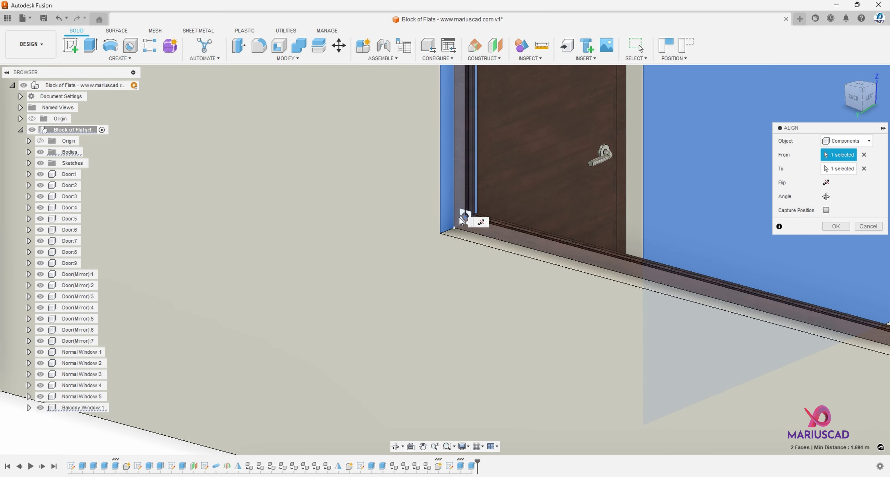
click(831, 227)
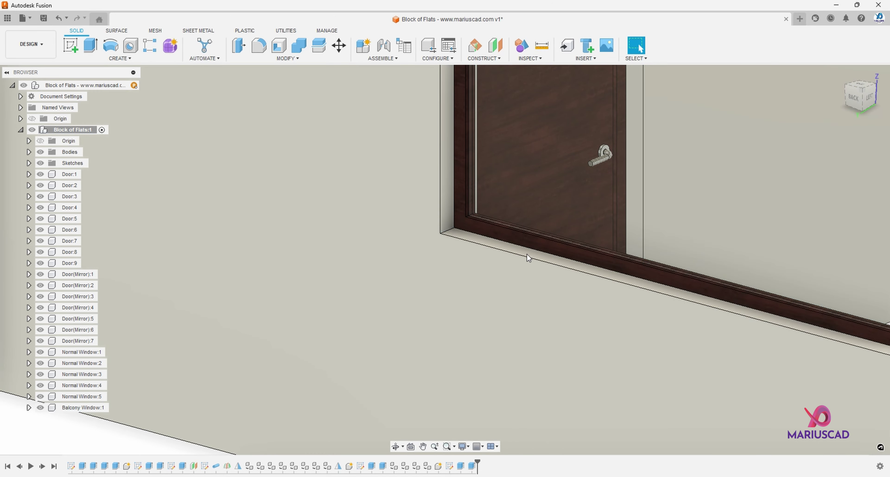
Mirror the Balcony Window, Normal Window:1 and Normal Window:2 components across the origin plane running through the central corridor.
scroll(506, 257, down, 8)
shift+middle_drag(488, 272, 569, 294)
scroll(604, 256, down, 3)
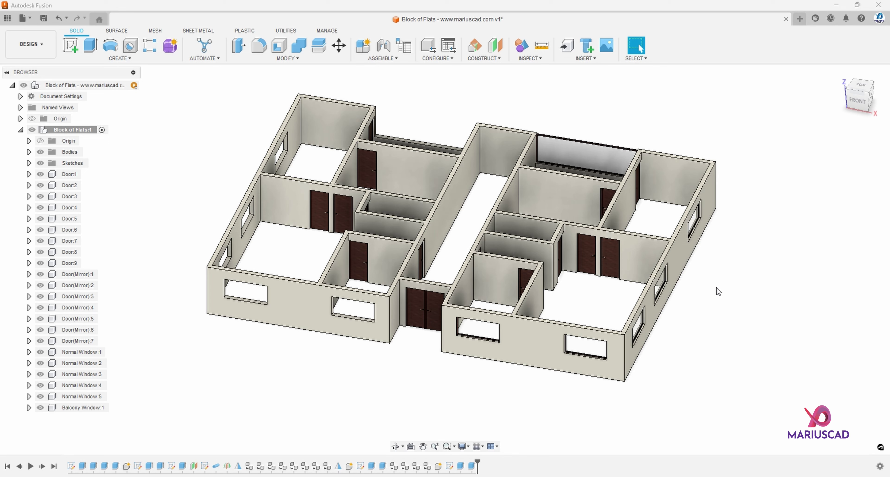
text(smirror)
key(Return)
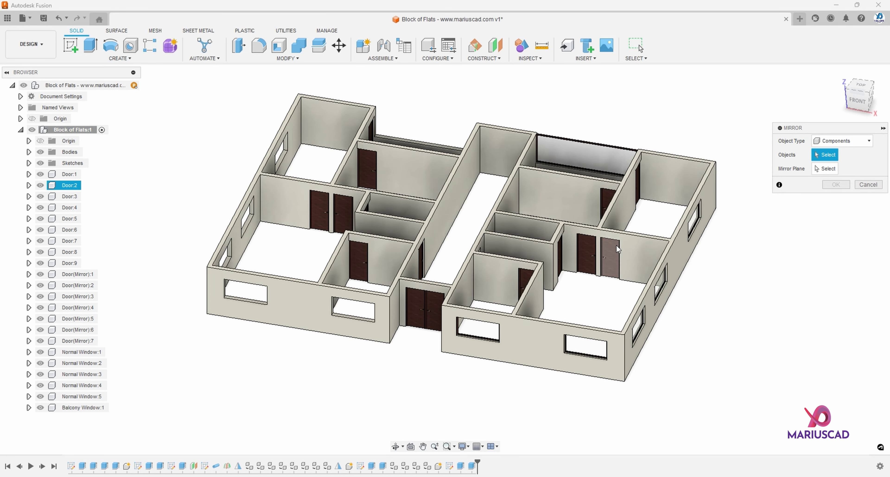
click(87, 409)
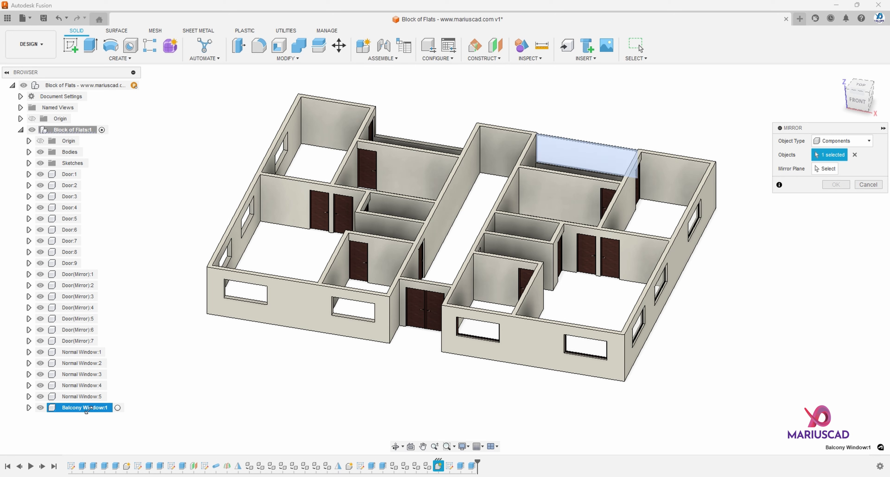
shift+click(82, 353)
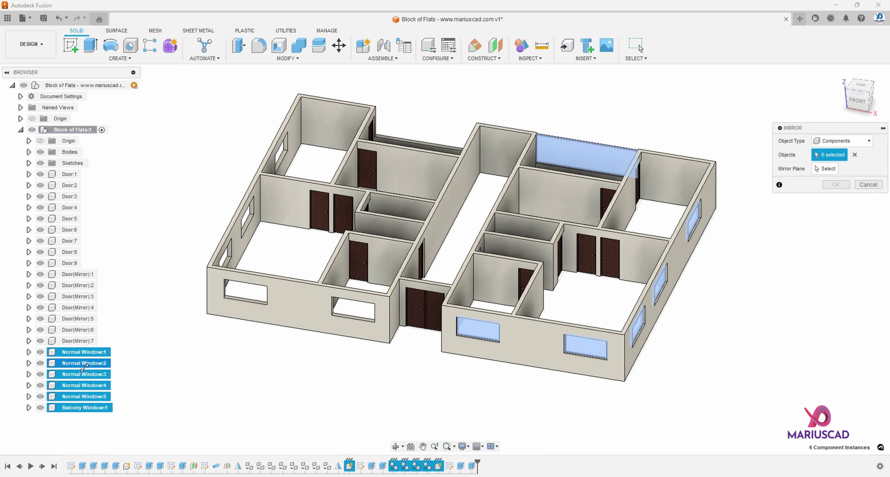
ctrl+click(89, 375)
ctrl+click(88, 385)
ctrl+click(88, 397)
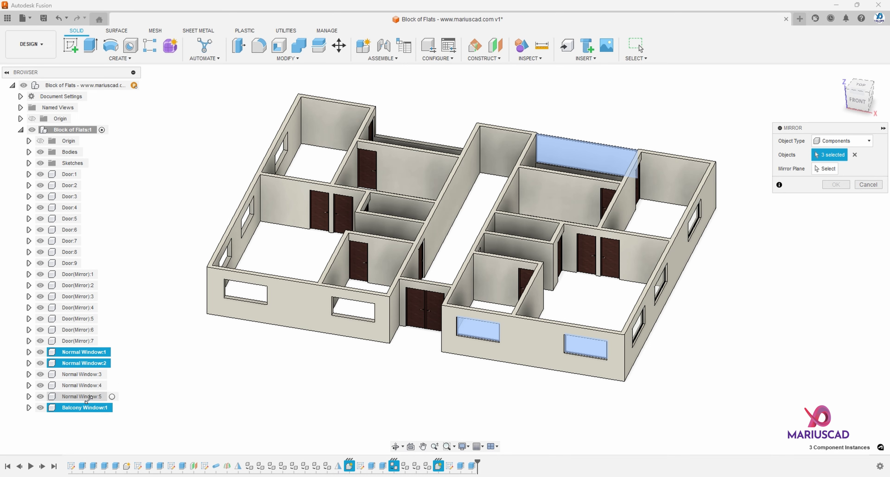
shift+middle_drag(423, 377, 434, 435)
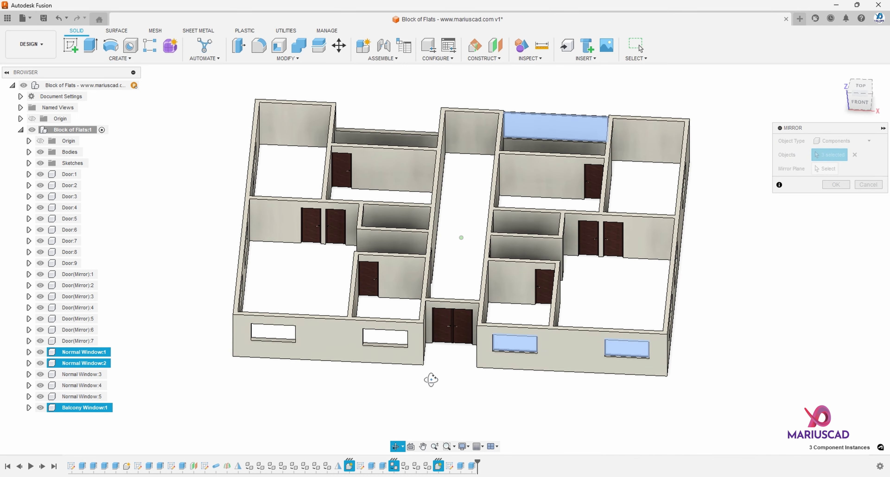
click(833, 170)
shift+middle_drag(397, 293, 451, 273)
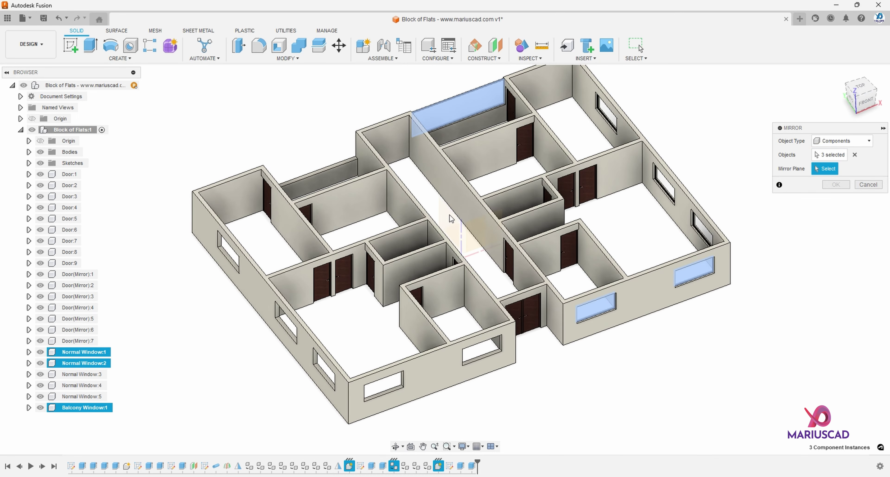
click(449, 215)
click(833, 185)
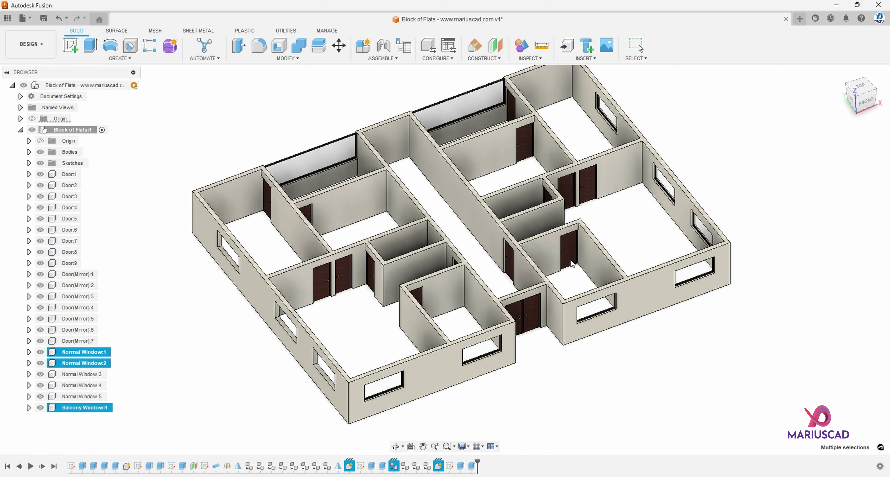
shift+middle_drag(571, 264, 508, 296)
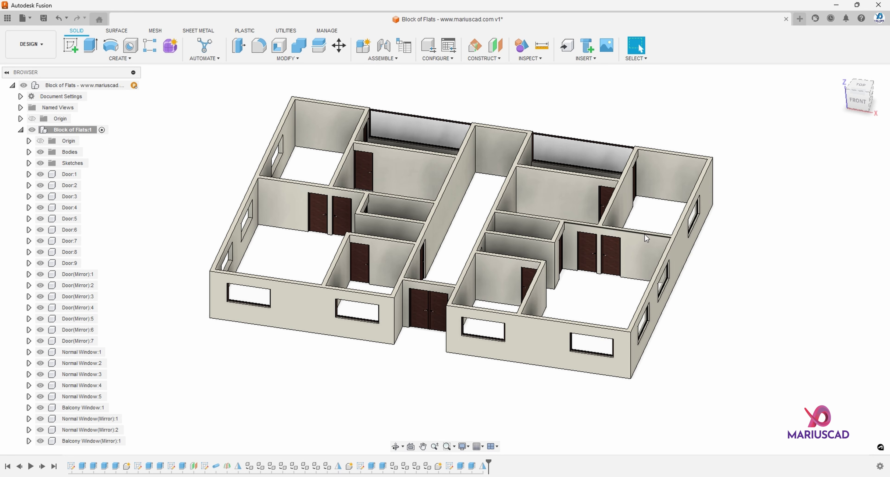
Expand the Block of Flats bodies and measure from the right end wall's outer face to the left end wall's inner face.
scroll(645, 234, down, 3)
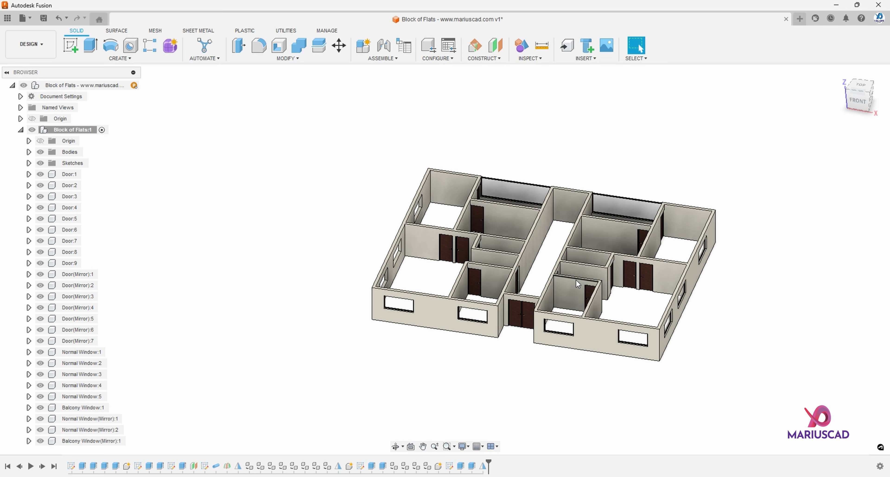
click(575, 330)
click(28, 152)
click(77, 163)
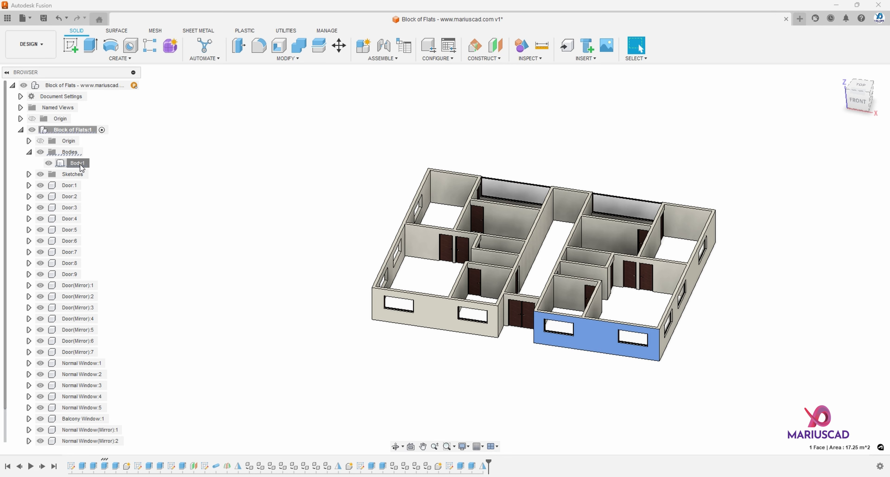
scroll(207, 183, down, 1)
click(232, 195)
key(i)
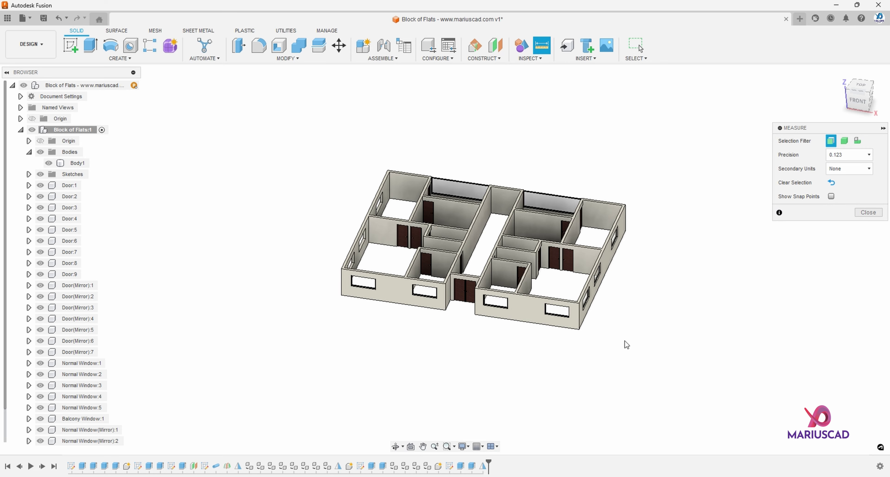
scroll(624, 342, up, 5)
click(565, 295)
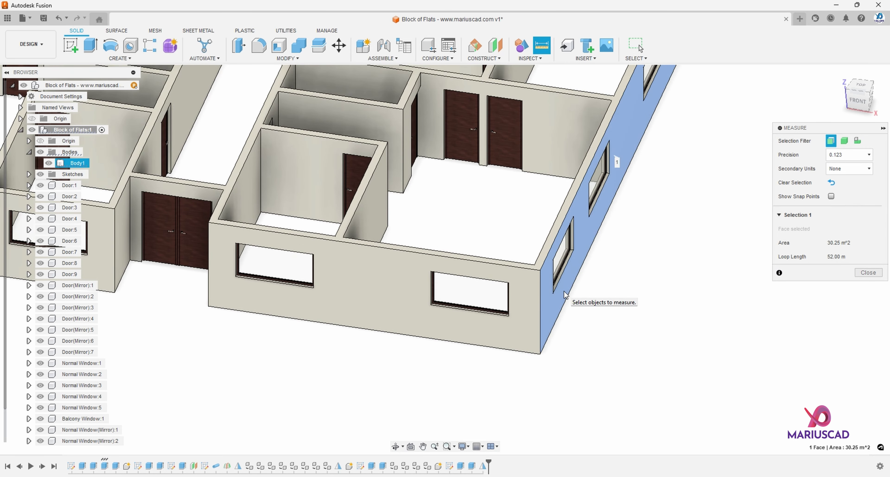
scroll(238, 244, down, 4)
click(196, 237)
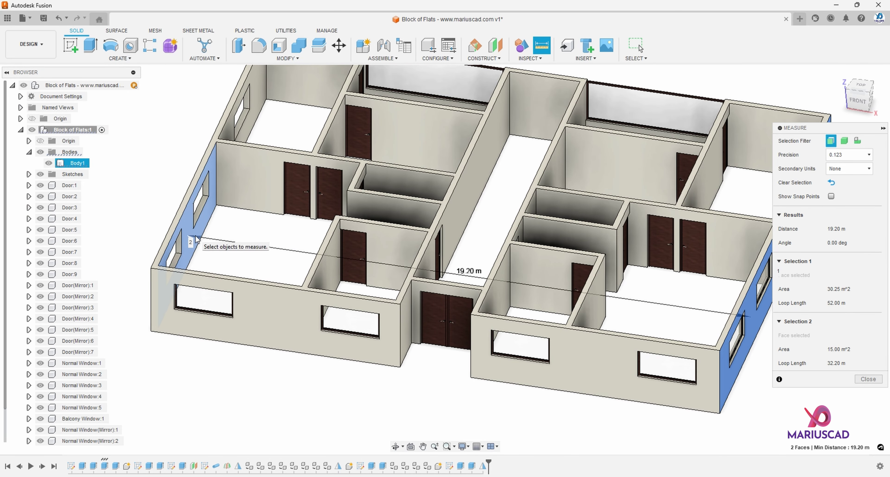
scroll(466, 276, down, 2)
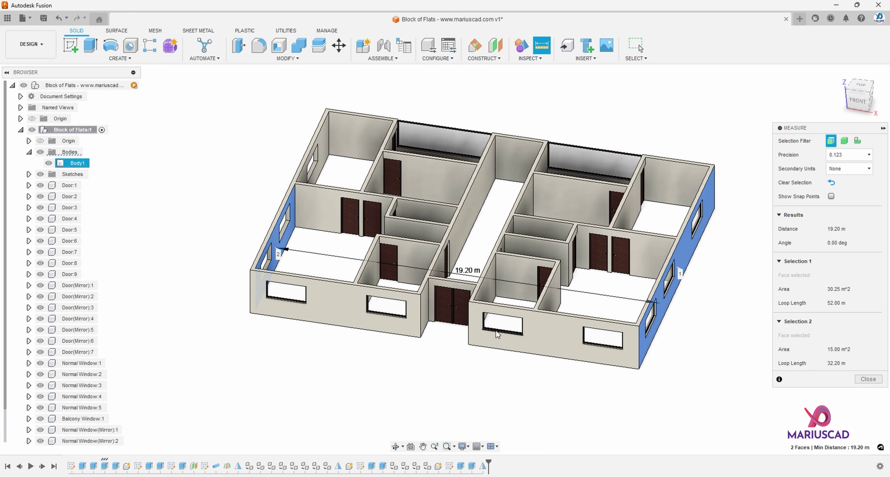
key(Escape)
Create a copy of the wall body moved -19.2 m along the building's length, so the end walls overlap.
key(m)
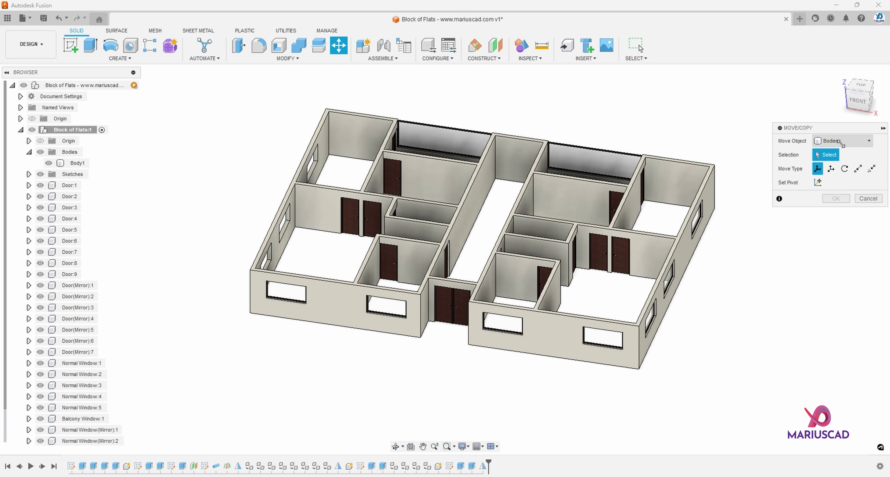
click(679, 249)
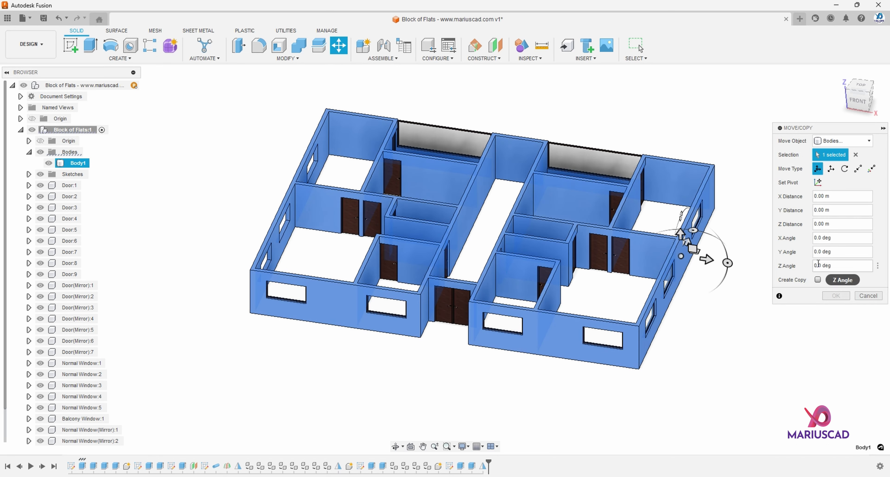
drag(705, 259, 627, 250)
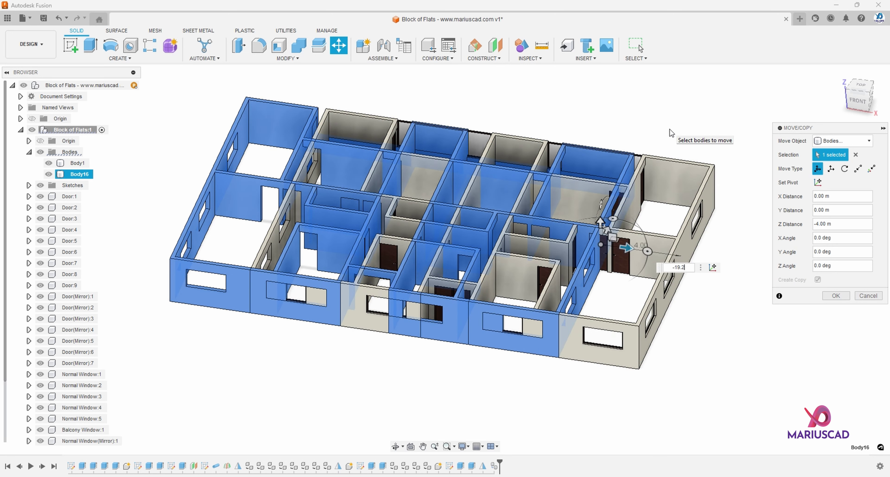
key(Return)
key(Return)
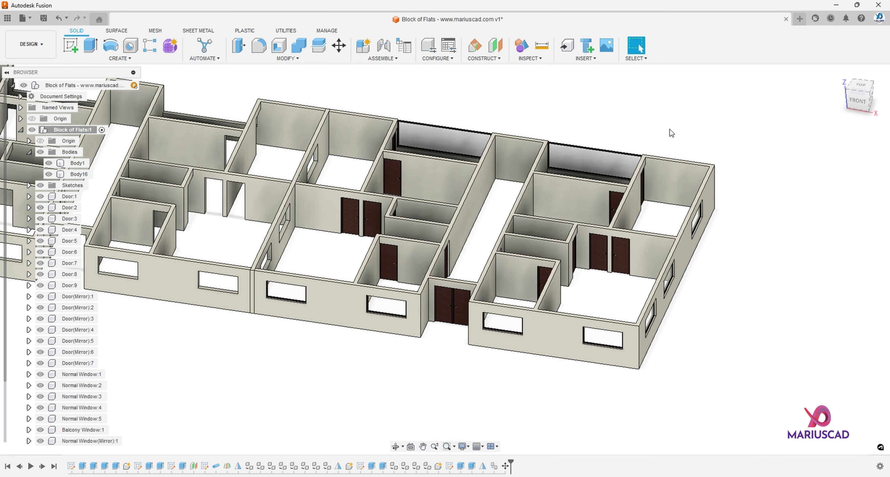
Fill the three window openings in the shared wall by extruding their sill faces 1 m with the Join operation.
shift+middle_drag(472, 211, 405, 297)
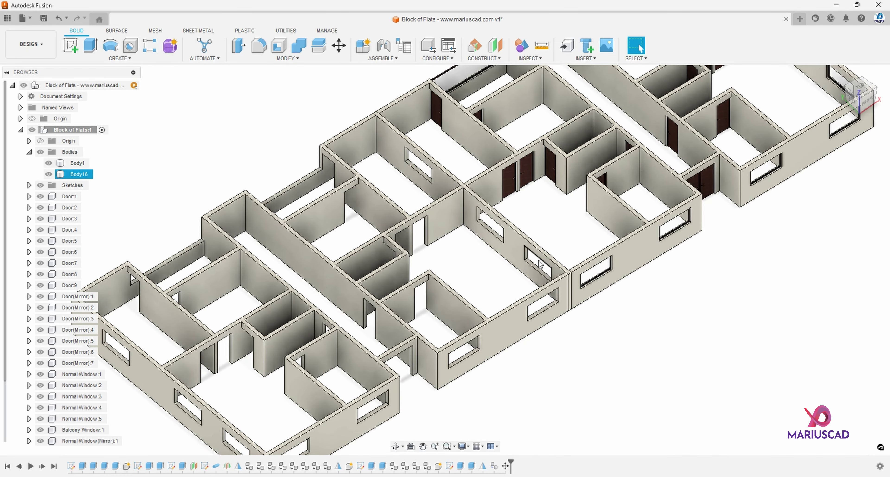
click(535, 272)
key(e)
scroll(534, 272, up, 6)
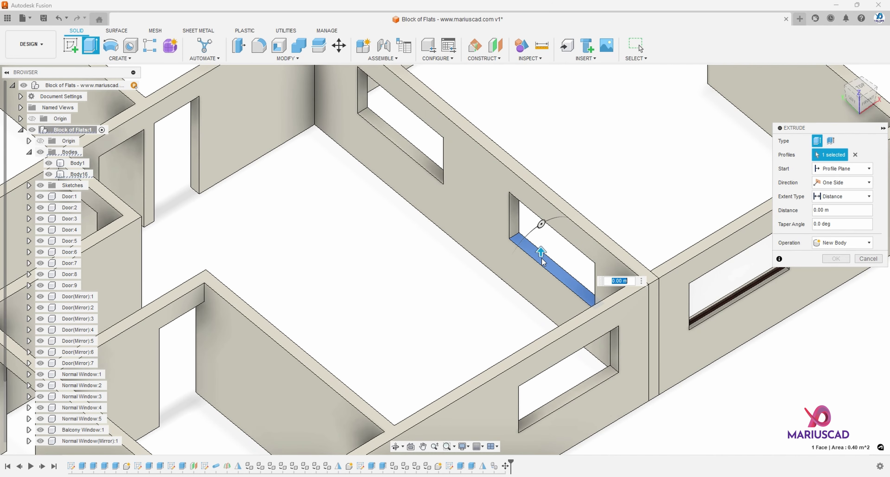
click(428, 166)
middle_drag(427, 166, 633, 415)
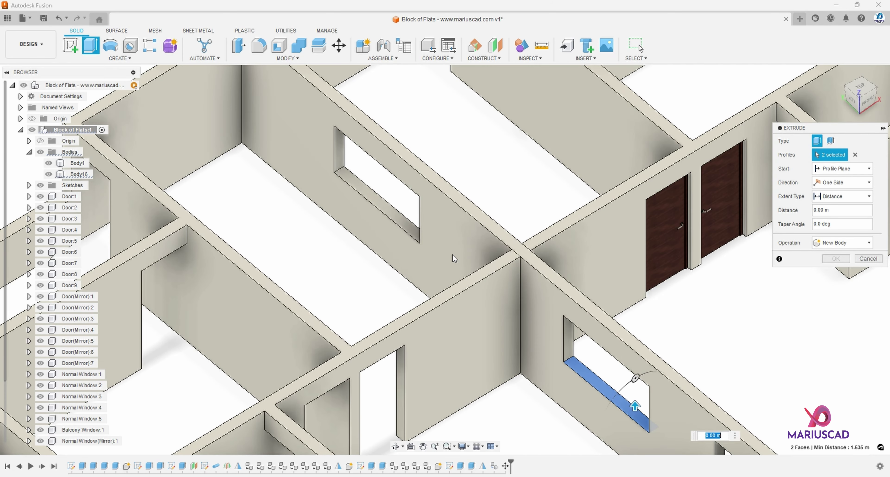
click(399, 221)
scroll(399, 221, down, 3)
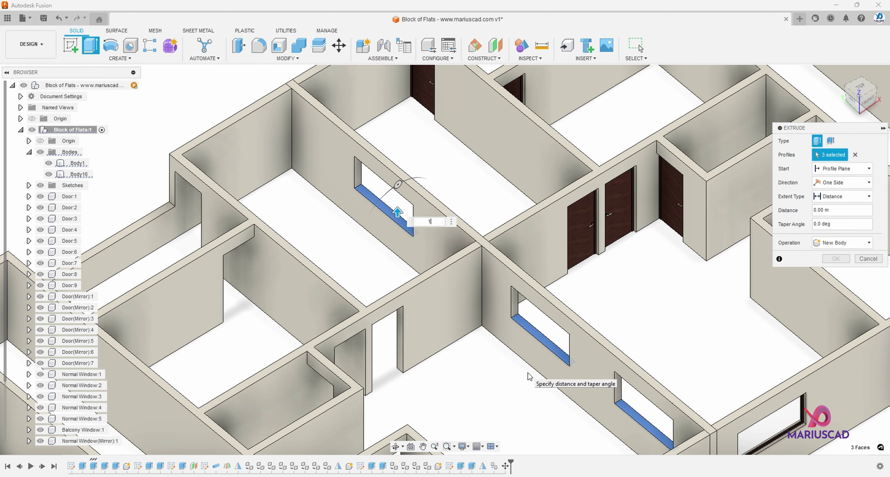
scroll(530, 376, down, 3)
middle_drag(435, 345, 400, 227)
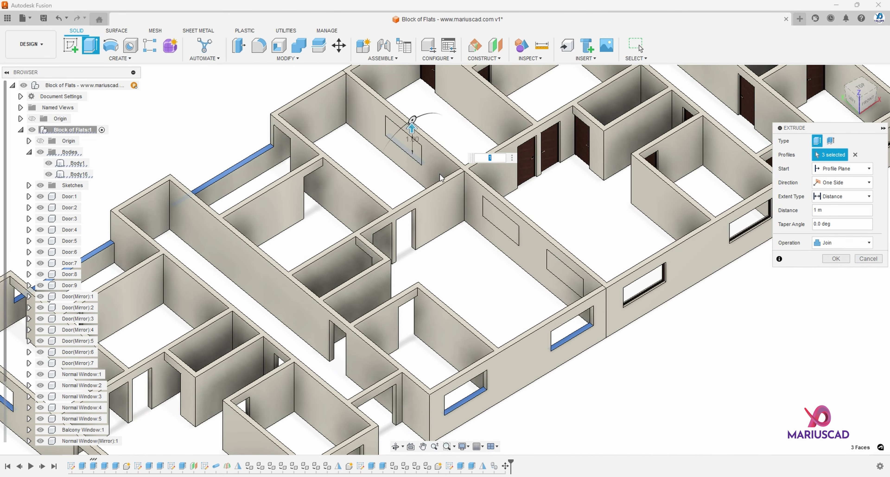
click(835, 258)
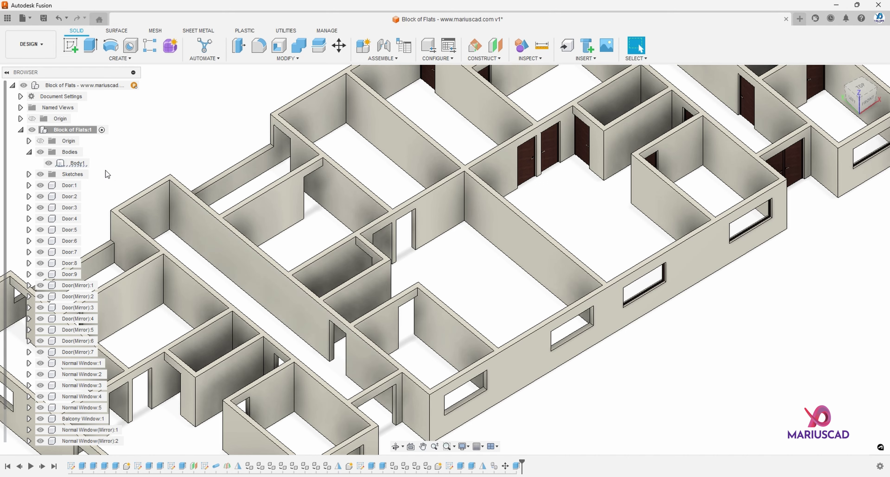
Construct a midplane between the outer end faces of the joined building.
scroll(404, 288, down, 4)
shift+middle_drag(514, 296, 472, 300)
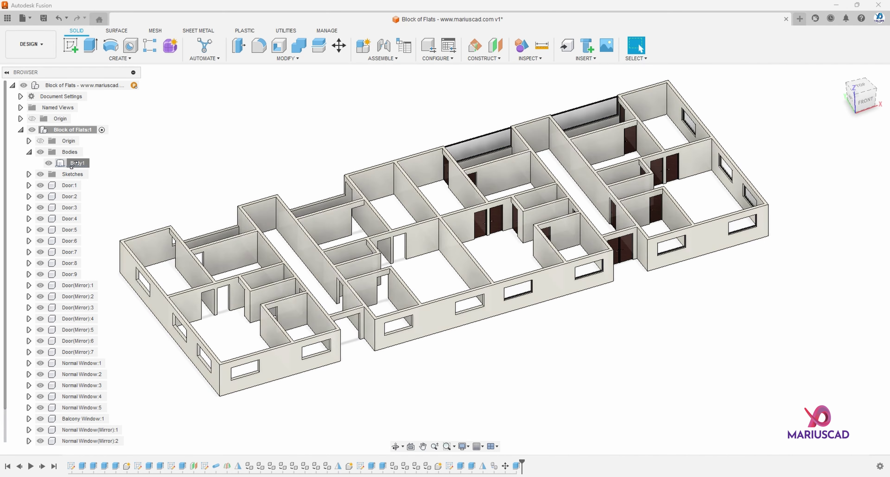
click(77, 163)
shift+middle_drag(661, 381, 636, 373)
click(546, 362)
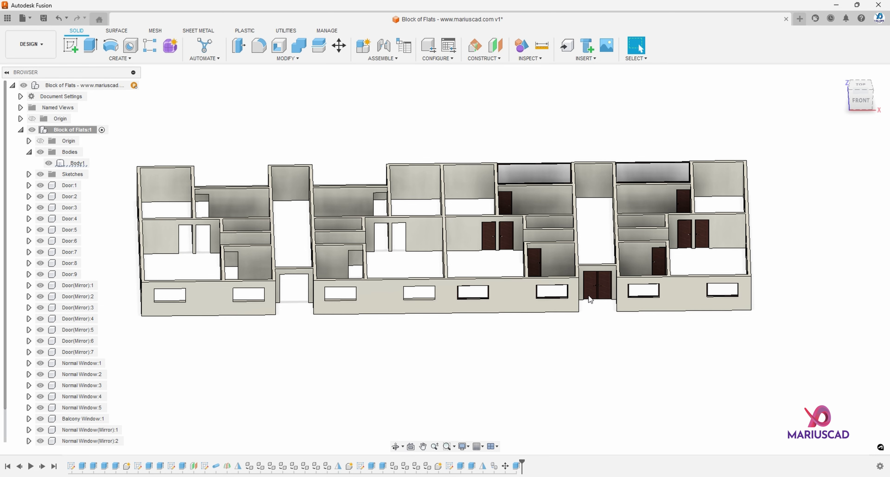
click(494, 56)
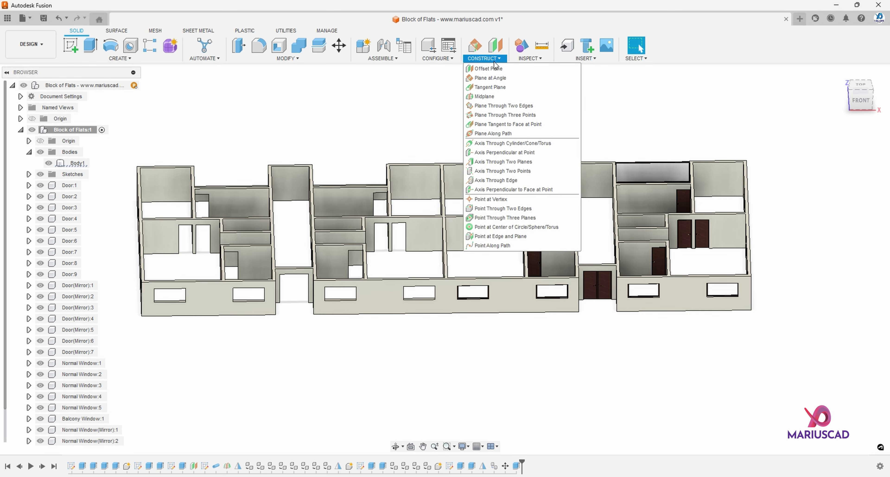
click(488, 102)
shift+middle_drag(531, 185, 473, 169)
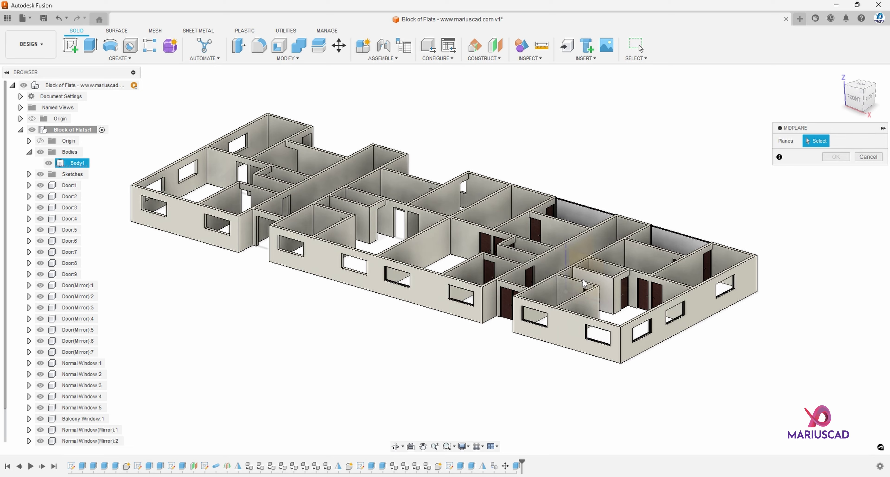
click(701, 308)
shift+middle_drag(534, 323, 670, 340)
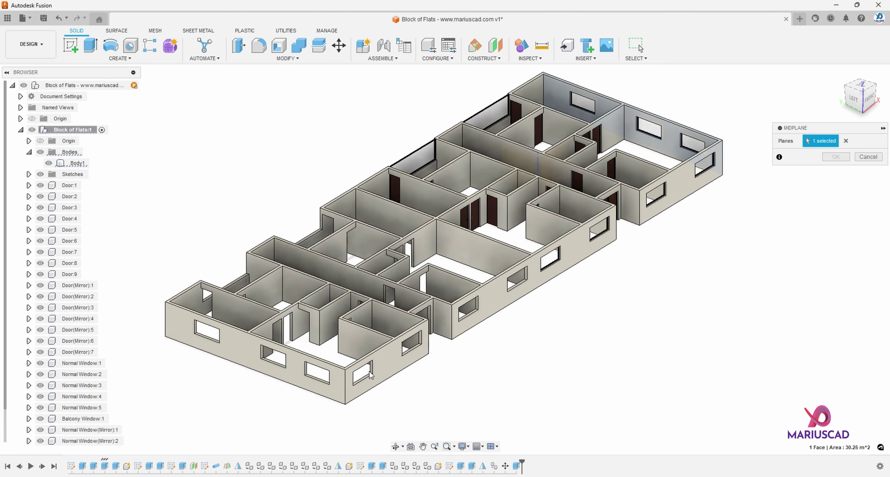
click(299, 380)
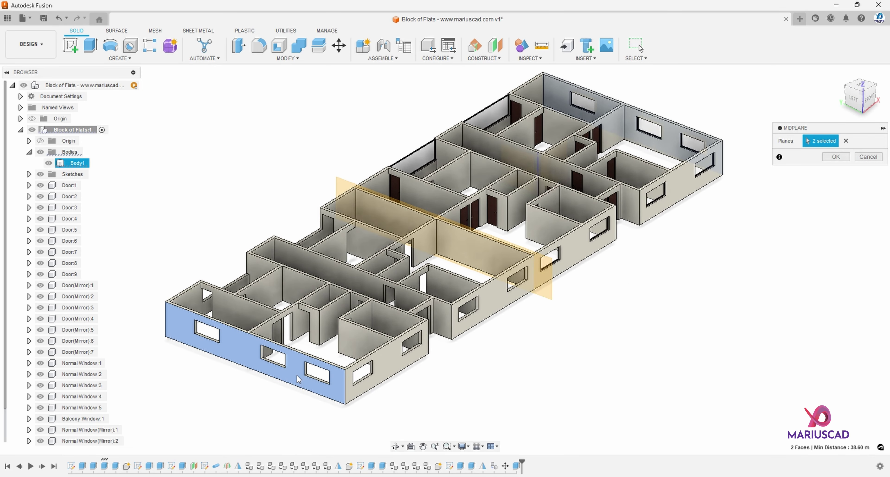
key(Return)
Start a component mirror of the doors, choosing Door:1 through Door:7 as objects.
shift+middle_drag(299, 380, 550, 336)
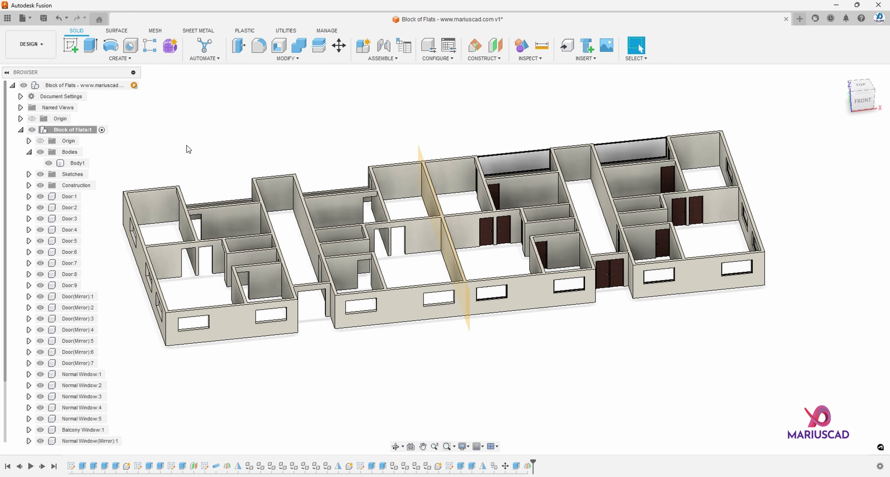
text(smirror)
key(Return)
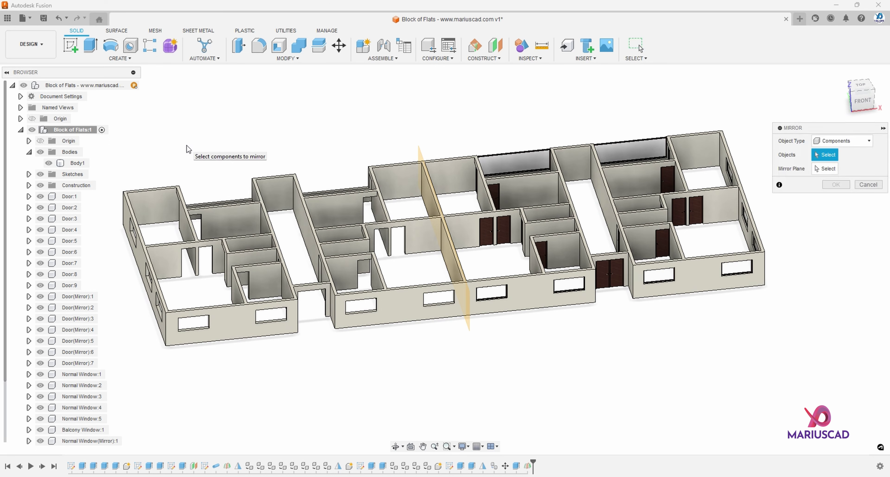
click(29, 152)
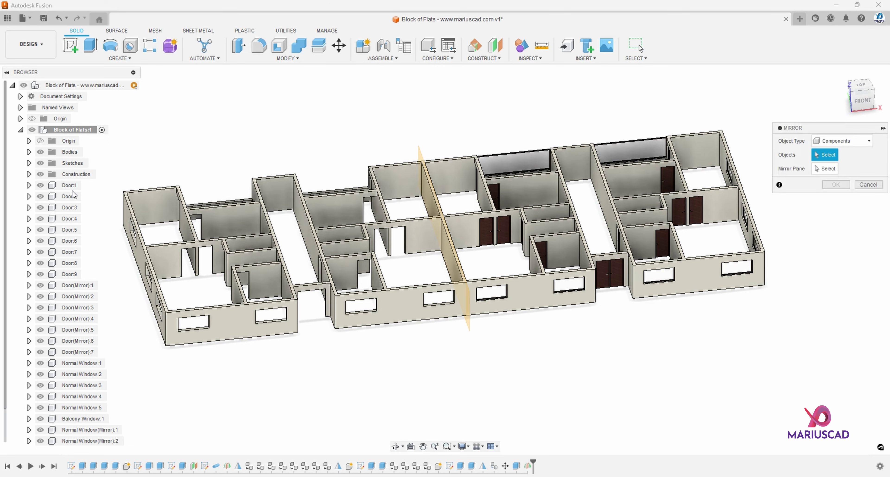
click(69, 185)
shift+click(73, 253)
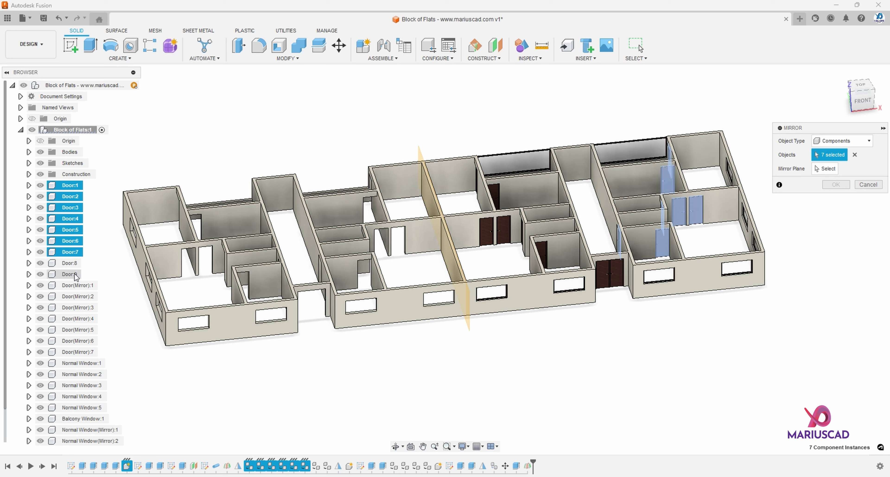
Add the seven already mirrored interior doors, Door(Mirror):1 to Door(Mirror):7, to the component mirror selection.
ctrl+click(76, 285)
ctrl+click(77, 297)
ctrl+click(77, 307)
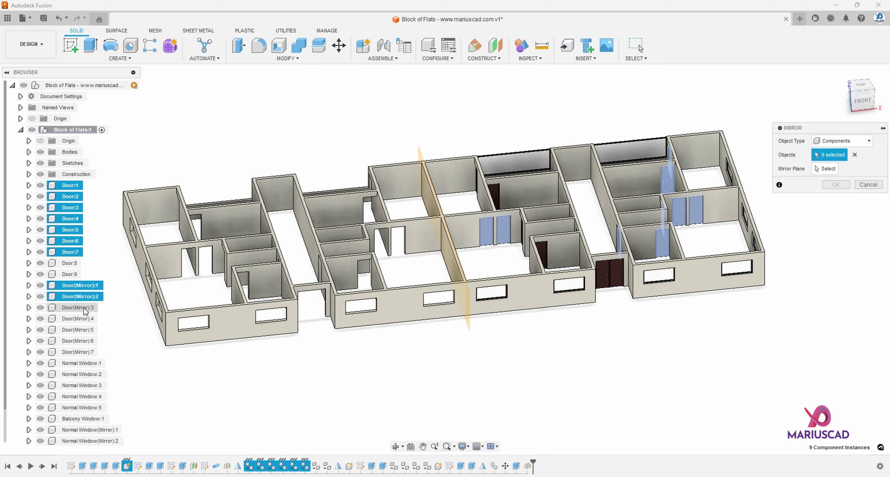
ctrl+click(77, 319)
ctrl+click(76, 330)
ctrl+click(77, 340)
ctrl+click(78, 352)
Add Normal Window:1 to 5, Balcony Window:1 and their three mirrored window instances to the mirror selection.
ctrl+click(80, 363)
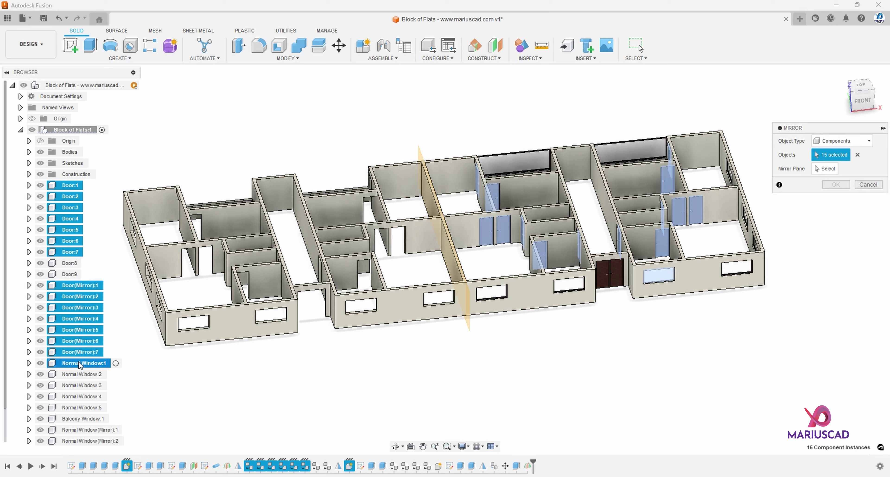
ctrl+click(83, 375)
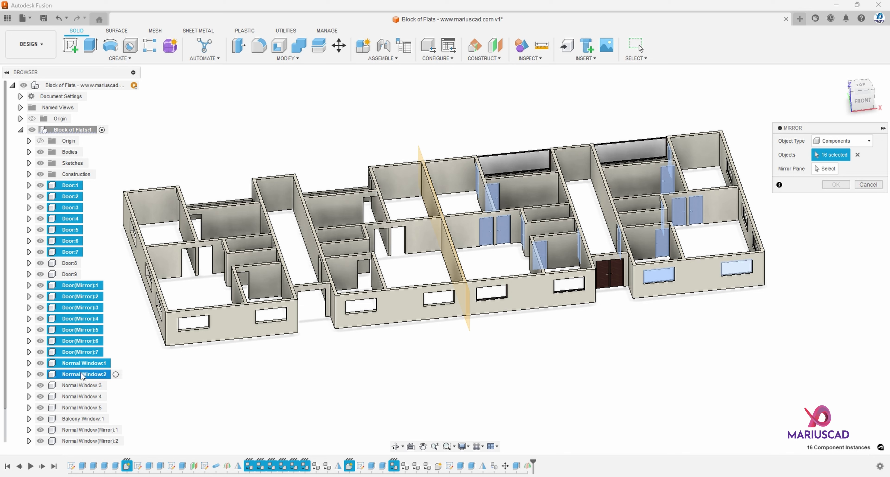
ctrl+click(82, 386)
ctrl+click(83, 397)
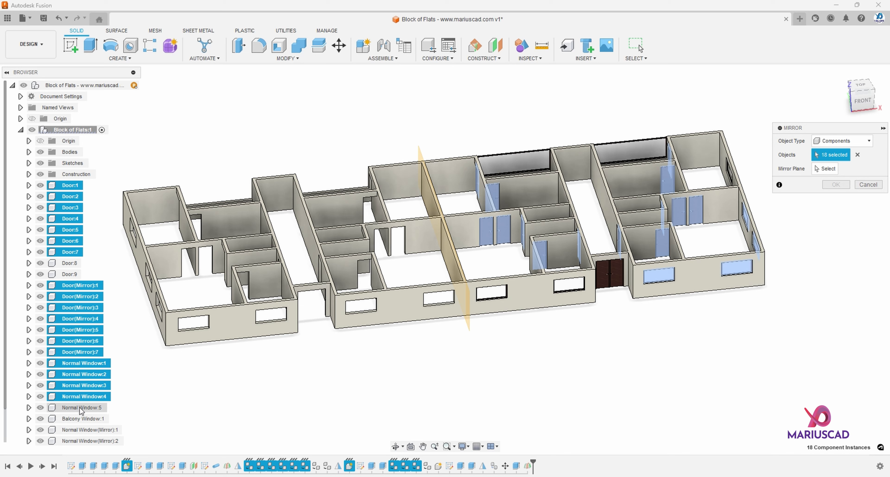
ctrl+click(82, 408)
ctrl+click(81, 419)
ctrl+click(80, 430)
scroll(79, 435, down, 1)
ctrl+click(79, 429)
ctrl+click(77, 442)
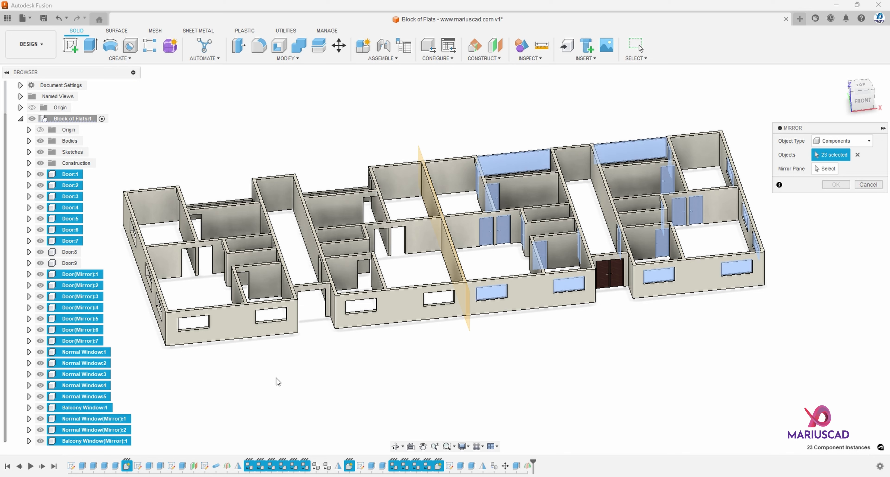
Mirror the selected doors and windows across the construction plane in the middle of the building.
click(823, 169)
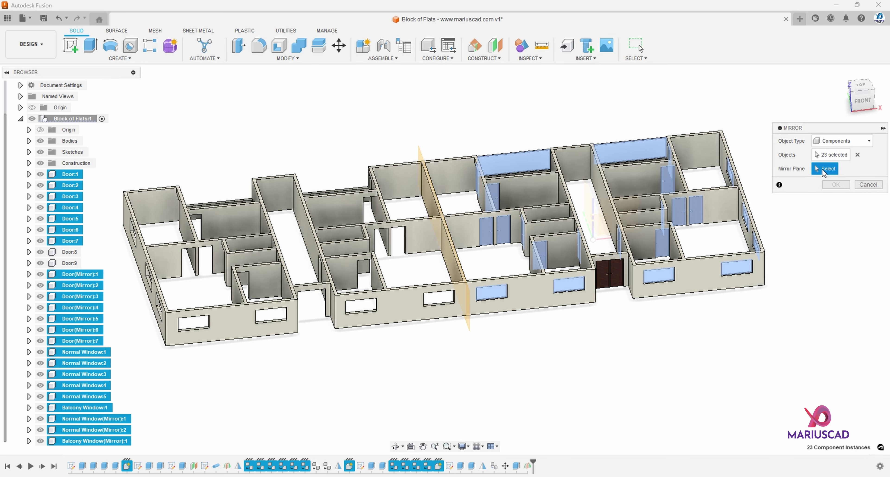
click(420, 156)
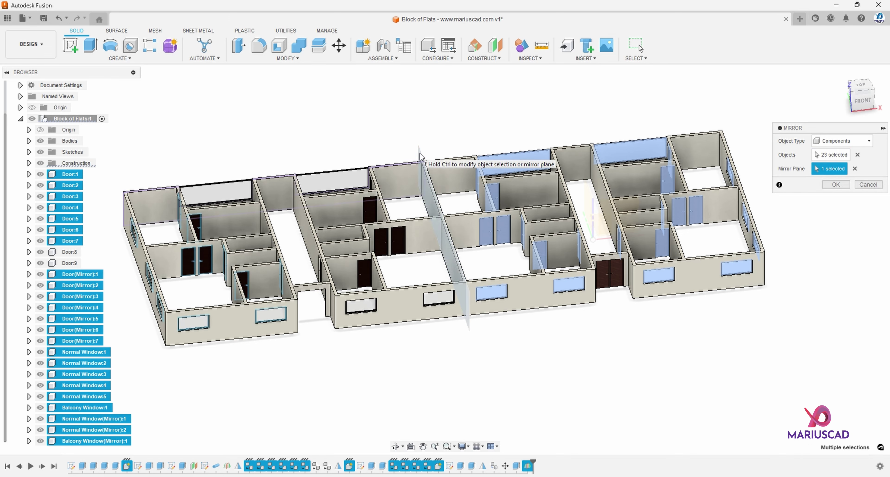
click(836, 185)
Hide the construction plane Plane1 in the Block of Flats component.
shift+middle_drag(372, 333, 400, 330)
click(29, 163)
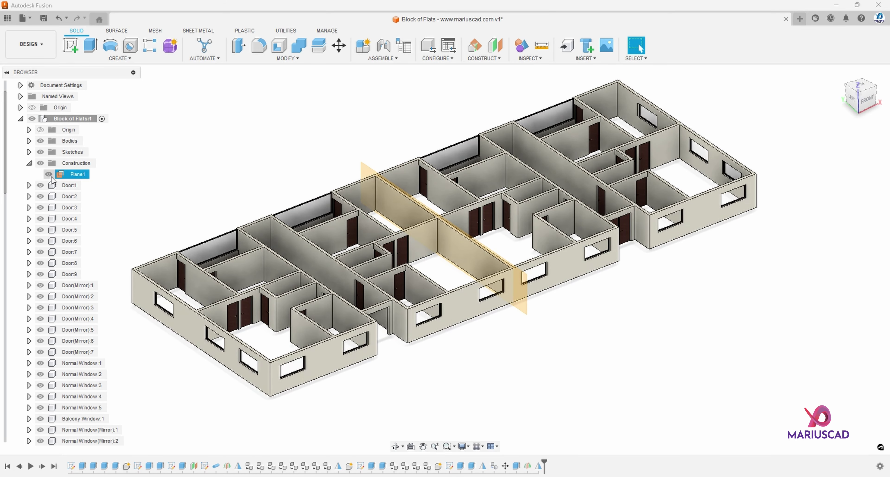
click(49, 174)
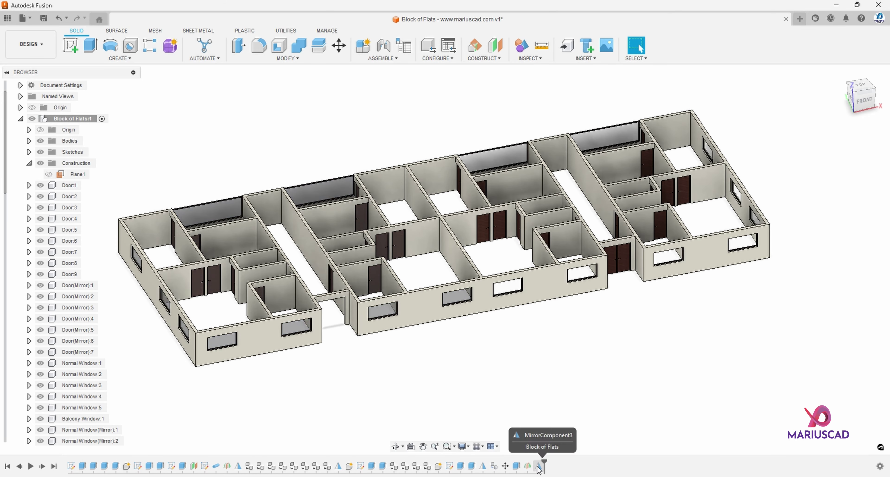
Edit the last component mirror feature to also include the entrance doors Door:8 and Door:9.
double_click(538, 467)
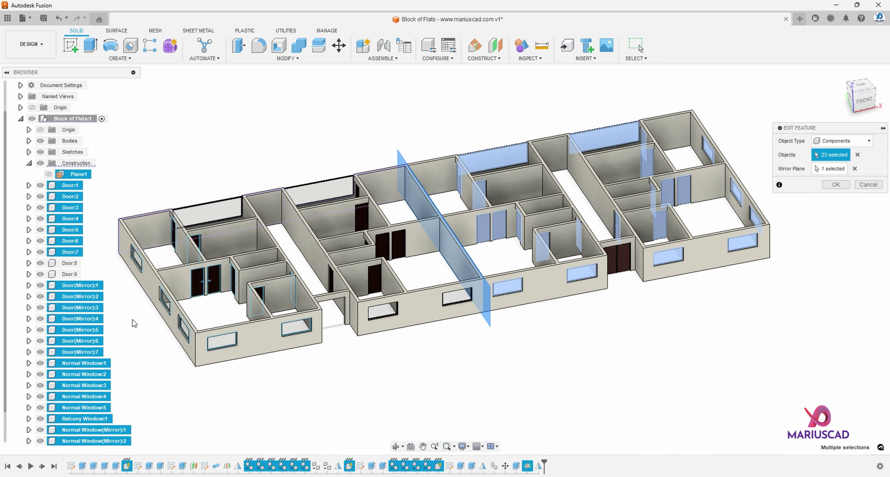
click(69, 264)
click(69, 274)
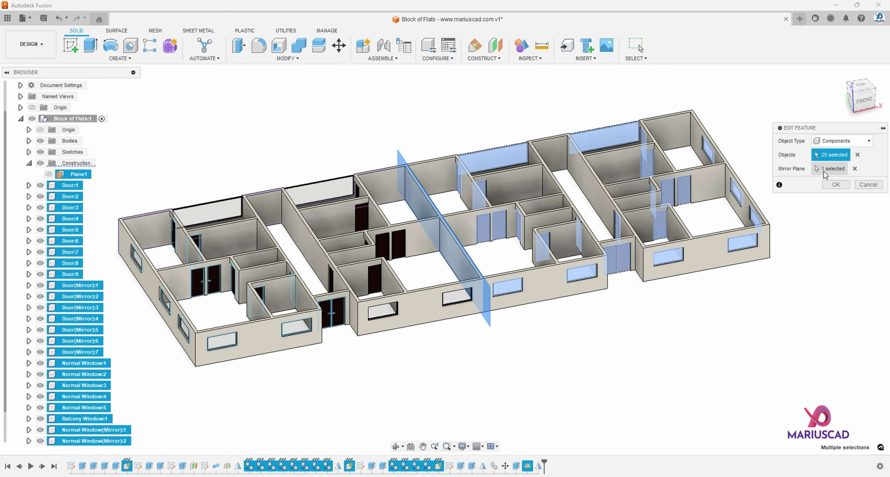
click(835, 185)
shift+middle_drag(425, 369, 418, 362)
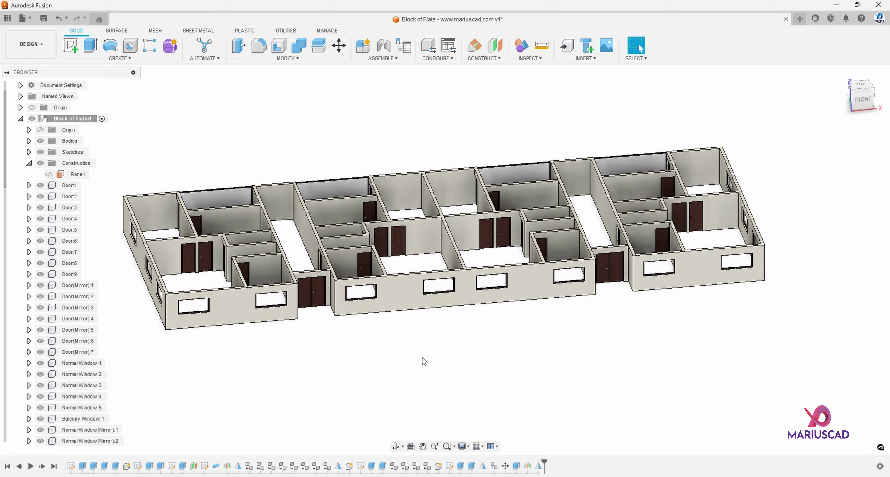
Create an internal standard component named Doors inside Block of Flats.
click(28, 164)
click(103, 59)
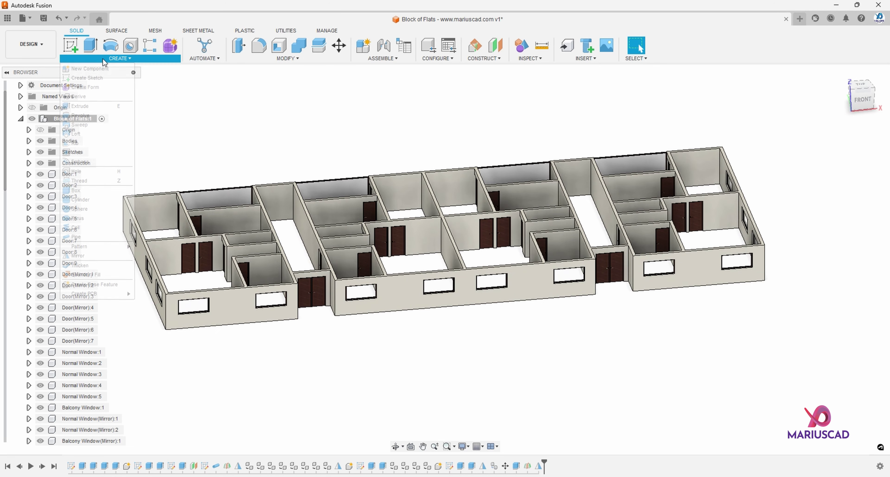
click(101, 68)
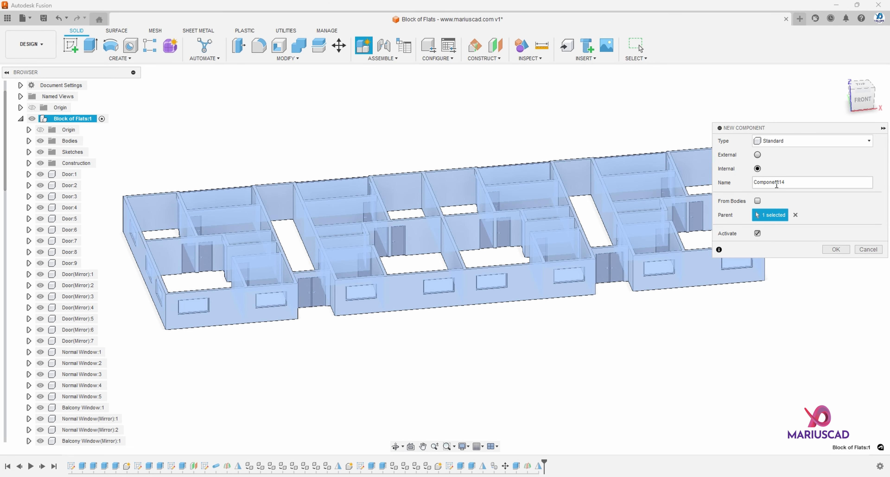
text(Doors)
key(Return)
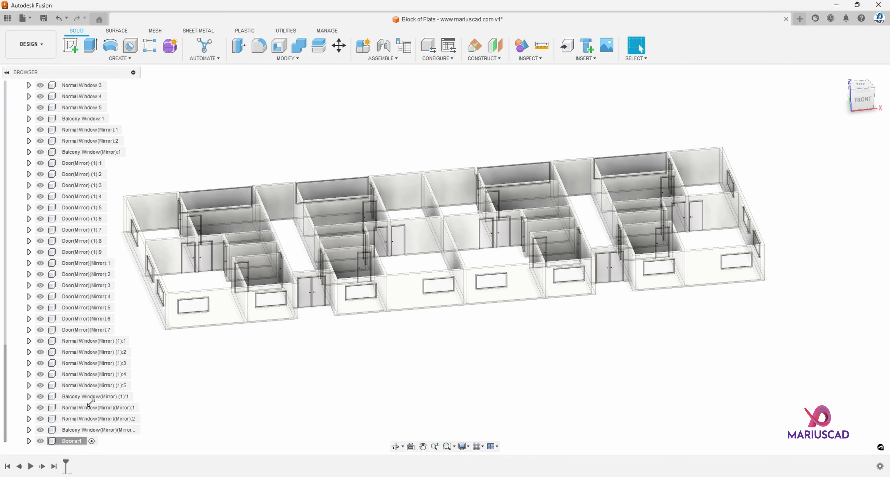
click(84, 330)
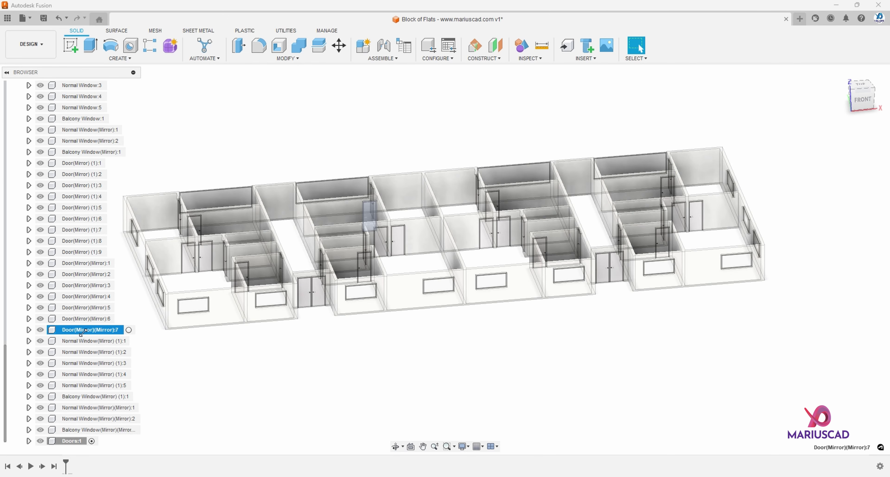
shift+click(80, 163)
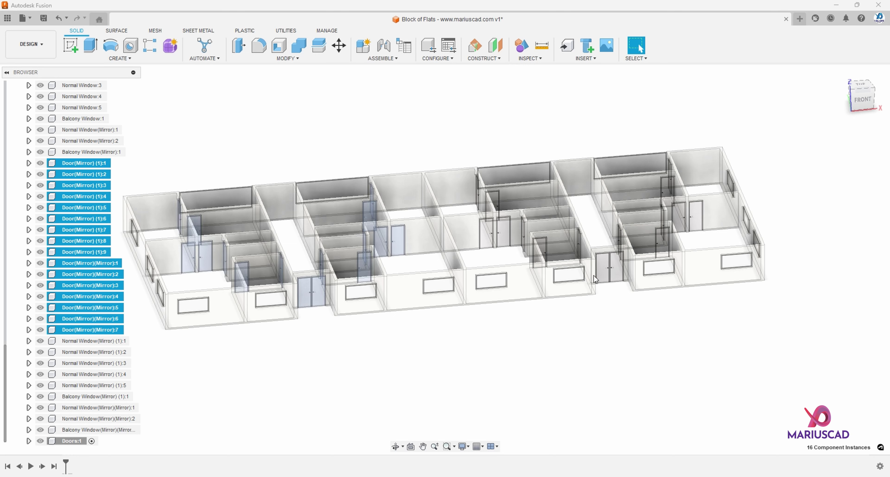
click(596, 326)
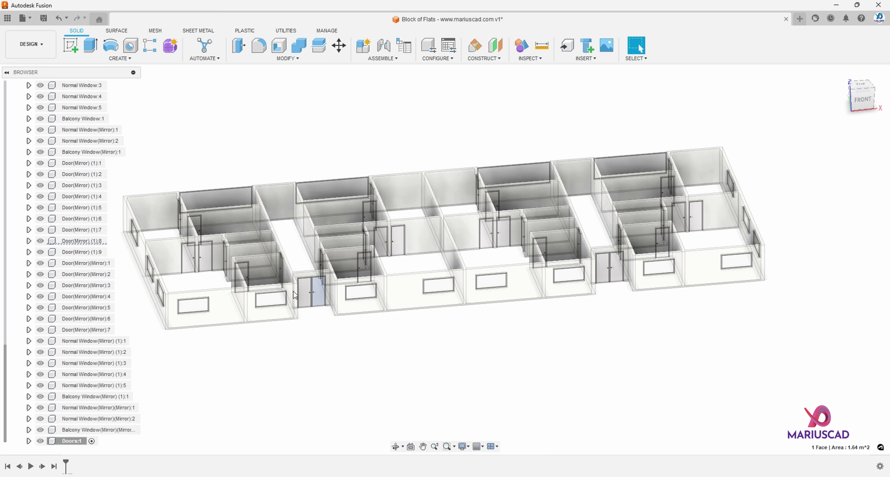
Move Door(Mirror)(Mirror):1 to 7 and Door(Mirror) (1):1 to 7 into the Doors component.
click(87, 263)
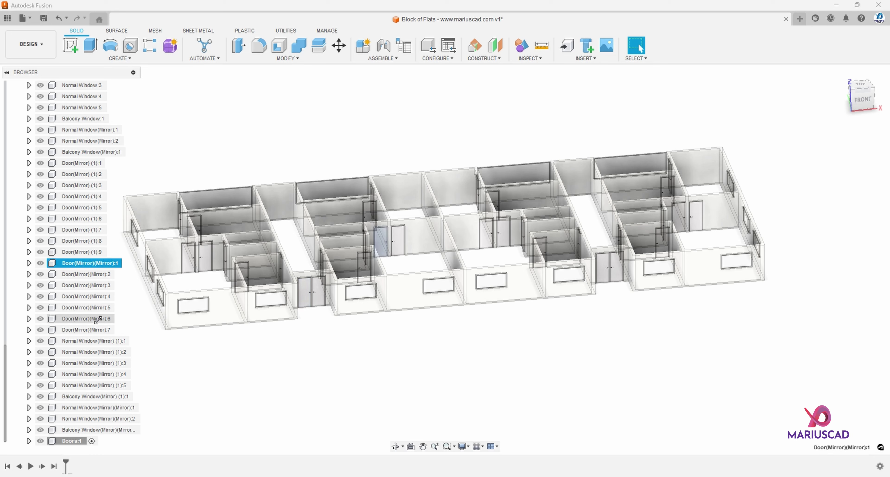
shift+click(96, 330)
drag(97, 330, 72, 440)
click(83, 307)
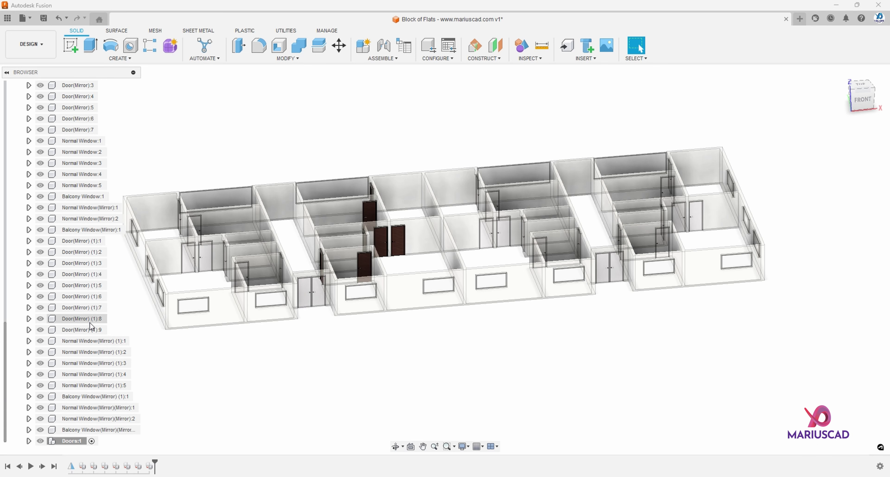
shift+click(88, 241)
drag(92, 244, 72, 440)
Move the interior doors Door(Mirror):1 to 7 and Door:1 to 7 into the Doors component.
click(81, 207)
shift+click(80, 142)
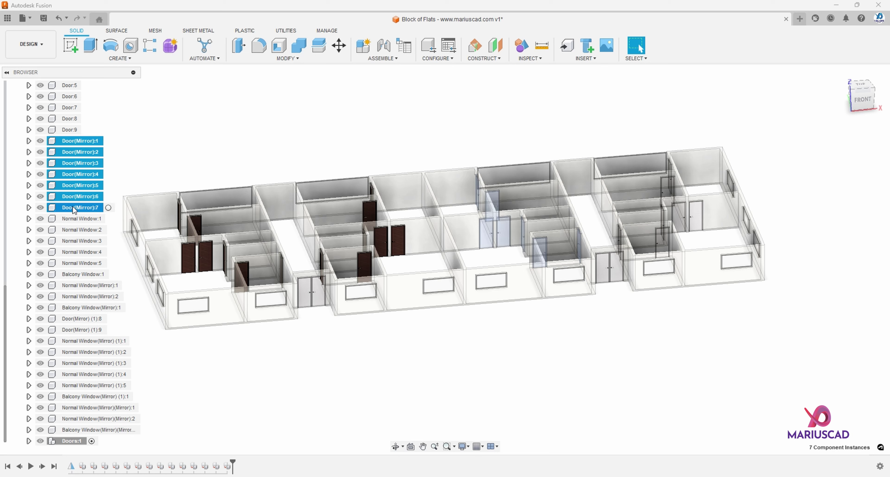
drag(74, 210, 72, 441)
click(69, 118)
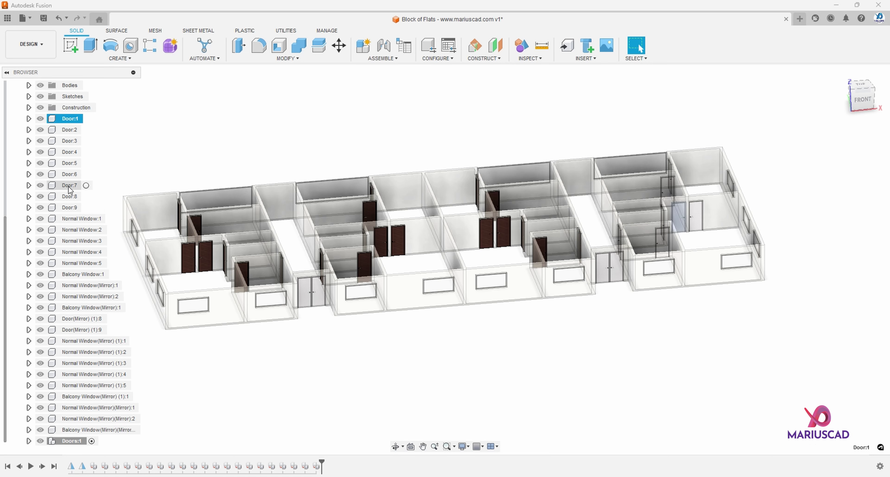
shift+click(68, 186)
drag(73, 184, 69, 441)
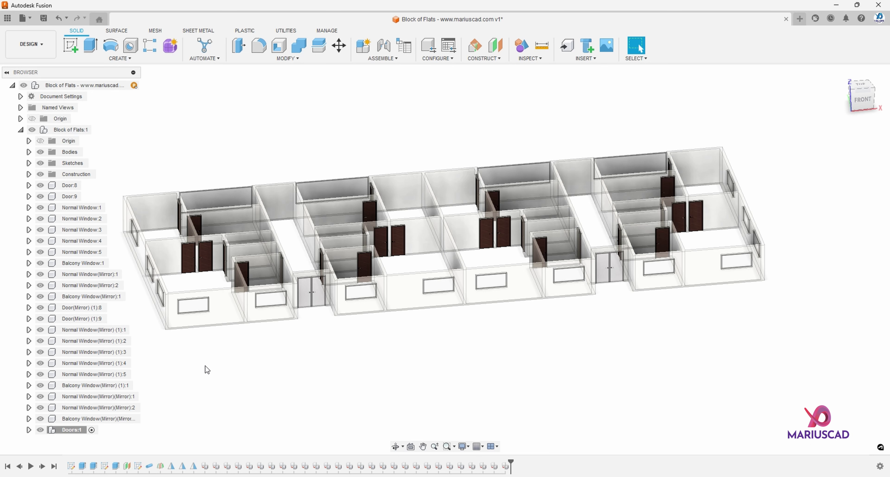
Reactivate Block of Flats and create an internal component in it named Outside Doors.
click(69, 129)
click(119, 58)
click(90, 69)
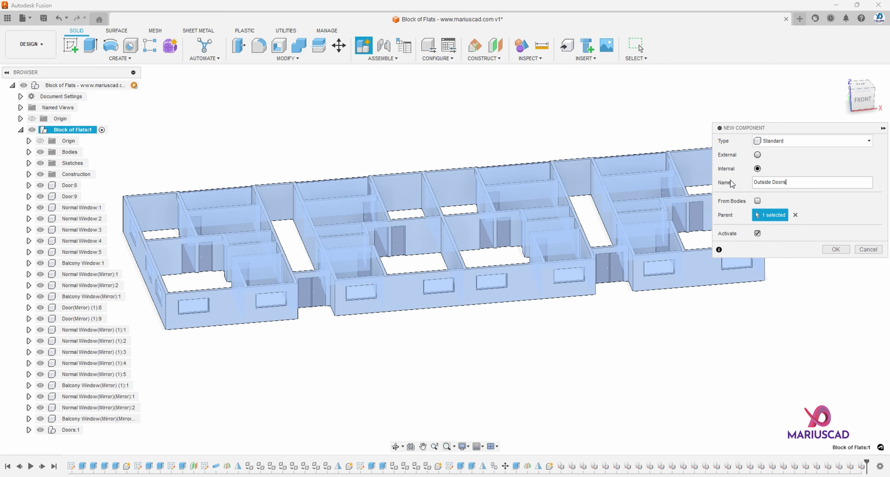
text(Outside Doors)
key(Return)
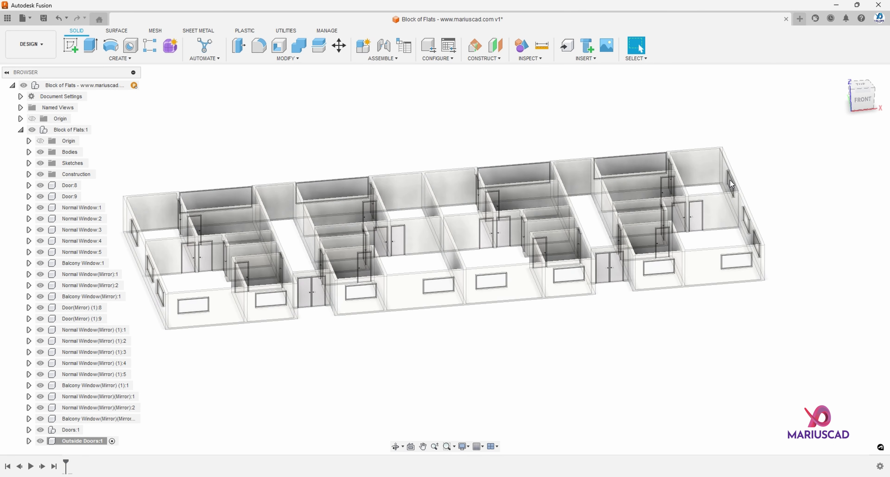
Move the entrance doors Door:8, Door:9, Door(Mirror) (1):8 and Door(Mirror) (1):9 into the Outside Doors component.
click(69, 185)
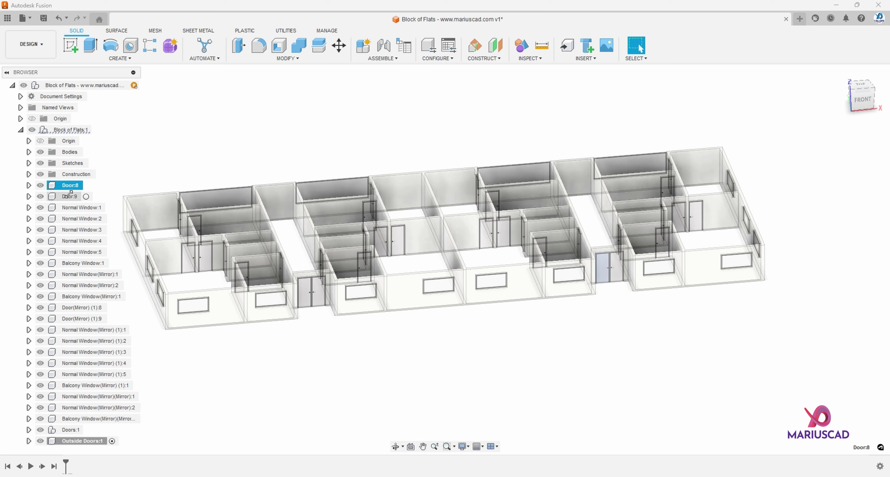
ctrl+click(69, 197)
ctrl+click(83, 307)
ctrl+click(83, 318)
drag(83, 318, 86, 442)
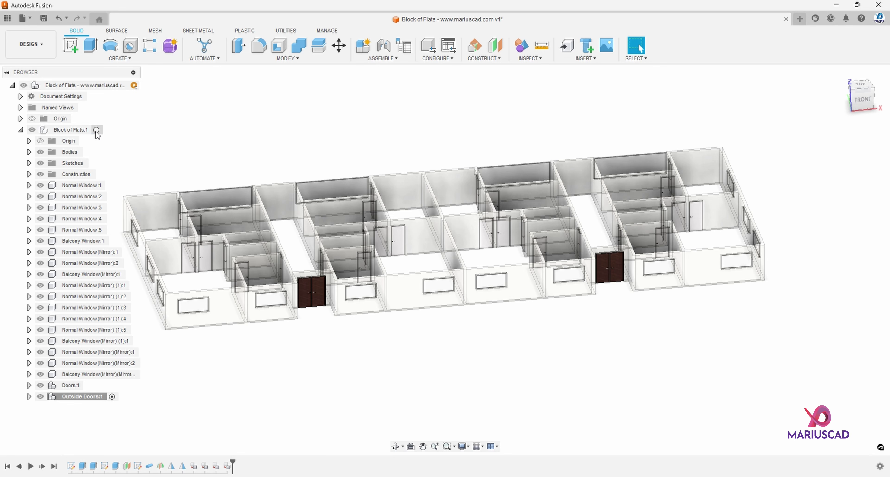
Reactivate Block of Flats and create an internal component in it named Windows.
click(97, 129)
click(120, 58)
click(83, 69)
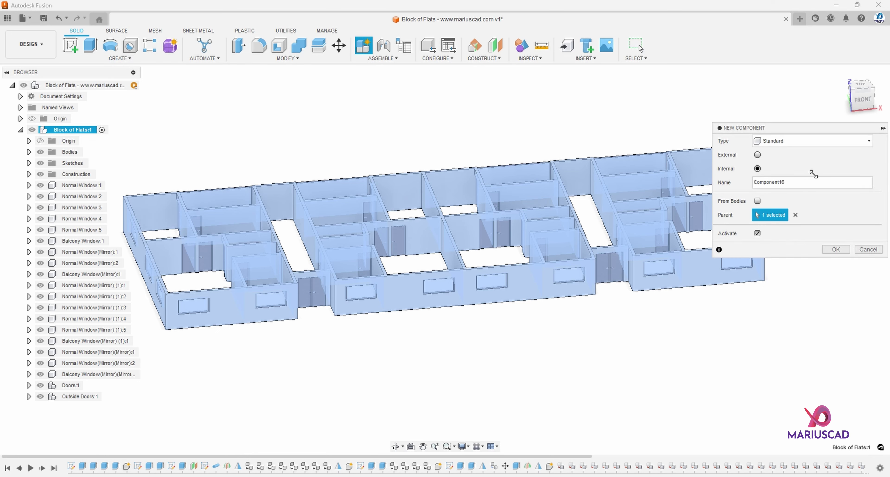
text(Windows)
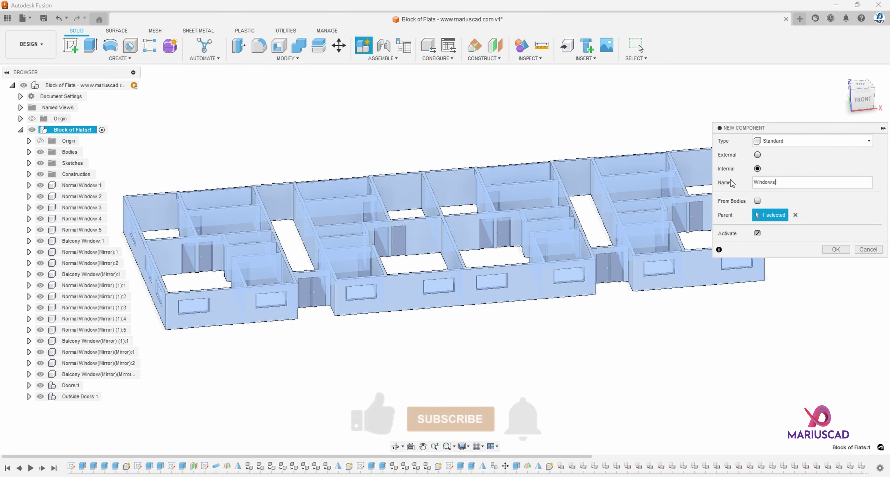
key(Return)
Move all normal and balcony windows, including the mirrored ones, into the Windows component.
click(66, 183)
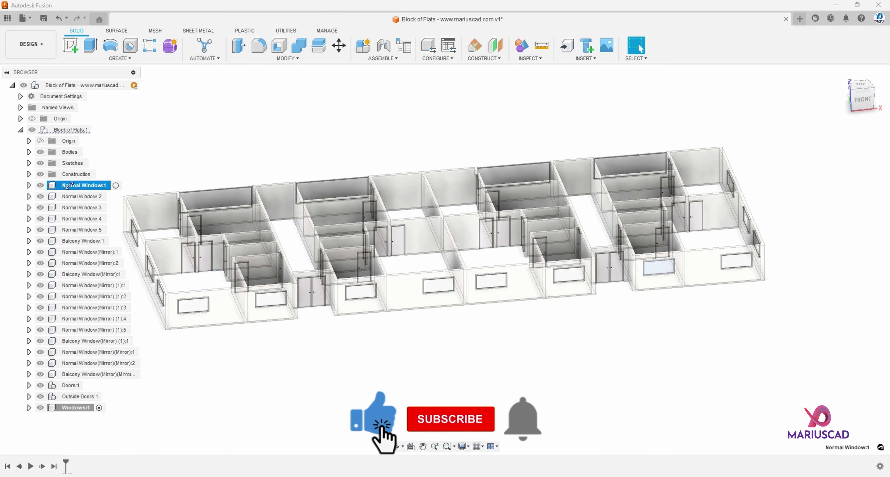
shift+click(89, 376)
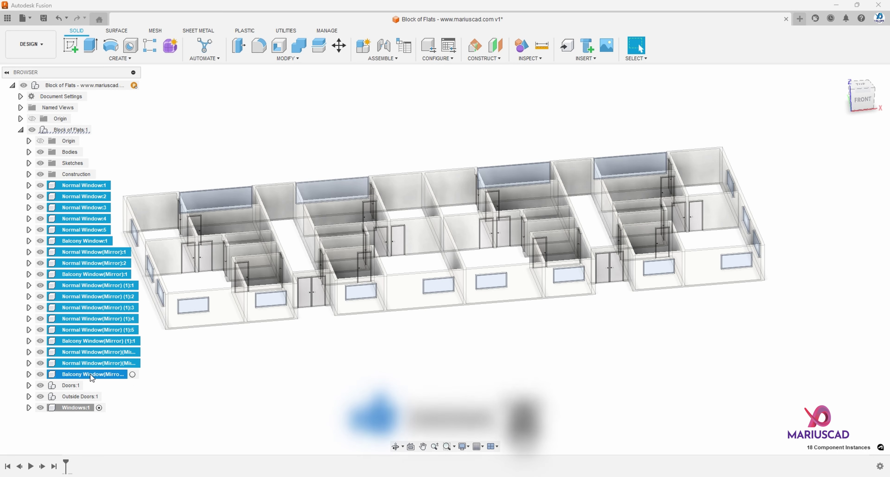
drag(90, 374, 77, 408)
Reactivate Block of Flats and start a sketch on the bottom face of the walls.
double_click(57, 130)
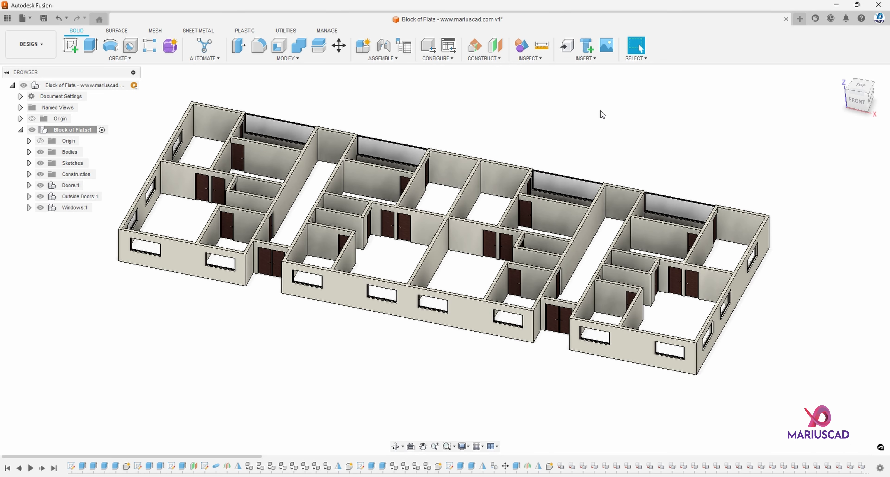
shift+middle_drag(340, 238, 343, 182)
scroll(296, 188, up, 5)
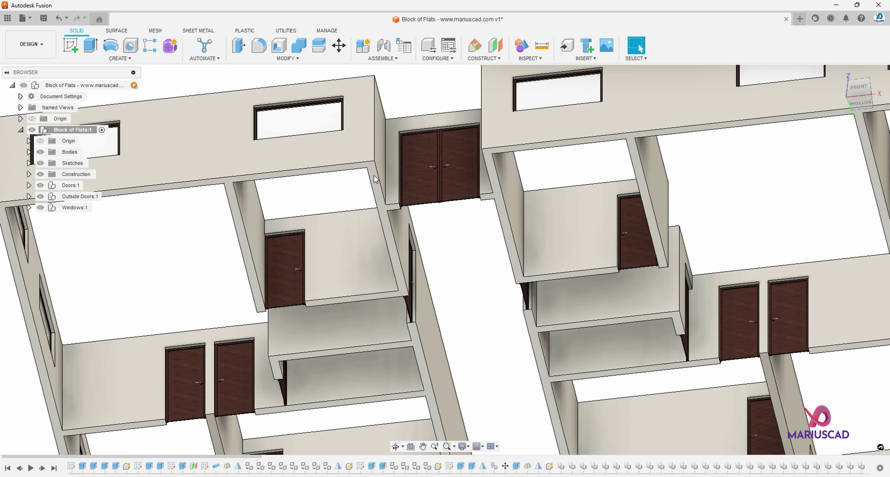
right_click(375, 179)
click(382, 243)
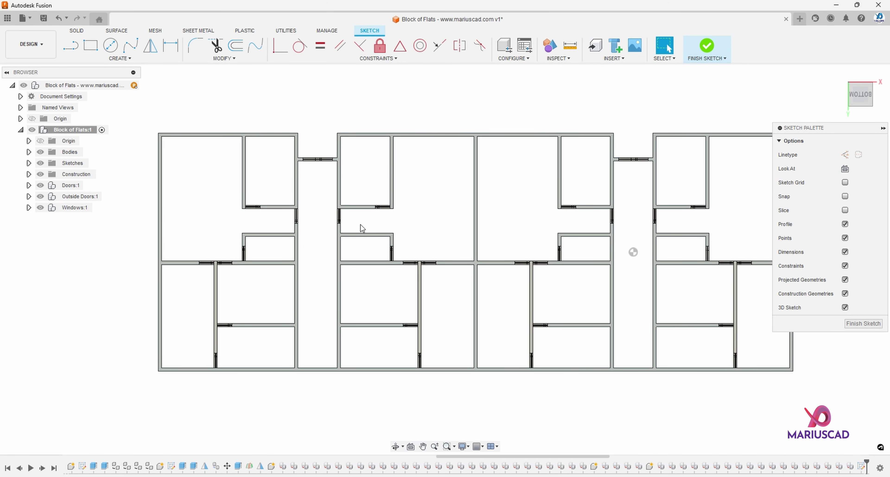
Project two diagonally opposite outer corner points of the walls into the sketch.
key(p)
click(158, 137)
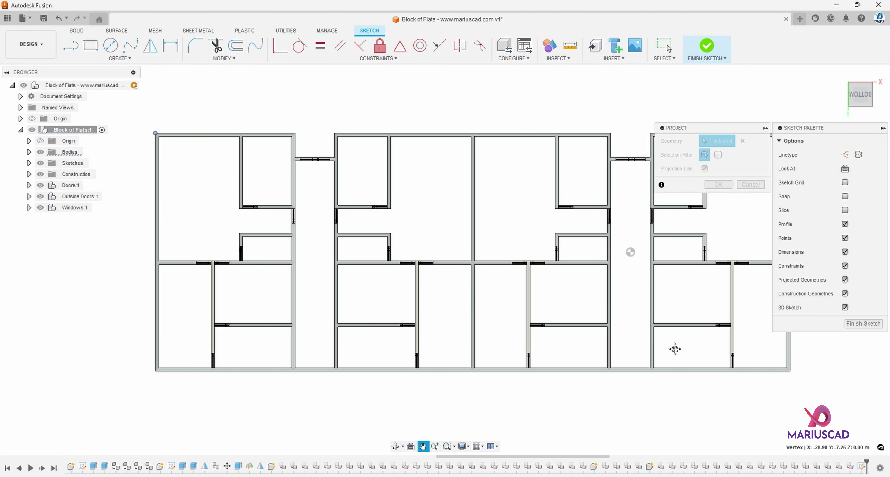
scroll(449, 290, up, 5)
middle_drag(497, 301, 453, 288)
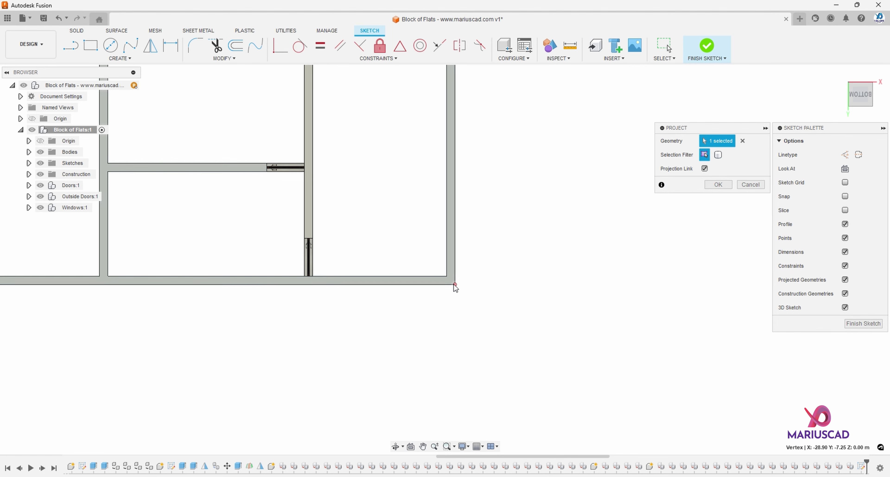
click(454, 284)
click(716, 184)
Sketch a rectangle around the whole floor plan between the two projected corner points.
scroll(495, 246, down, 5)
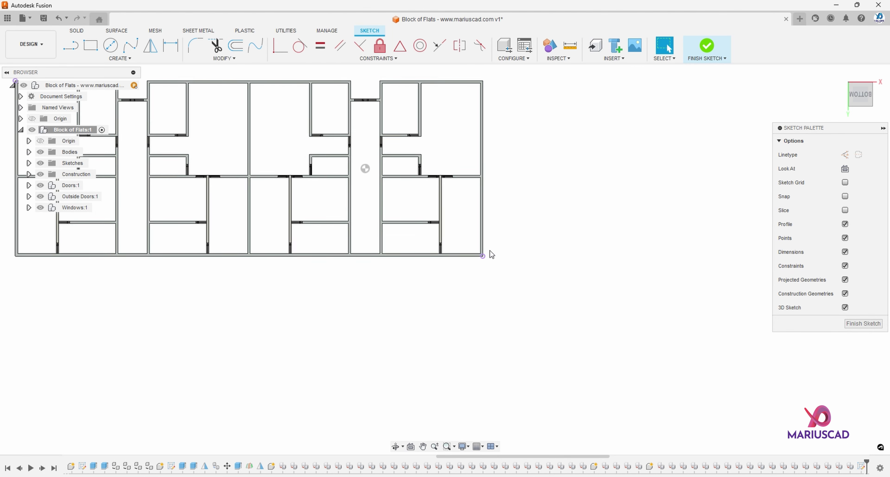
key(r)
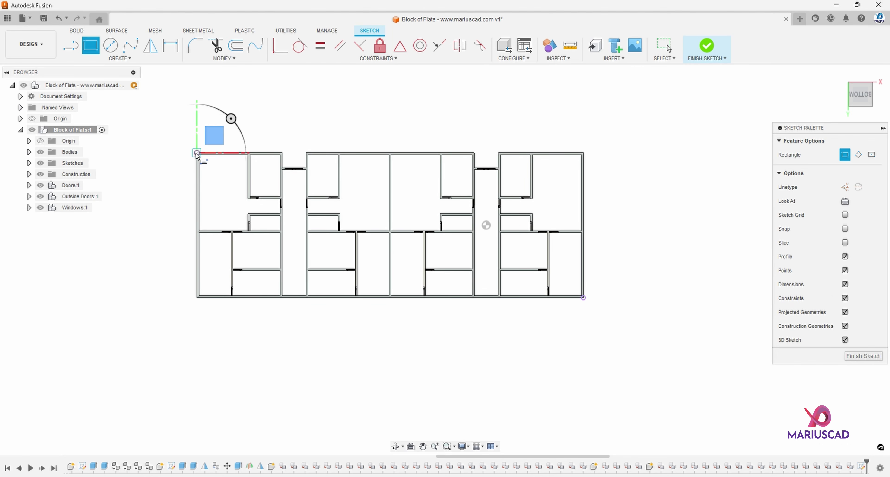
click(197, 152)
click(583, 298)
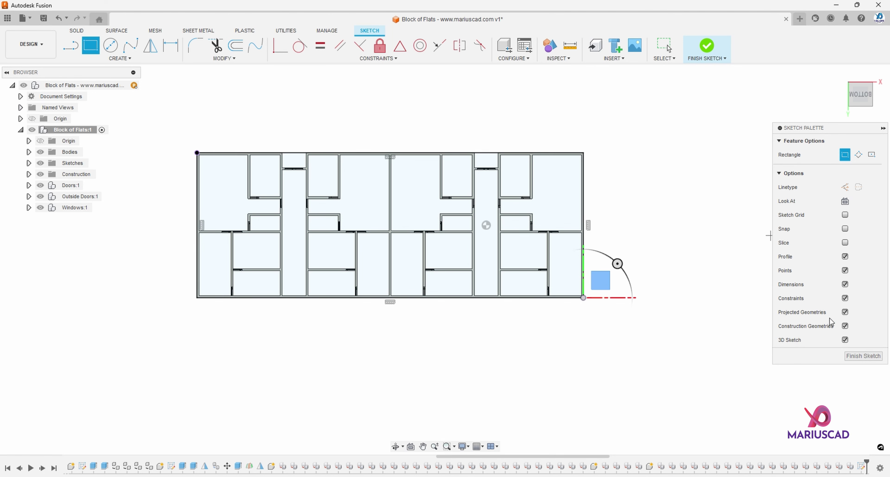
Extrude all profiles of the building footprint 0.4 m downward as a new body to form the floor slab.
key(e)
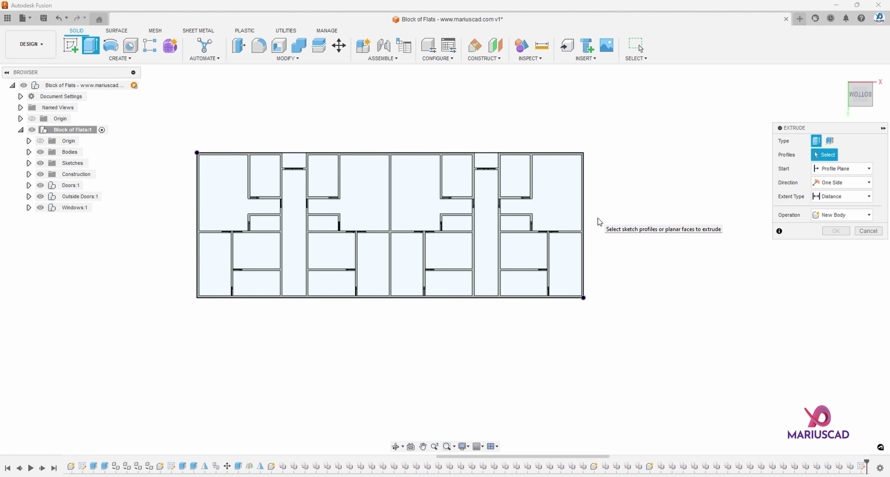
scroll(596, 217, up, 3)
click(556, 203)
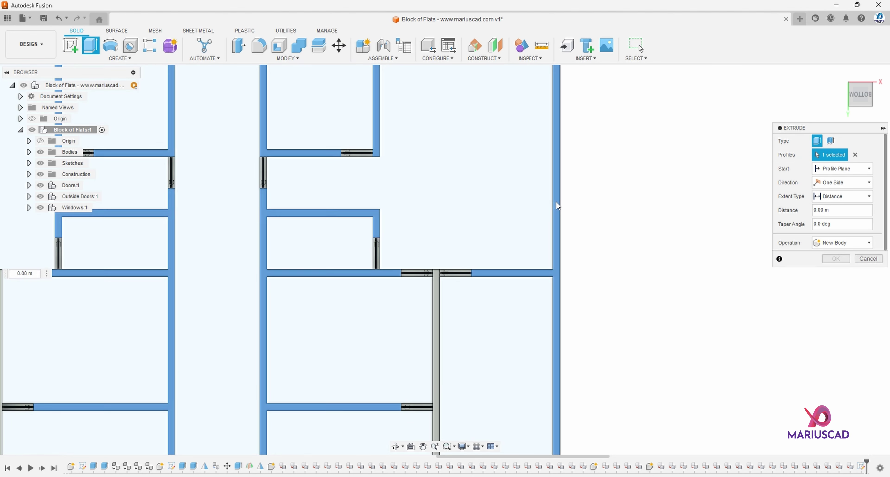
click(522, 199)
scroll(521, 200, down, 5)
click(290, 203)
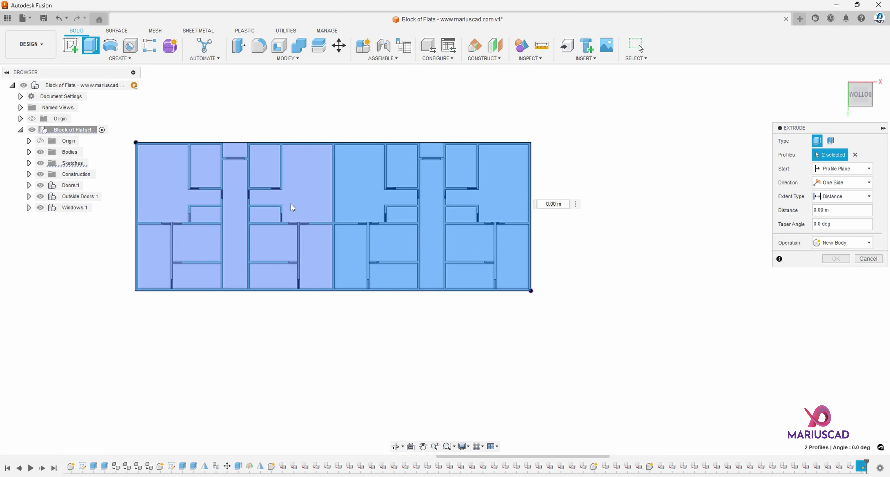
shift+middle_drag(385, 335, 373, 407)
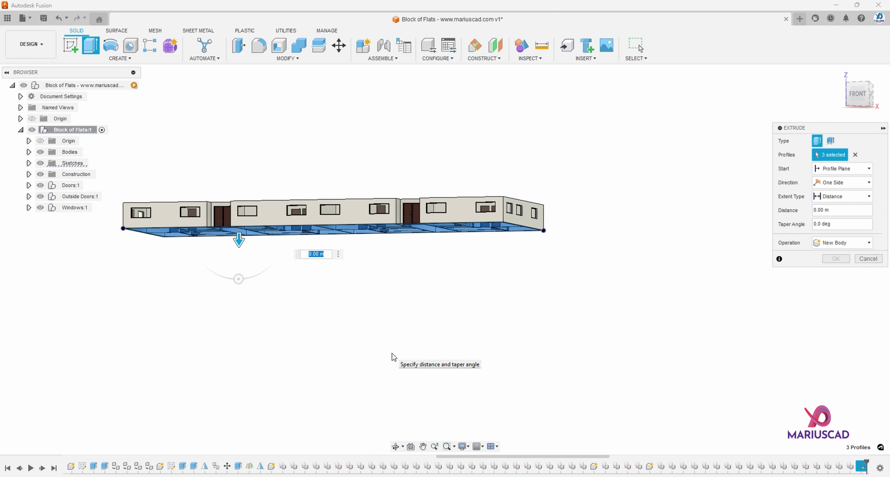
key(Return)
shift+middle_drag(391, 355, 600, 280)
click(844, 242)
click(837, 284)
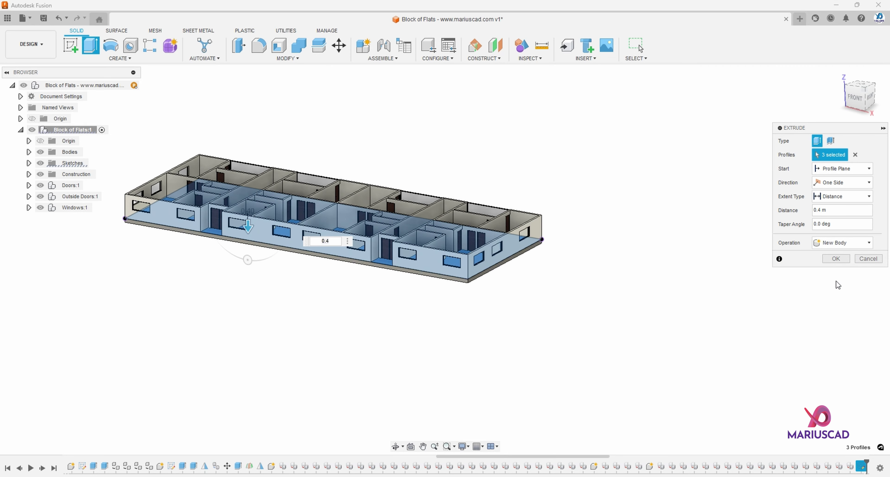
click(836, 259)
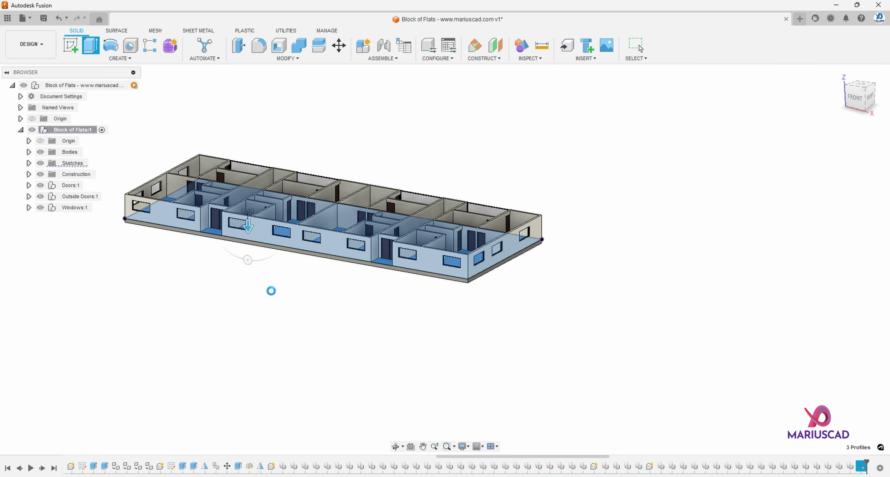
Create an internal component named Stairs inside Block of Flats and activate it.
shift+middle_drag(347, 287, 420, 327)
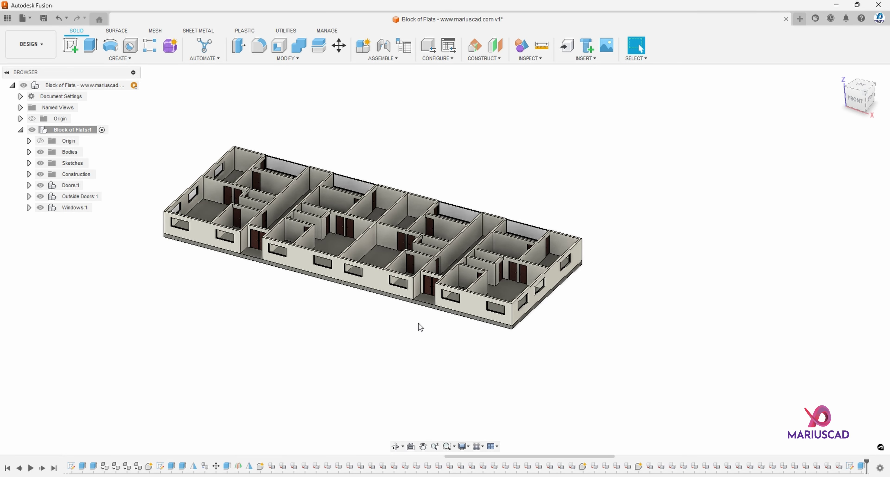
click(120, 59)
click(88, 67)
click(784, 182)
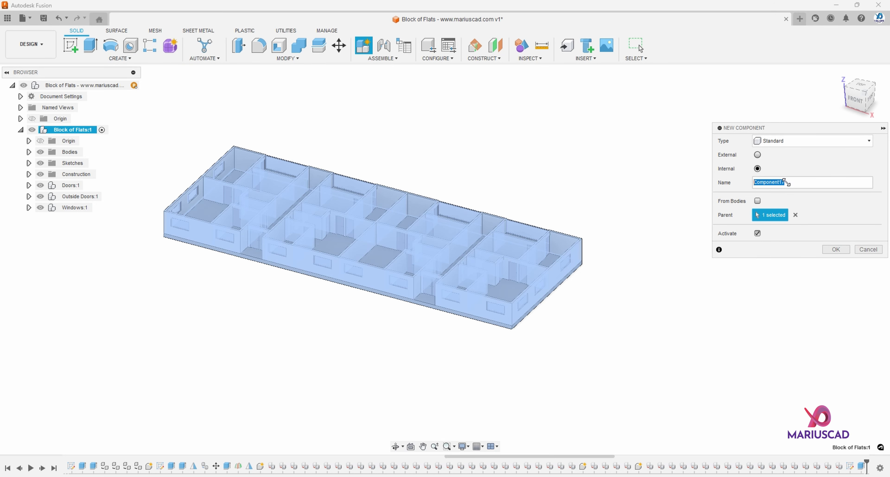
text(Stairs)
click(835, 249)
Start a sketch in the Stairs component on the vertical front plane.
click(73, 46)
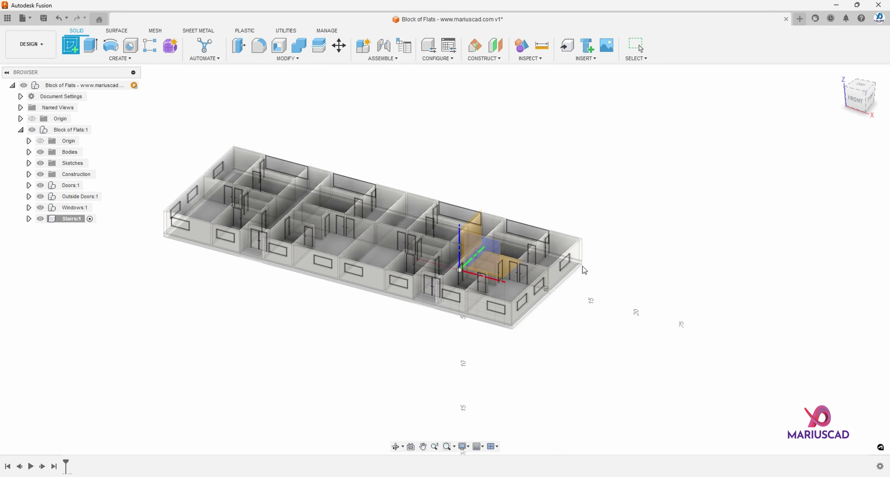
scroll(584, 271, down, 3)
click(551, 246)
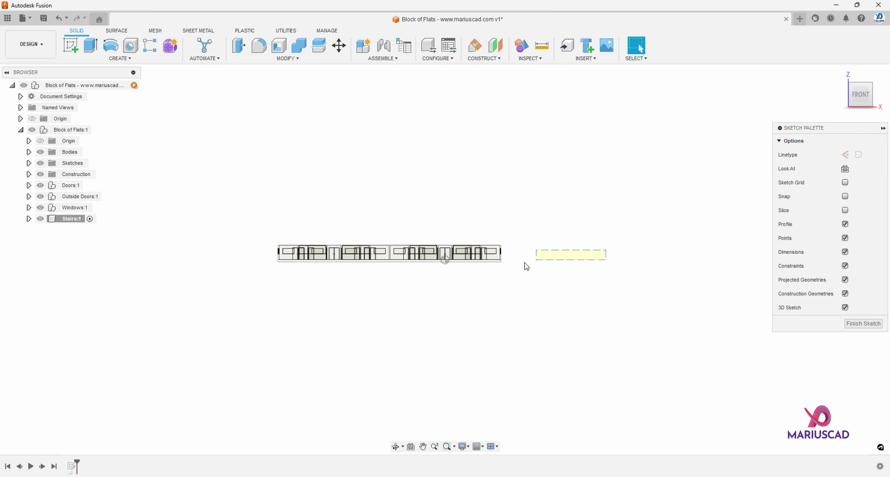
Sketch a landing rectangle 1 m wide and 0.3 m high in the empty area beside the building.
scroll(501, 267, up, 1)
middle_drag(589, 239, 430, 287)
scroll(449, 278, up, 2)
key(r)
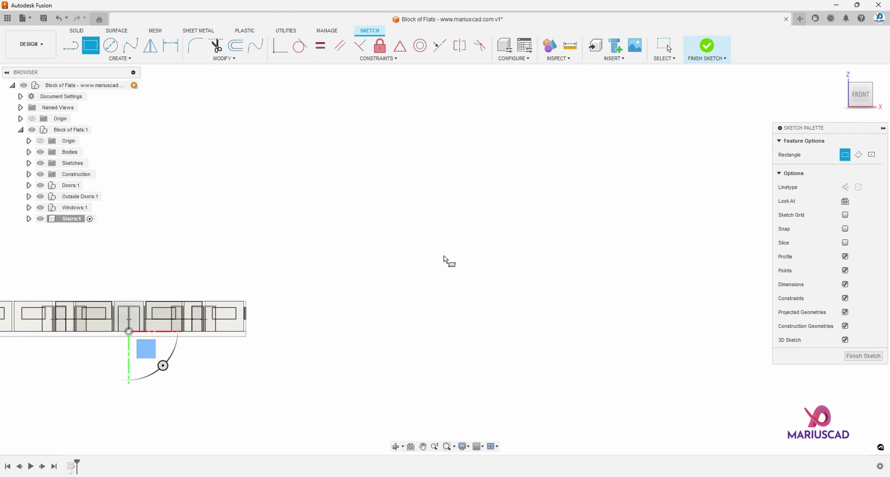
click(390, 219)
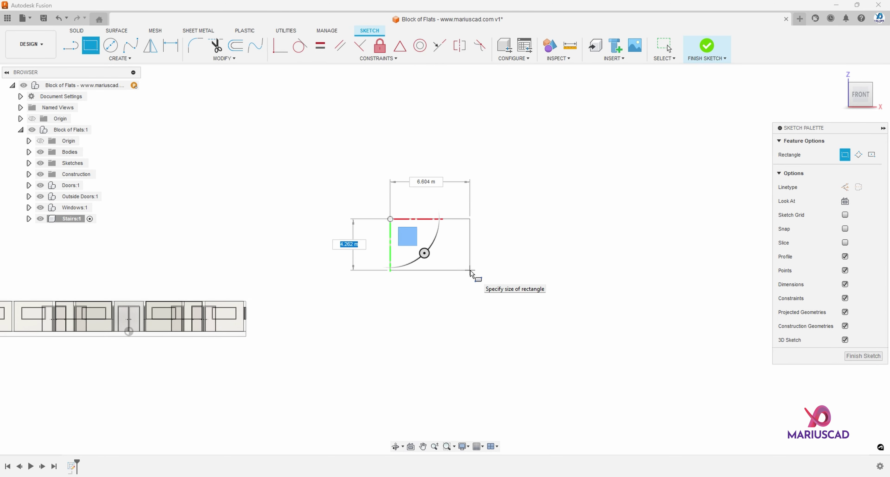
key(Tab)
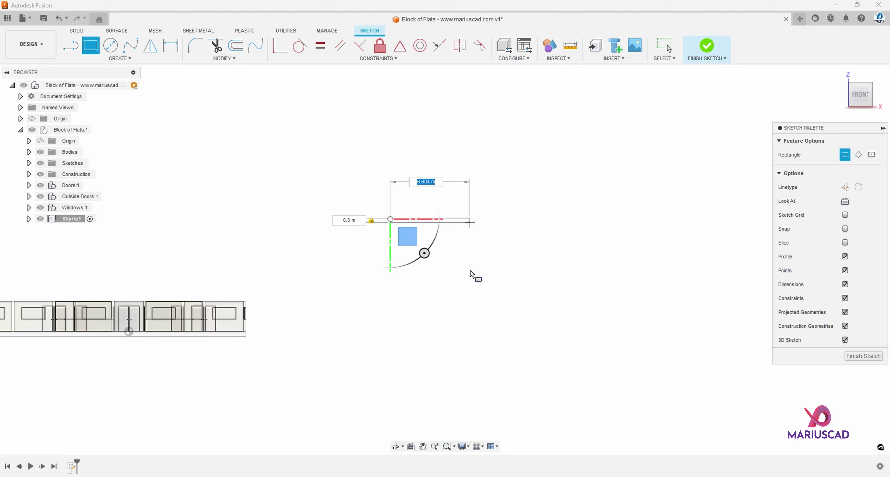
text(1)
key(Tab)
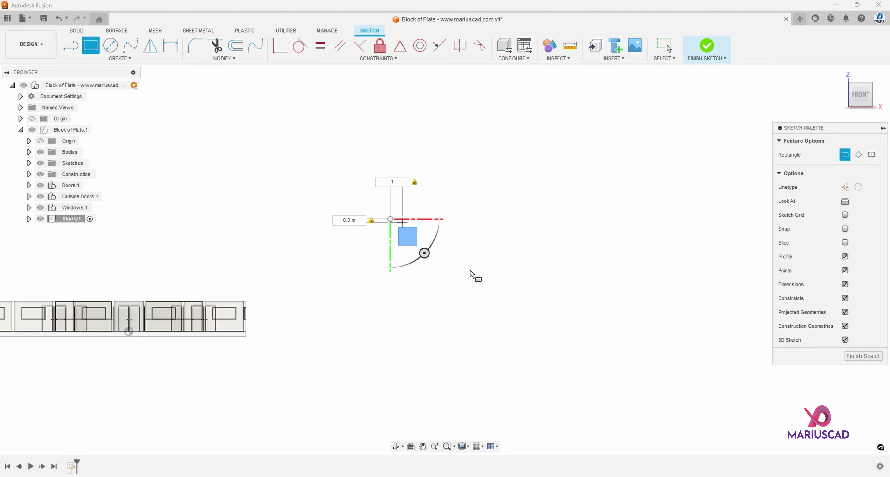
key(Return)
key(Escape)
Sketch a step rectangle 0.30 m wide and 0.22 m high, starting from the landing's upper-right corner.
scroll(407, 203, up, 10)
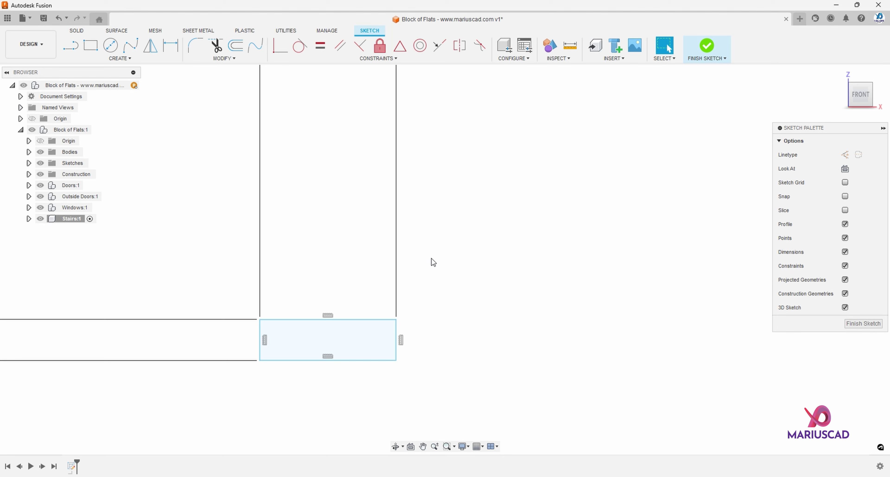
key(r)
click(396, 320)
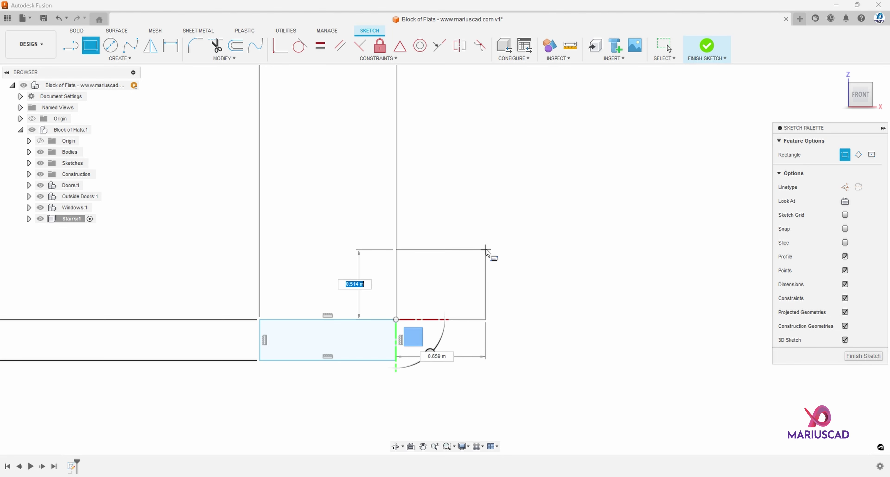
text(0.22)
key(Tab)
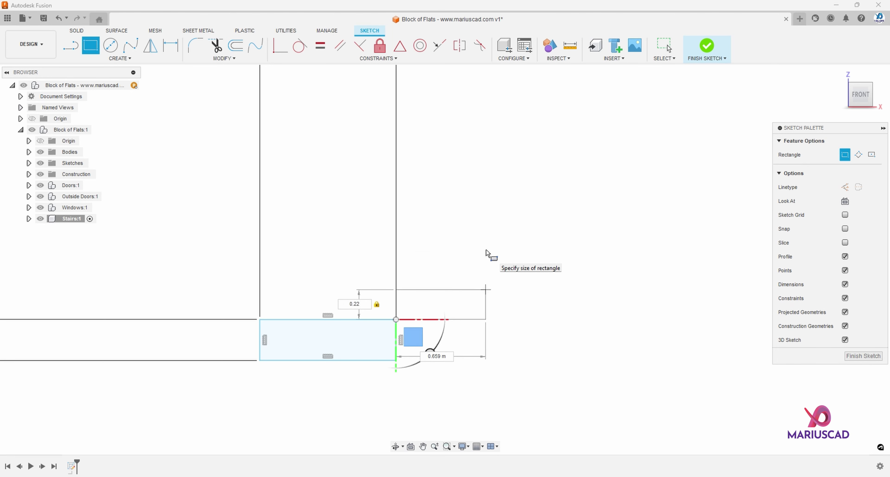
key(Return)
key(Escape)
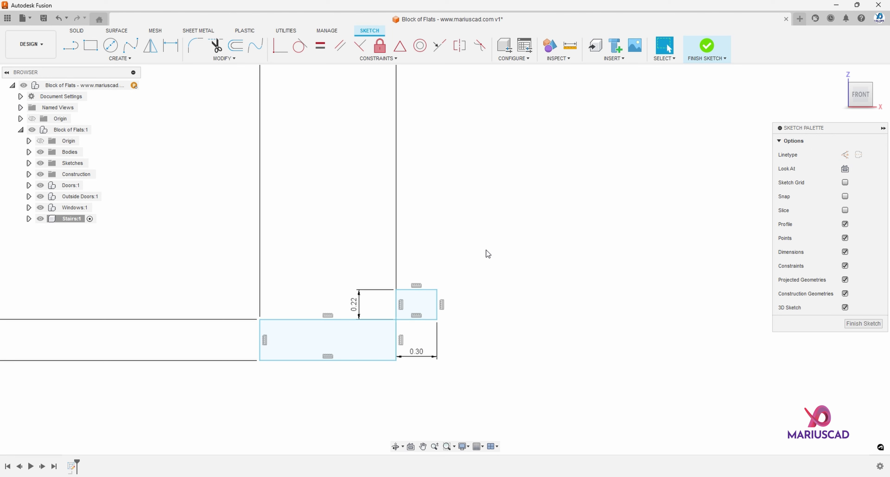
Copy the step rectangle point to point from its lower-left corner to its upper-right corner.
drag(369, 273, 460, 327)
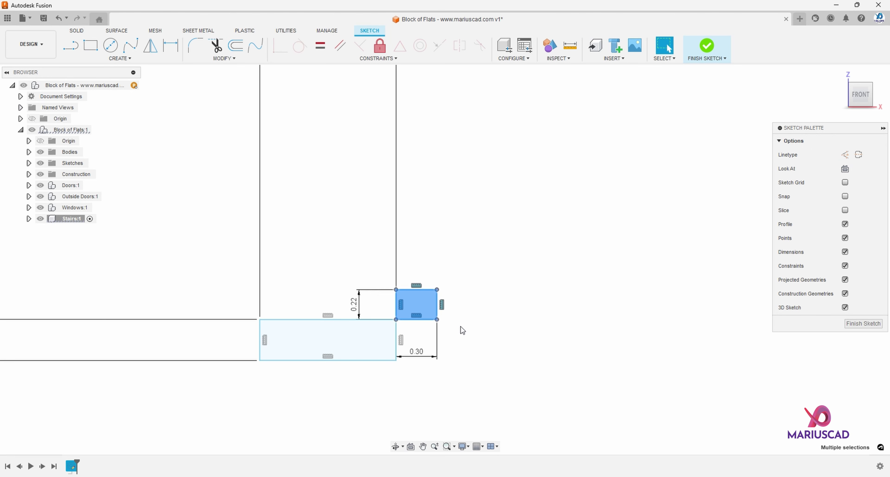
key(m)
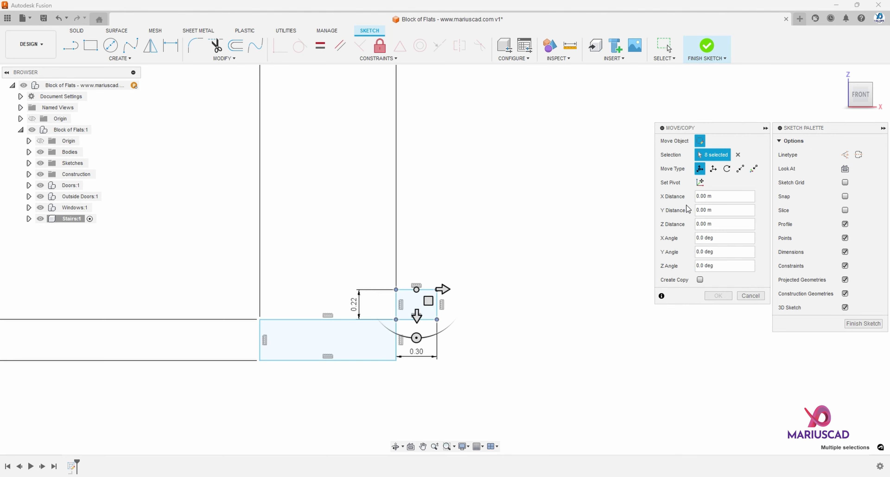
click(739, 168)
click(700, 211)
click(710, 184)
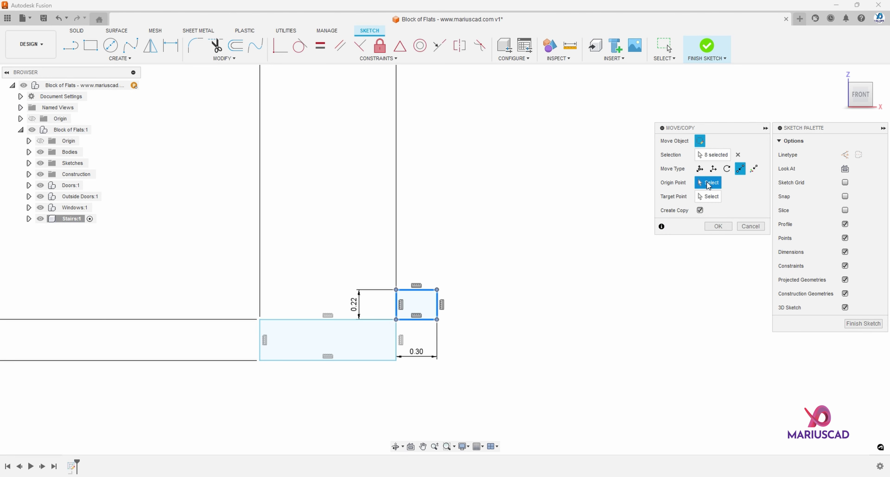
click(395, 319)
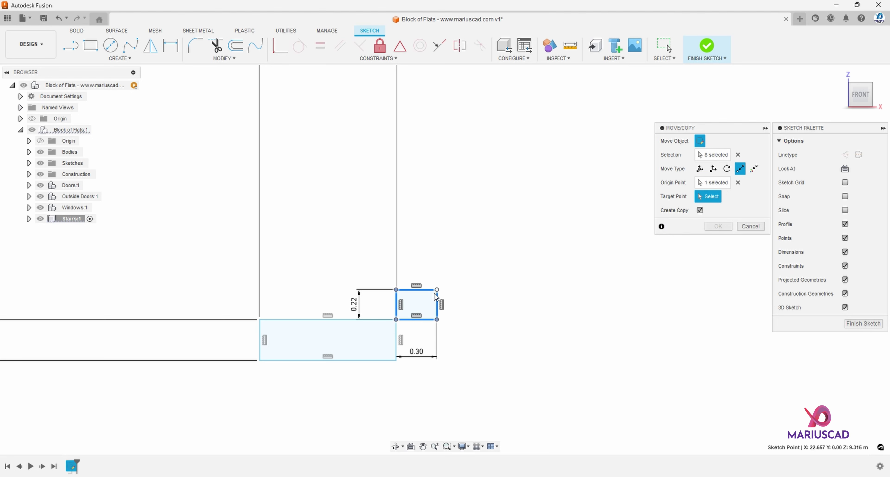
click(436, 289)
click(725, 229)
Copy both step rectangles point to point from the first step's lower-left corner to the second step's upper-right corner.
drag(365, 223, 499, 339)
key(m)
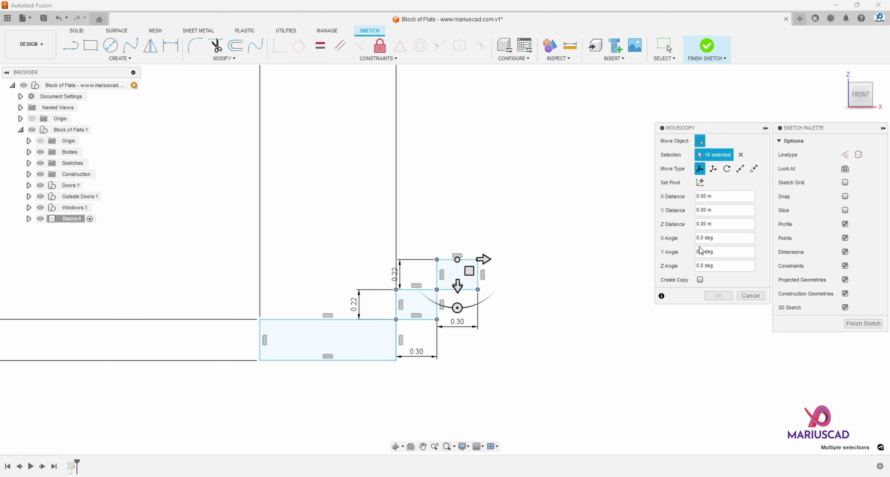
click(740, 169)
click(699, 210)
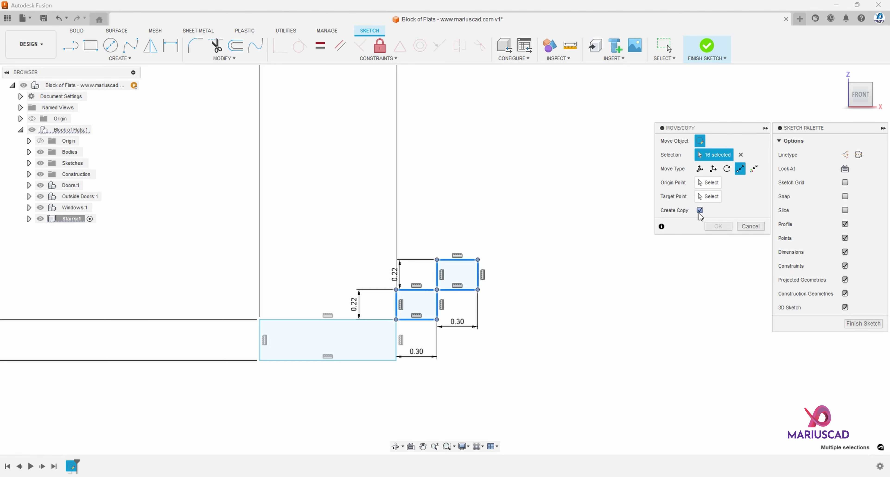
click(708, 183)
click(396, 320)
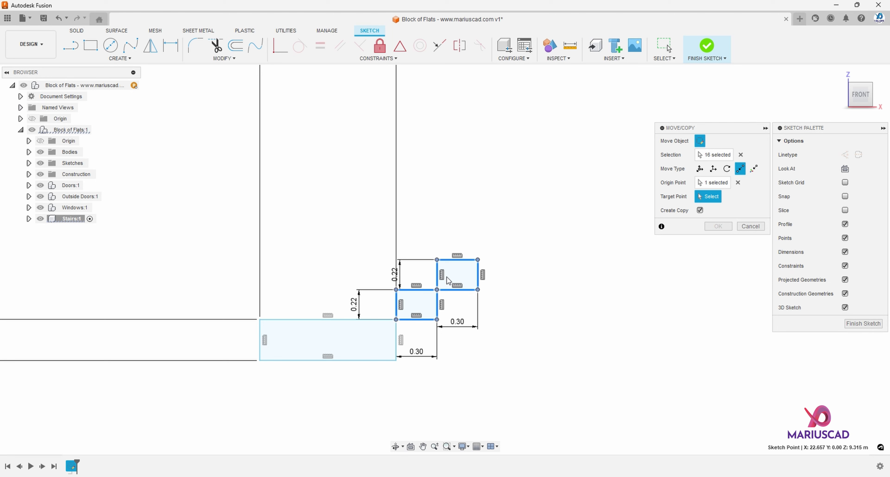
click(478, 260)
click(717, 226)
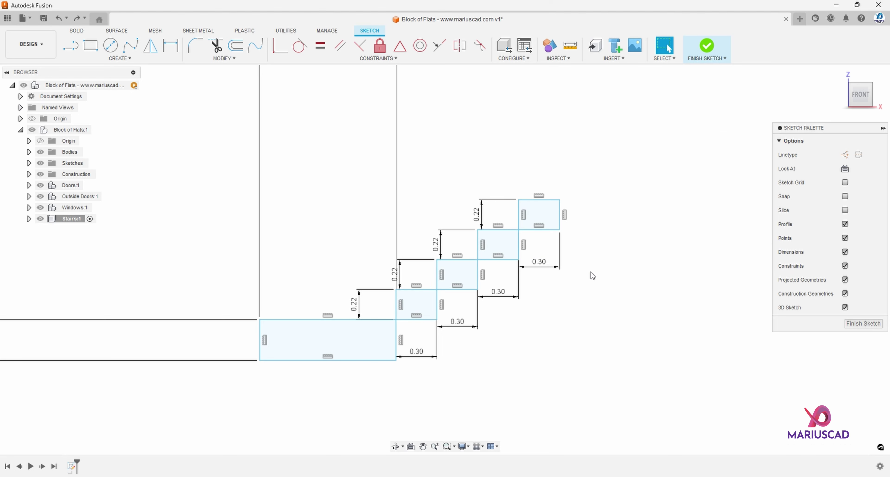
Copy the topmost step rectangle point to point from its lower-left to its upper-right corner to add a fifth step.
drag(501, 176, 591, 245)
key(m)
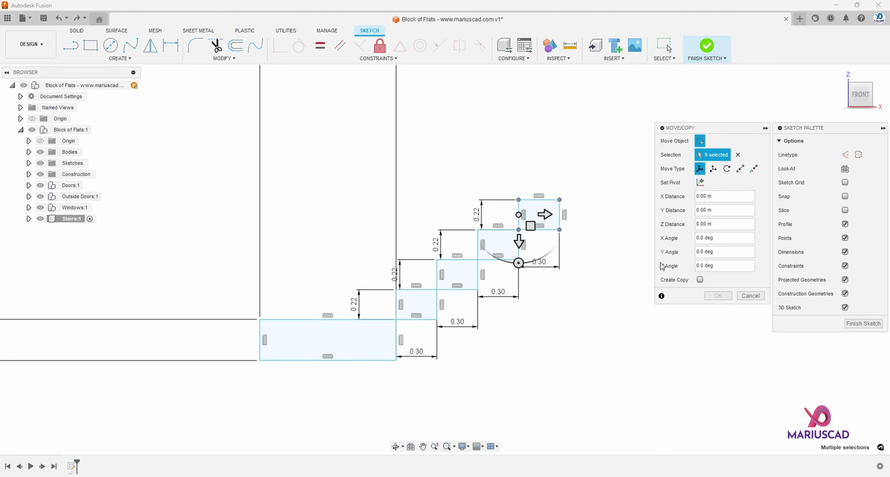
click(699, 279)
click(740, 168)
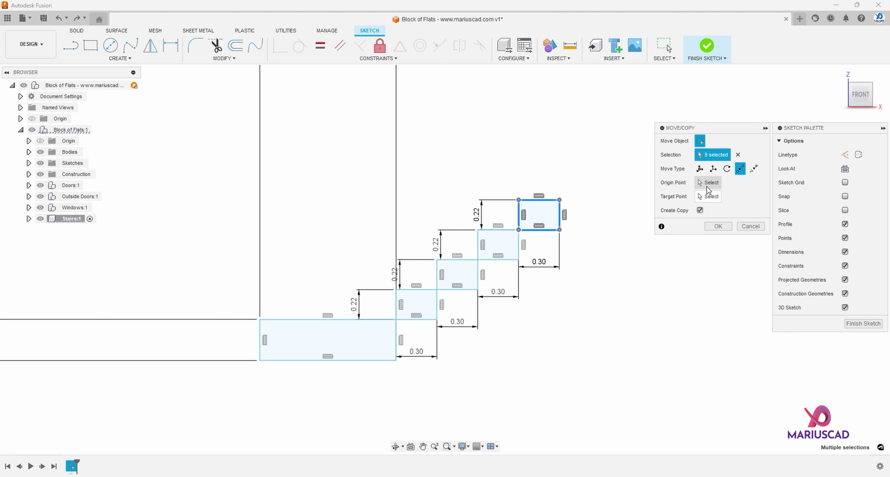
click(518, 230)
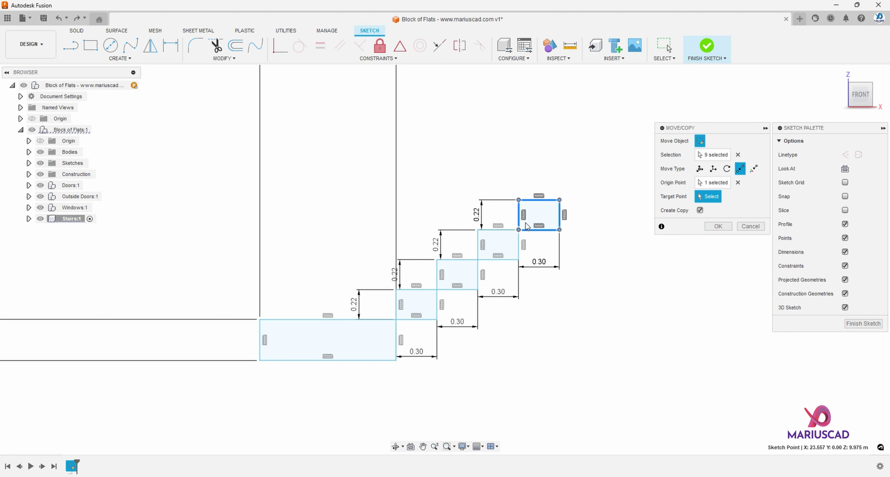
click(559, 200)
click(717, 226)
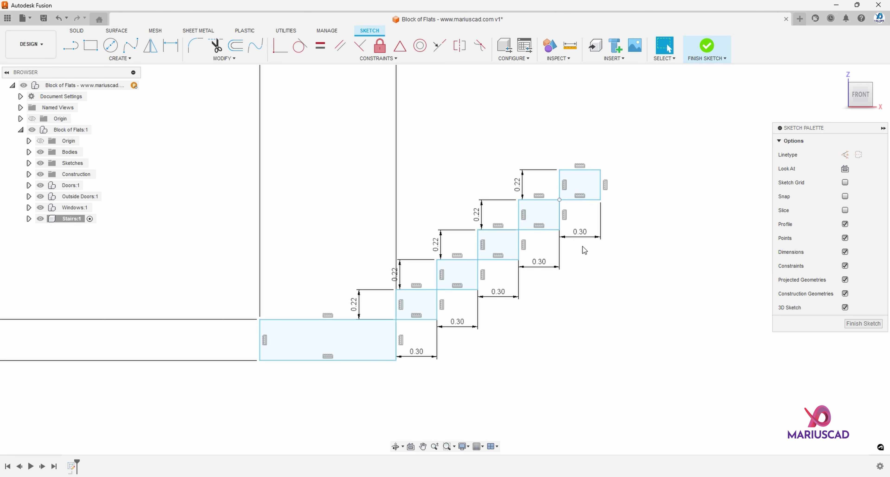
Draw a vertical mirror line about 0.42 m long beyond the topmost step, clear of the staircase profile.
scroll(580, 248, down, 2)
middle_drag(608, 304, 493, 249)
key(l)
click(510, 207)
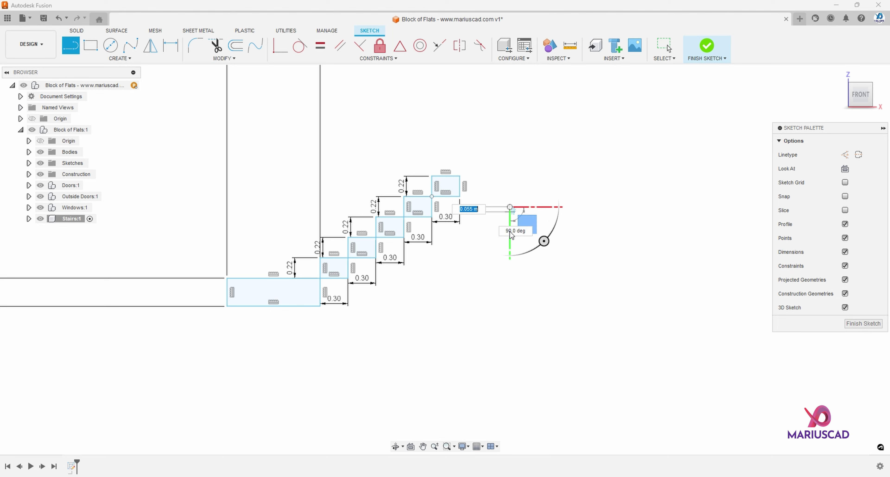
click(510, 246)
key(Escape)
Mirror the five step rectangles about the vertical line.
click(120, 58)
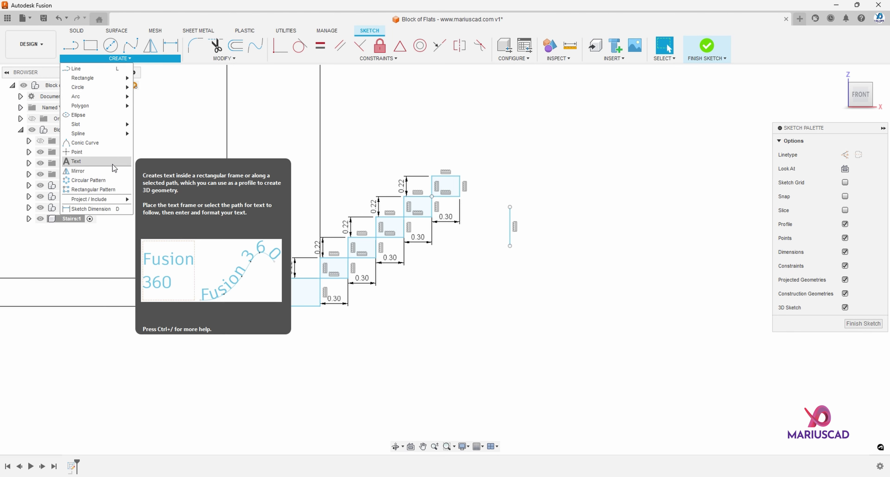
click(78, 171)
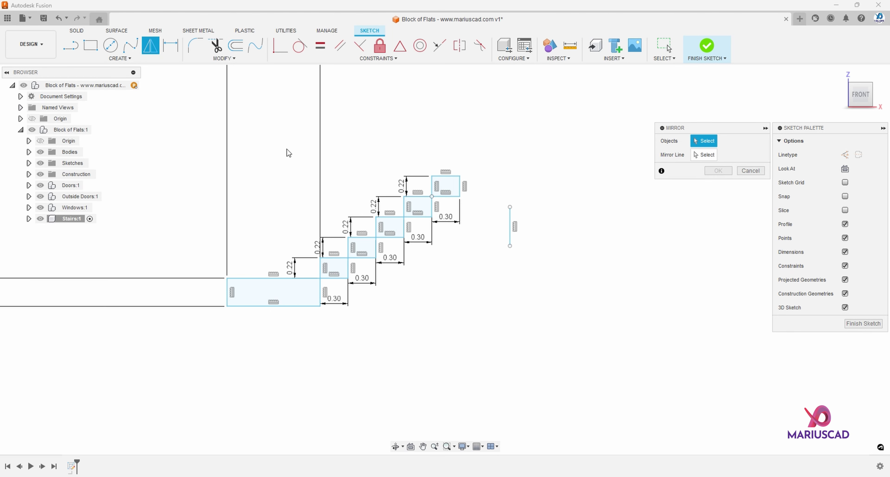
drag(289, 137, 472, 298)
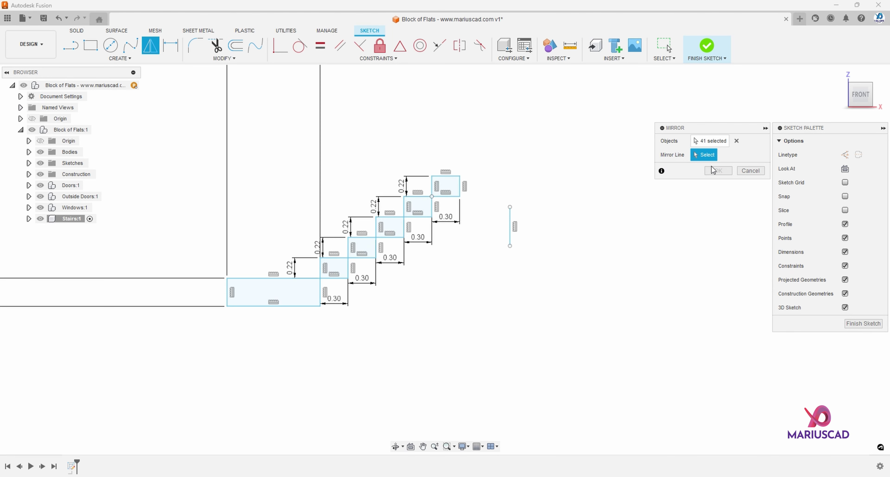
click(510, 220)
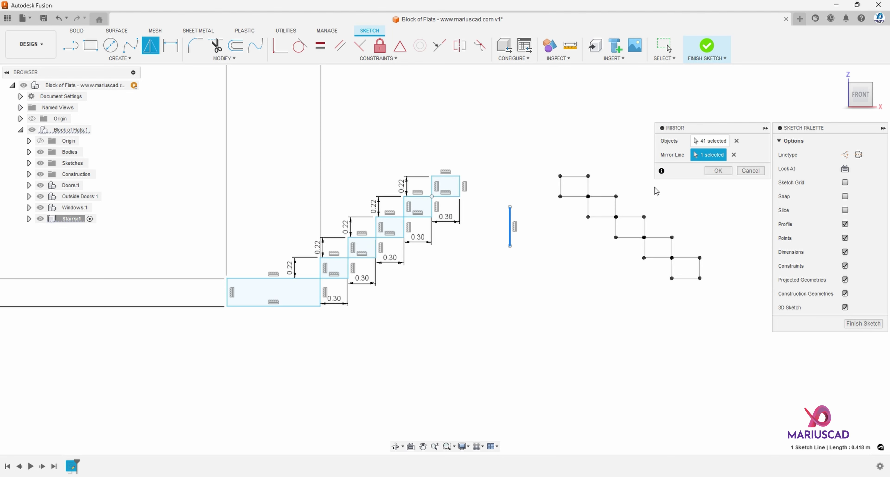
click(718, 171)
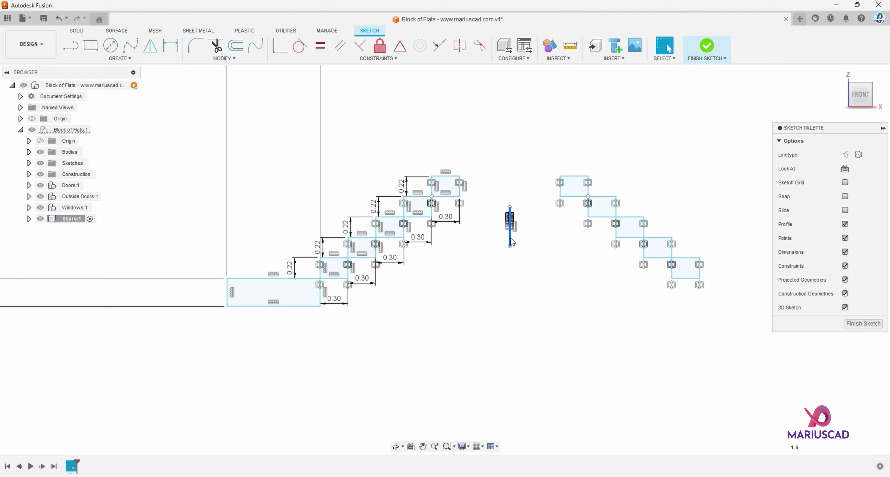
key(Escape)
Move the mirrored steps point to point from the top step's upper-left corner to the landing's lower-right corner, and finish the sketch.
drag(524, 139, 738, 348)
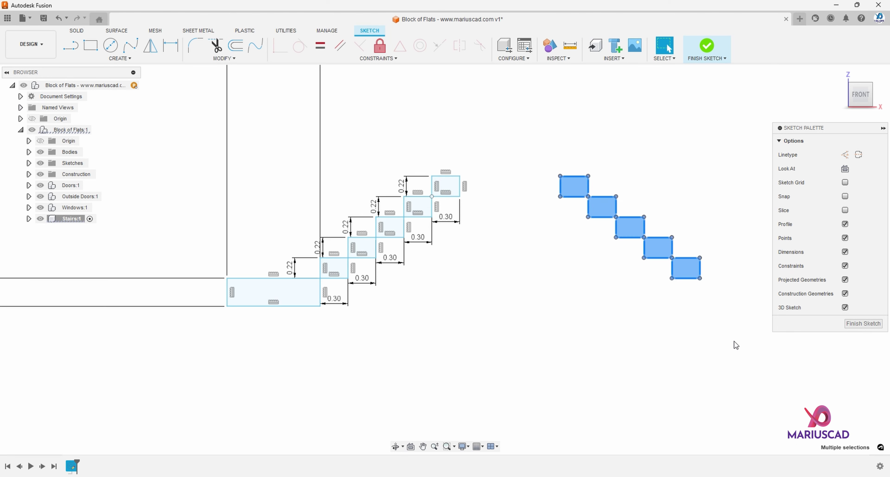
key(m)
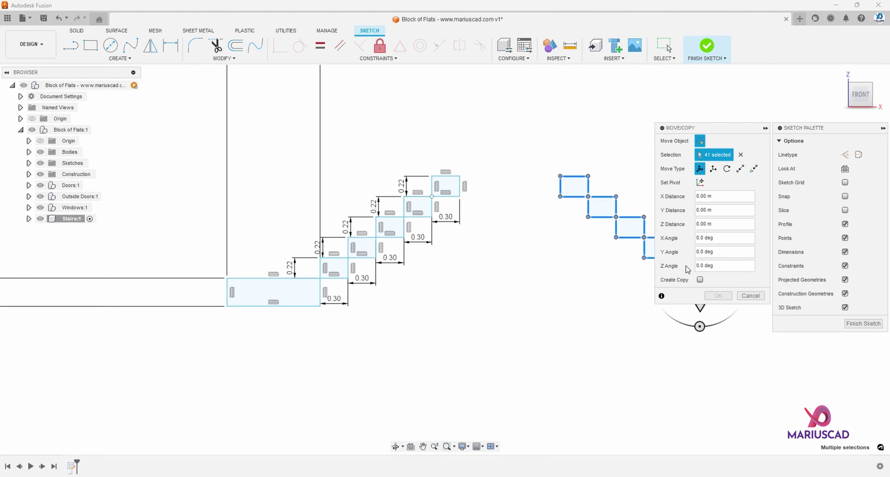
click(740, 169)
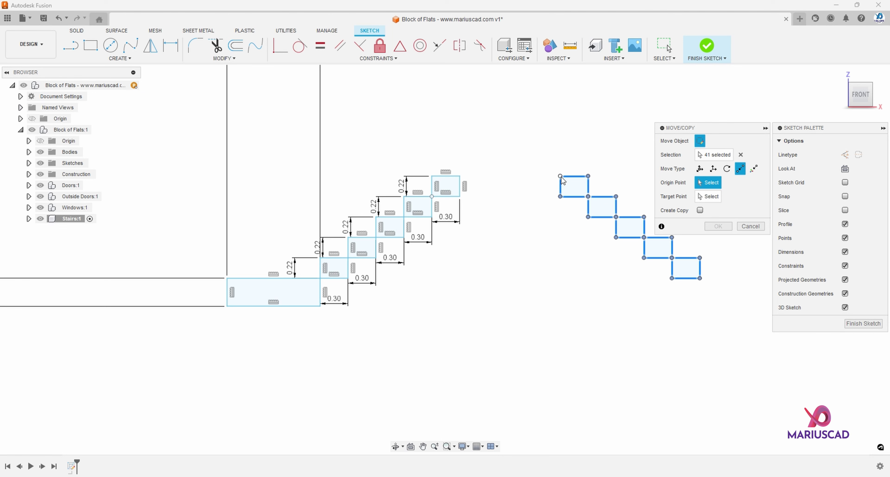
click(559, 197)
click(320, 307)
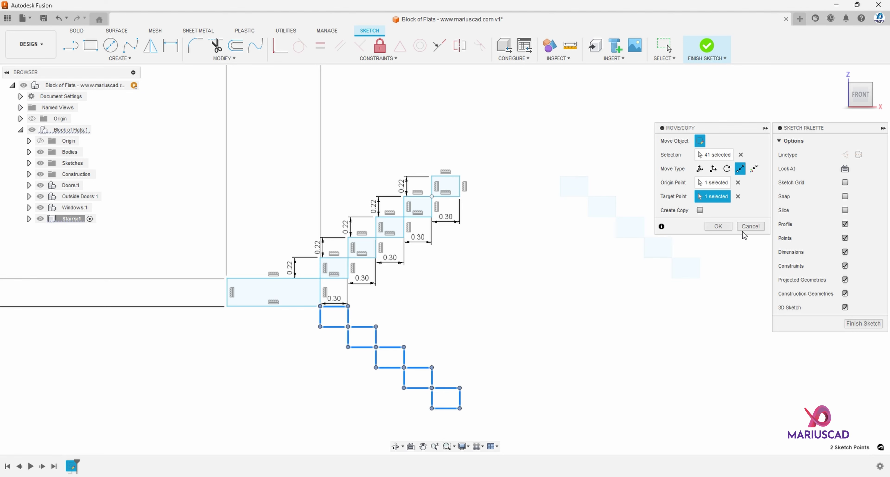
click(718, 226)
scroll(374, 308, down, 1)
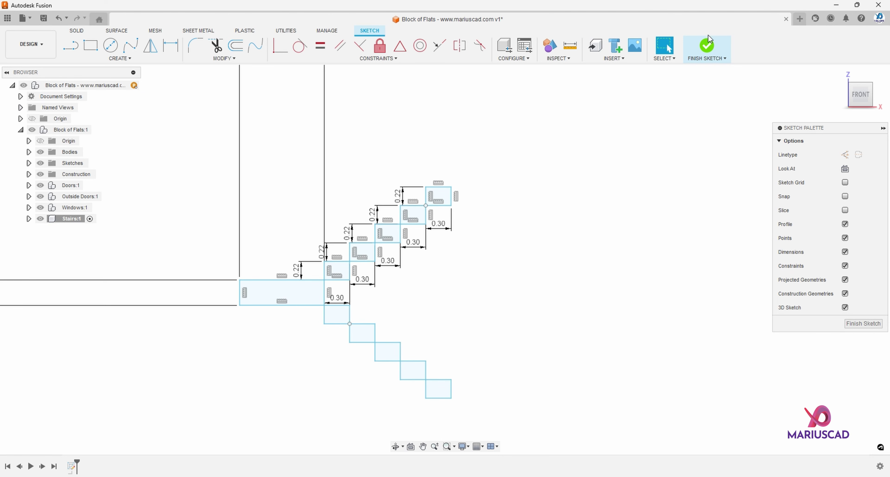
click(707, 43)
Extrude the landing profile symmetrically by a whole length of 2.4 m as a new body.
mouse_move(371, 272)
shift+middle_down()
mouse_move(308, 310)
mouse_move(381, 270)
mouse_move(430, 307)
shift+middle_up()
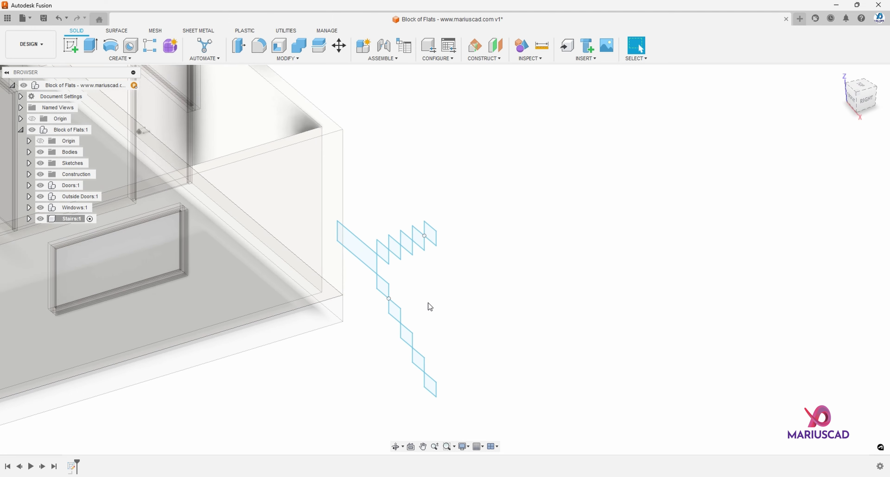
scroll(429, 307, down, 1)
key(e)
click(368, 255)
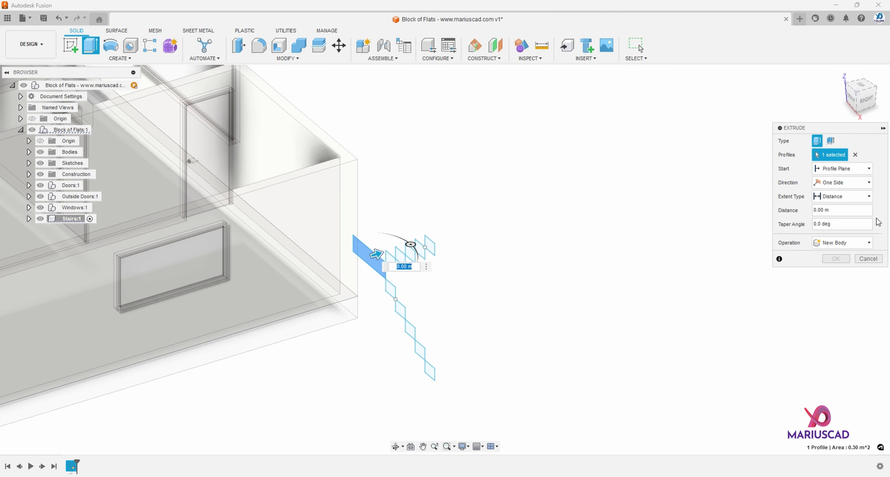
click(842, 243)
click(843, 285)
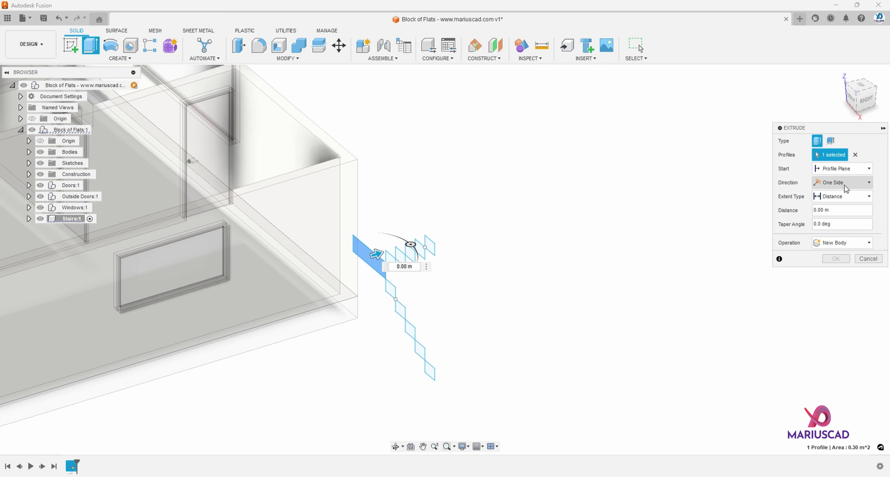
click(842, 168)
click(837, 181)
click(843, 182)
click(835, 213)
click(836, 210)
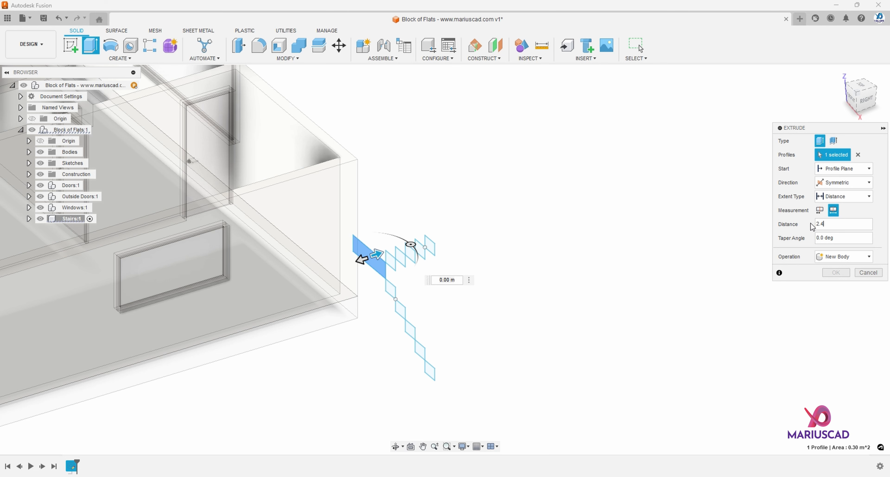
key(Return)
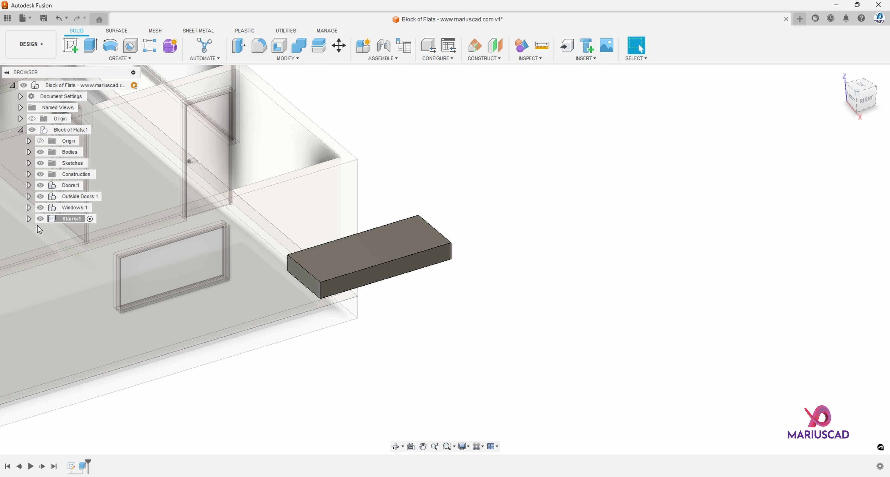
Show Sketch1 of the Stairs component again.
click(29, 219)
click(37, 252)
click(57, 264)
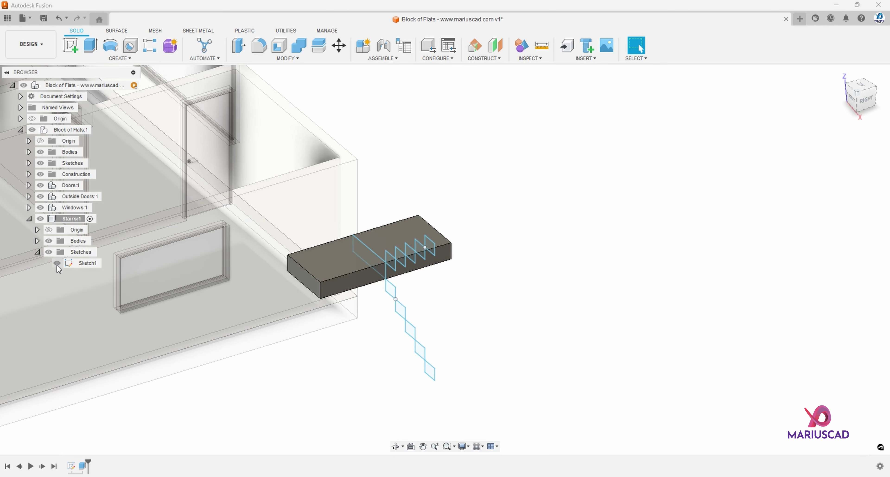
Extrude the five descending step profiles 1.2 m to one side as a new body.
key(e)
shift+middle_drag(520, 284, 444, 268)
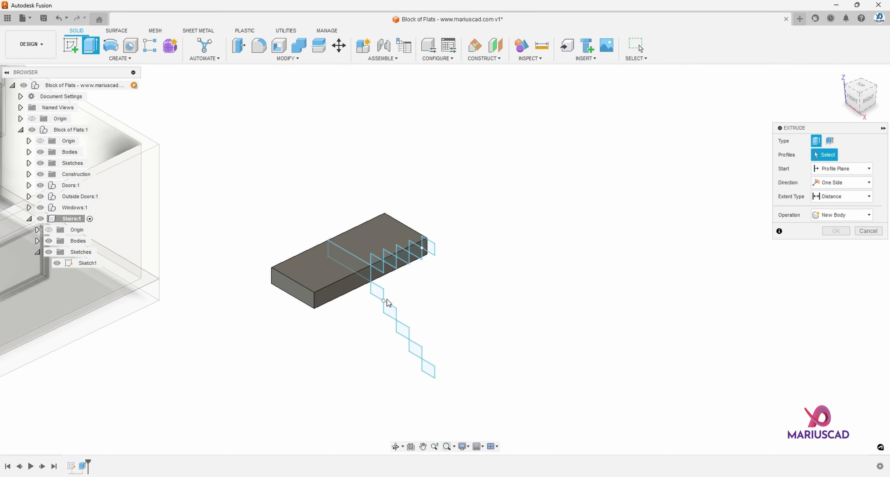
click(377, 292)
click(389, 313)
click(403, 331)
click(425, 369)
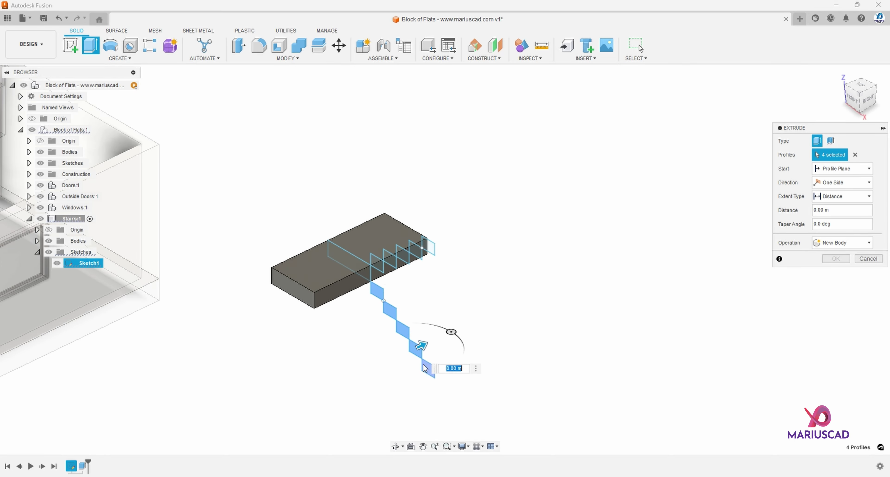
click(425, 369)
shift+middle_drag(482, 317, 615, 314)
text(1.2)
click(835, 258)
Extrude the five ascending step profiles -1.20 m, opposite to the lower flight, as a new body.
key(e)
click(485, 301)
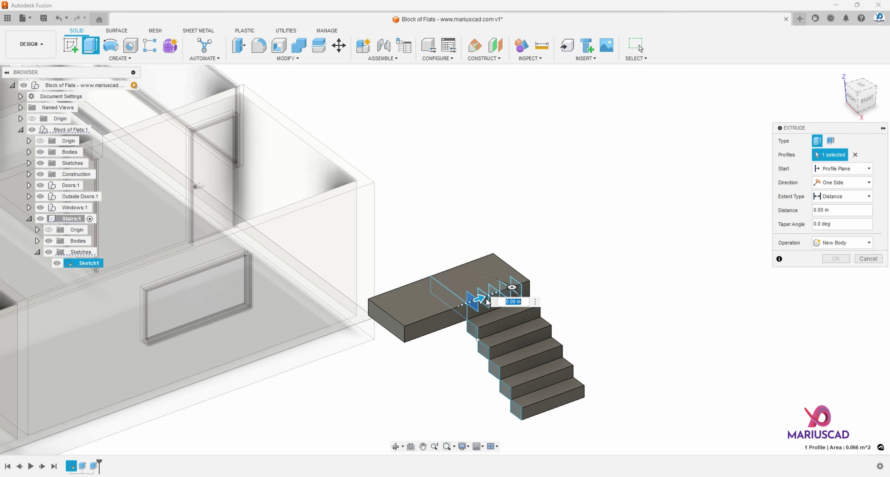
click(483, 297)
click(495, 294)
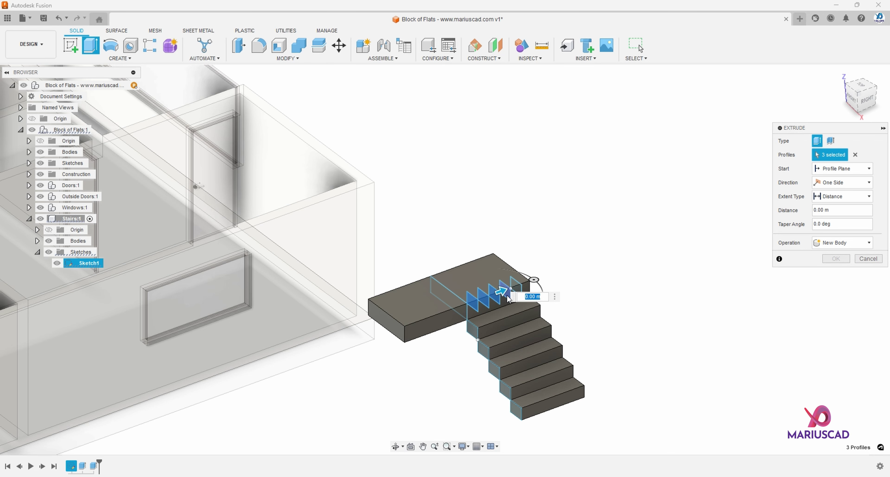
click(515, 287)
click(519, 290)
click(396, 326)
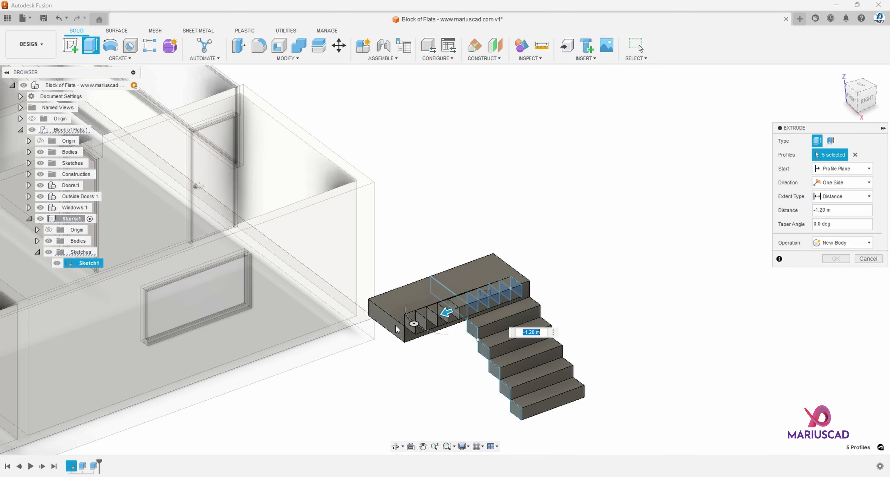
click(835, 259)
Hide Sketch1 of the Stairs component and activate the Block of Flats component.
scroll(835, 259, down, 3)
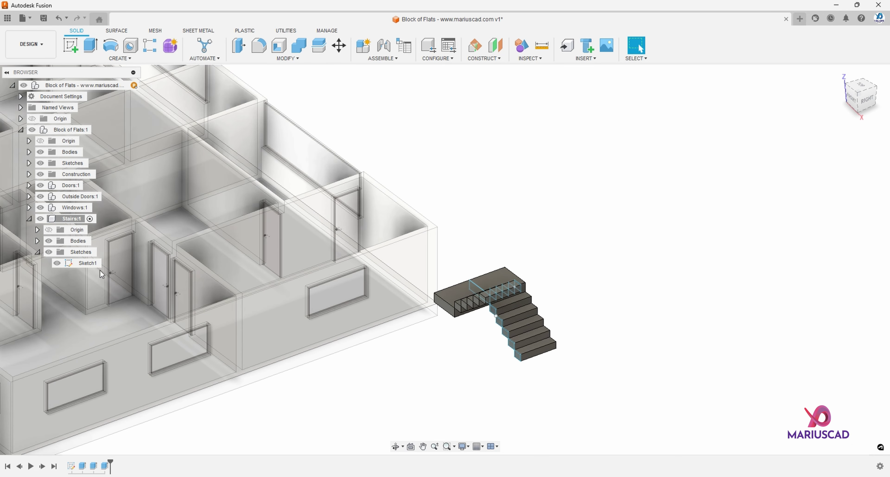
click(57, 264)
click(28, 218)
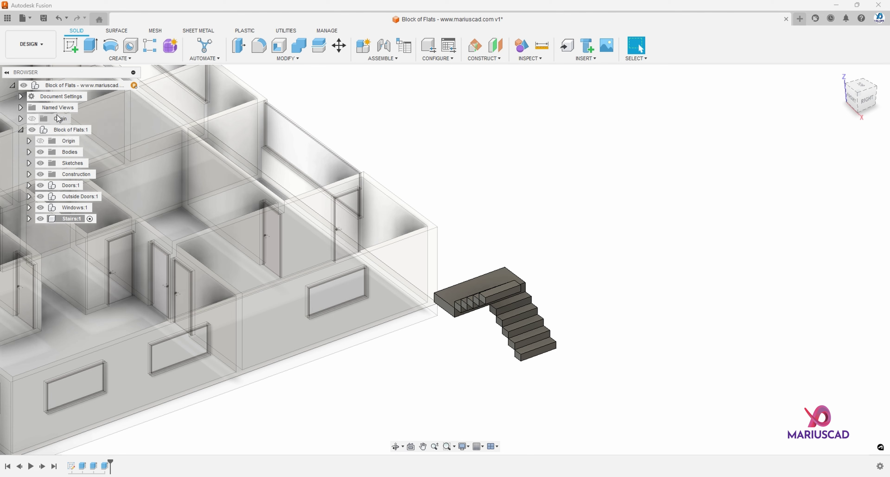
double_click(66, 129)
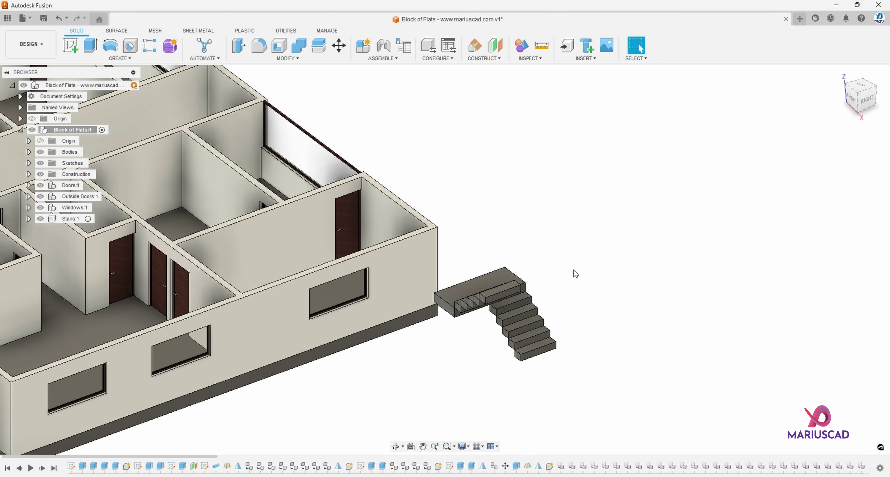
Align the Stairs component from the landing's long outer side face to the back wall face of the right-hand stairwell.
shift+middle_drag(575, 275, 605, 275)
text(s)
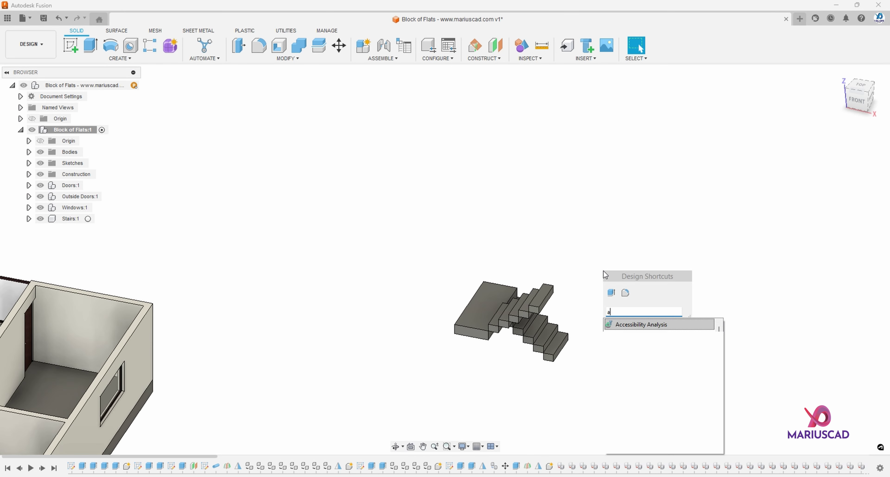
text(ali)
key(Return)
shift+middle_drag(605, 275, 552, 293)
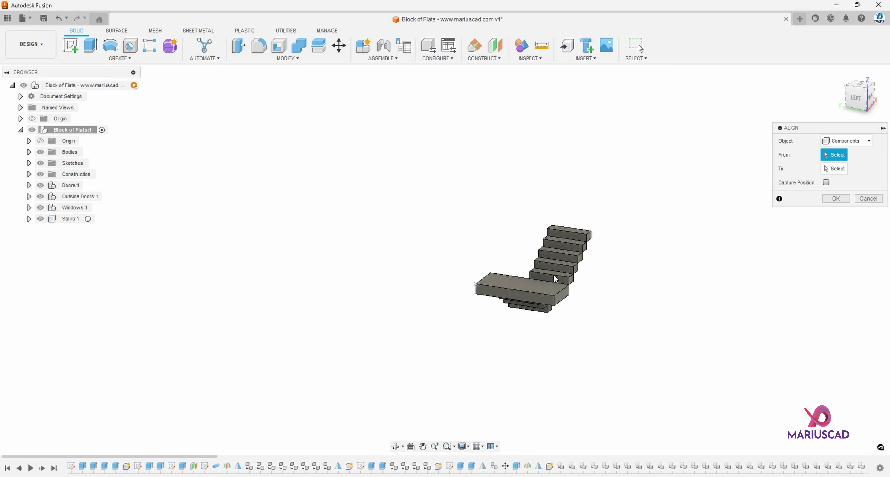
scroll(521, 305, up, 5)
click(496, 297)
scroll(492, 291, down, 5)
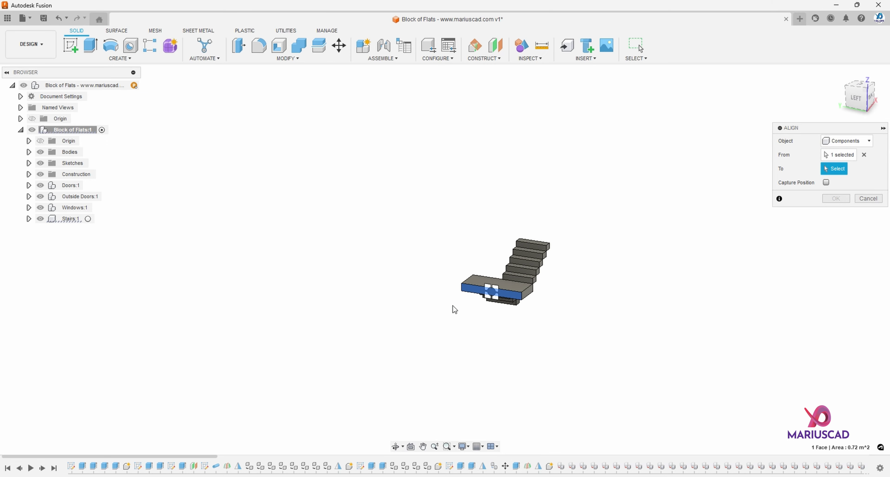
shift+middle_drag(453, 364, 506, 278)
scroll(535, 273, up, 6)
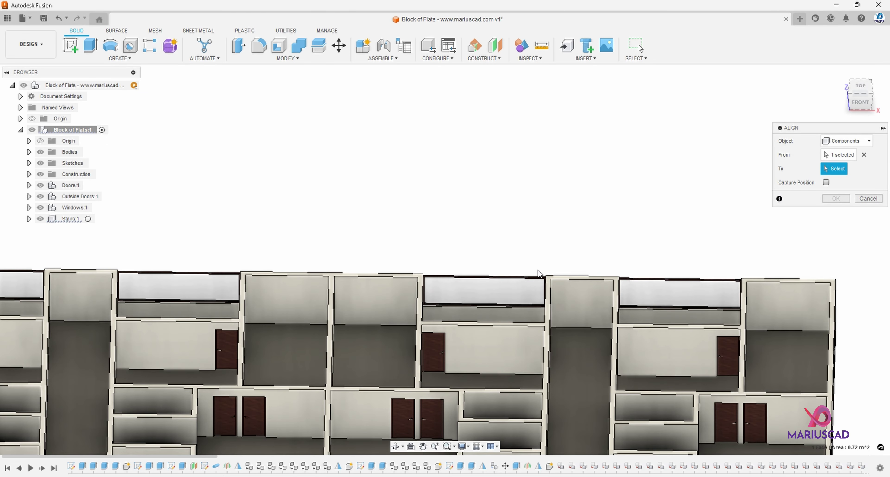
click(586, 300)
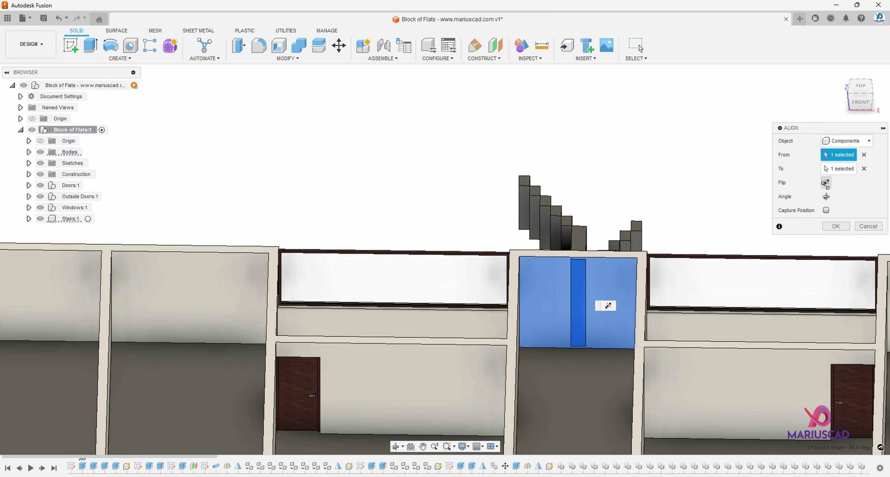
Flip the aligned stairs into the stairwell, rotate them so the landing lies level, and apply the alignment.
click(825, 182)
click(825, 196)
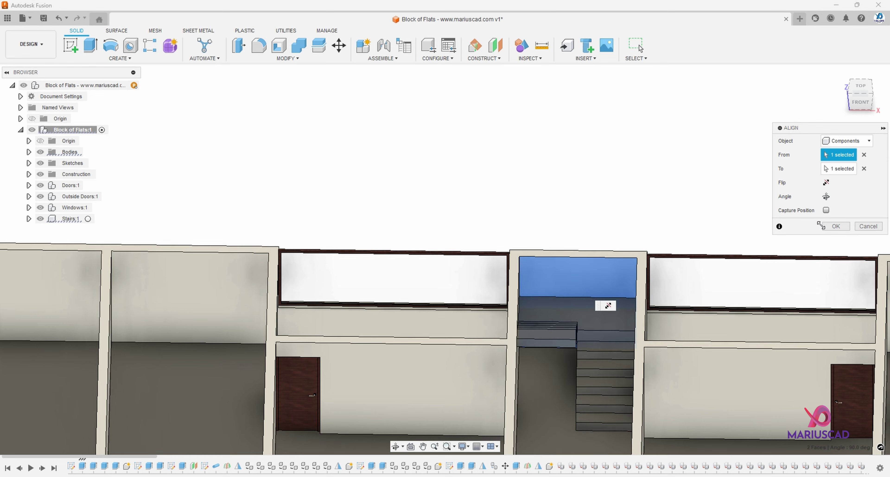
click(833, 226)
scroll(518, 251, down, 5)
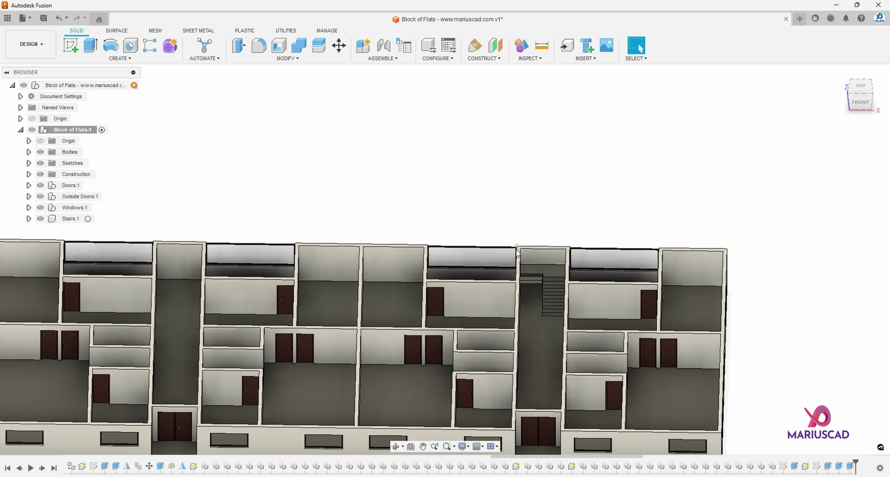
Create a copy of the Stairs component and move it up, clear of the right-hand stairwell.
shift+middle_drag(517, 253, 506, 242)
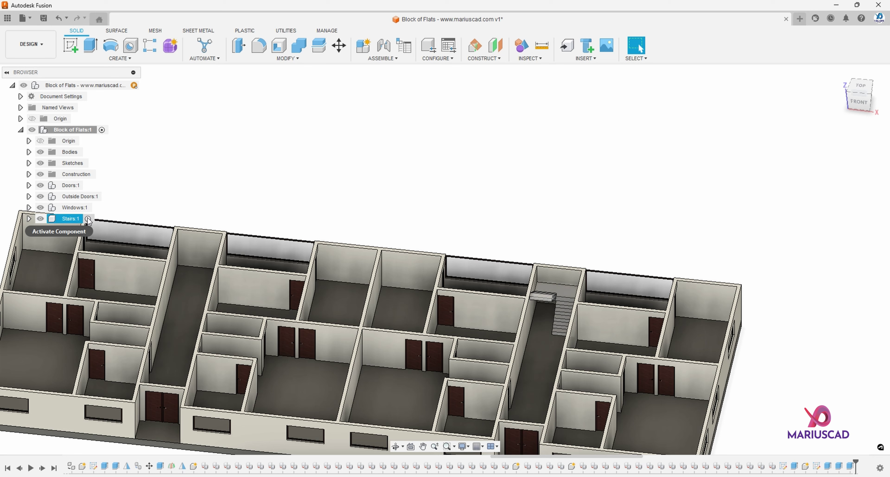
click(71, 219)
key(m)
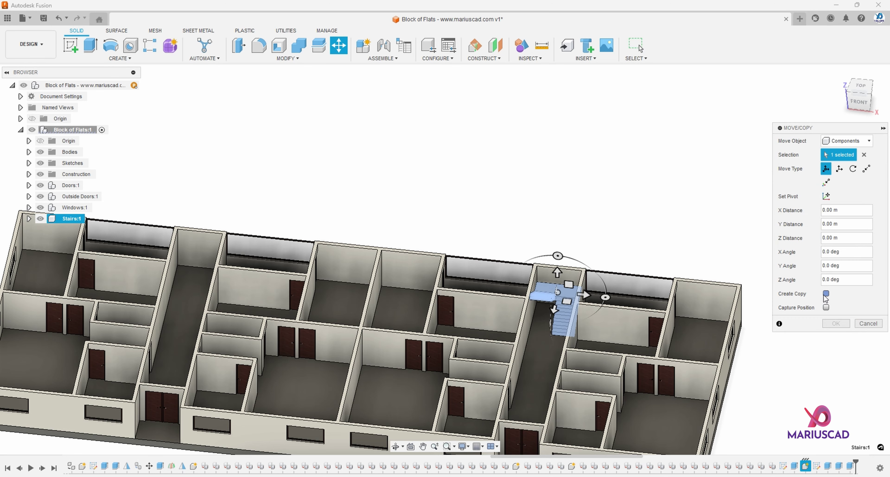
click(826, 294)
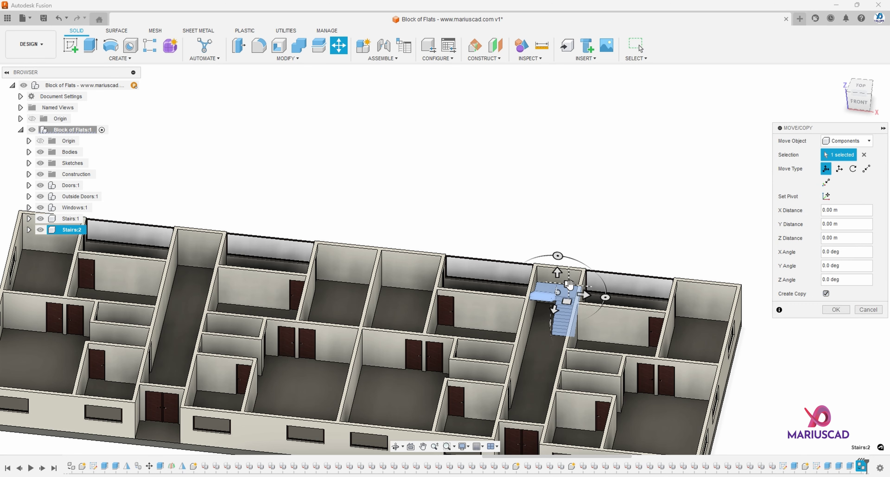
drag(568, 285, 573, 209)
key(Return)
Align the copied stairs from the landing's long outer side face to the back wall face of the left-hand stairwell.
text(sali)
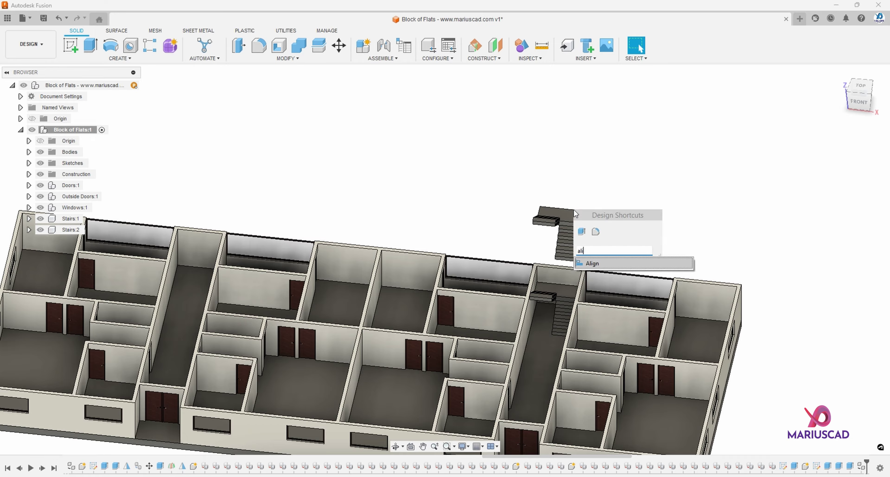
key(Return)
key(Return)
shift+middle_drag(573, 210, 385, 298)
scroll(239, 340, up, 3)
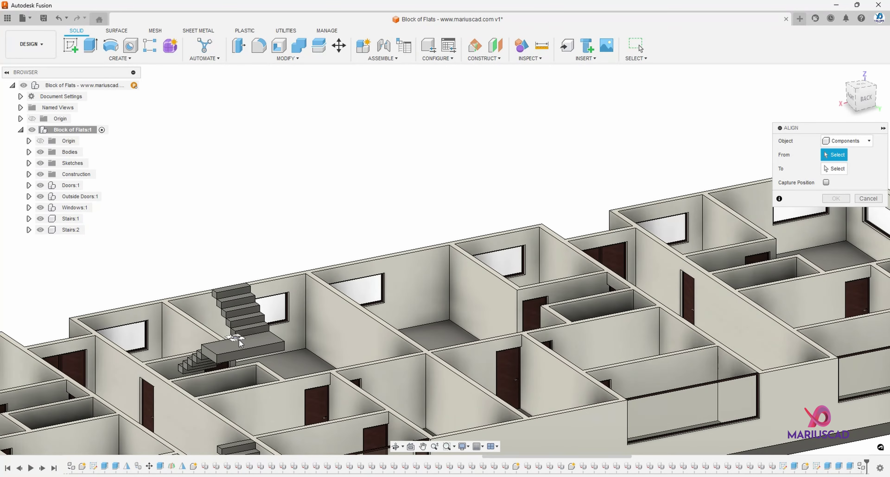
scroll(239, 340, up, 3)
click(259, 355)
shift+middle_drag(483, 249, 780, 266)
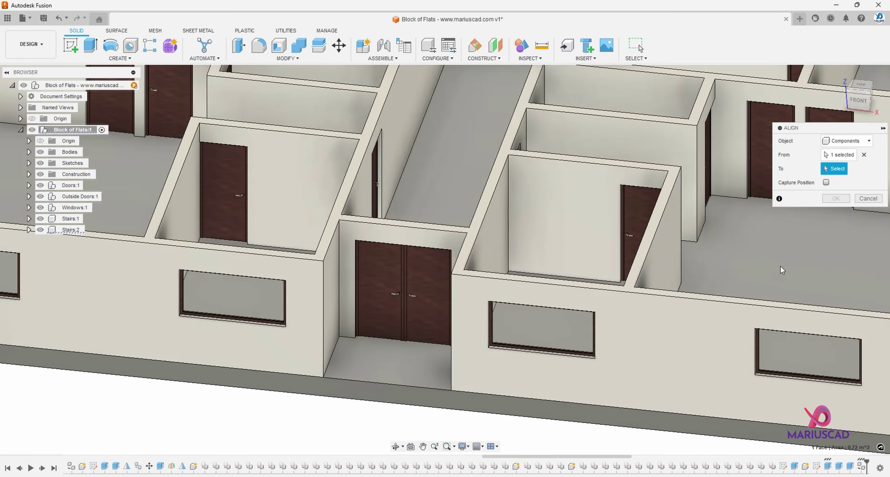
scroll(519, 287, down, 5)
click(516, 192)
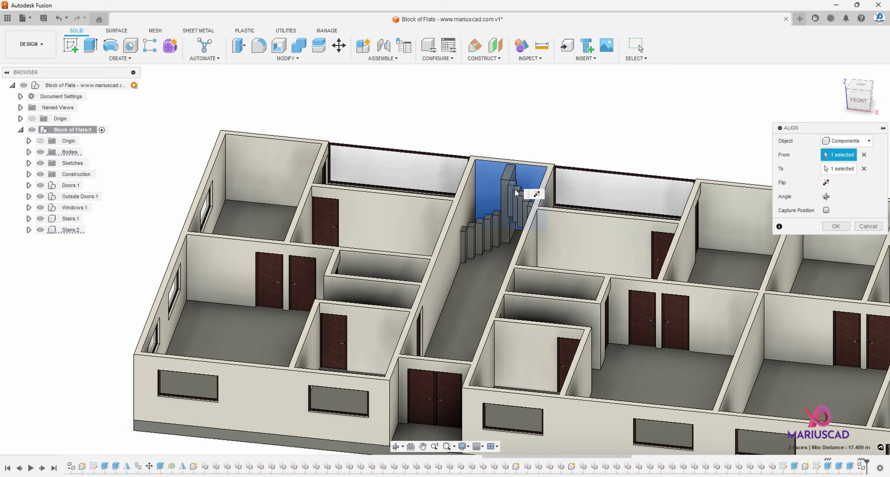
Rotate the copied stairs in the left-hand stairwell so the landing lies level, and apply the alignment.
click(826, 197)
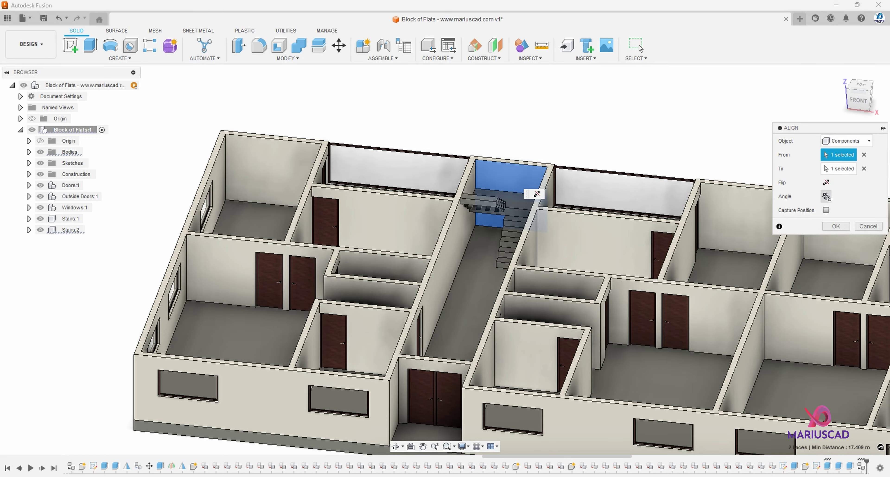
click(832, 227)
shift+middle_drag(440, 238, 506, 228)
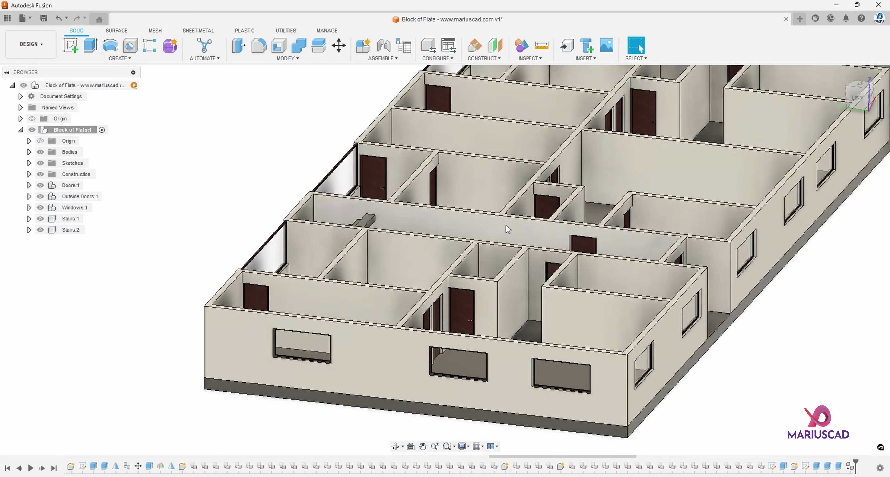
scroll(506, 233, down, 3)
shift+middle_drag(553, 253, 481, 260)
middle_drag(529, 220, 441, 276)
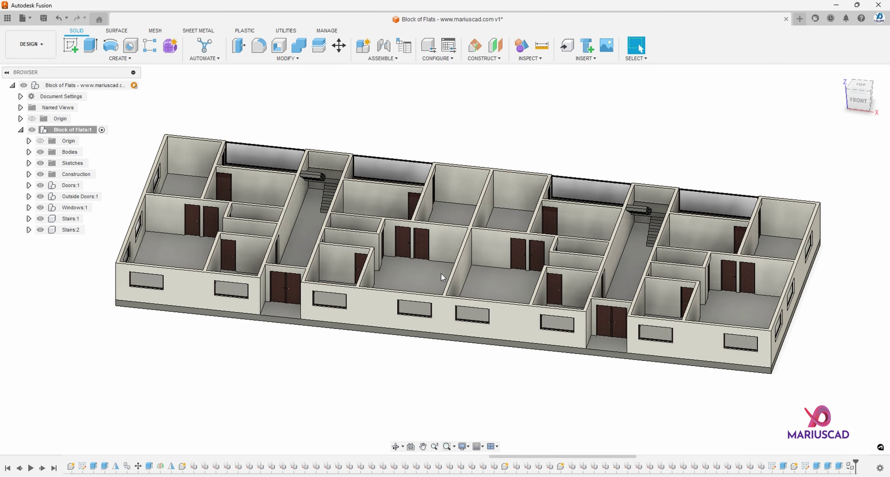
Create a new sketch on the top face of the building's walls.
scroll(483, 221, up, 5)
scroll(483, 222, up, 3)
click(485, 223)
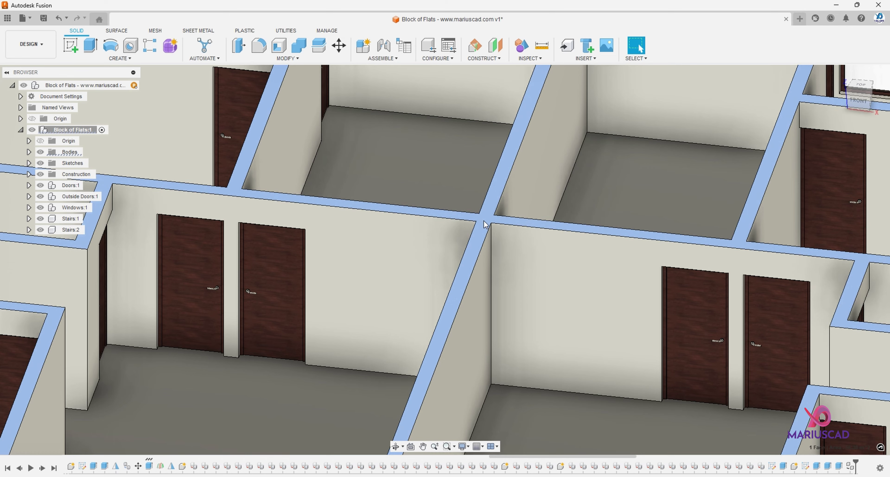
right_click(484, 224)
click(482, 284)
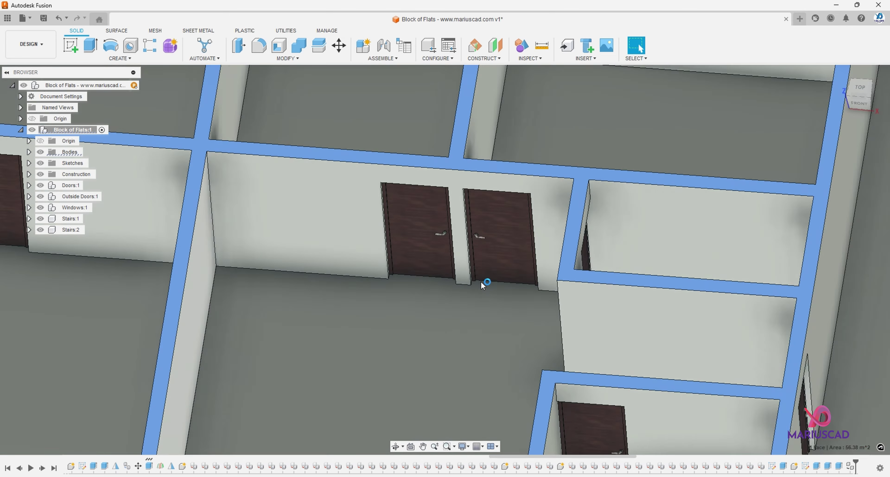
Project two diagonally opposite outer corners of the building, rear left and front right, into the sketch.
key(p)
scroll(273, 133, up, 5)
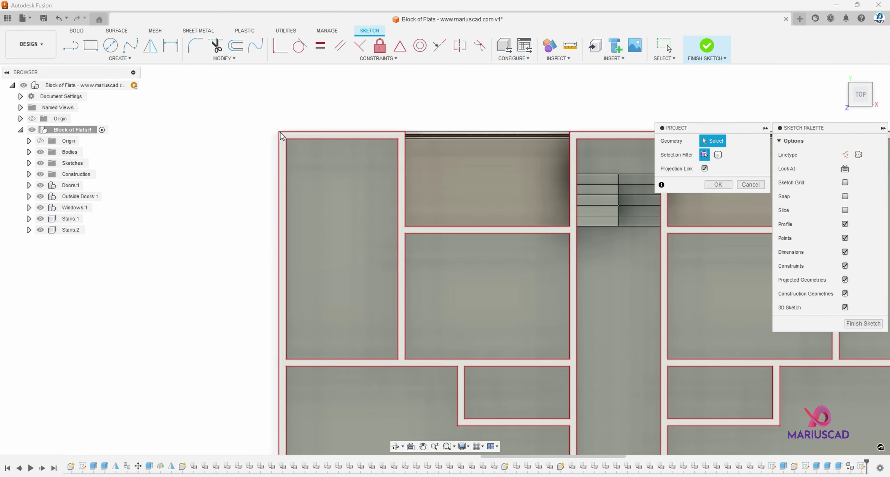
click(279, 131)
scroll(278, 132, down, 5)
middle_drag(693, 246, 311, 185)
scroll(332, 193, down, 1)
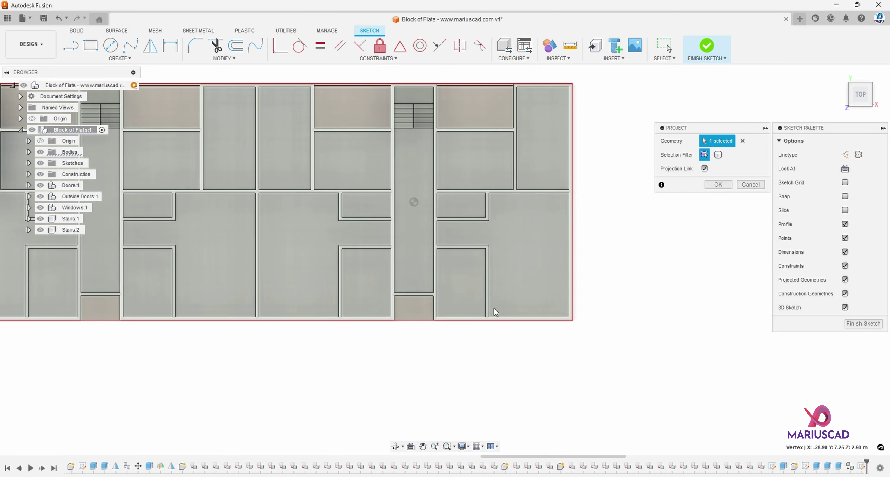
scroll(570, 320, up, 4)
click(582, 321)
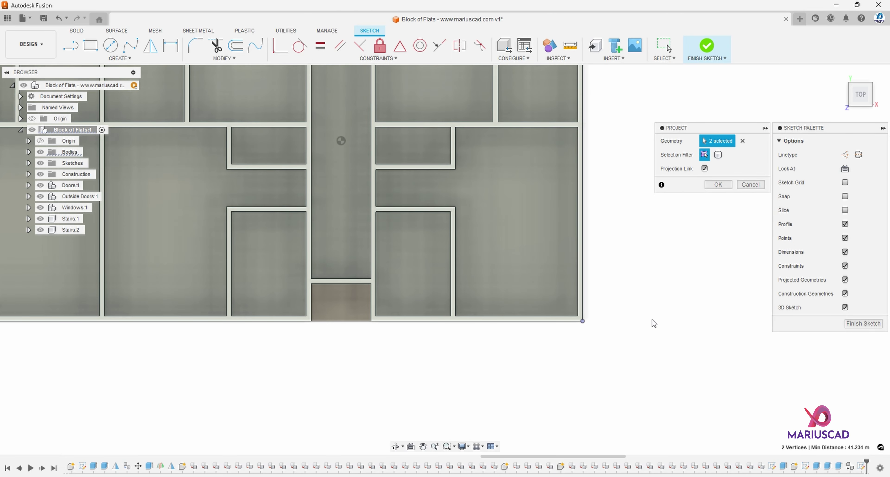
key(Return)
Project the landing and the end step of each flight of the left-hand staircase into the sketch.
scroll(549, 288, down, 3)
middle_drag(432, 228, 547, 293)
key(p)
scroll(258, 196, up, 4)
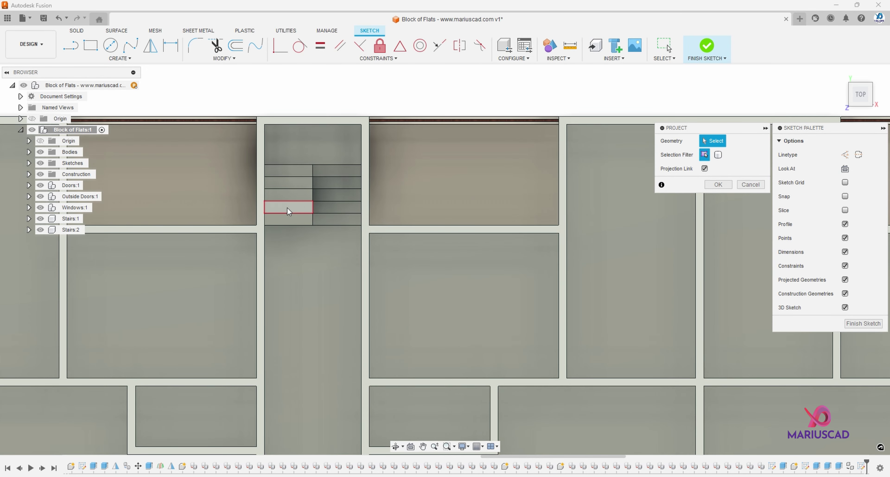
click(294, 221)
click(320, 151)
click(321, 155)
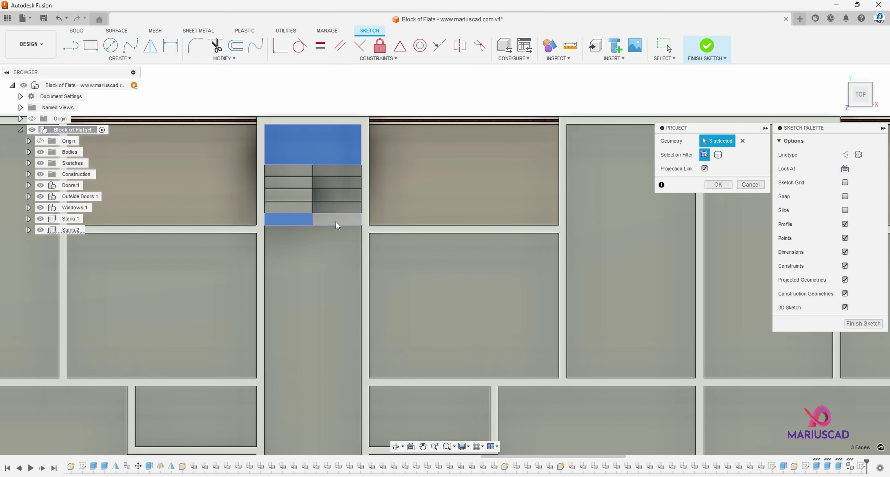
key(Return)
Project the landing and the end step of each flight of the right-hand staircase into the sketch.
scroll(337, 226, down, 4)
key(p)
middle_drag(677, 219, 568, 213)
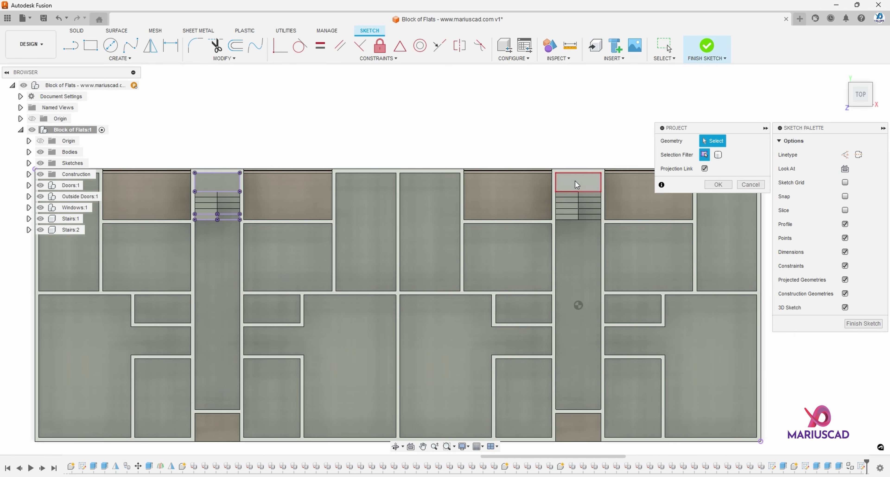
click(576, 185)
scroll(574, 207, up, 3)
click(573, 224)
click(595, 225)
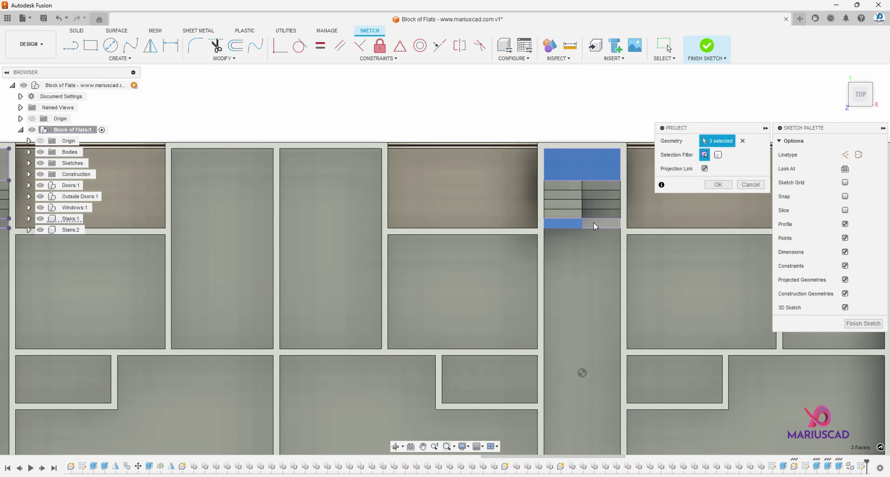
key(Return)
Draw a rectangle around each of the two staircases, from the landing's rear corner to the opposite projected step corner.
key(r)
click(543, 148)
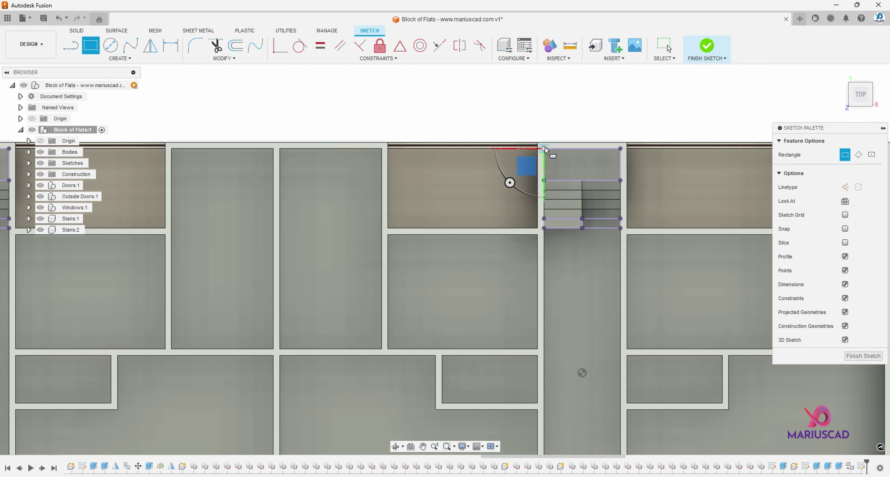
click(620, 228)
scroll(567, 225, down, 3)
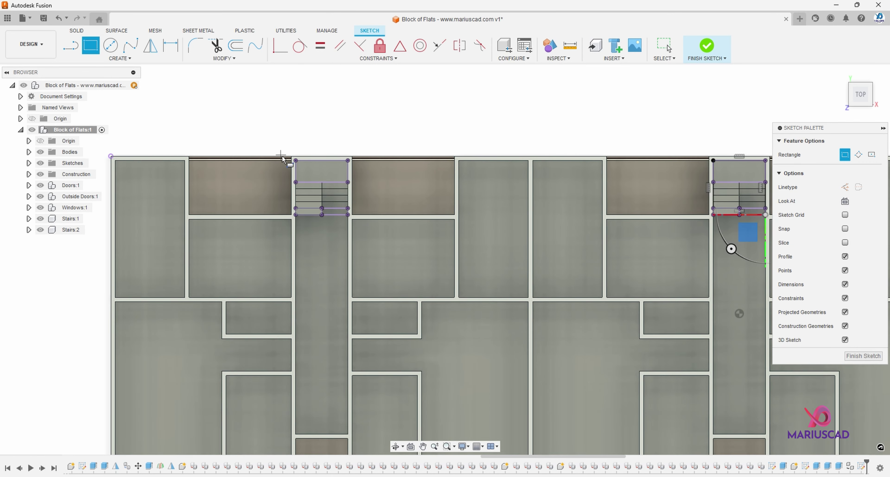
click(296, 161)
click(347, 215)
scroll(312, 248, up, 2)
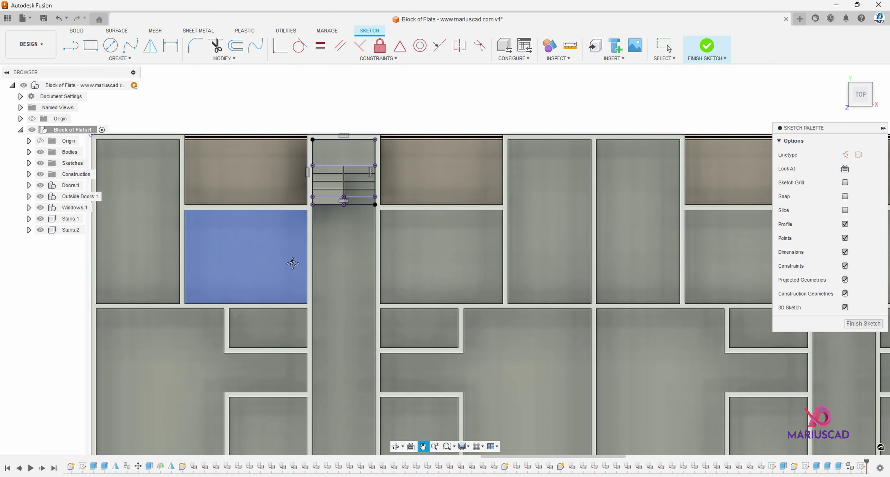
Draw a rectangle over the whole building between the two projected outer corners.
key(r)
click(119, 128)
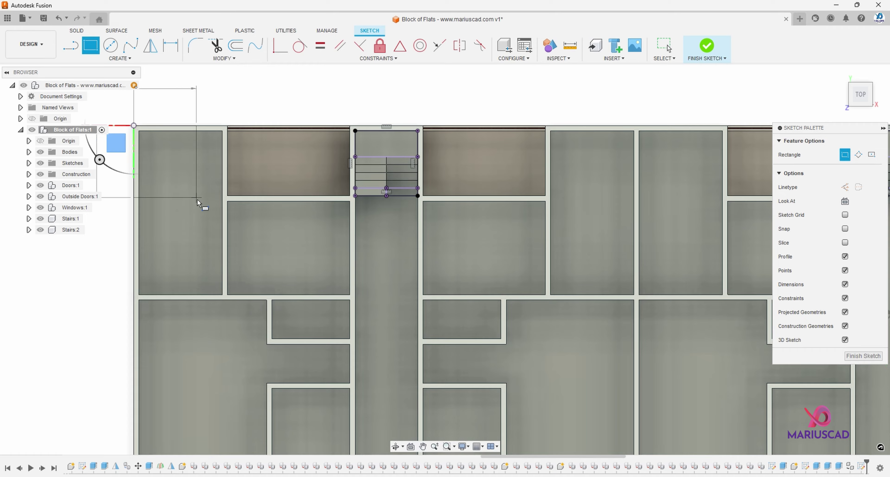
scroll(468, 270, down, 3)
click(689, 373)
middle_drag(662, 392, 884, 417)
Extrude all wall, room and entrance profiles of the building, except the two staircase openings, 0.2 m upward as a new body.
key(e)
click(253, 176)
click(310, 163)
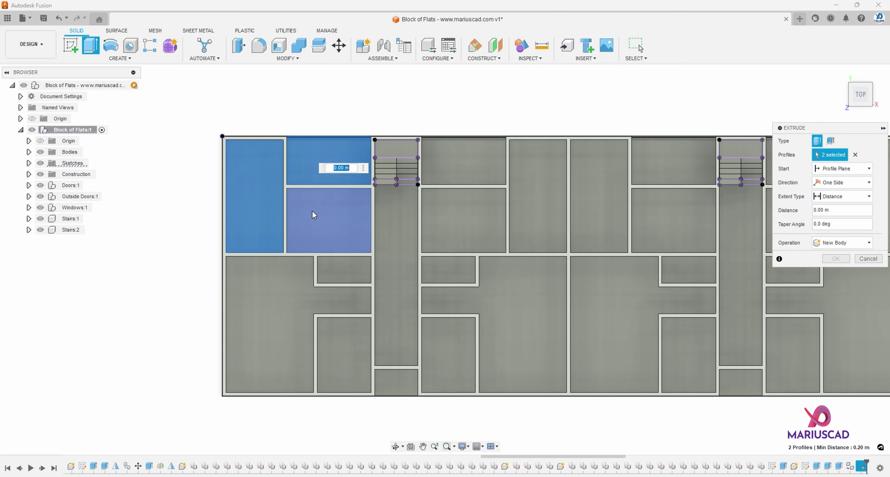
click(313, 211)
click(287, 290)
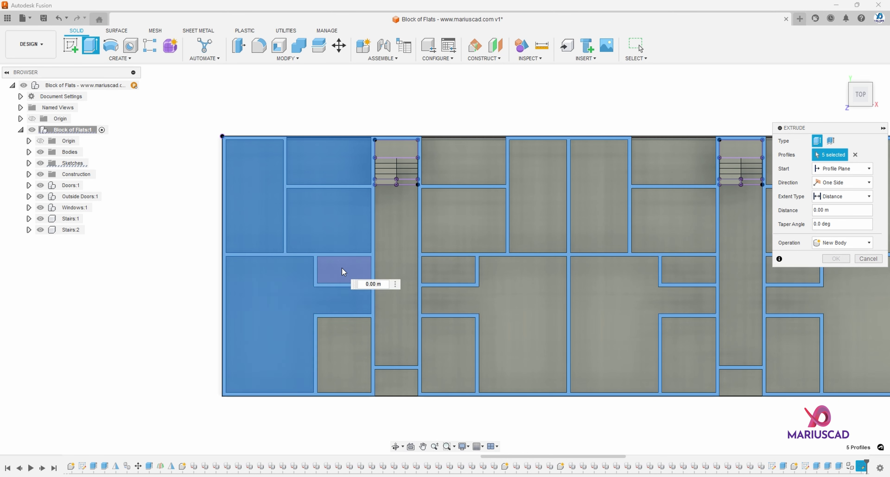
click(342, 268)
click(343, 349)
click(382, 207)
click(446, 209)
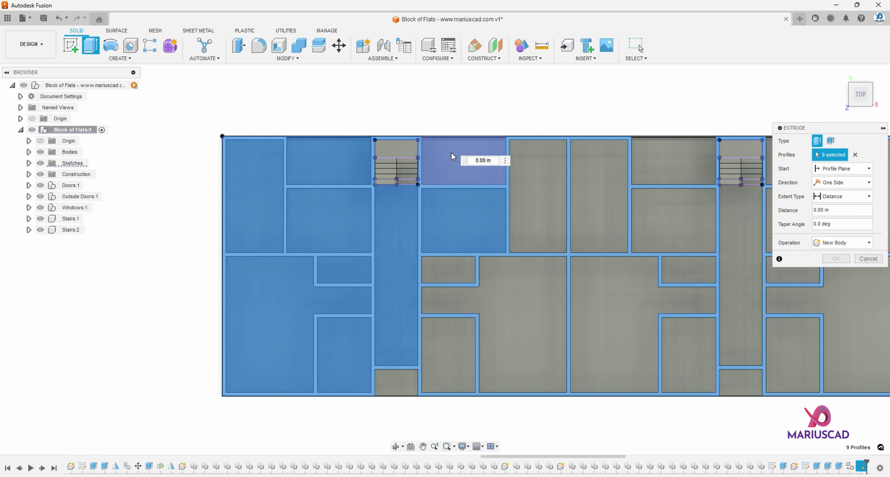
click(451, 152)
click(448, 273)
click(446, 306)
click(447, 349)
click(532, 217)
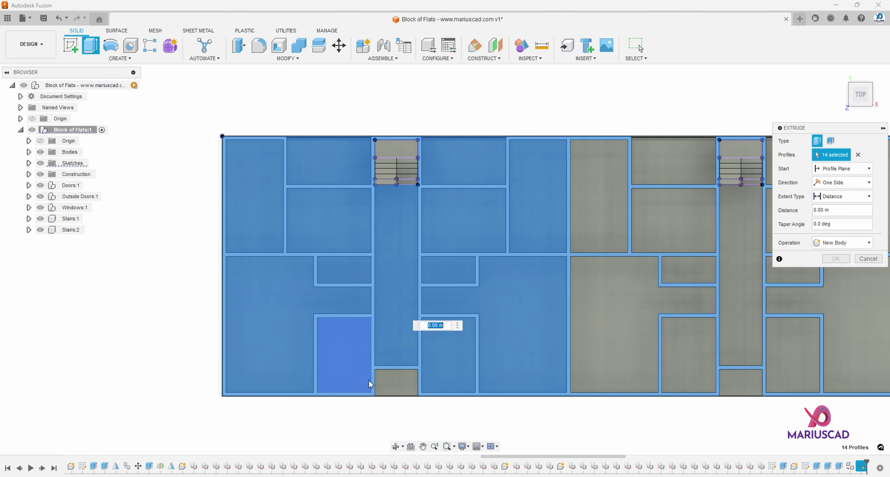
click(388, 382)
click(594, 286)
click(604, 235)
click(667, 168)
middle_drag(691, 272, 281, 304)
click(281, 264)
click(319, 252)
click(282, 305)
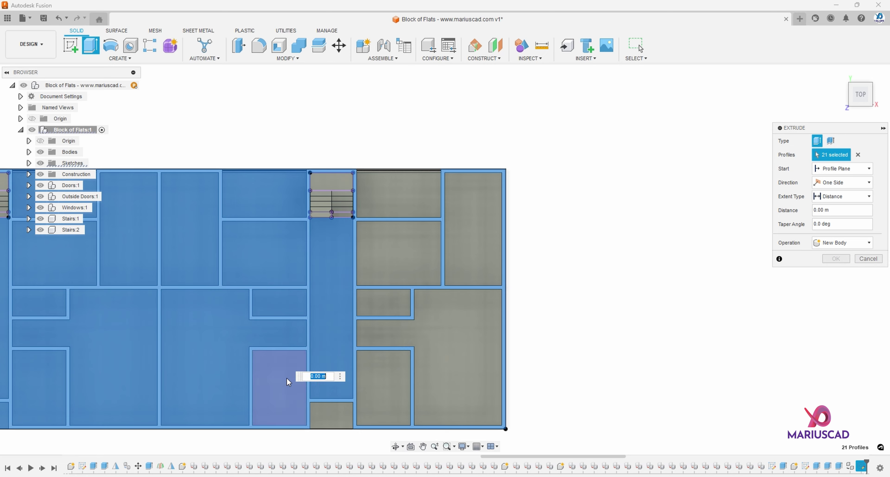
click(286, 379)
click(331, 416)
click(367, 395)
click(436, 359)
click(380, 301)
click(396, 255)
click(461, 208)
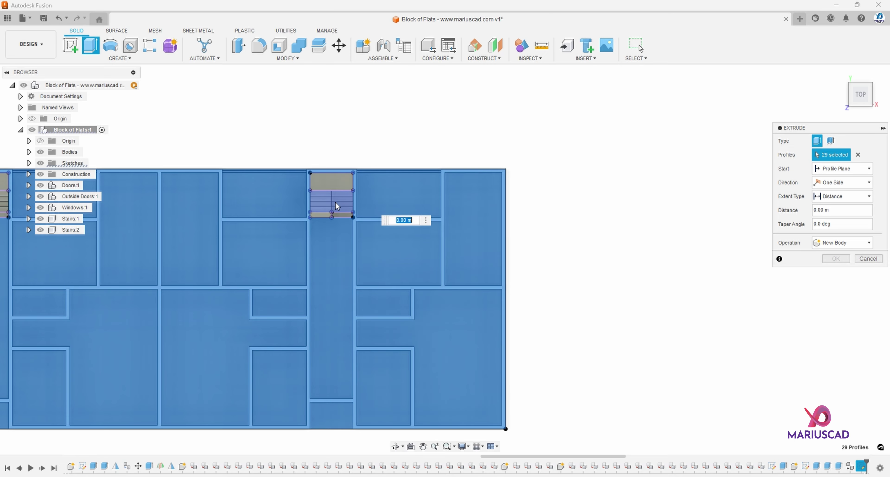
middle_drag(370, 325, 479, 244)
shift+middle_drag(479, 244, 582, 213)
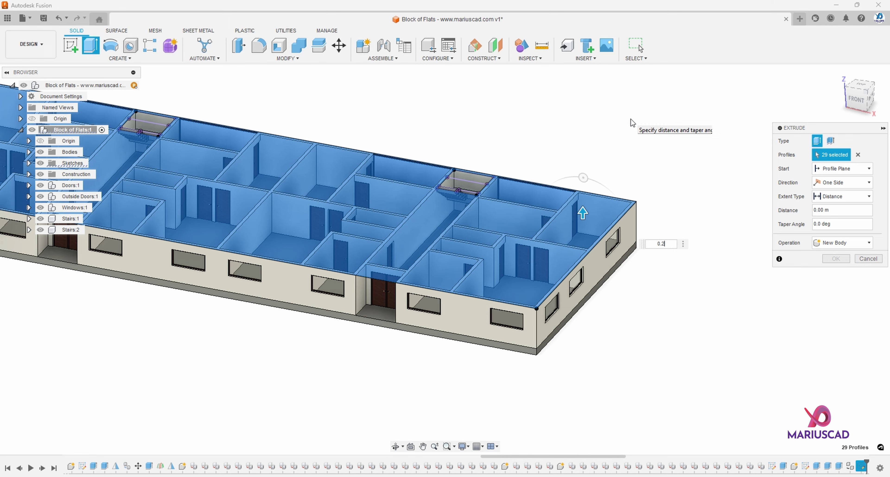
key(Return)
click(843, 243)
click(835, 283)
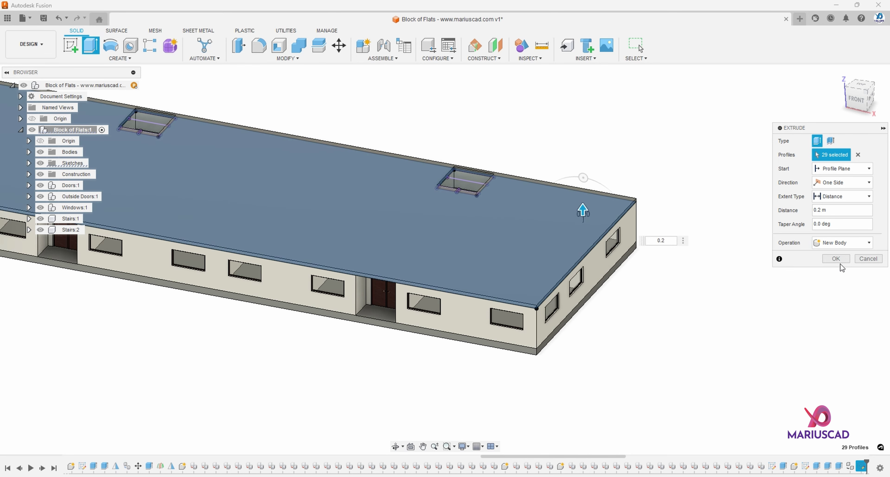
click(835, 259)
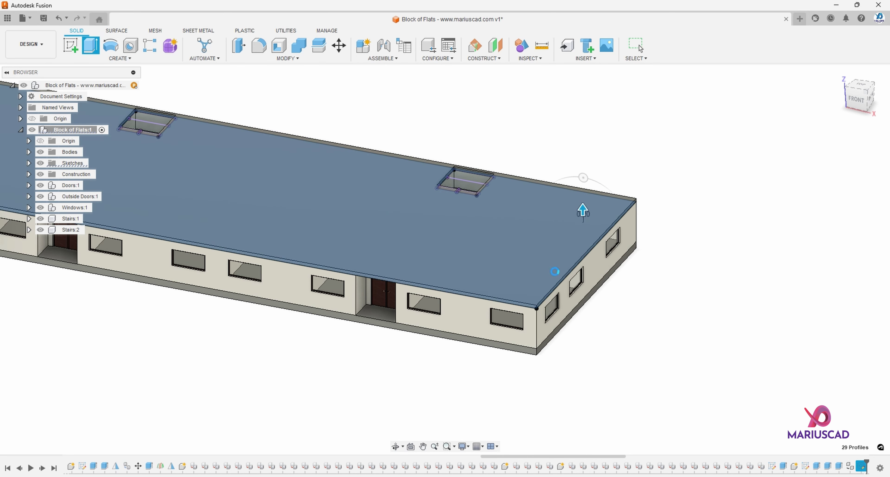
Copy the ground-floor wall body straight up by 2.5 m + 0.2 m to form the next storey's walls.
shift+middle_drag(483, 244, 434, 311)
click(394, 338)
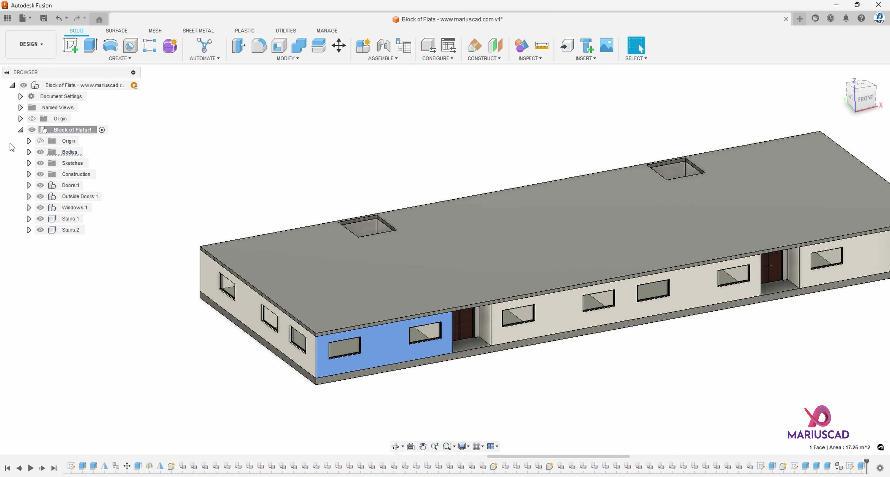
click(29, 152)
click(74, 163)
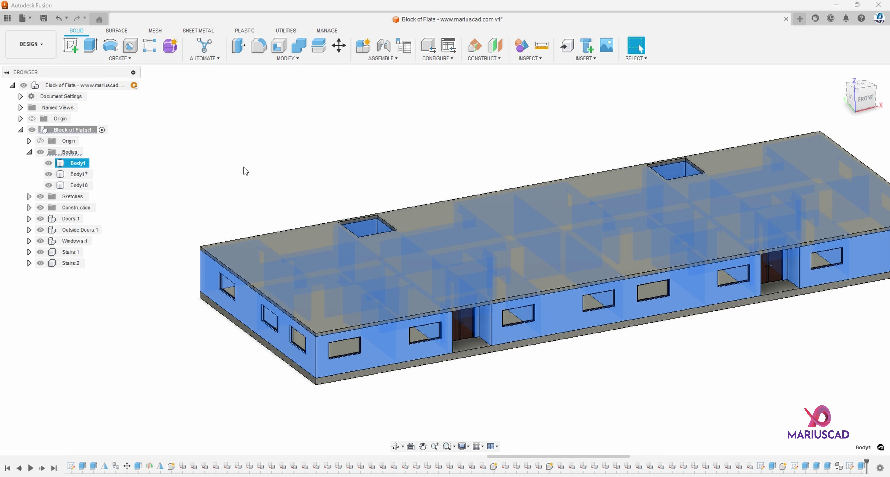
key(m)
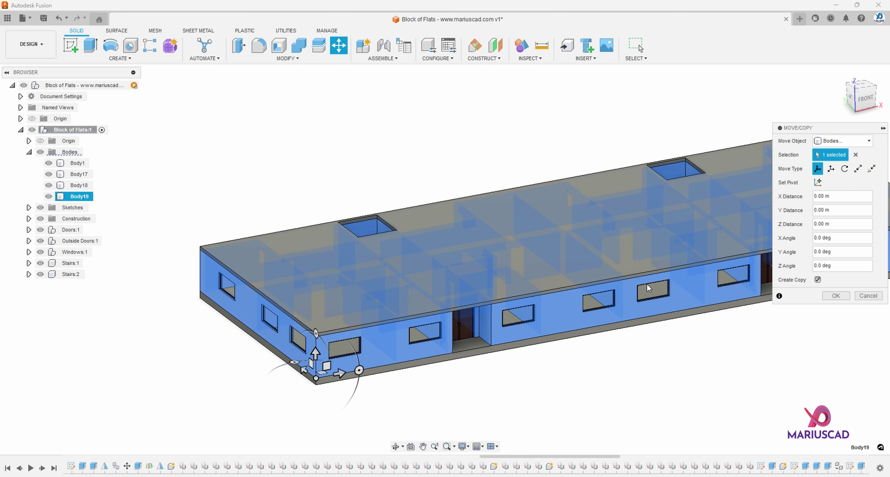
drag(315, 353, 315, 303)
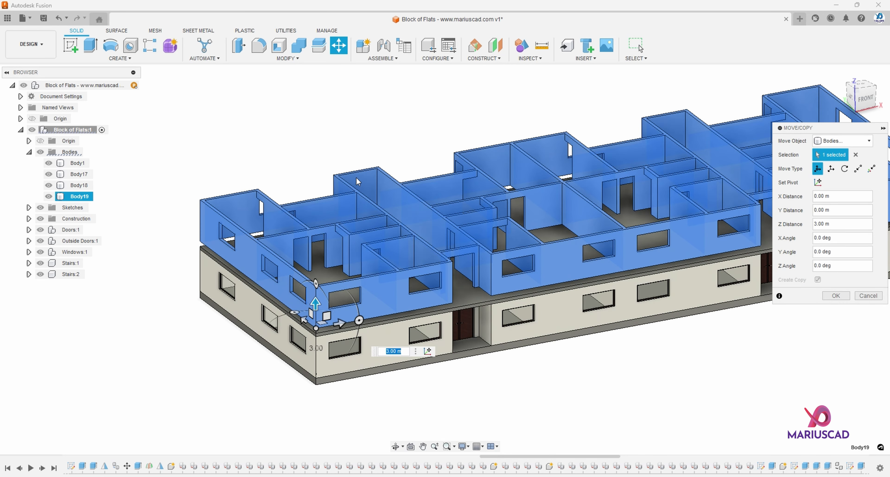
key(Return)
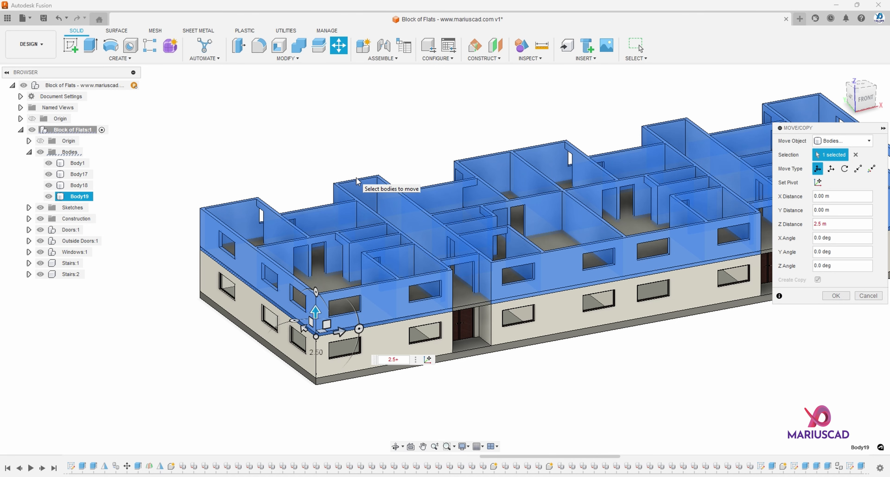
key(Return)
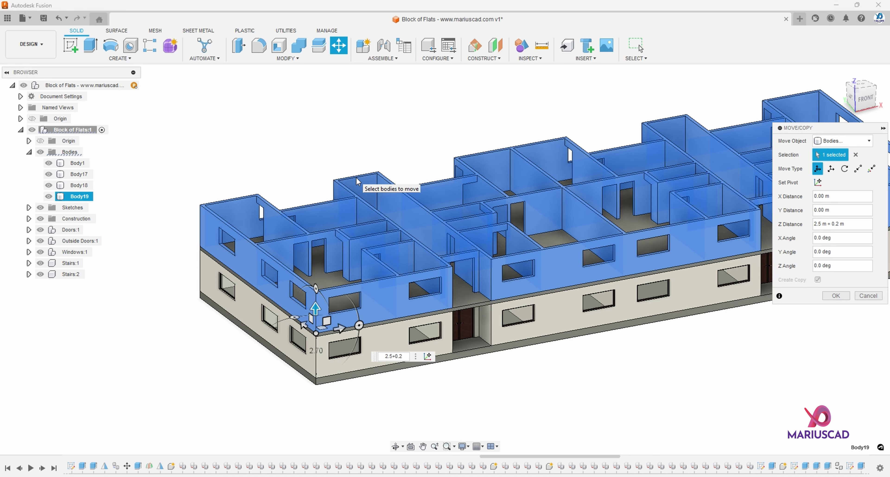
key(Return)
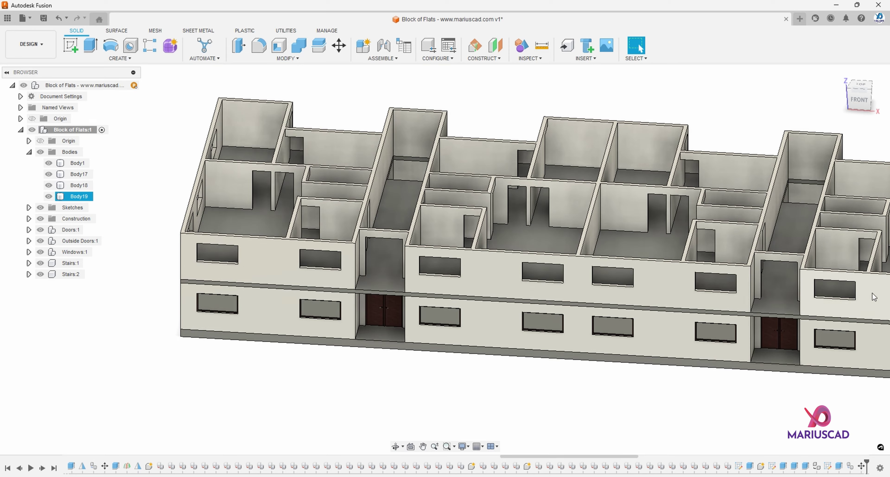
Start a sketch on the top face of the copied upper-storey walls and project that face's outline into it.
shift+middle_drag(397, 278, 438, 349)
scroll(385, 352, up, 3)
scroll(385, 351, up, 3)
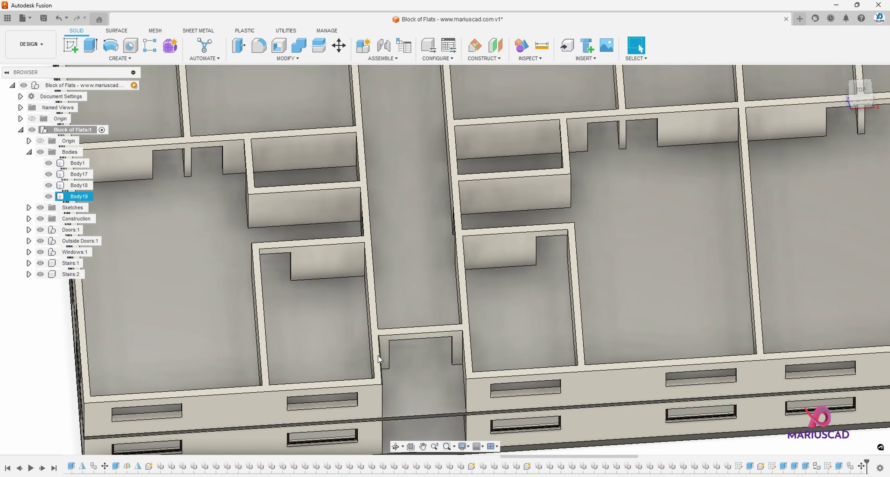
click(377, 355)
right_click(376, 354)
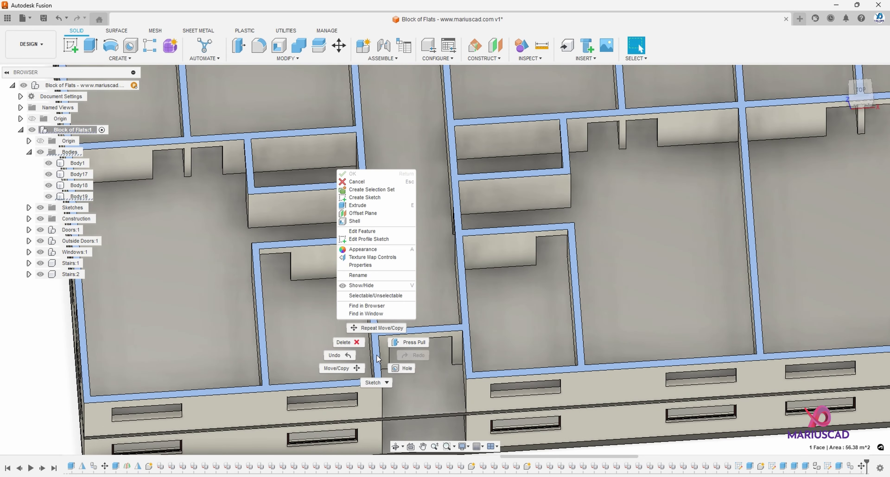
click(376, 197)
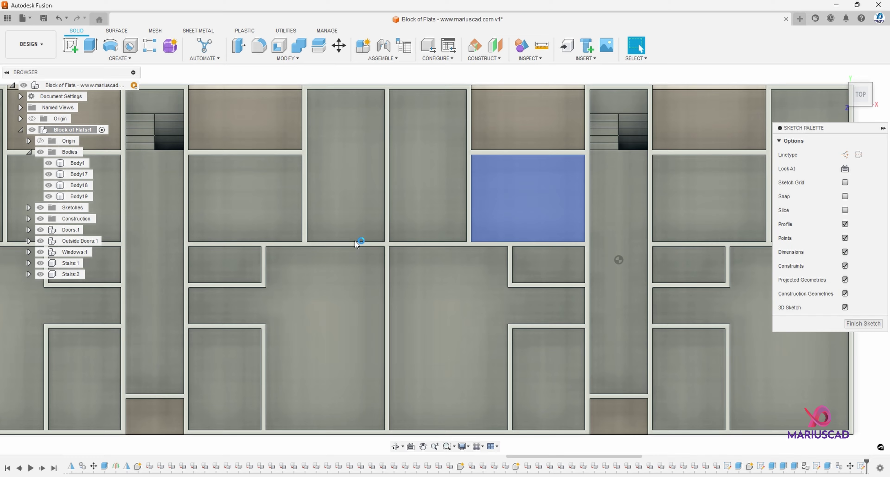
middle_drag(379, 383, 486, 300)
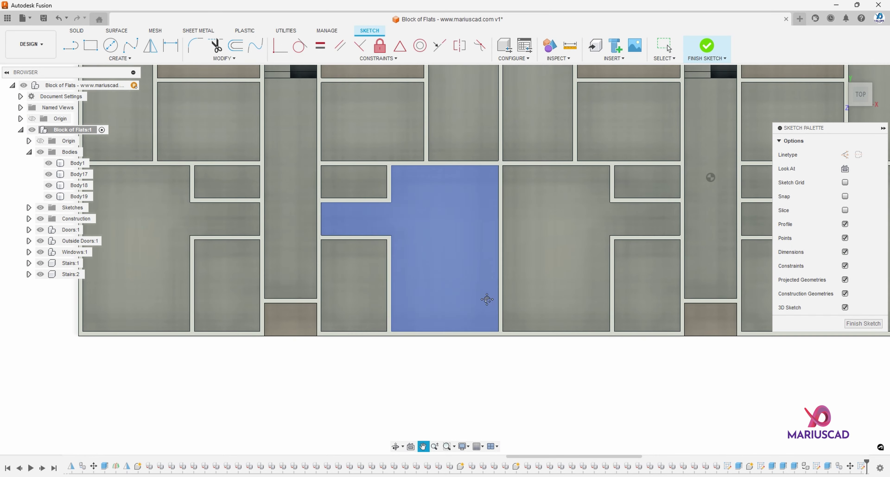
key(p)
scroll(360, 332, up, 4)
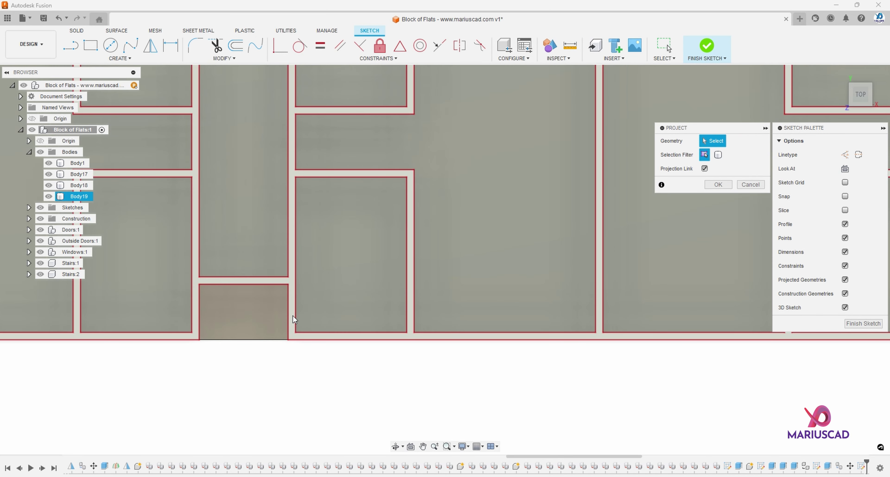
click(292, 314)
key(Return)
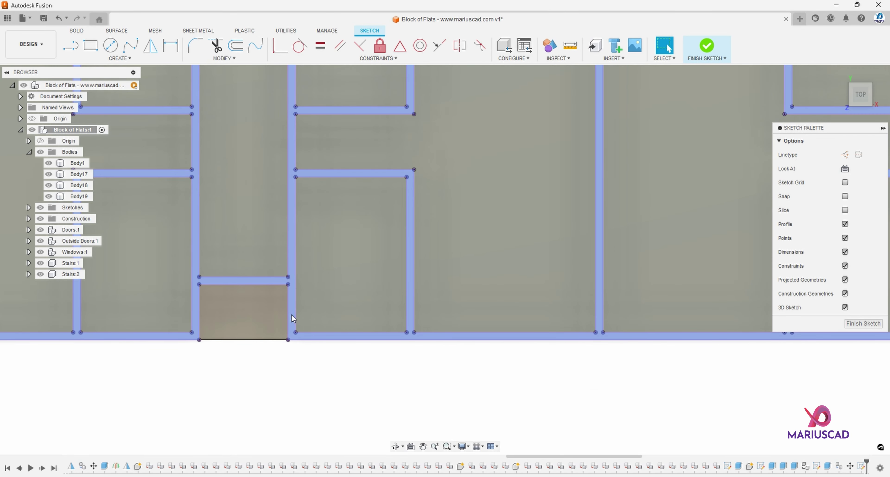
Draw a rectangle of 2.8 by 0.2 m across each of the two entrance recesses, in line with the front wall.
key(r)
click(191, 332)
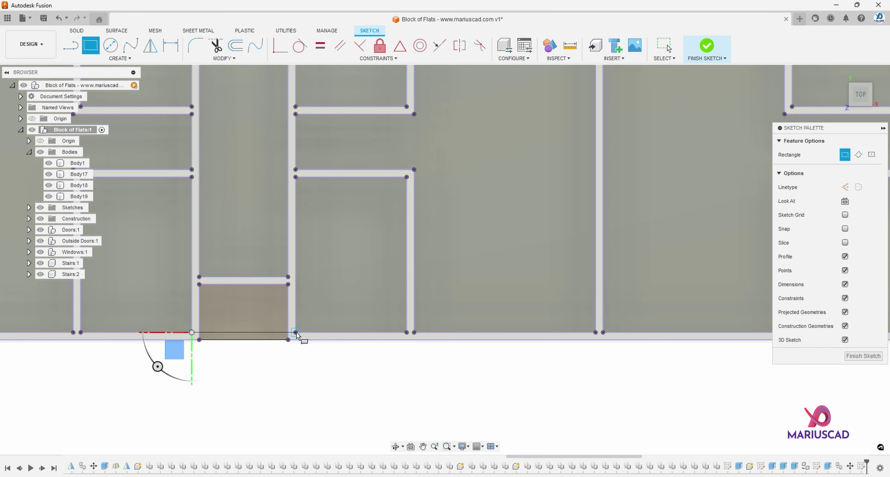
click(295, 340)
middle_drag(671, 340, 350, 332)
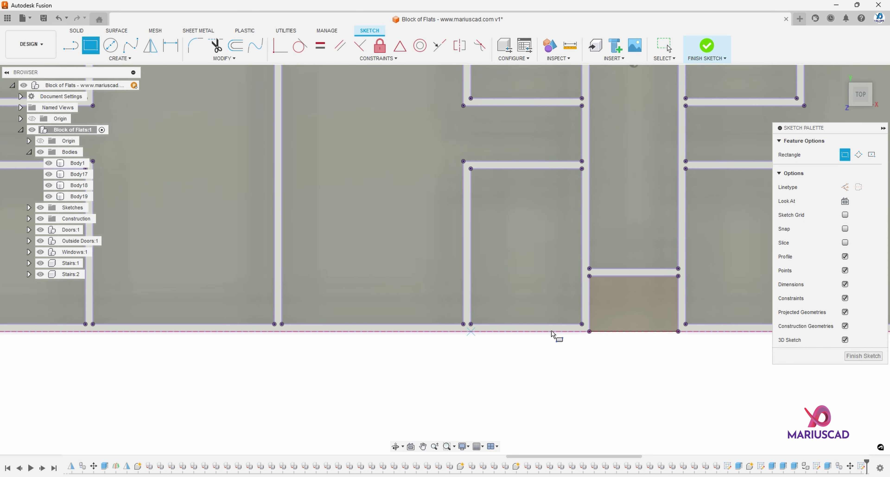
middle_drag(552, 330, 315, 316)
scroll(354, 316, up, 3)
click(345, 309)
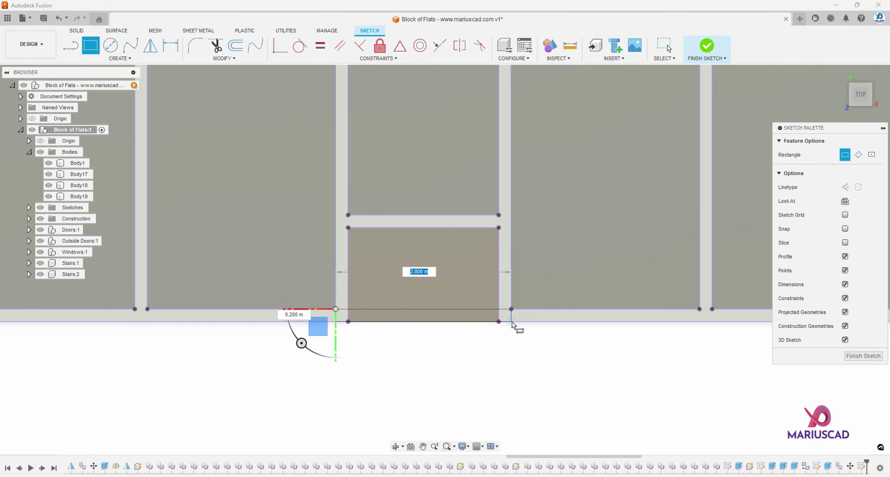
click(511, 322)
Draw a rectangle over the recessed door wall of each entrance, between its opposite projected corners.
scroll(512, 322, down, 2)
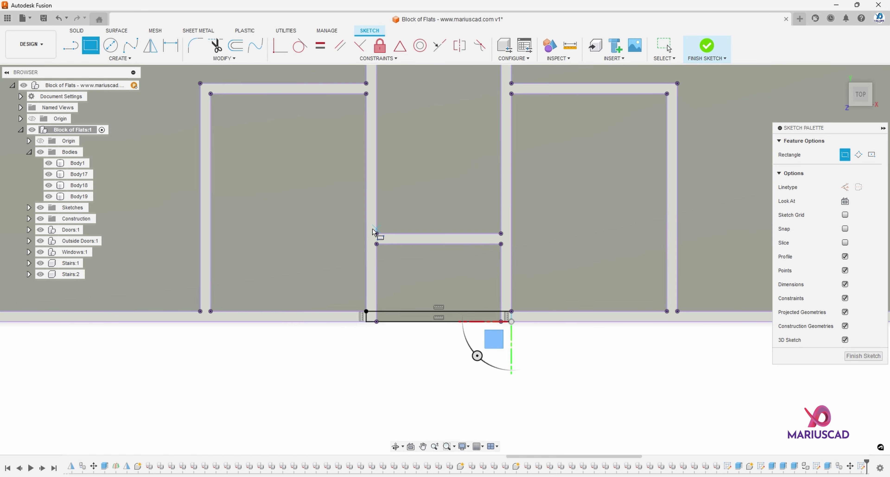
click(376, 233)
click(501, 244)
scroll(417, 267, down, 1)
scroll(418, 265, down, 2)
mouse_move(216, 298)
middle_down()
mouse_move(622, 314)
mouse_move(297, 290)
middle_up()
click(207, 249)
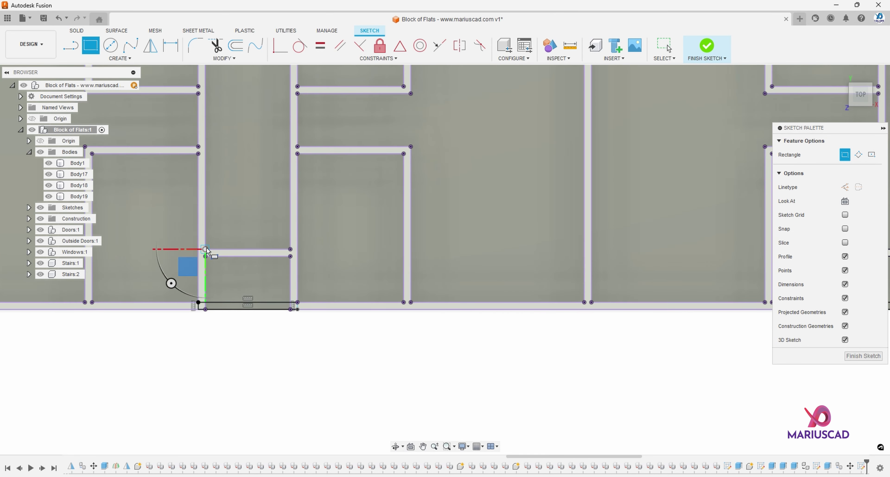
click(290, 257)
Extrude the two recessed door-wall rectangles 2.5 m downward as a cut through the upper-storey walls.
key(e)
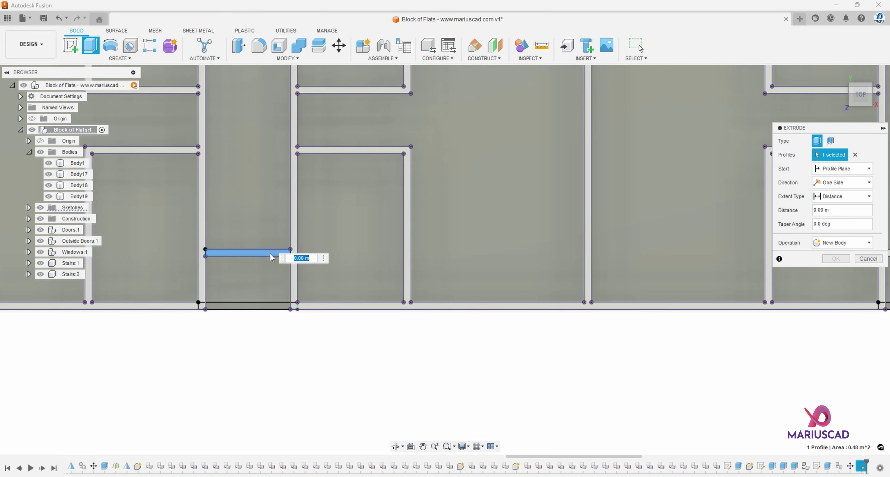
scroll(272, 258, down, 3)
middle_drag(560, 275, 358, 283)
click(518, 263)
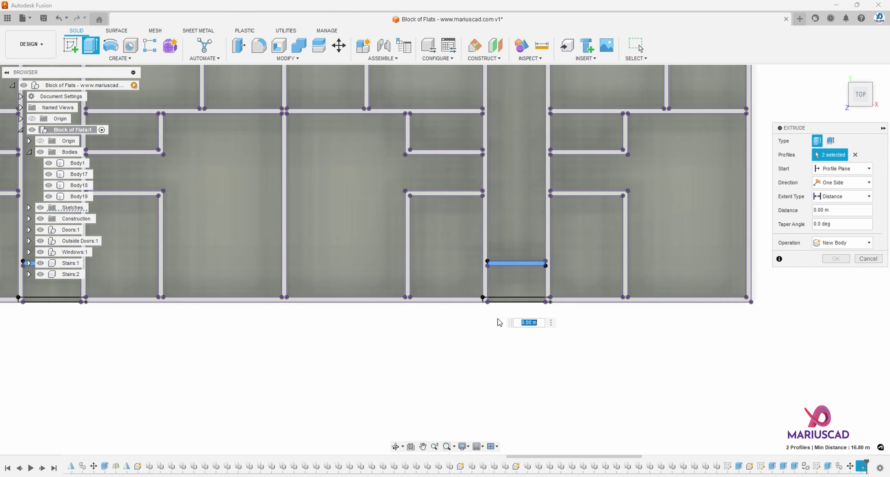
shift+middle_drag(498, 322, 450, 279)
drag(537, 292, 518, 348)
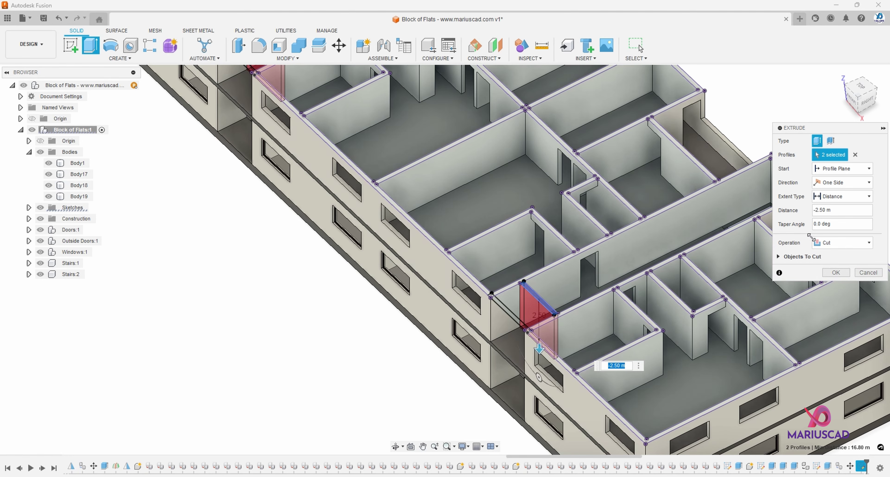
click(835, 272)
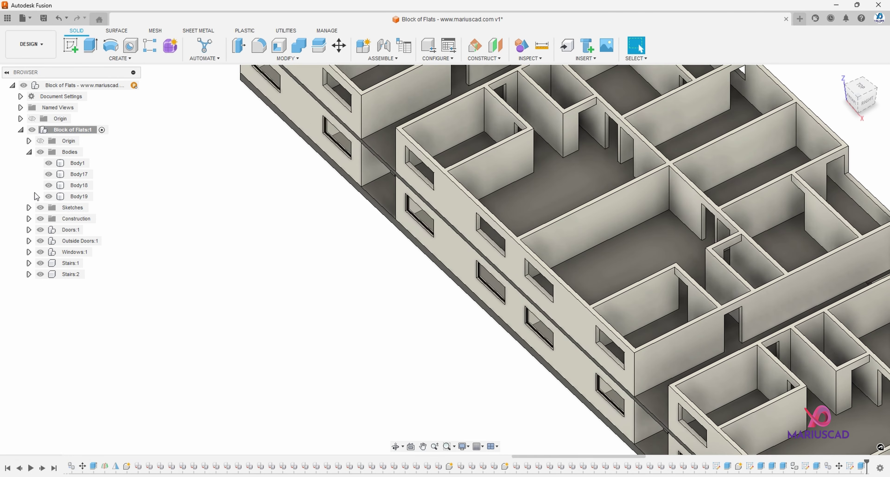
Show the rectangle sketch again, extrude both front-wall rectangles 2.5 m downward as new bodies, and hide the sketch.
click(29, 208)
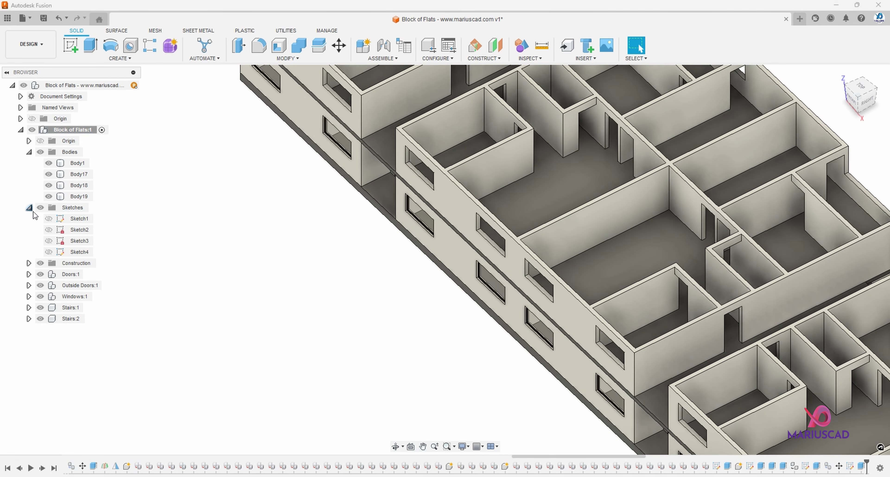
click(48, 252)
mouse_move(297, 254)
middle_down()
mouse_move(314, 304)
mouse_move(338, 325)
mouse_move(369, 280)
middle_up()
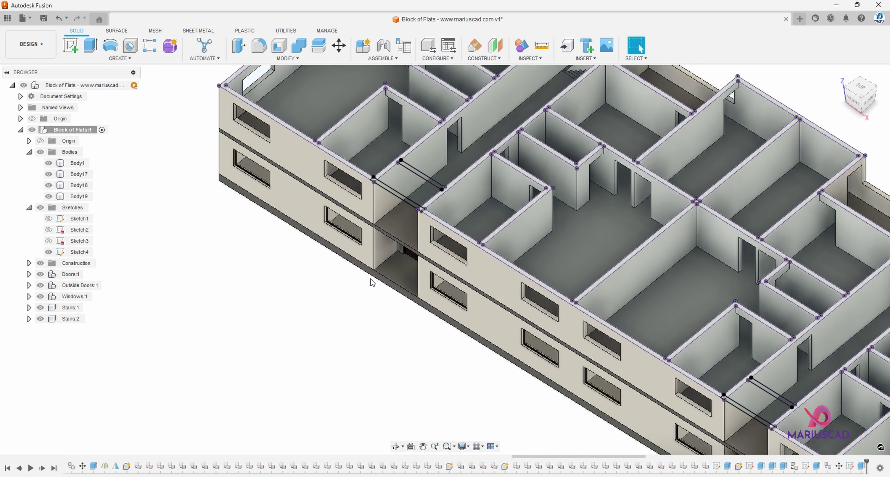
key(e)
click(407, 202)
middle_drag(407, 202, 582, 279)
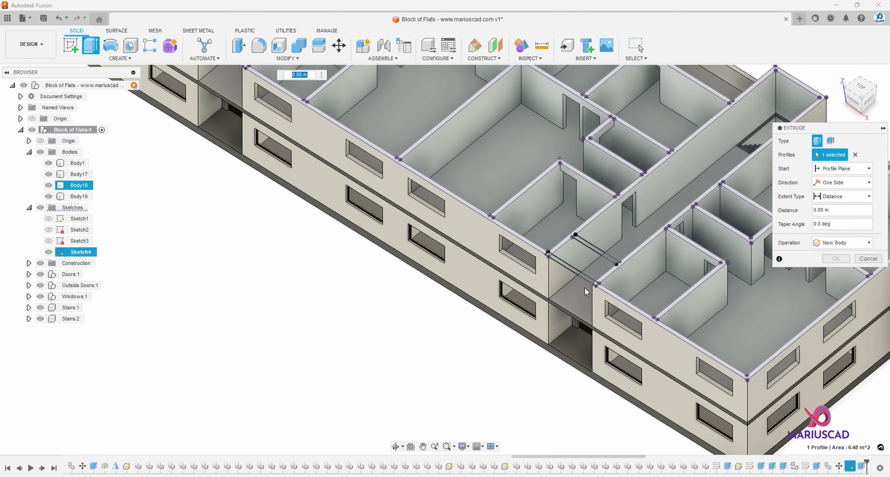
drag(583, 280, 572, 303)
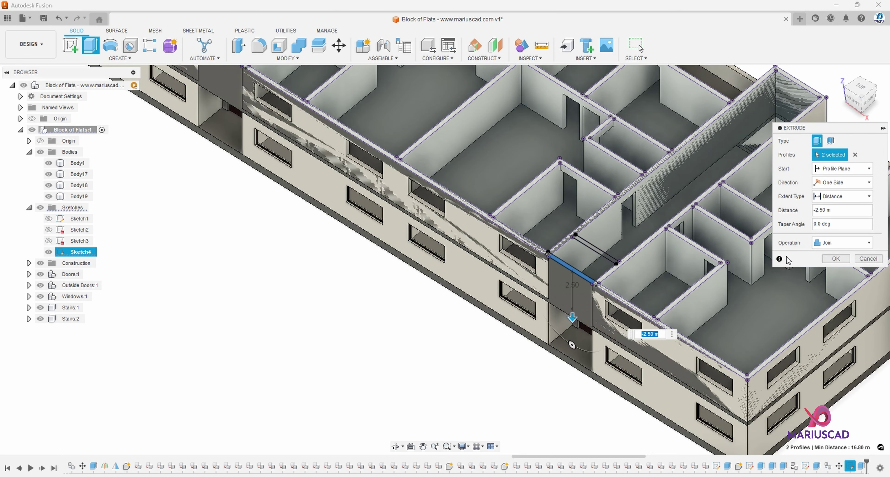
click(841, 242)
click(836, 285)
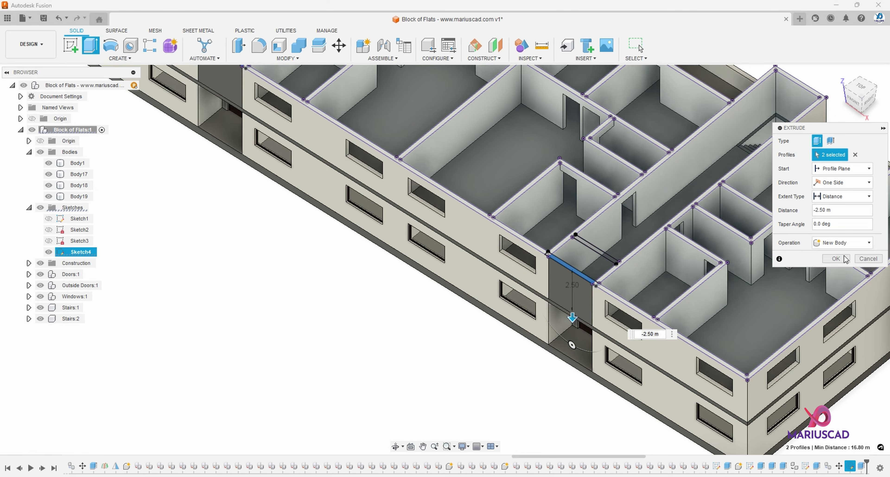
click(835, 259)
click(48, 274)
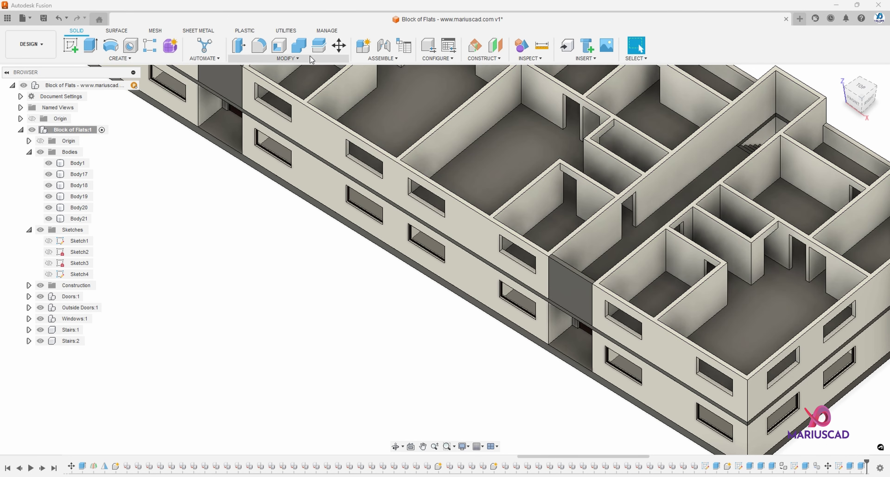
Combine the two new front-wall infill bodies with the upper-storey wall body using Join.
click(299, 45)
middle_drag(292, 168, 349, 349)
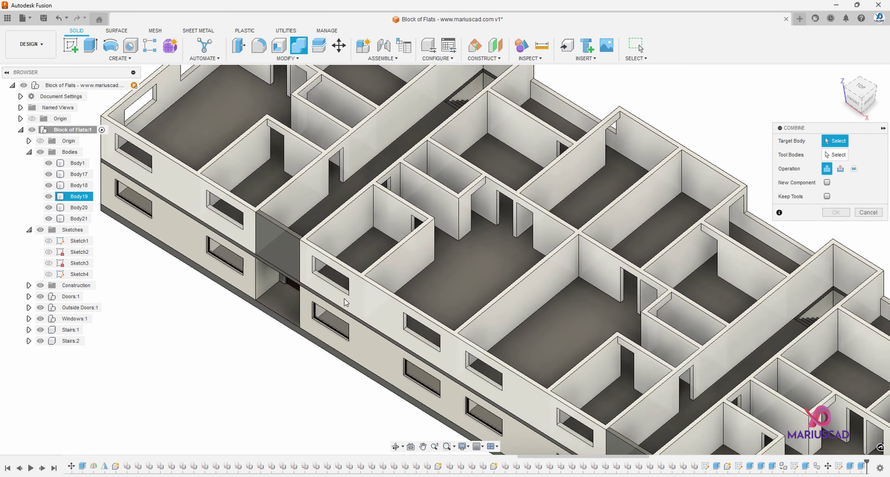
click(357, 299)
click(278, 250)
middle_drag(512, 367, 391, 201)
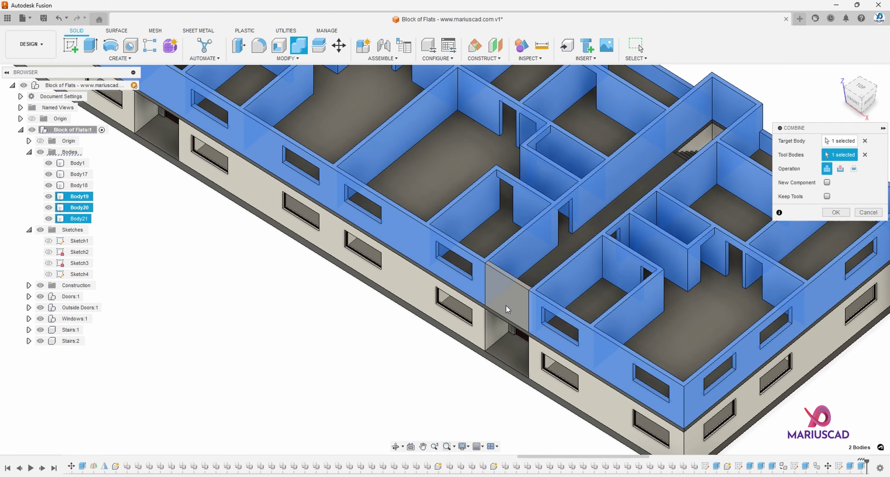
click(499, 297)
click(836, 212)
Convert the upper-storey wall body into a new component and move the upper floor slab body, Body18, into it.
scroll(363, 300, down, 5)
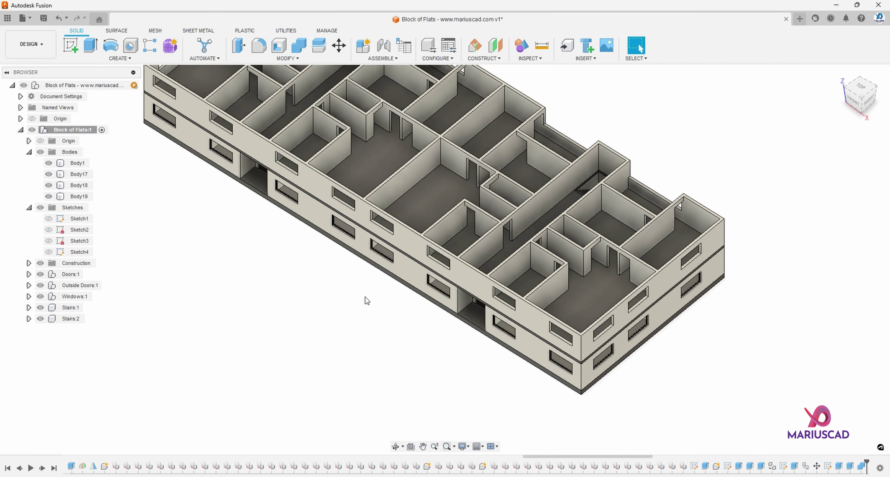
shift+middle_drag(363, 300, 401, 295)
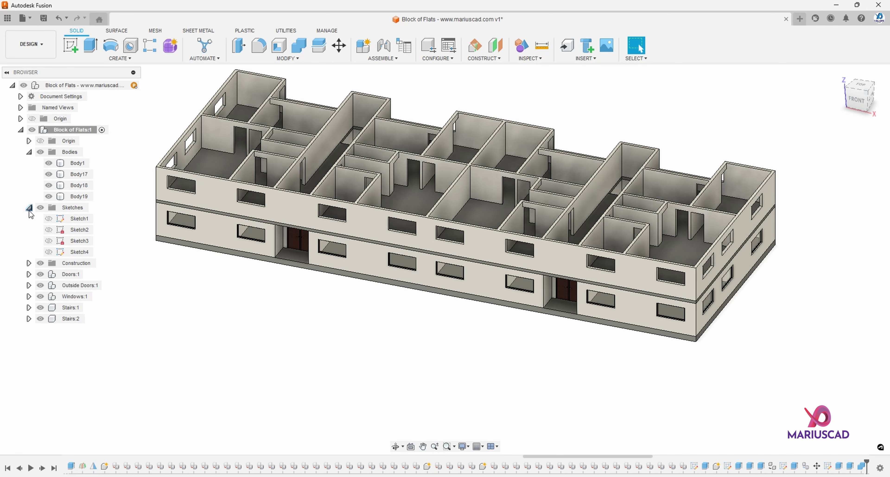
click(29, 208)
click(29, 152)
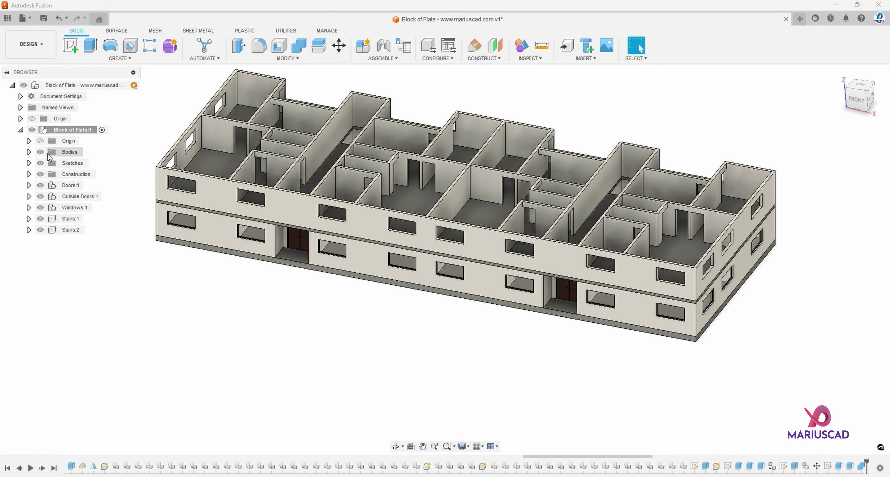
click(29, 152)
click(79, 176)
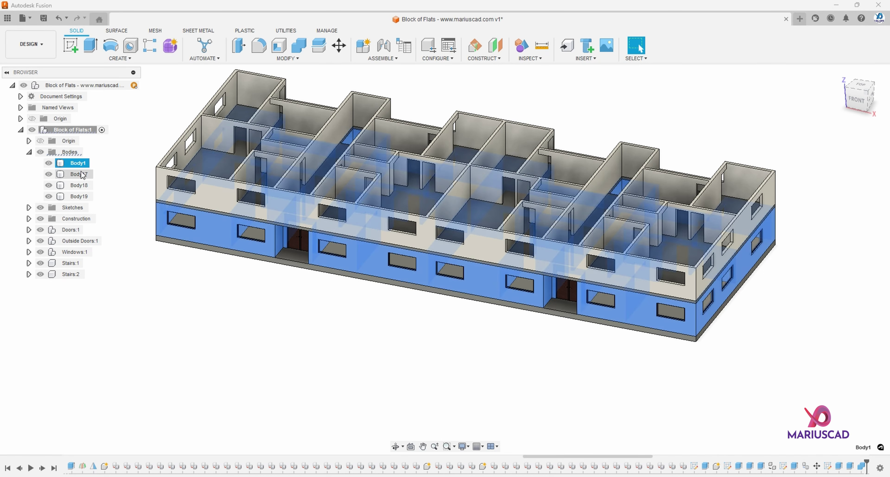
click(79, 186)
click(79, 198)
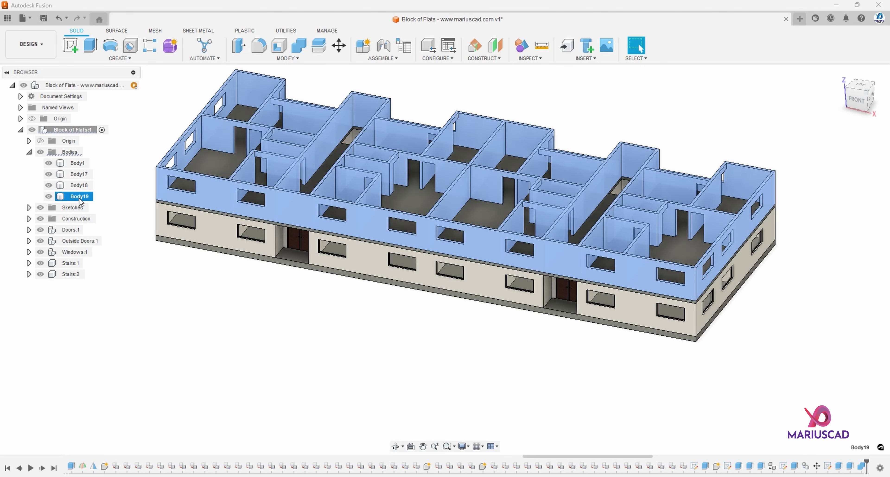
right_click(79, 200)
click(100, 231)
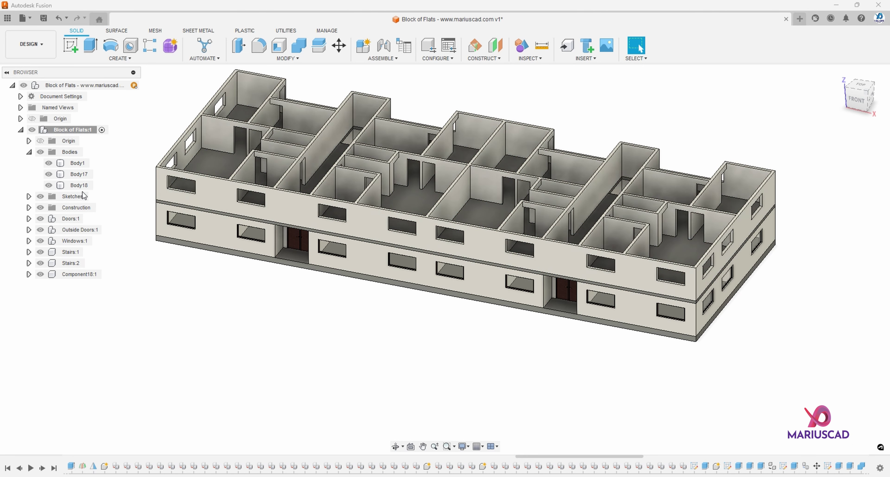
drag(82, 188, 83, 213)
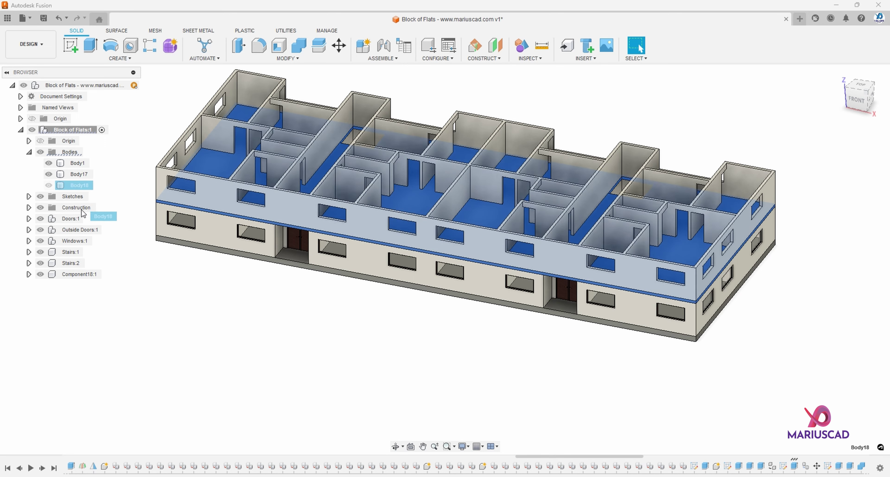
drag(84, 273, 83, 277)
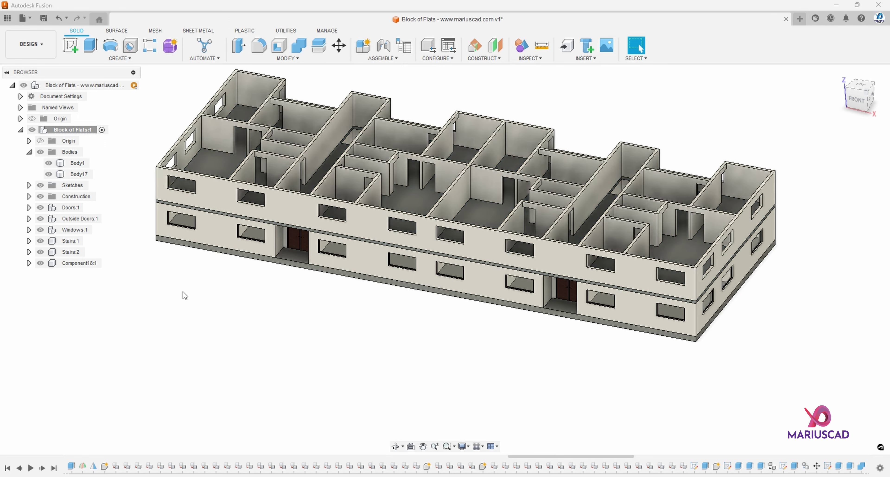
Copy the Doors and Windows components 2.7 m upward along Z into the upper storey.
shift+middle_drag(377, 317, 378, 313)
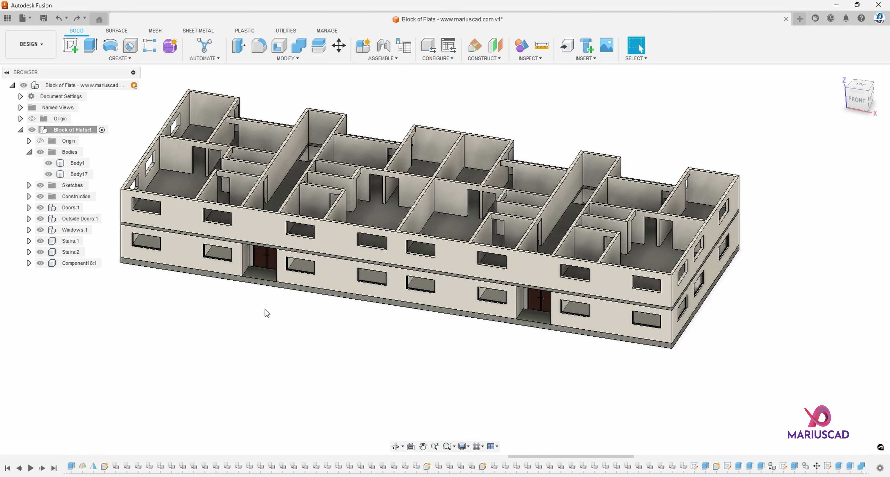
key(m)
click(838, 141)
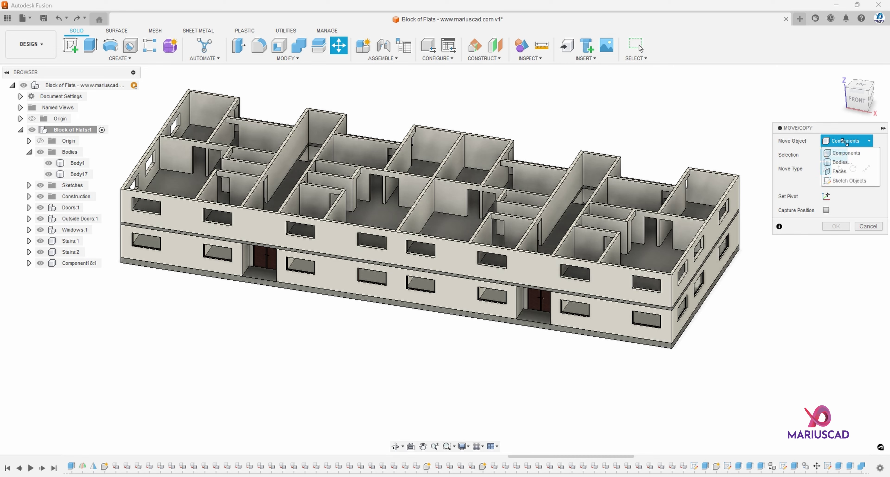
click(845, 141)
click(71, 208)
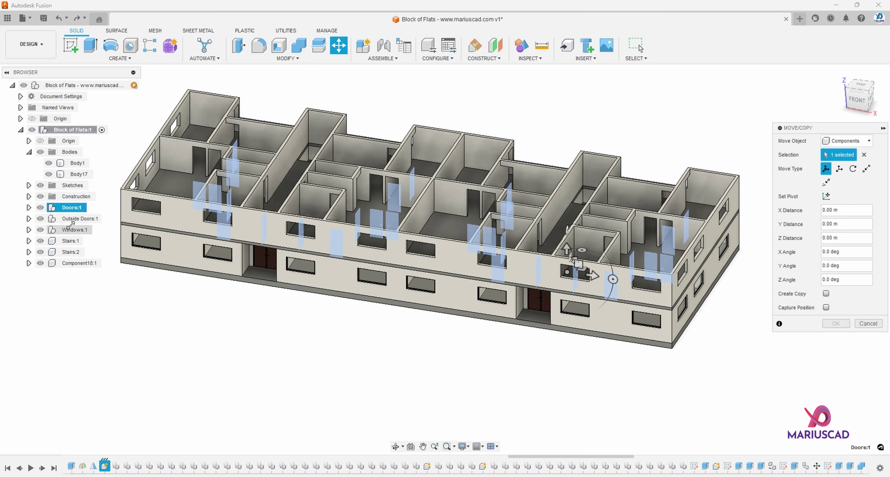
ctrl+click(74, 230)
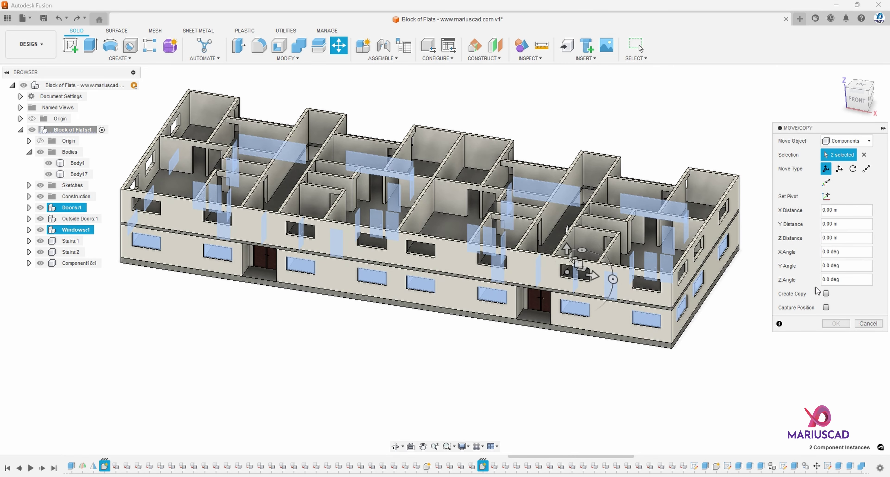
click(825, 293)
drag(567, 249, 568, 209)
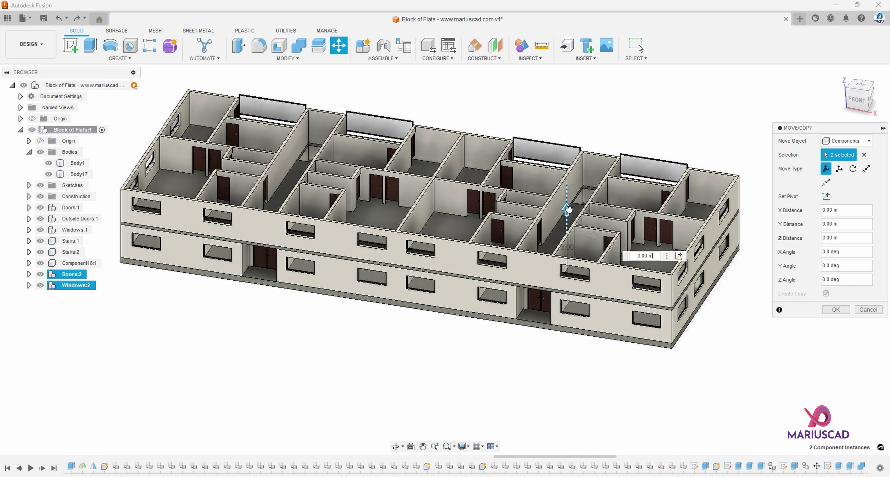
text(2.7)
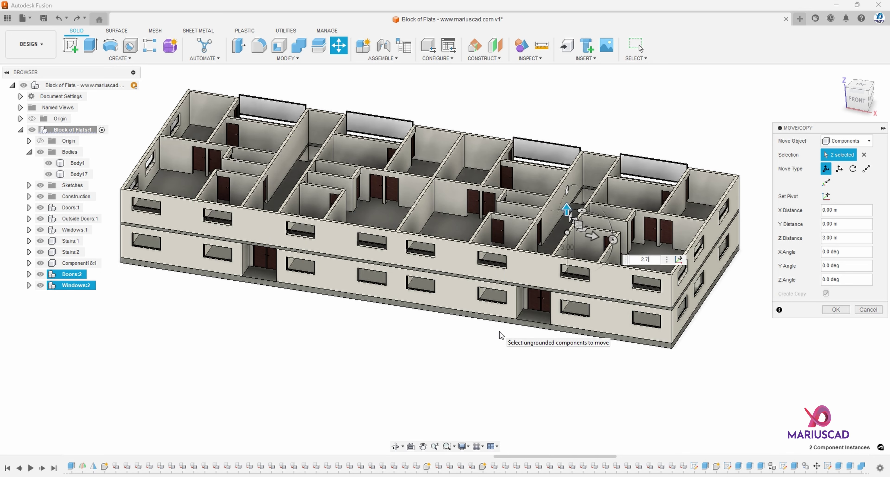
click(835, 310)
mouse_move(688, 313)
shift+middle_down()
mouse_move(623, 335)
mouse_move(689, 316)
shift+middle_up()
click(396, 348)
Rename the new upper-storey component as Floor and move both Stairs components into it.
middle_drag(300, 347, 379, 337)
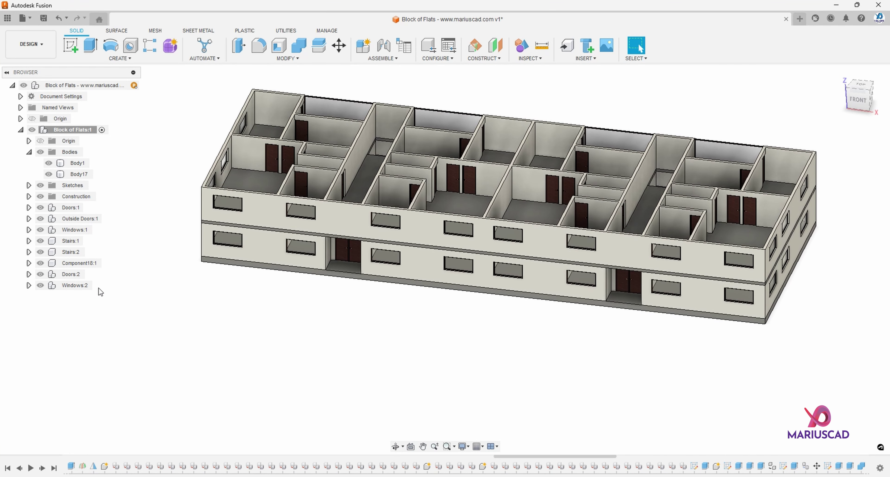
double_click(80, 263)
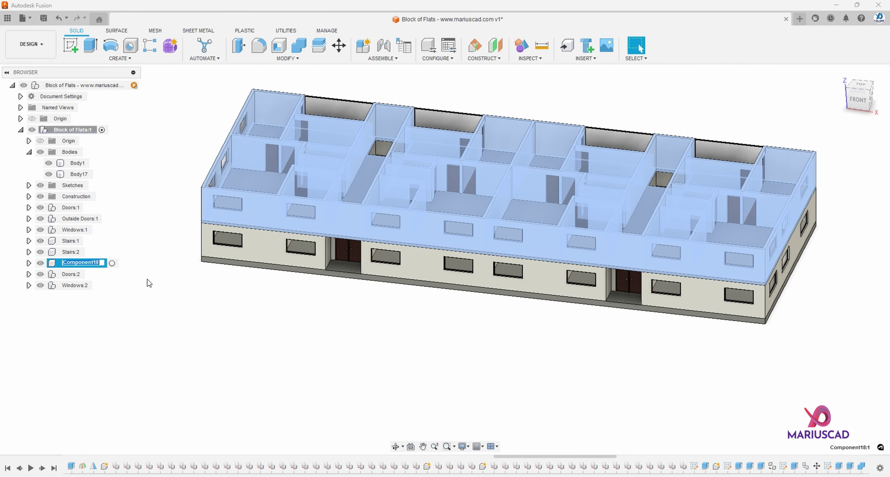
click(74, 241)
shift+click(71, 252)
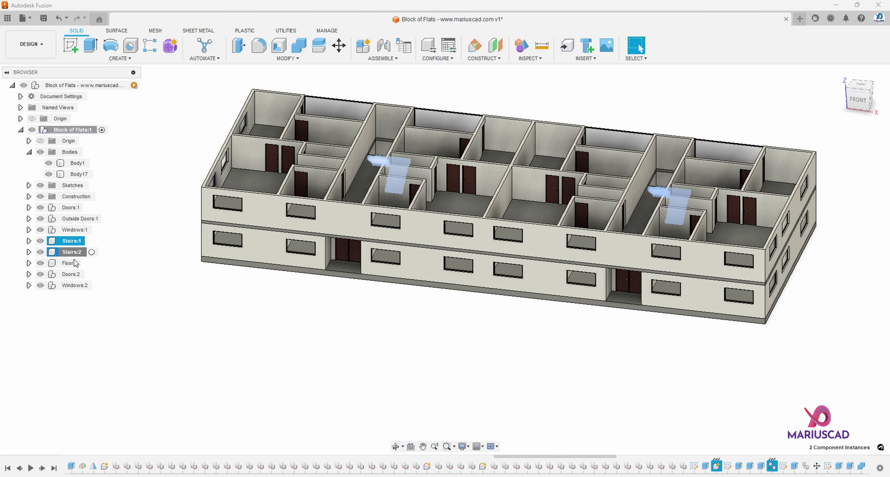
key(Delete)
Move the copied Doors:2 and Windows:2 components into the Floor component.
click(74, 264)
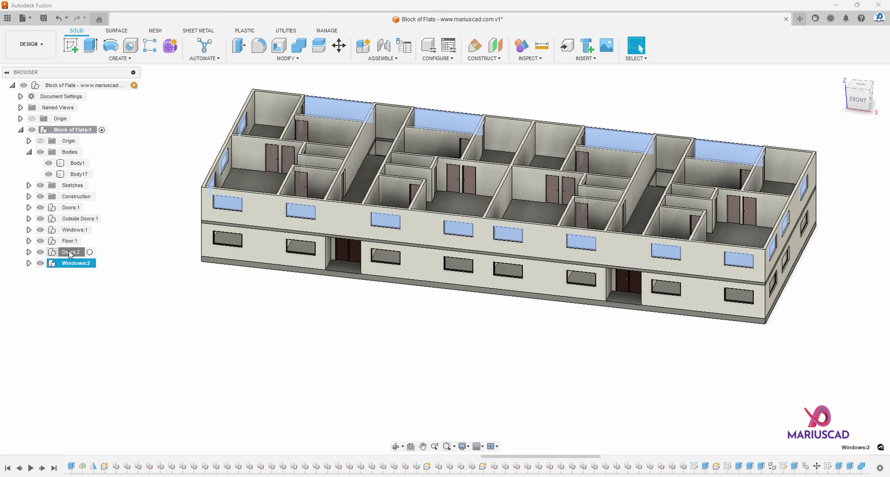
shift+click(69, 252)
drag(70, 253, 71, 242)
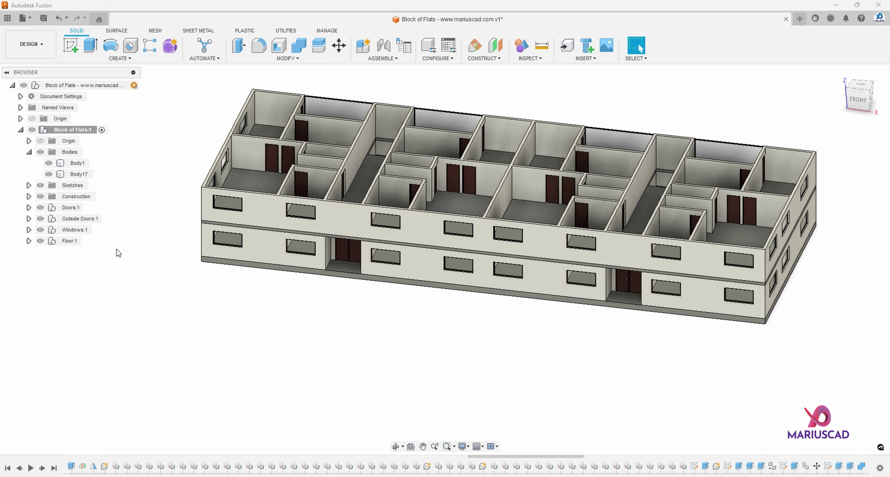
click(69, 241)
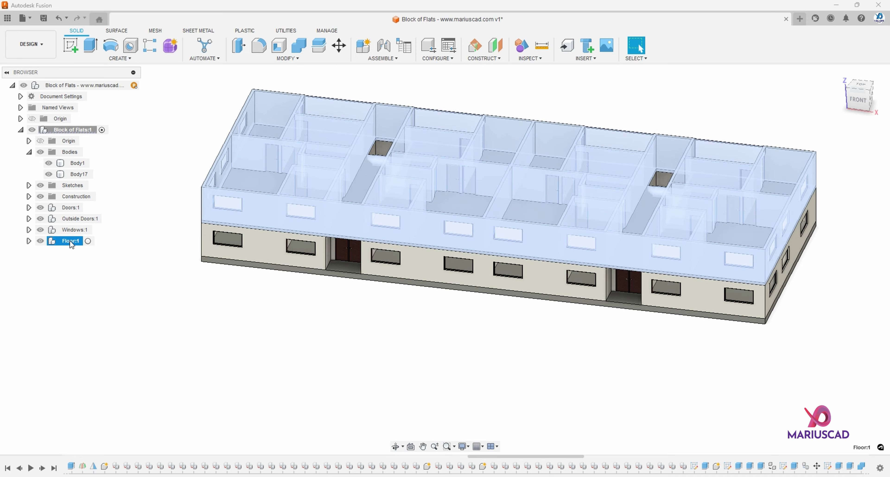
mouse_move(335, 318)
shift+middle_down()
mouse_move(330, 342)
mouse_move(350, 309)
mouse_move(368, 304)
mouse_move(330, 324)
shift+middle_up()
click(333, 329)
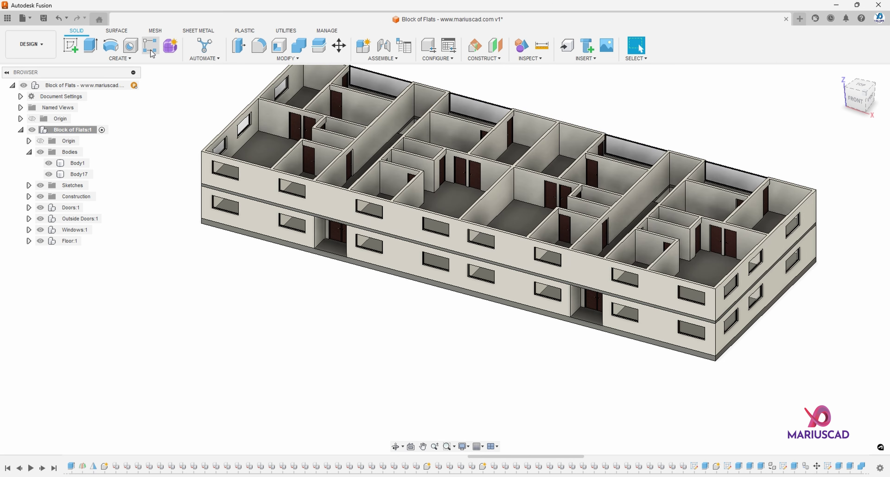
Set up a rectangular pattern of the Floor component along a vertical wall edge, using Spacing distribution and a distance of -2.70 m.
click(151, 50)
click(835, 154)
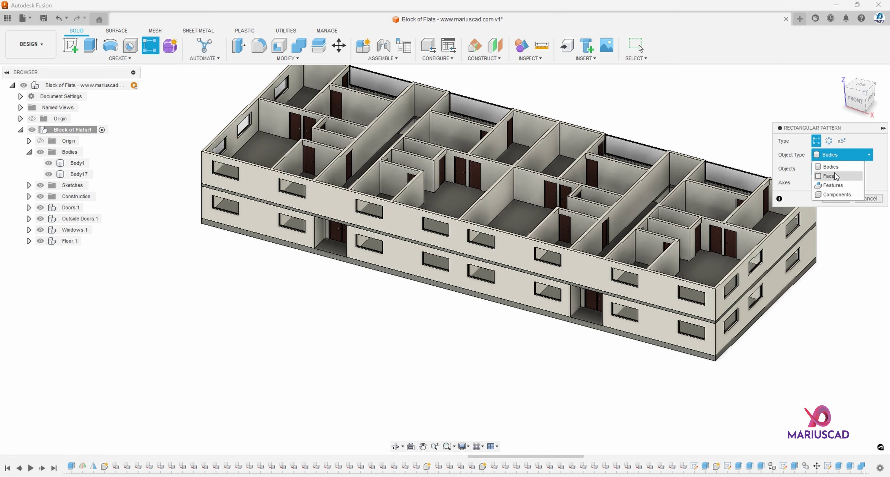
click(827, 192)
click(71, 242)
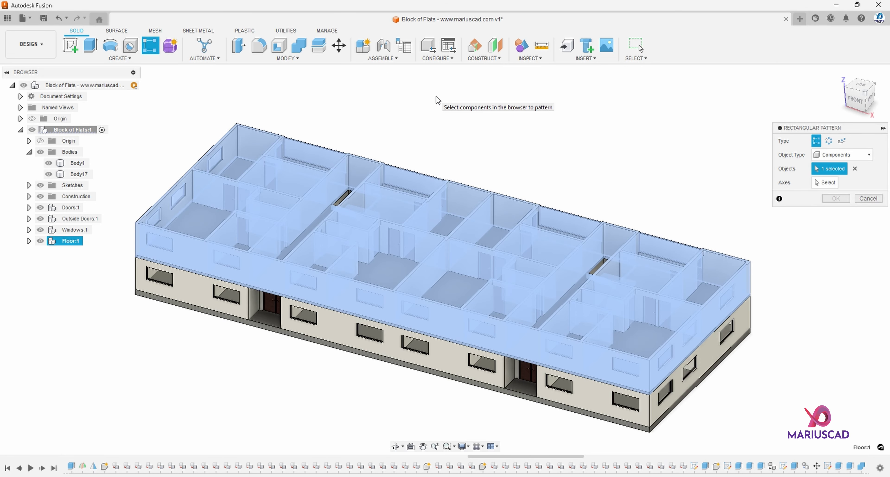
click(828, 184)
scroll(569, 342, up, 3)
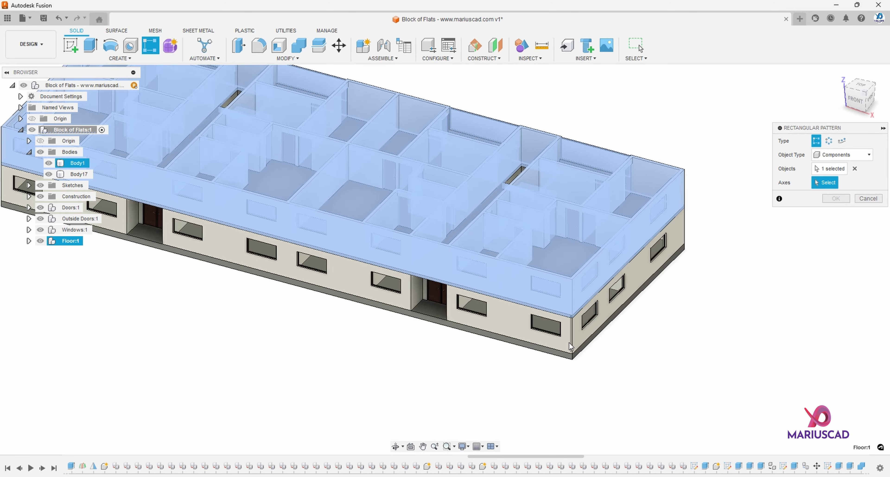
click(572, 335)
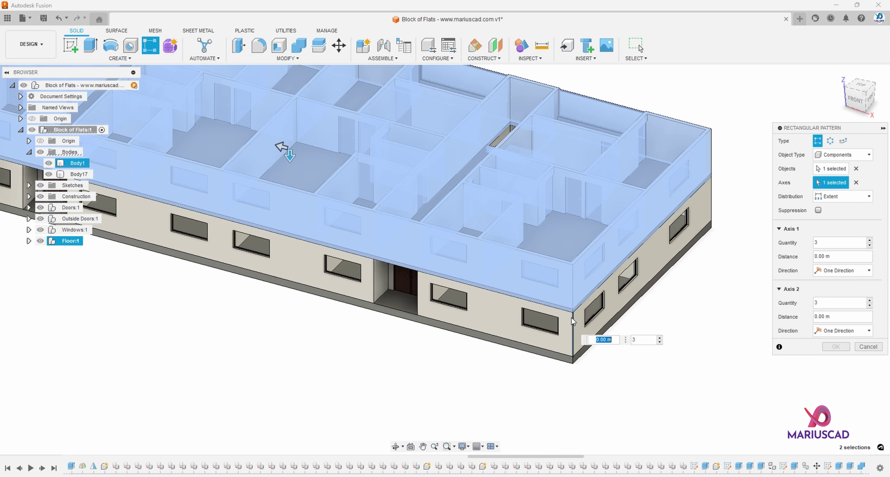
drag(284, 145, 298, 87)
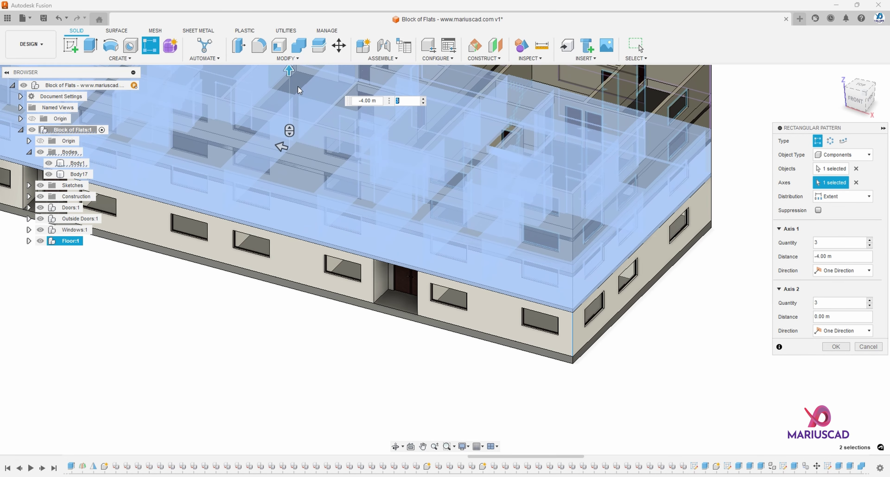
click(840, 218)
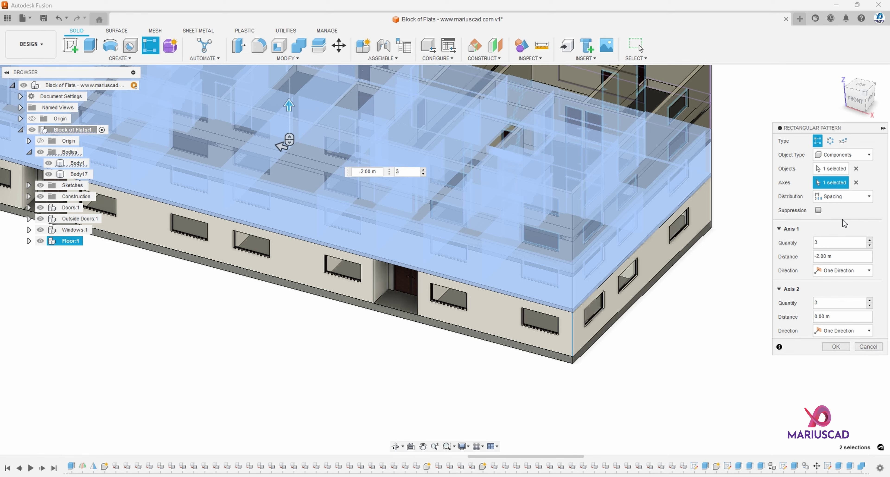
click(405, 178)
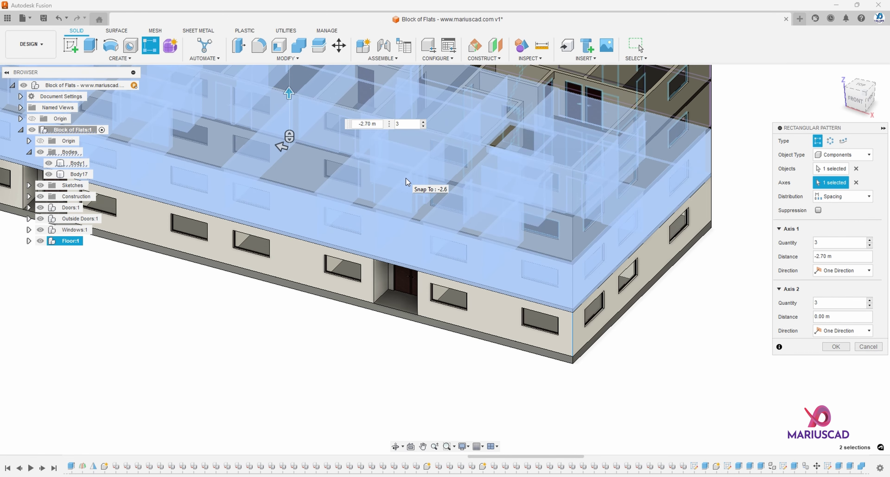
Set the Floor pattern's quantity along the vertical axis to 10 and create the pattern.
shift+middle_drag(490, 298, 503, 273)
scroll(502, 274, down, 3)
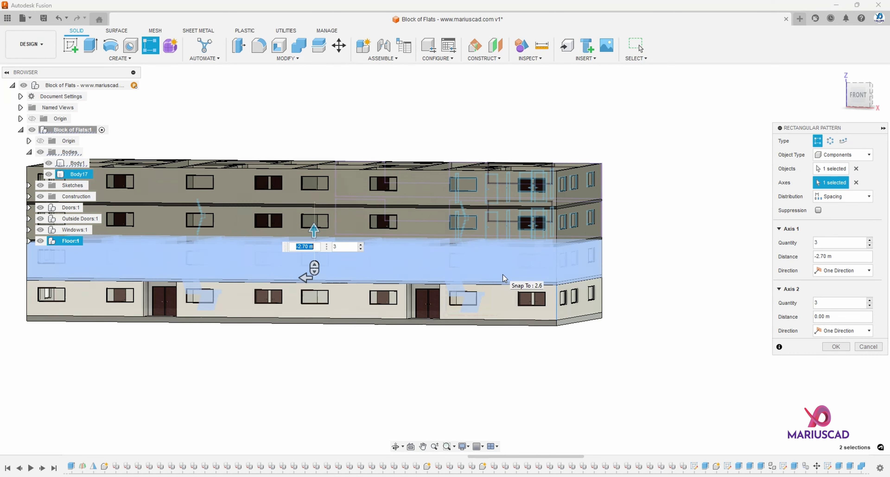
shift+middle_drag(583, 114, 589, 145)
shift+middle_drag(548, 258, 437, 272)
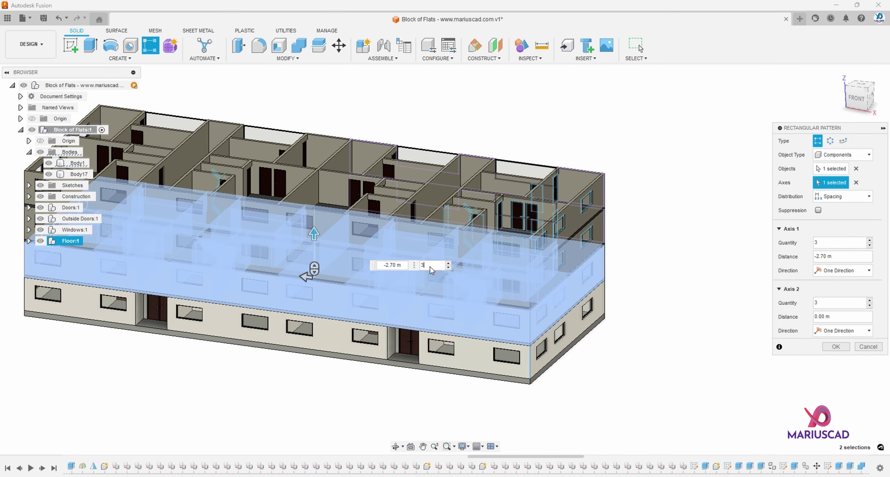
key(Return)
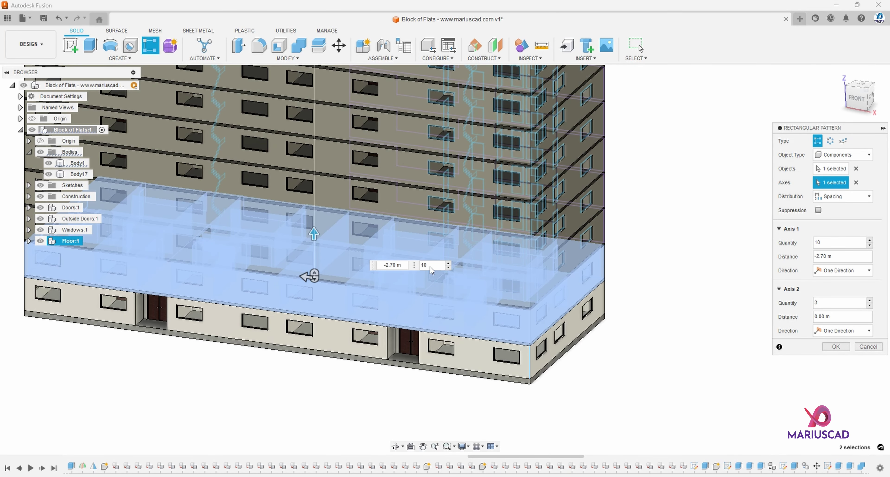
click(836, 347)
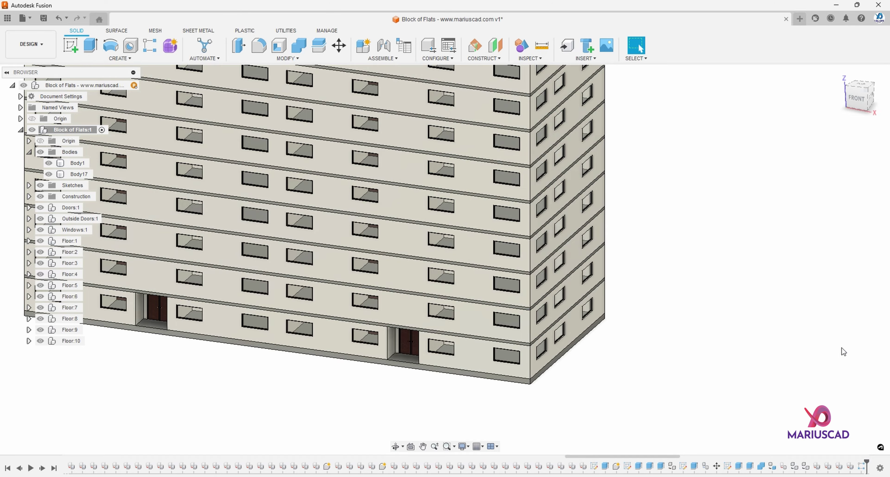
scroll(426, 240, down, 3)
middle_drag(421, 237, 444, 323)
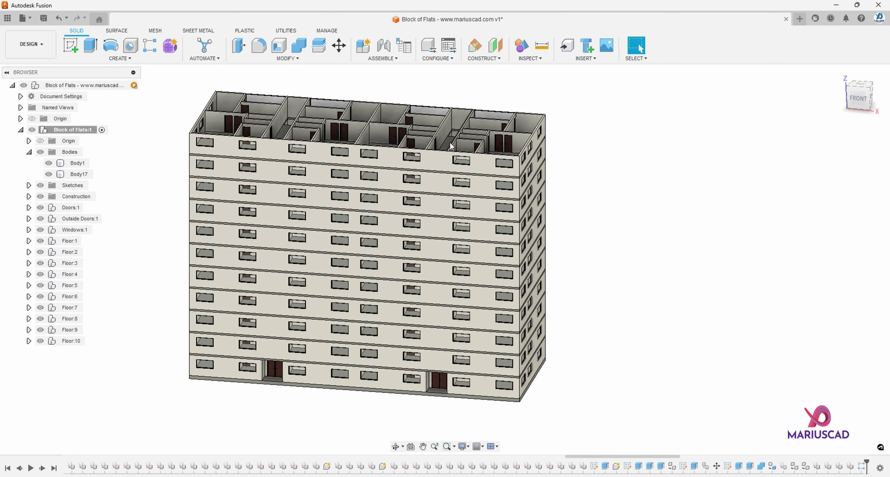
scroll(488, 409, up, 5)
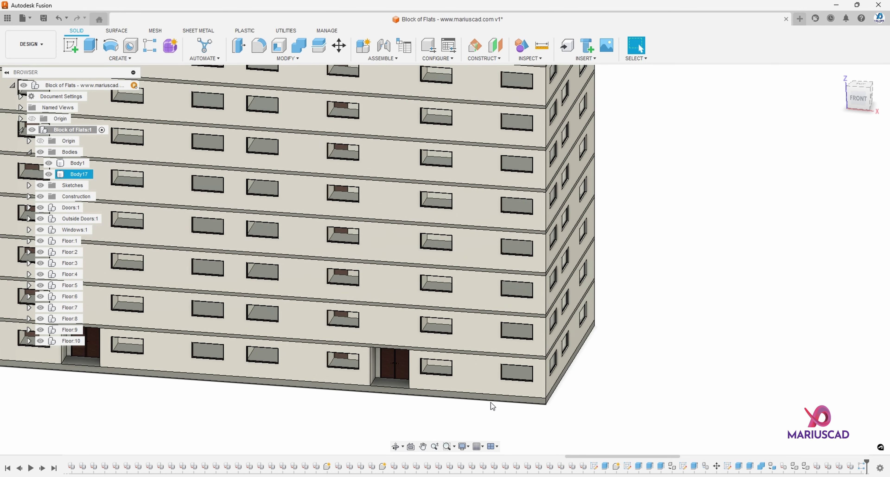
shift+middle_drag(492, 406, 504, 405)
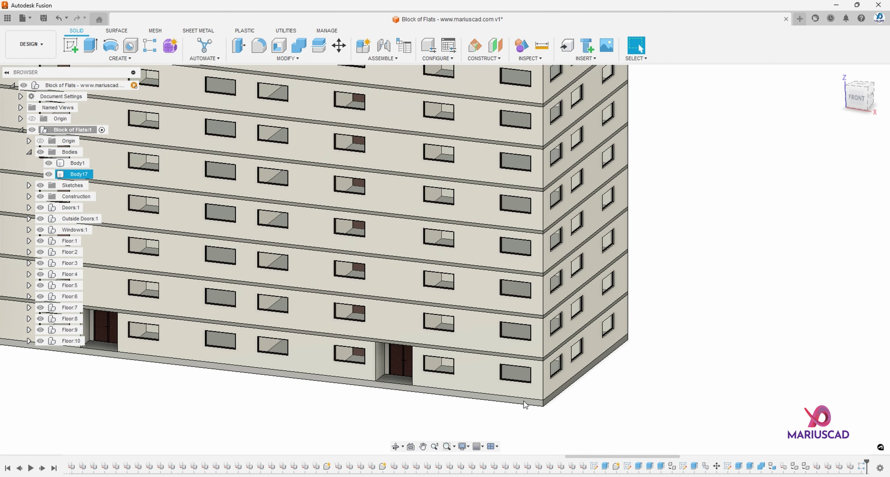
Copy the ground slab body point to point from its lower front corner to the top storey's upper front corner, forming the roof.
scroll(523, 402, up, 3)
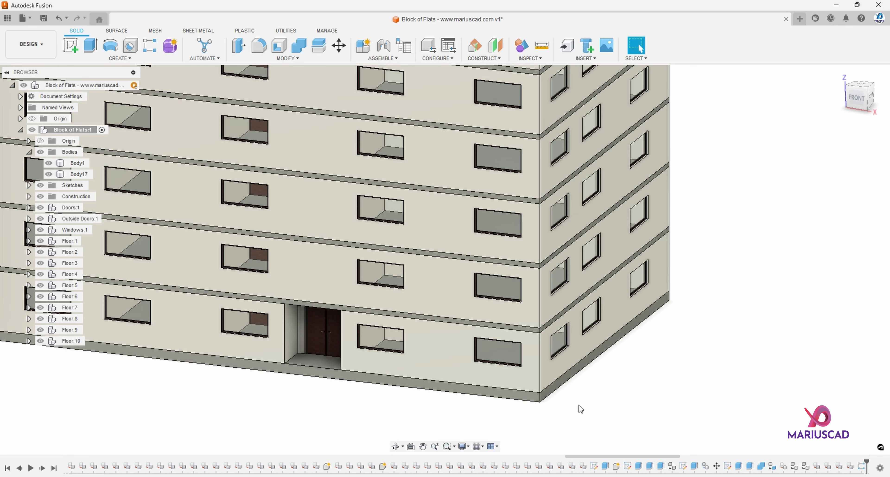
key(m)
click(845, 141)
click(848, 163)
click(521, 396)
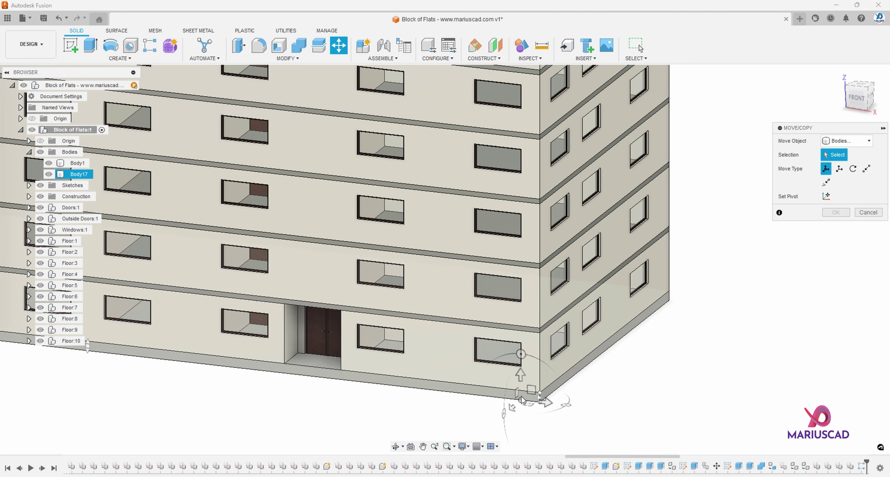
click(857, 168)
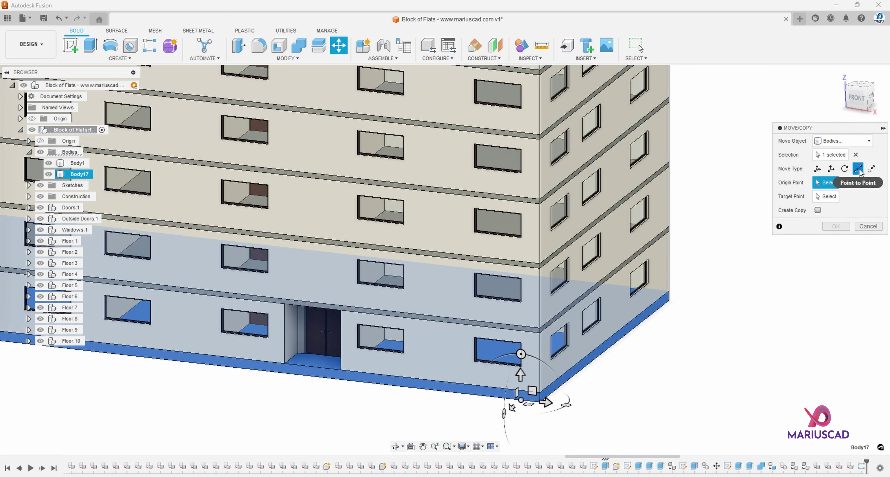
click(817, 211)
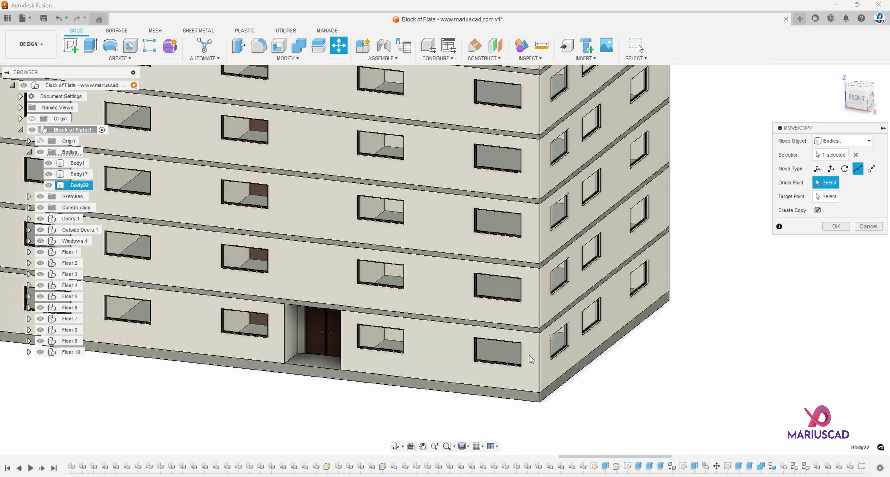
click(541, 404)
scroll(549, 138, down, 2)
middle_drag(538, 114, 499, 315)
scroll(500, 315, up, 3)
click(514, 292)
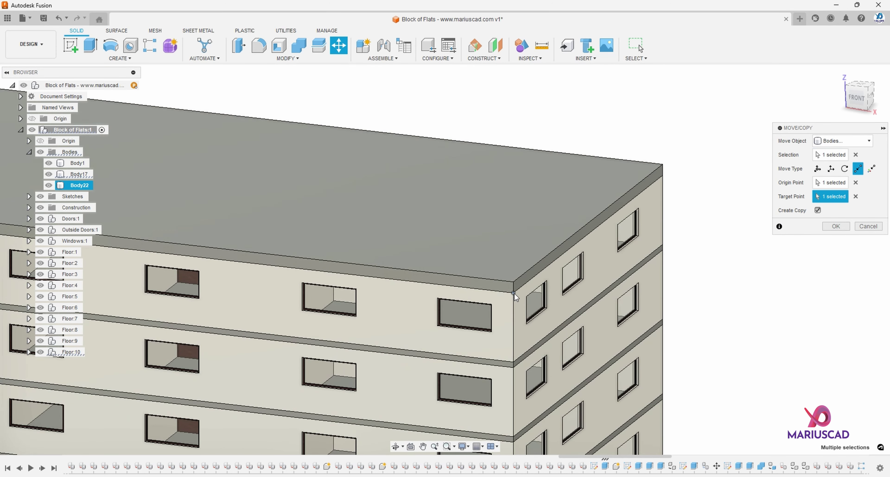
click(835, 227)
Inspect the building's interior with a section analysis parallel to the end wall, cut at a distance of -4.00 m.
scroll(553, 223, down, 3)
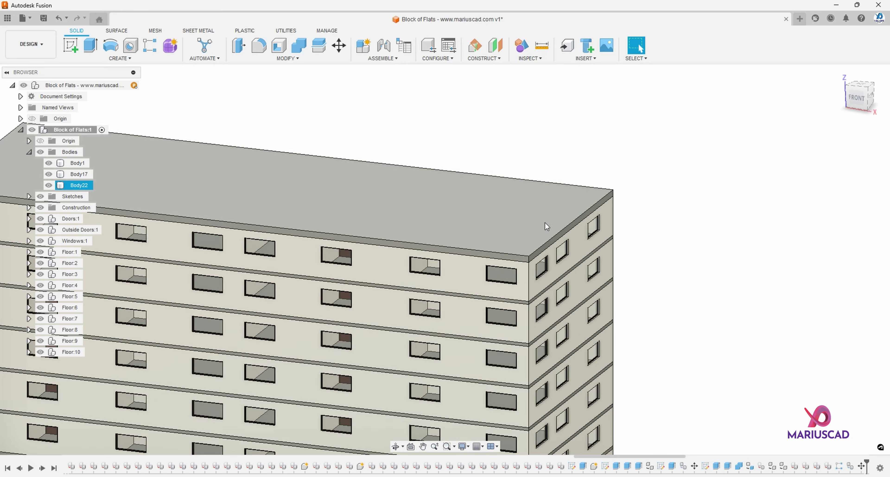
shift+middle_drag(545, 221, 399, 227)
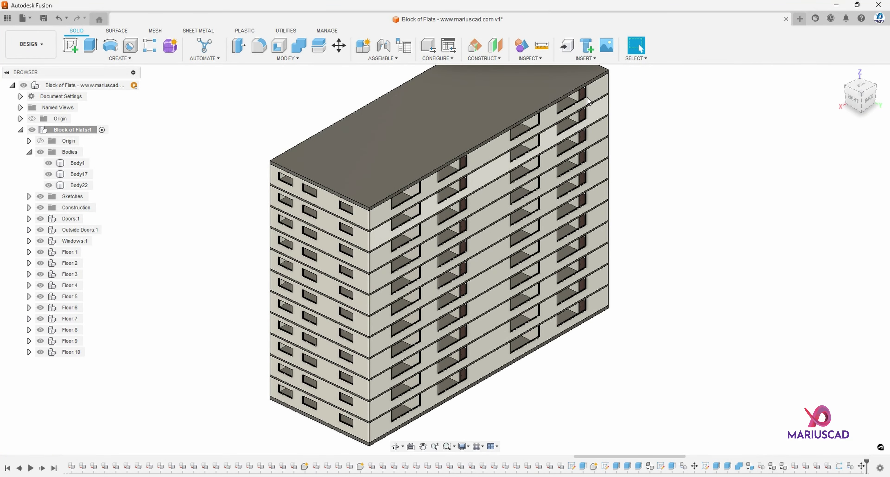
click(539, 59)
click(541, 152)
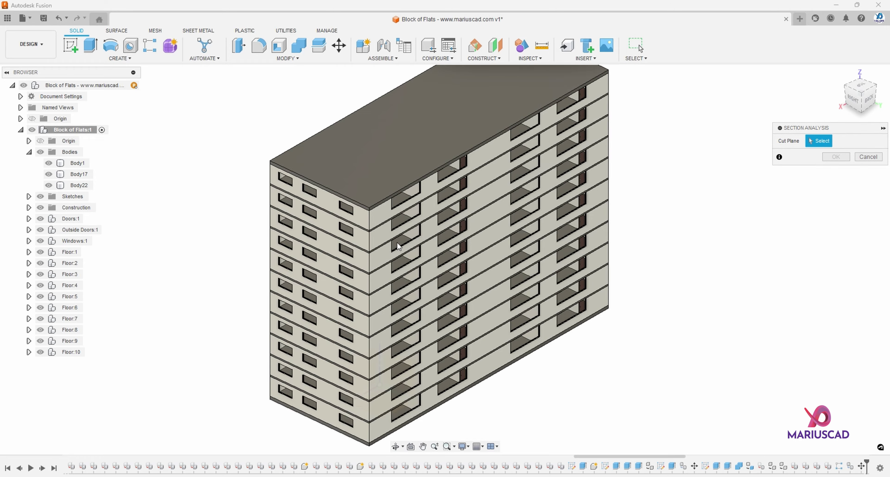
click(359, 247)
drag(344, 252, 371, 237)
shift+middle_drag(361, 273, 457, 228)
scroll(486, 196, up, 4)
middle_drag(530, 218, 293, 294)
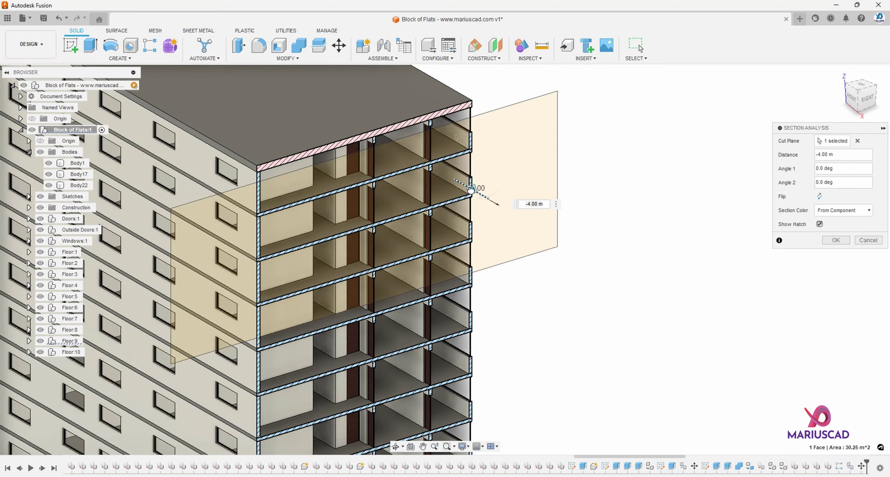
Move the section plane through the stairwell at -9.50 m and on to -24.00 m, and leave the analysis without keeping it.
drag(471, 188, 410, 162)
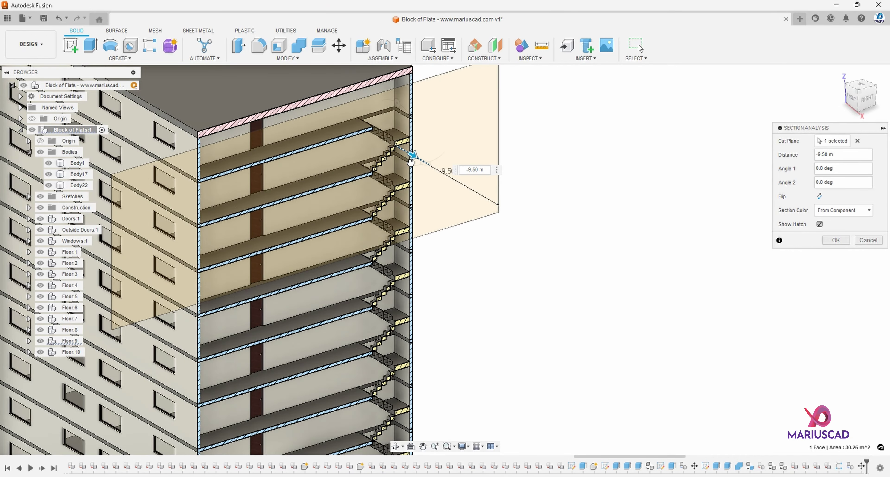
shift+middle_drag(473, 249, 339, 301)
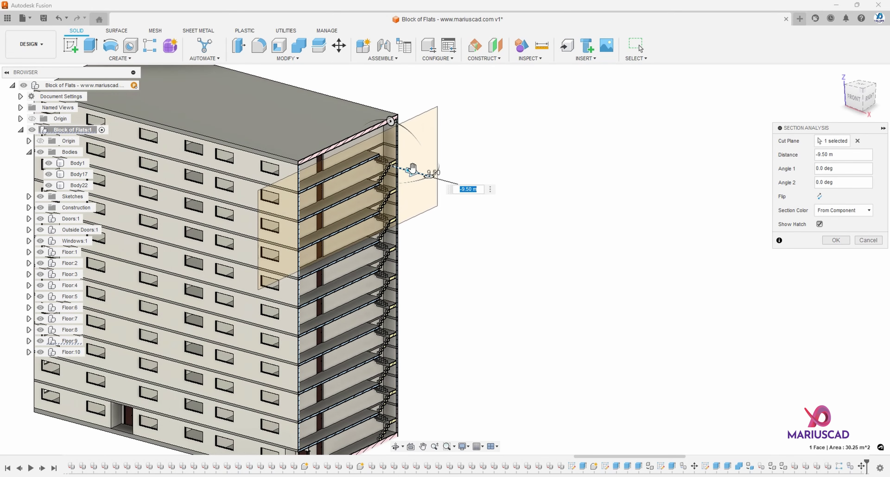
drag(411, 169, 280, 126)
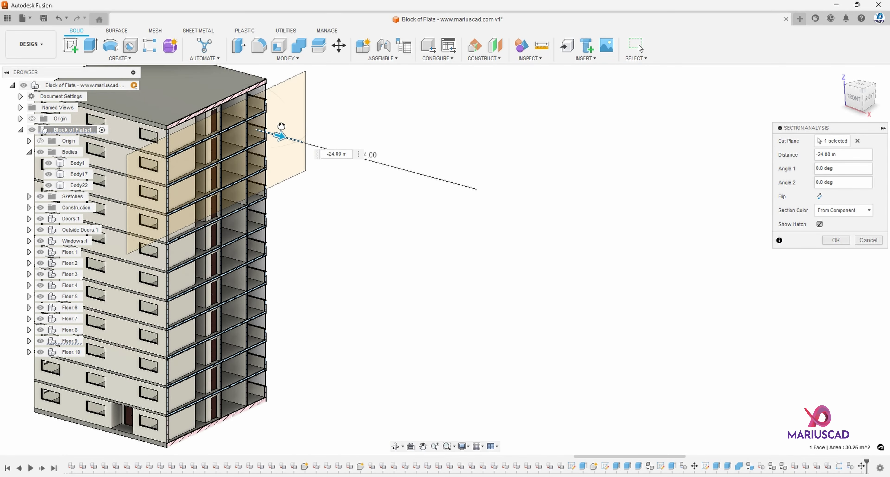
key(Escape)
Inspect the flats and stairwells with a section analysis parallel to the long back facade at -1.00 m, without keeping it.
shift+middle_drag(274, 225, 404, 229)
click(530, 58)
click(538, 152)
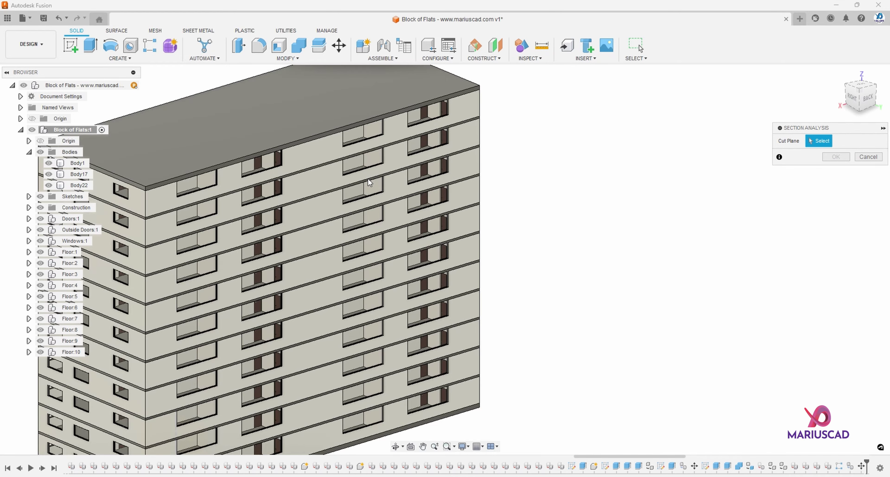
click(360, 189)
drag(344, 185, 339, 182)
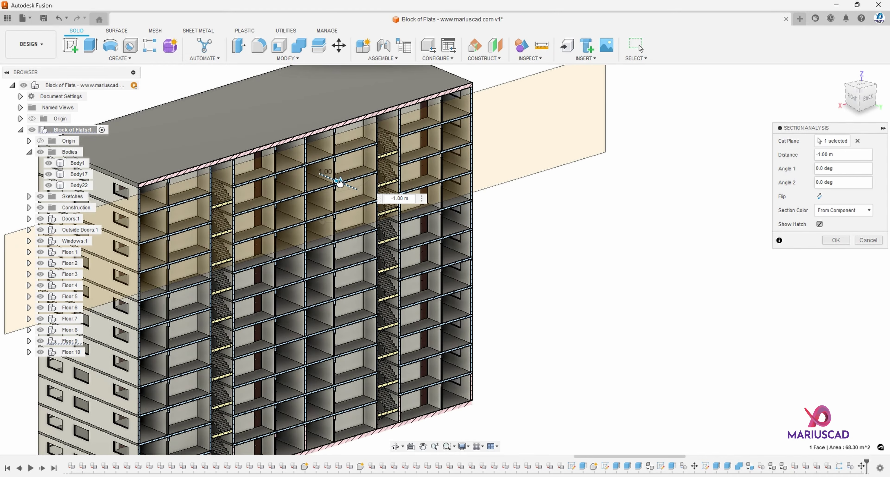
shift+middle_drag(334, 239, 443, 251)
key(Escape)
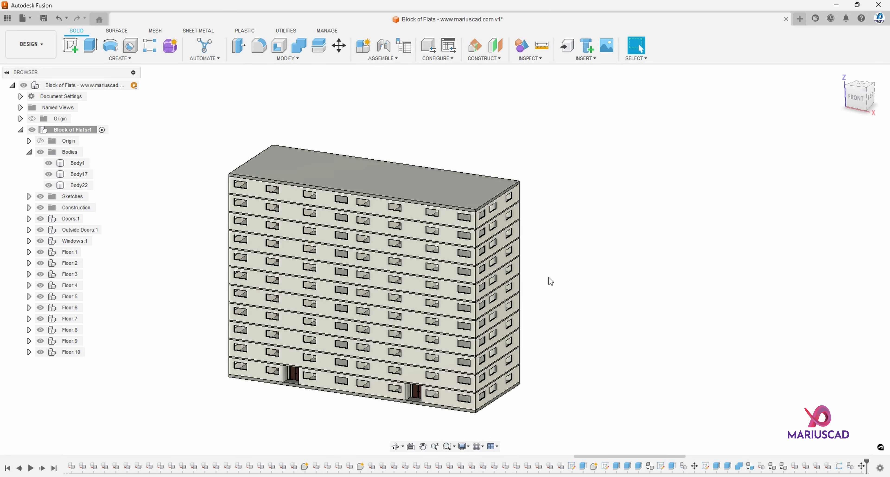
Save the design and create a new full-assembly drawing from scratch with ISO standard, mm units and a landscape A3 sheet.
key(ctrl+s)
click(455, 264)
click(31, 48)
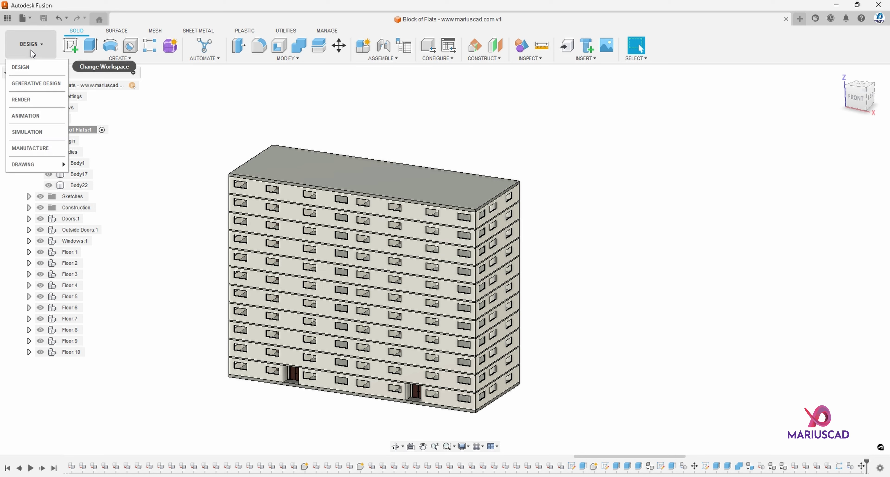
mouse_move(35, 164)
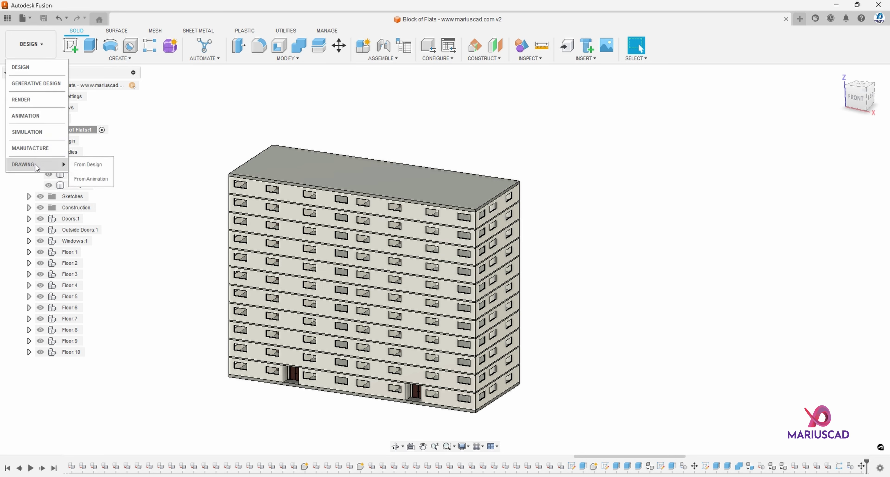
click(90, 166)
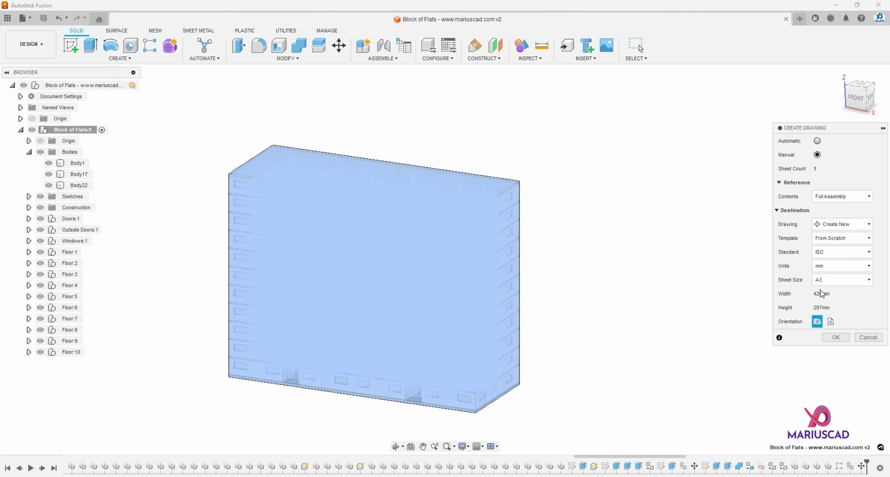
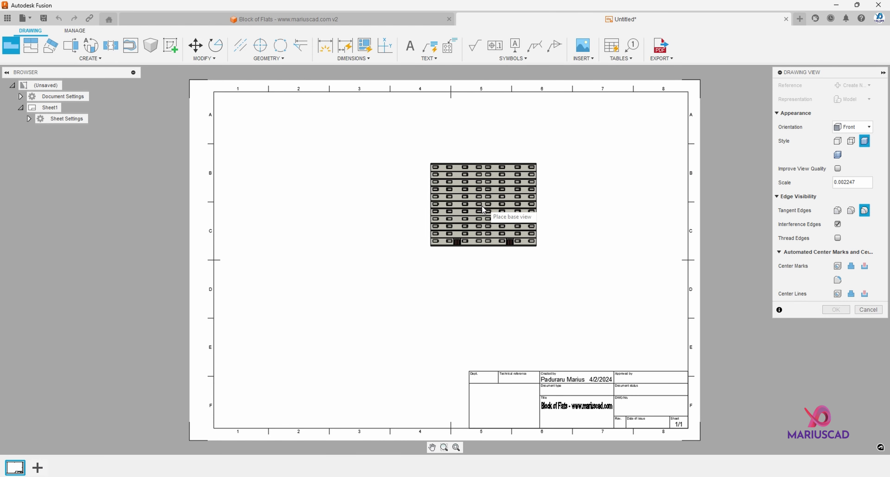
Place the shaded front view of the building on the sheet at a scale of 1:150, centred above the title block.
click(431, 227)
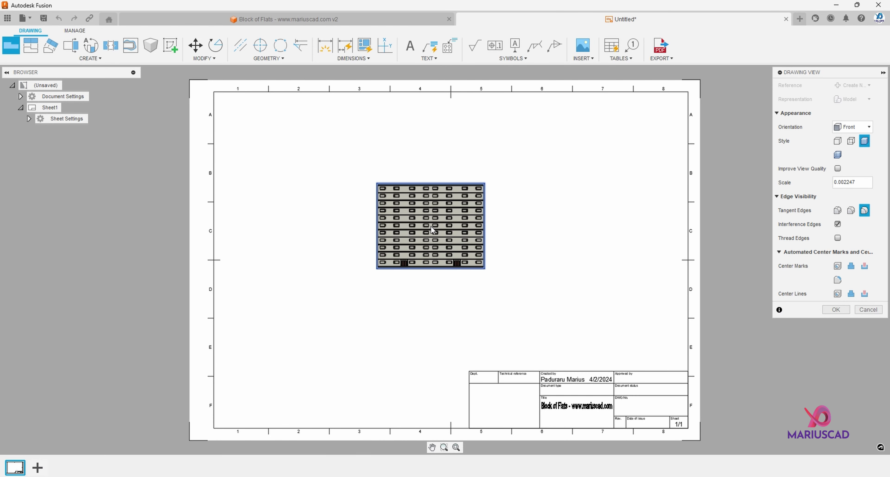
key(Return)
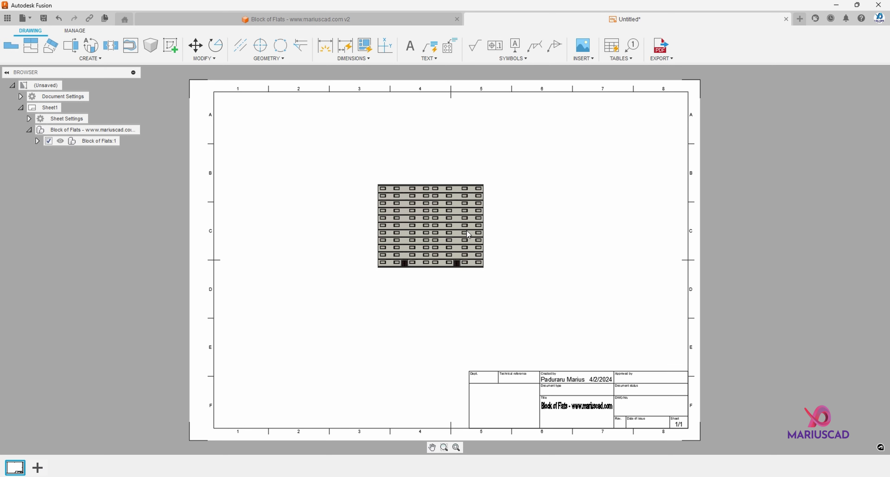
double_click(468, 234)
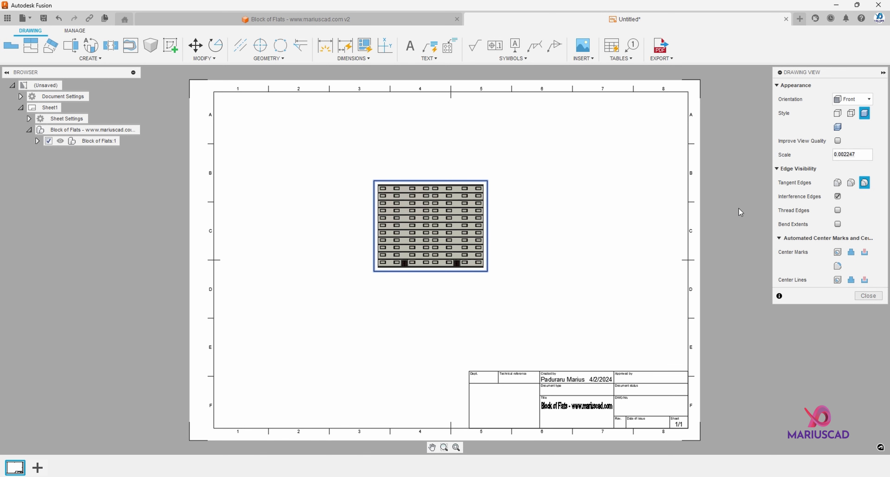
drag(857, 155, 831, 171)
text(1:150)
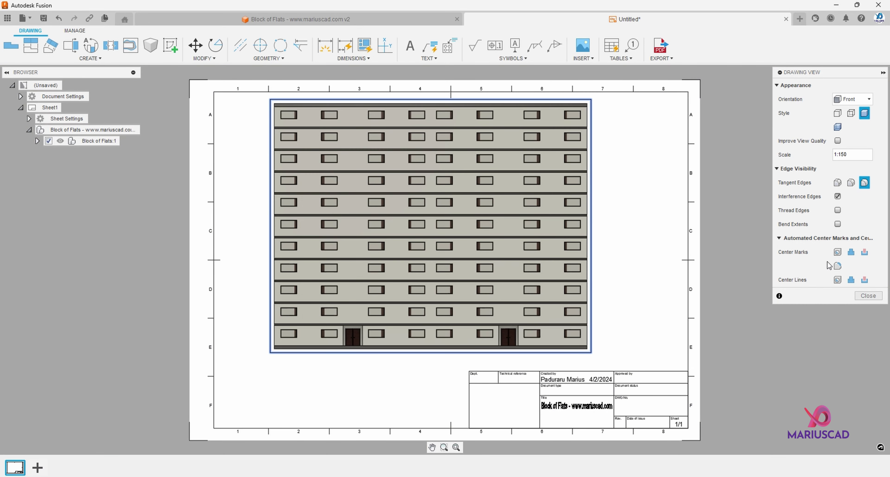
click(867, 295)
drag(456, 216, 467, 222)
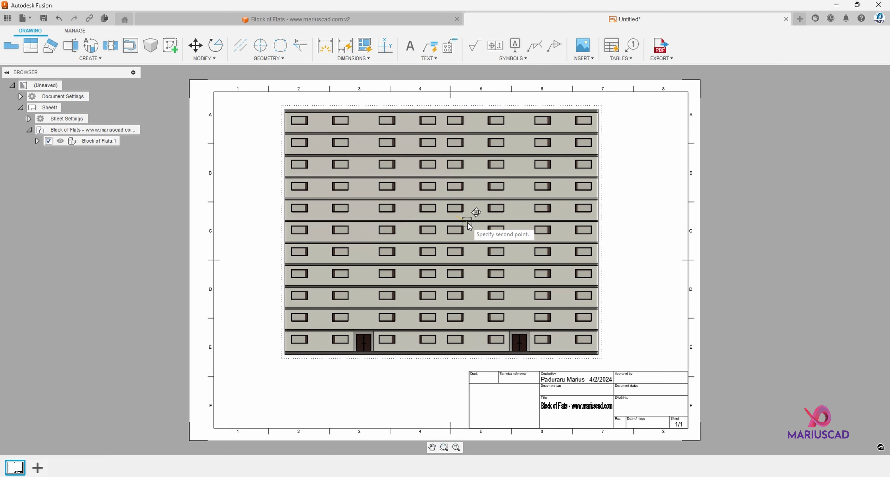
click(472, 220)
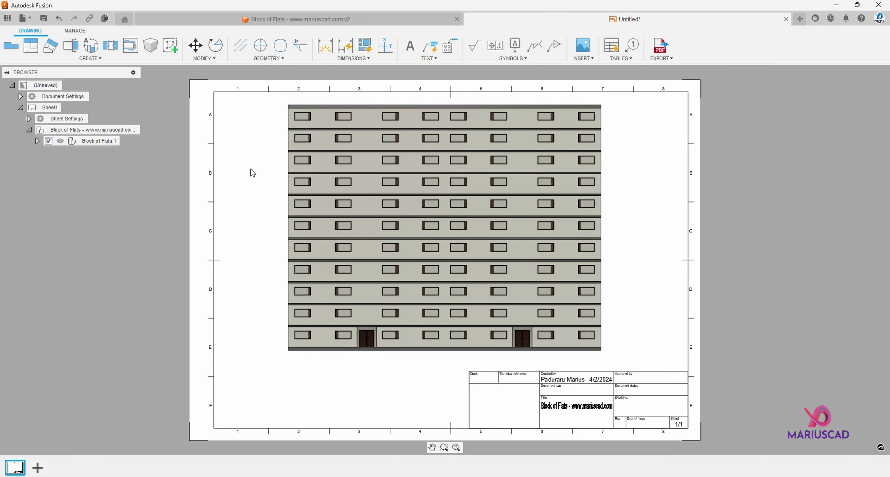
Dimension the horizontal distance from the facade's left edge to the first ground-floor window, with the dimension below the view and its text outside on the left.
click(327, 46)
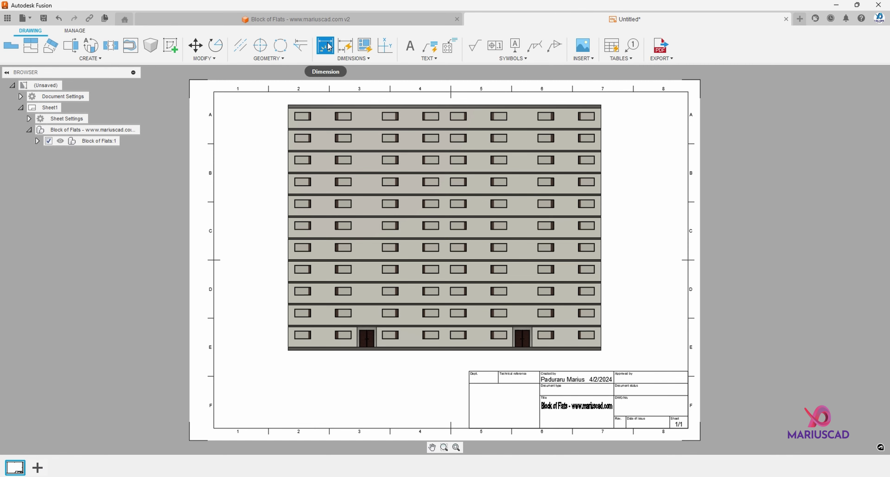
scroll(292, 356, up, 10)
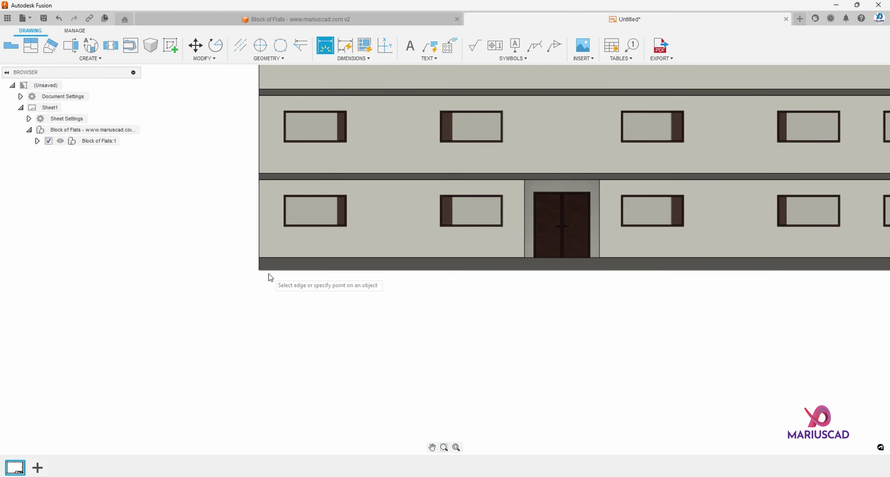
click(255, 254)
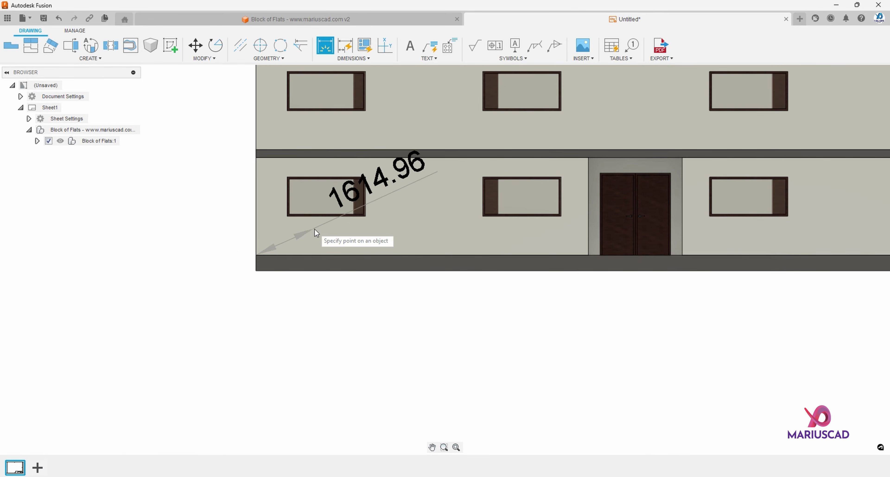
click(363, 217)
click(287, 215)
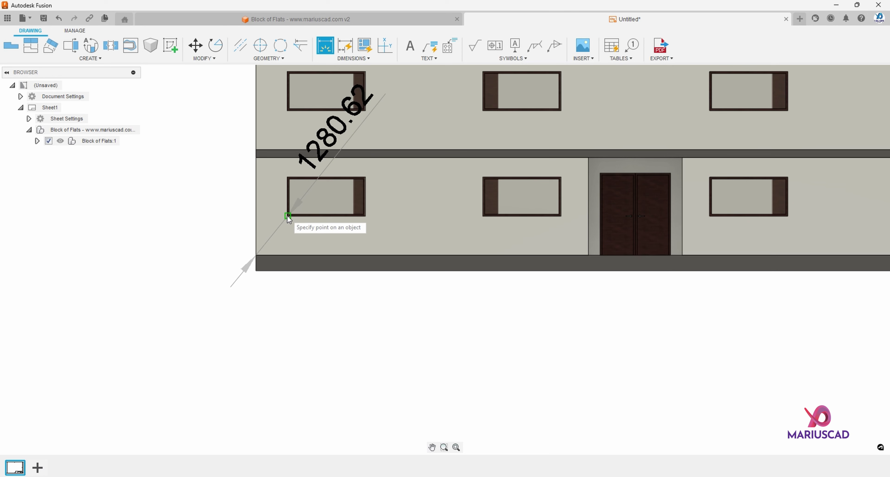
click(256, 378)
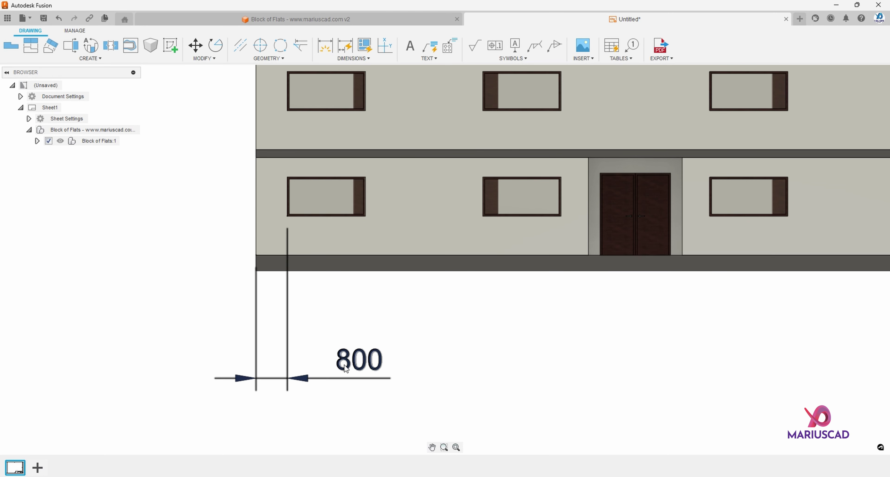
drag(359, 361, 219, 361)
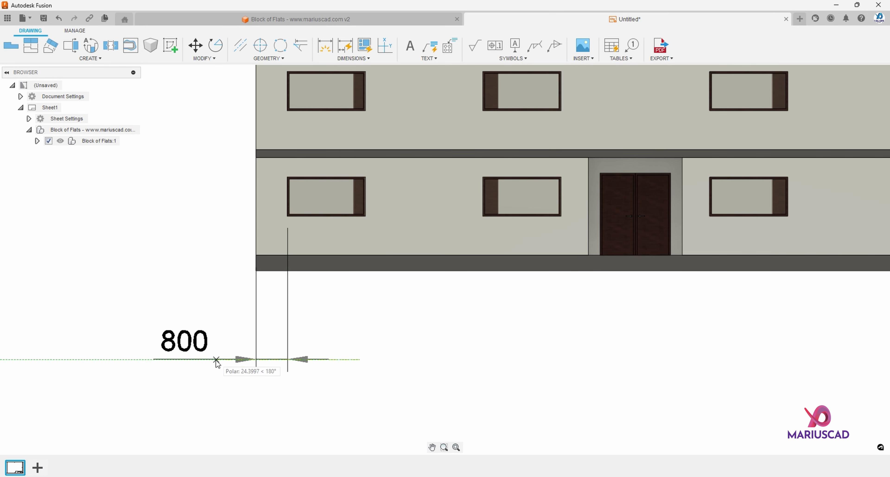
Set the window offset dimension's primary units to m.
scroll(308, 332, down, 2)
scroll(384, 318, down, 1)
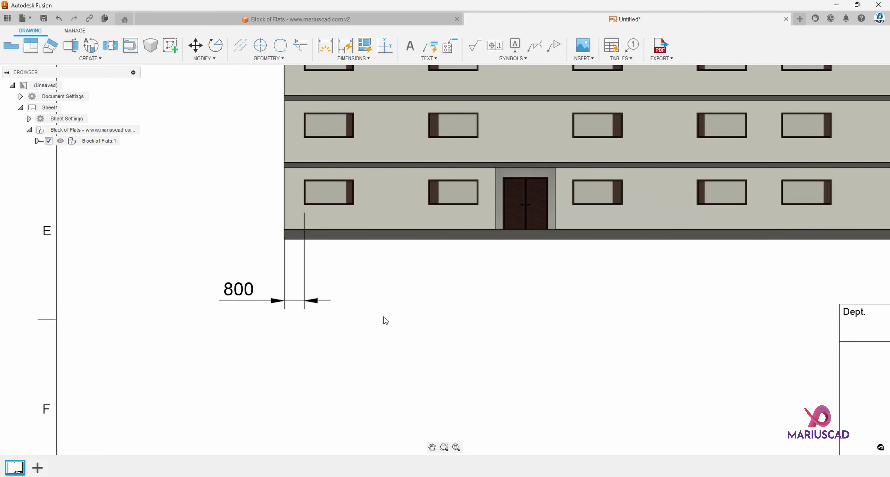
double_click(239, 290)
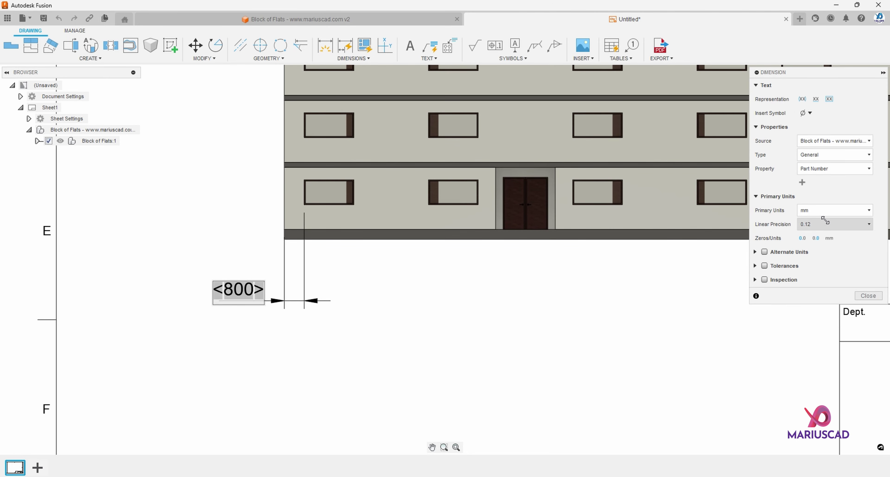
click(827, 211)
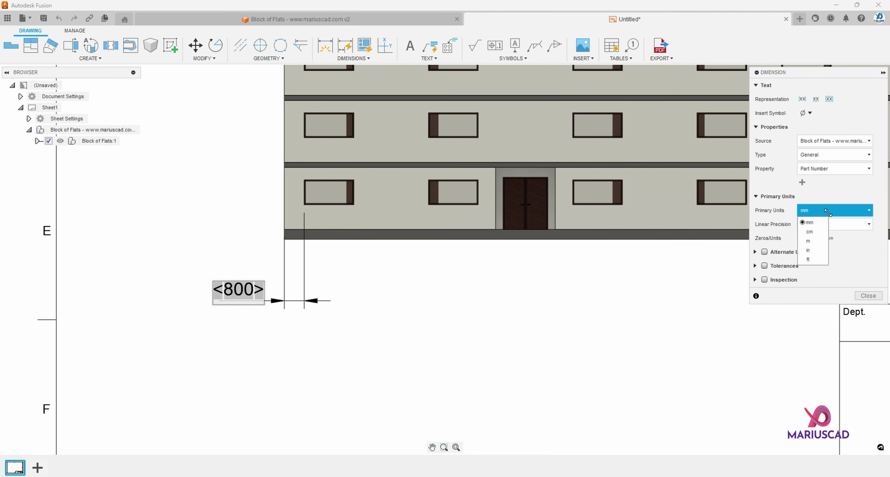
click(808, 241)
click(864, 295)
scroll(315, 328, down, 1)
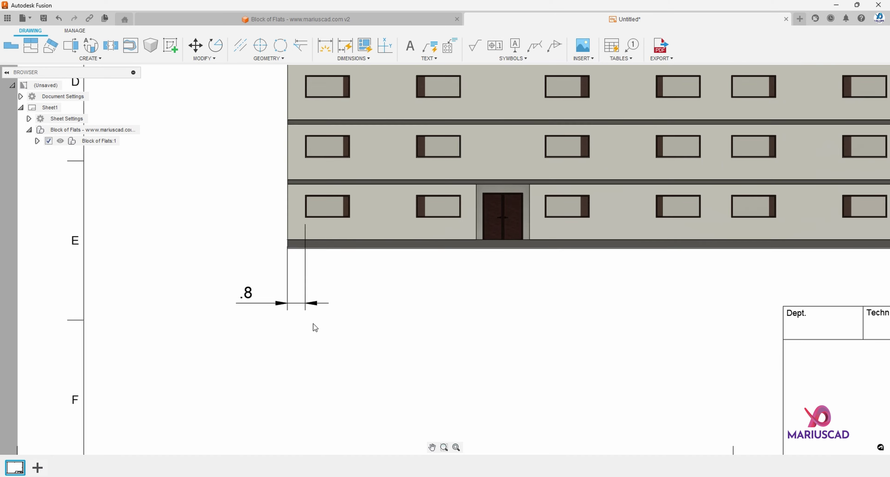
Add chain dimensions from the window offset dimension across the left and right edges of the first three ground-floor windows.
scroll(315, 328, down, 2)
scroll(346, 306, up, 1)
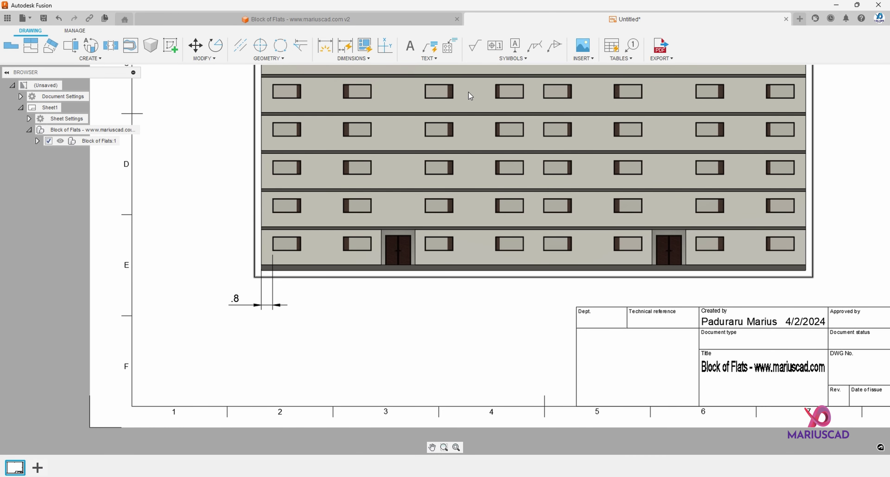
click(371, 57)
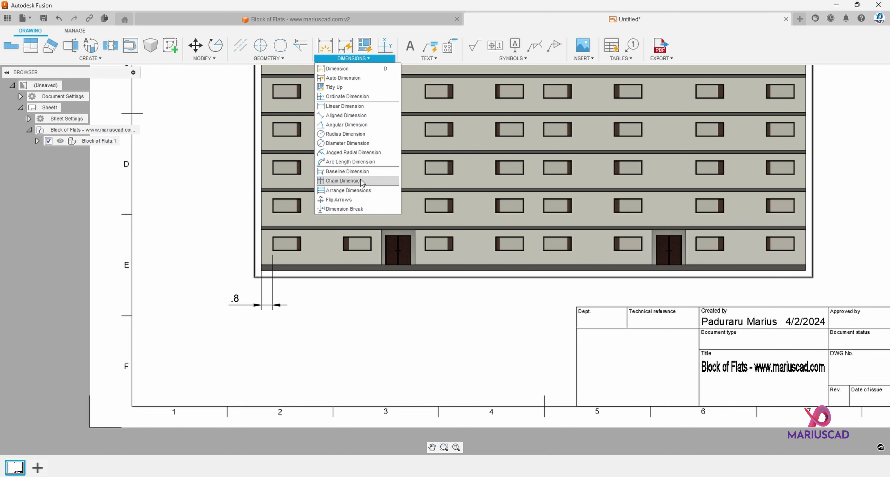
click(346, 181)
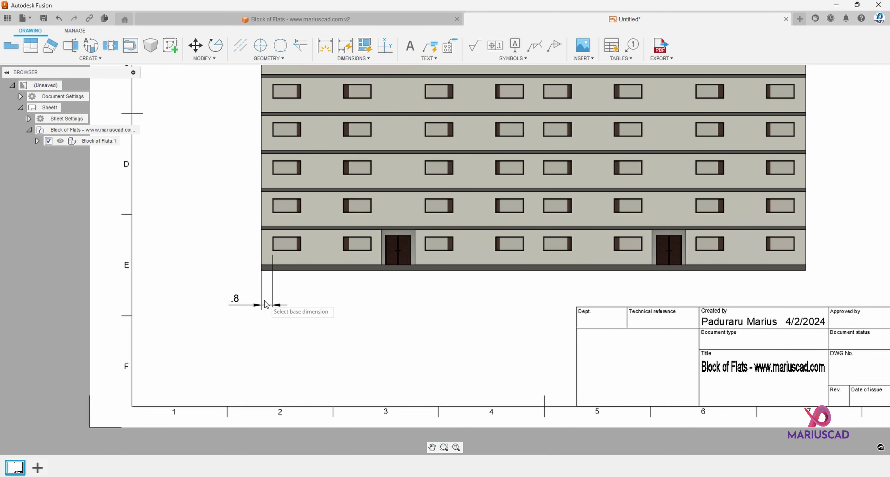
click(267, 304)
scroll(300, 260, up, 3)
click(305, 238)
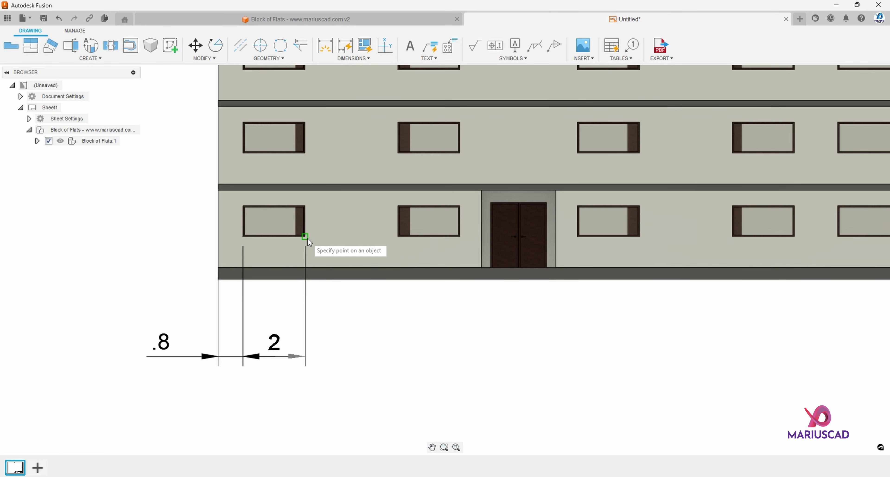
click(397, 237)
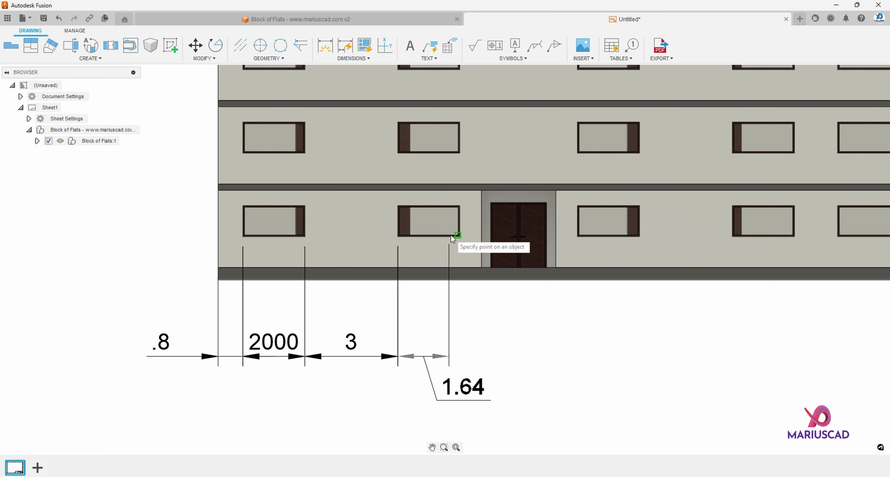
click(459, 238)
click(577, 237)
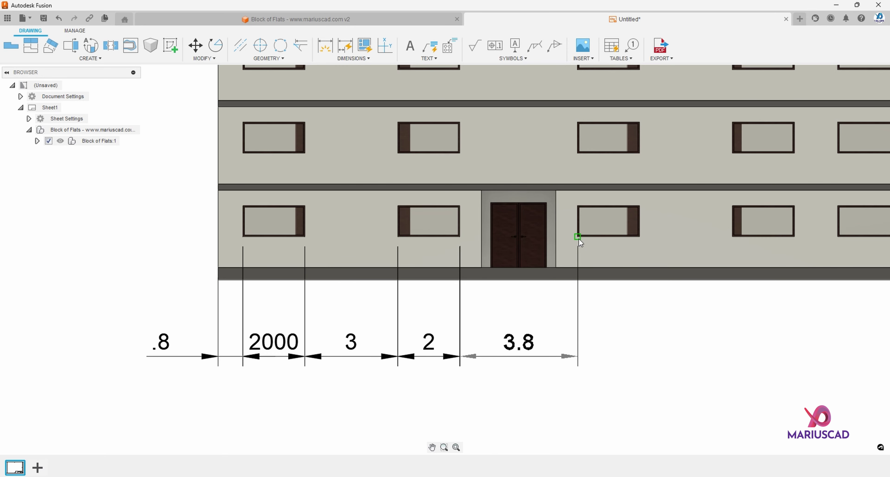
click(640, 237)
Extend the dimension chain from the third ground-floor window to the right edge of the sixth window, and end the chain there.
middle_drag(703, 248, 556, 243)
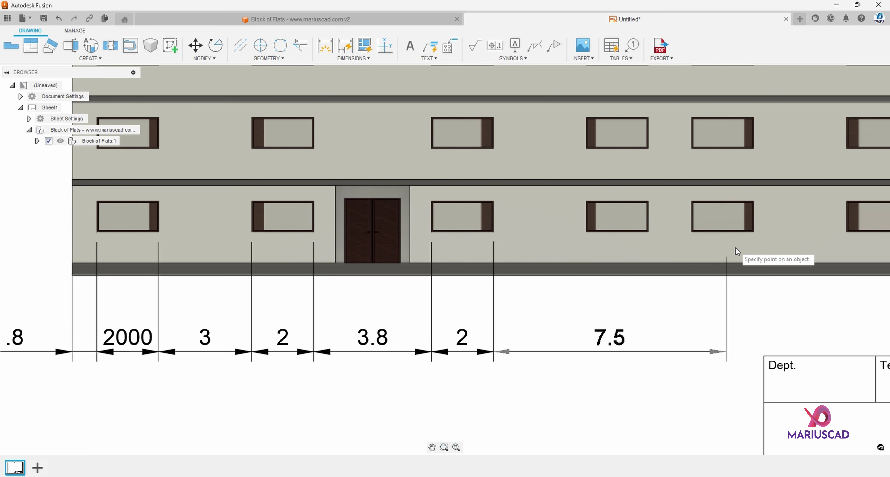
middle_drag(778, 244, 349, 221)
click(478, 207)
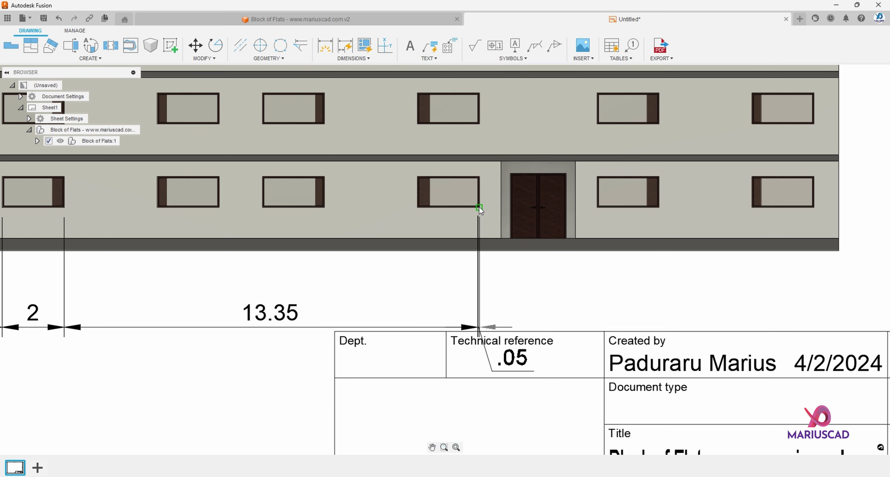
key(Escape)
Dimension the building's overall height between the lower and upper right corners of the facade, with the dimension beside the view on the right.
scroll(441, 237, down, 5)
key(d)
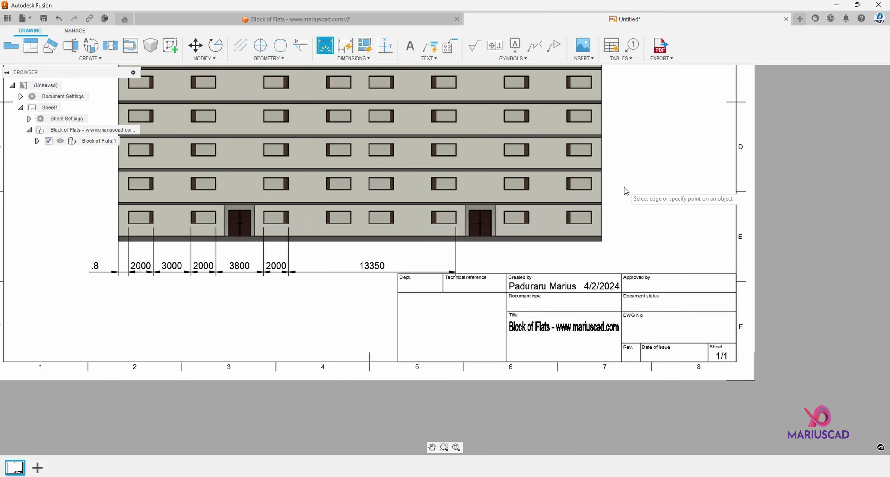
middle_drag(623, 189, 537, 256)
click(515, 307)
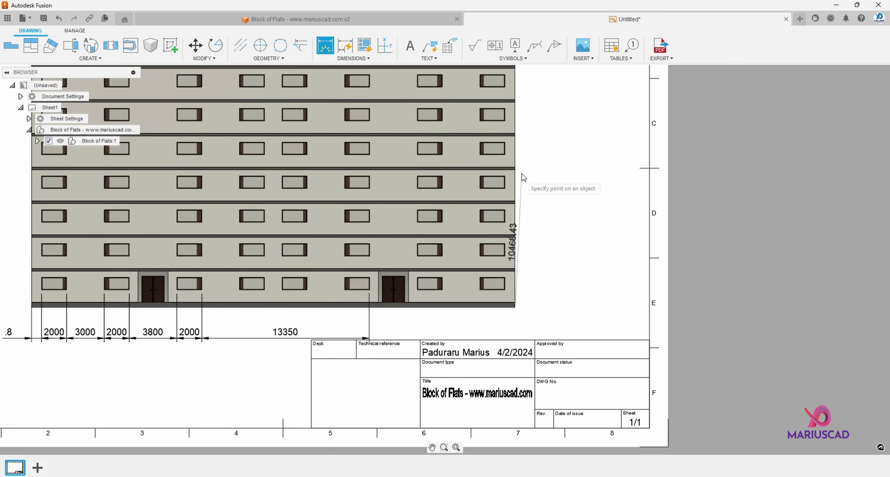
middle_drag(519, 138, 485, 346)
click(480, 136)
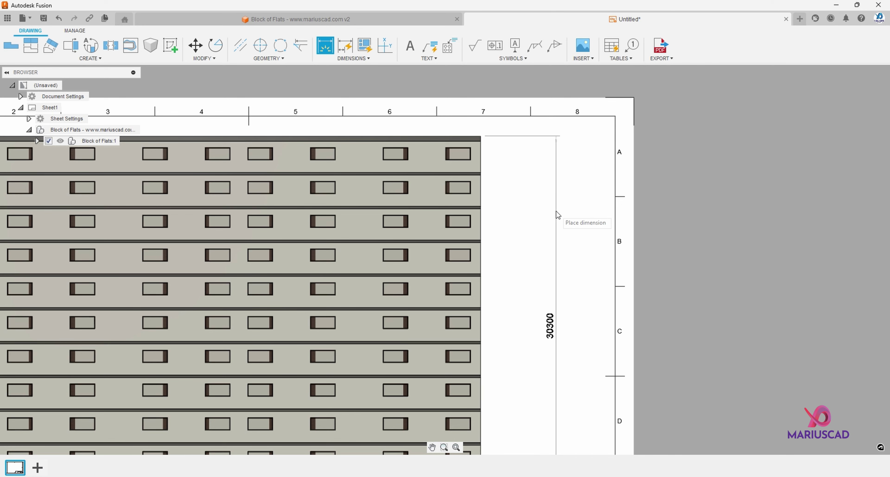
click(555, 211)
key(Escape)
Set the overall height dimension's primary units to m.
double_click(550, 326)
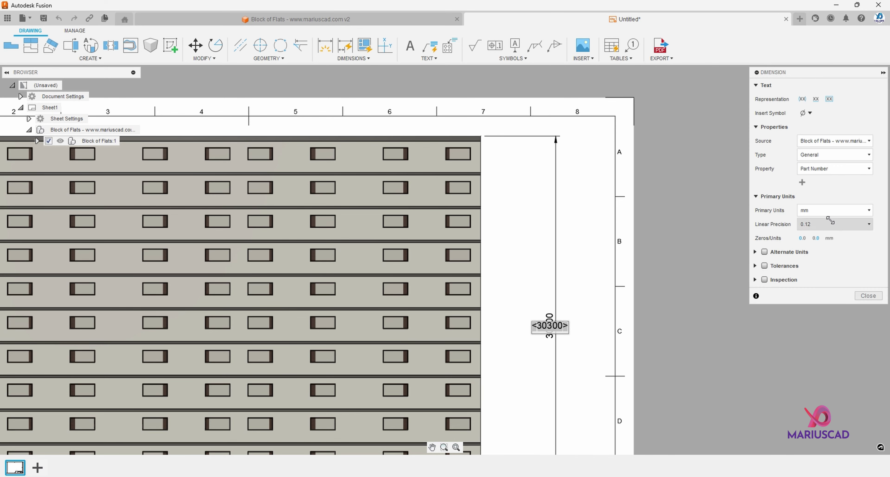
click(834, 210)
click(810, 230)
click(865, 295)
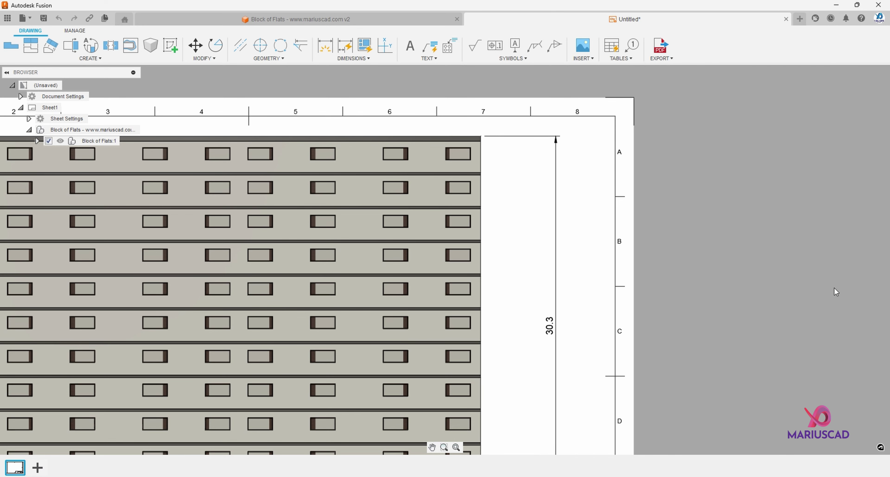
scroll(483, 298, down, 3)
middle_drag(484, 298, 553, 252)
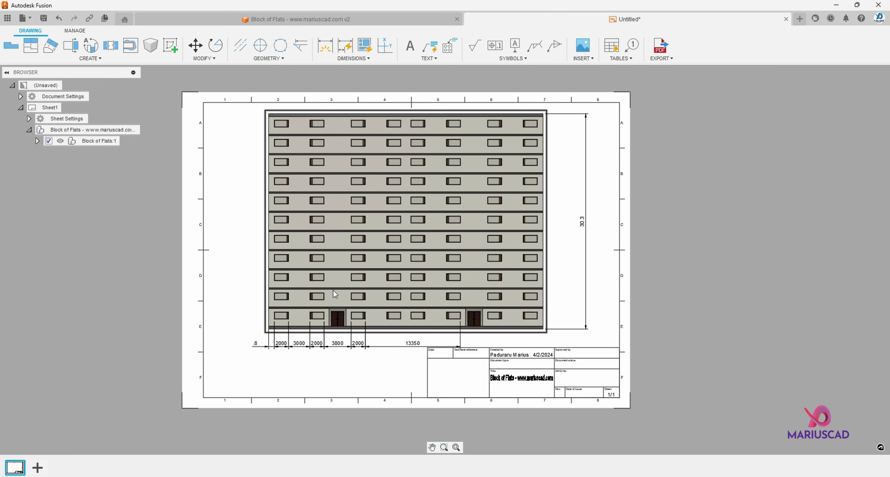
Add a second sheet and place a shaded TOP view of the building near its centre at a scale of 1:150.
click(38, 467)
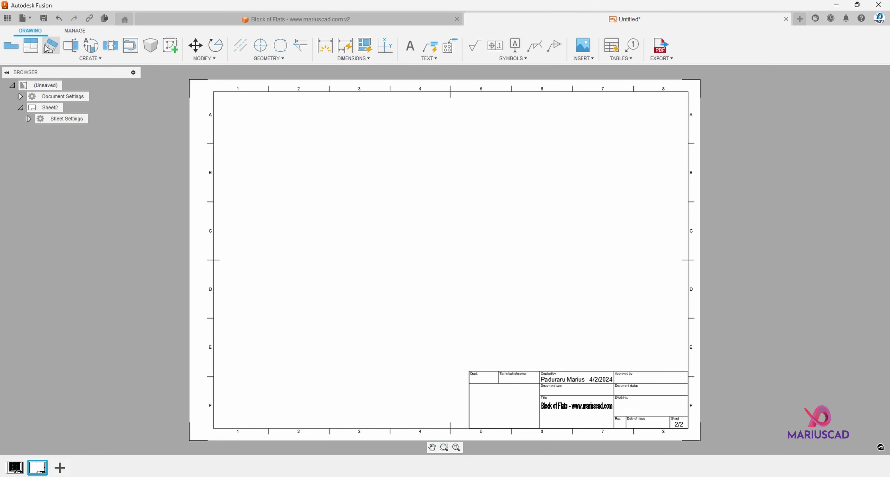
click(10, 45)
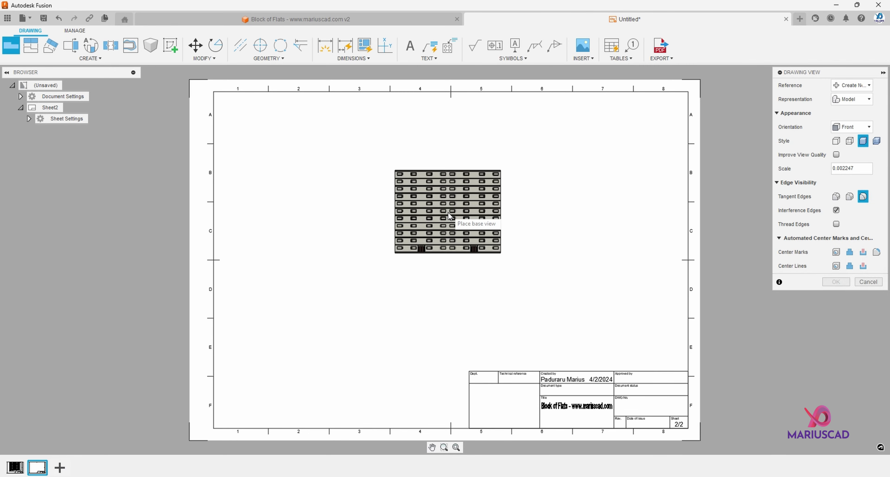
click(446, 241)
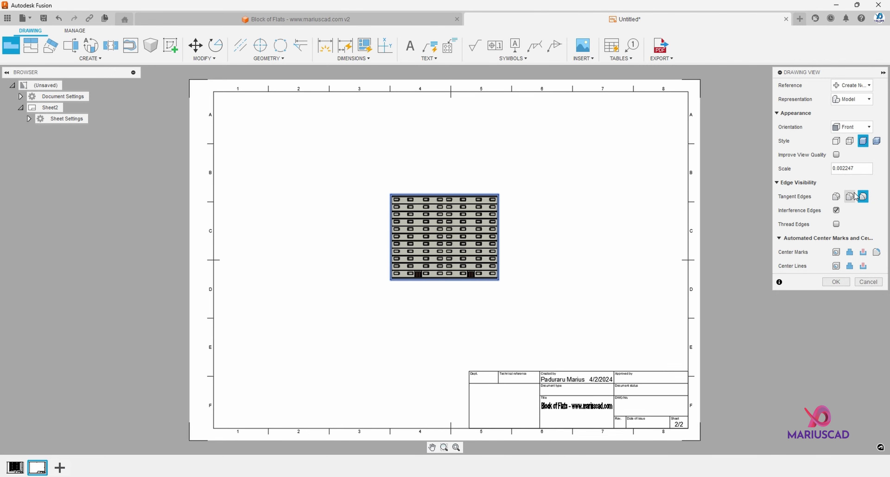
click(857, 127)
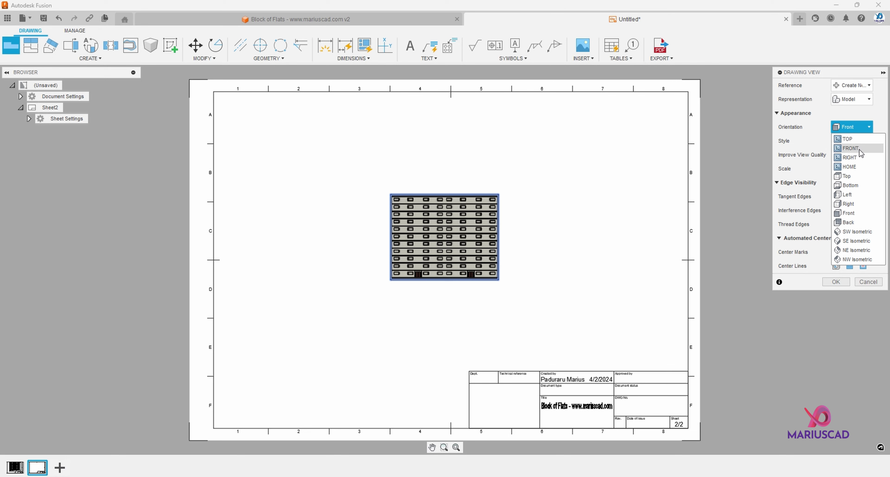
click(860, 140)
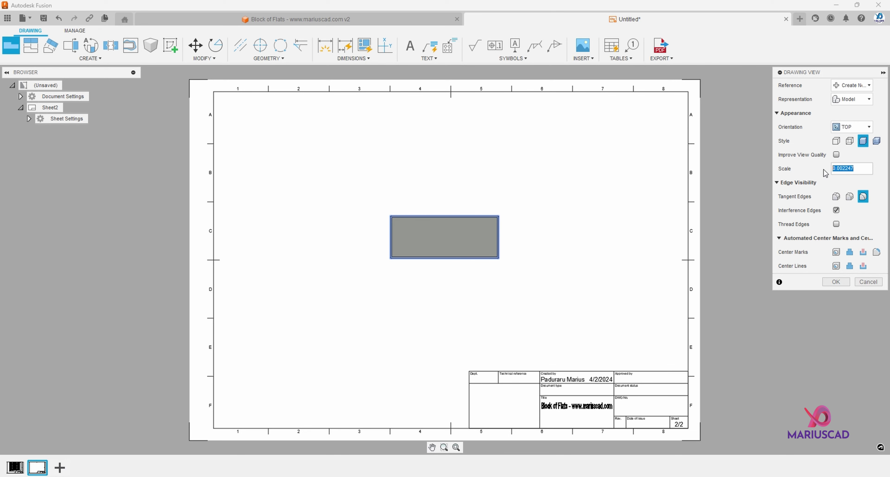
text(1:)
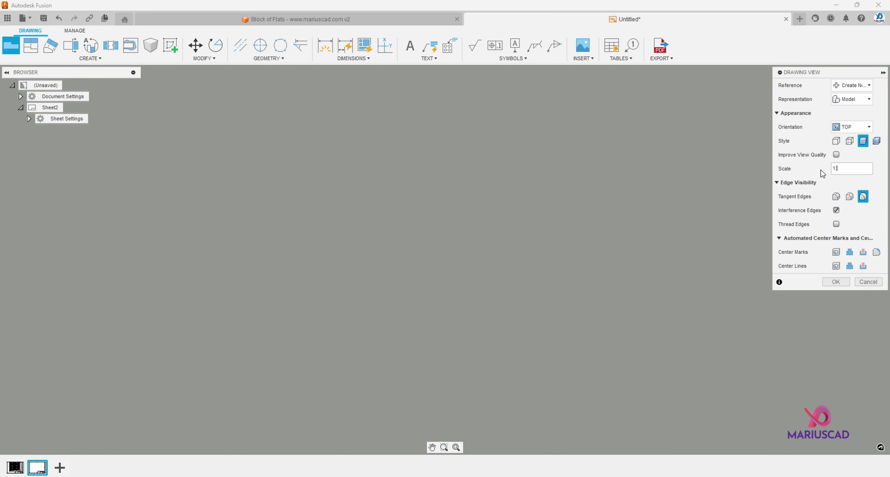
text(150)
key(Return)
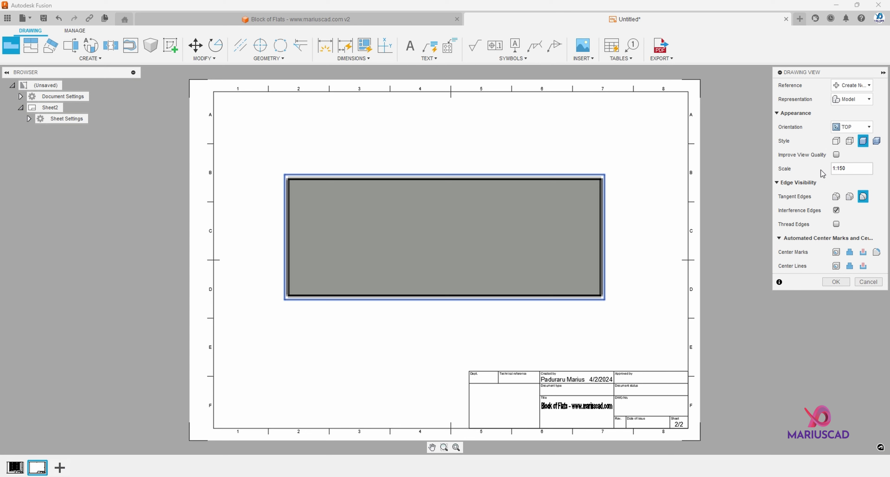
click(836, 283)
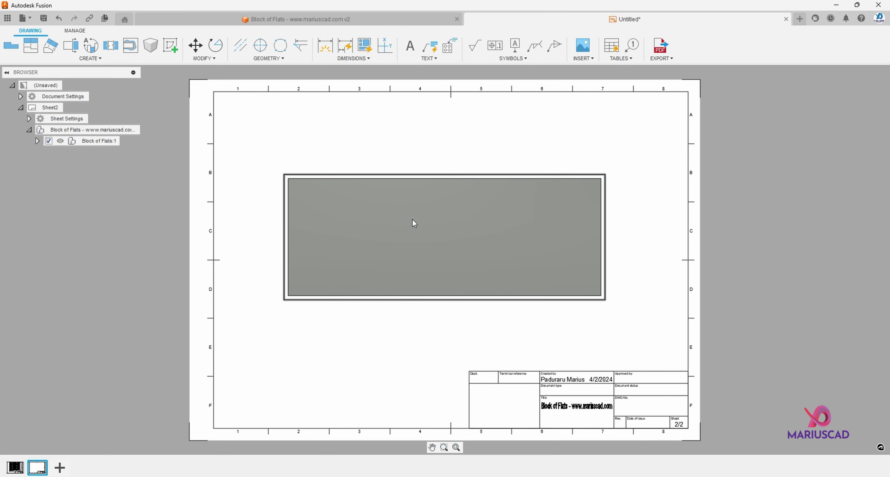
Hide the roof slab Body22 in the top view to expose the floor plan.
click(37, 140)
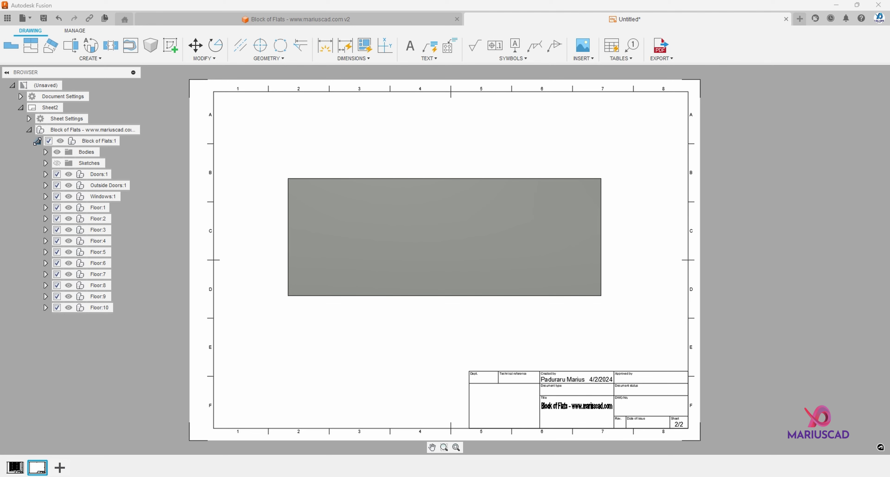
click(45, 152)
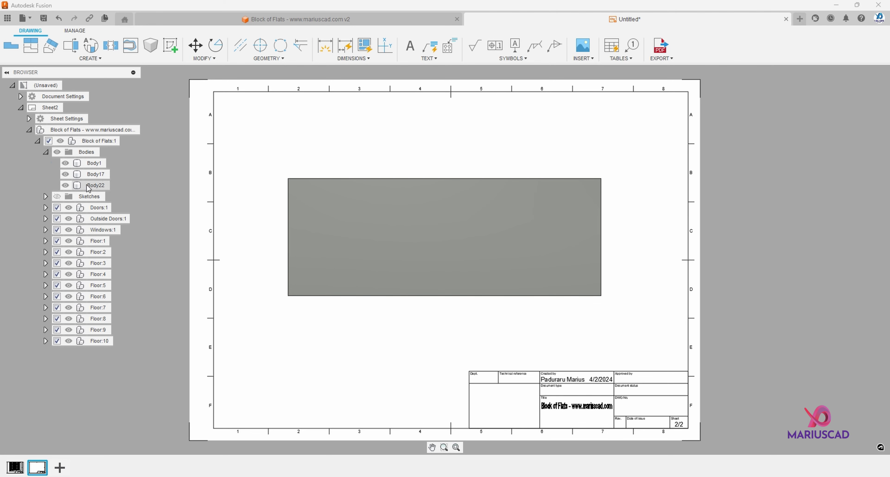
click(66, 185)
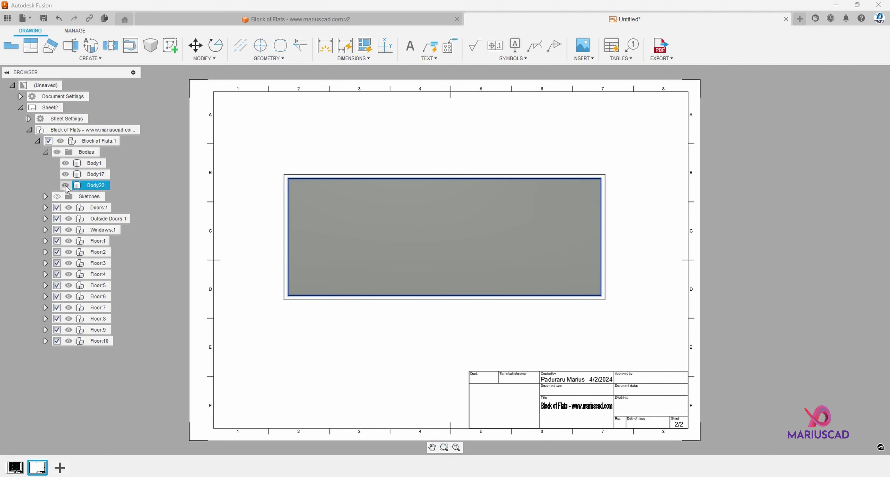
click(65, 185)
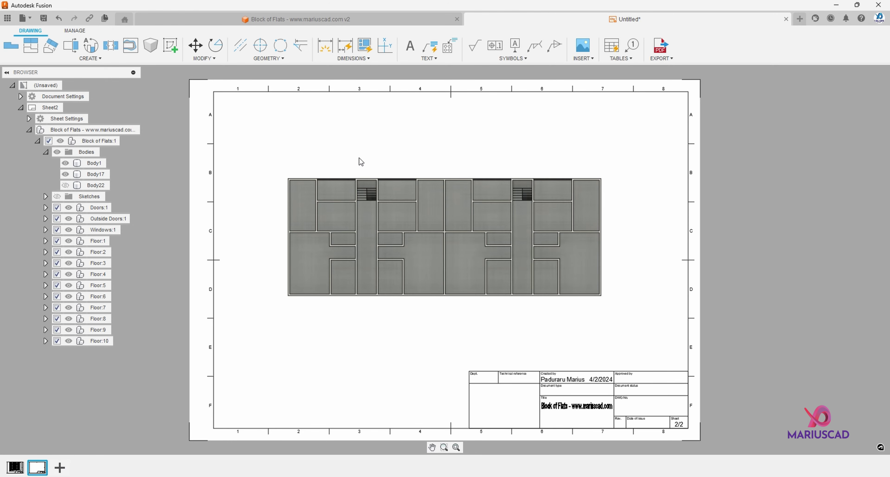
Dimension the first room's width above the plan, from the upper-left outer corner to the far face of its partition wall.
scroll(392, 216, up, 3)
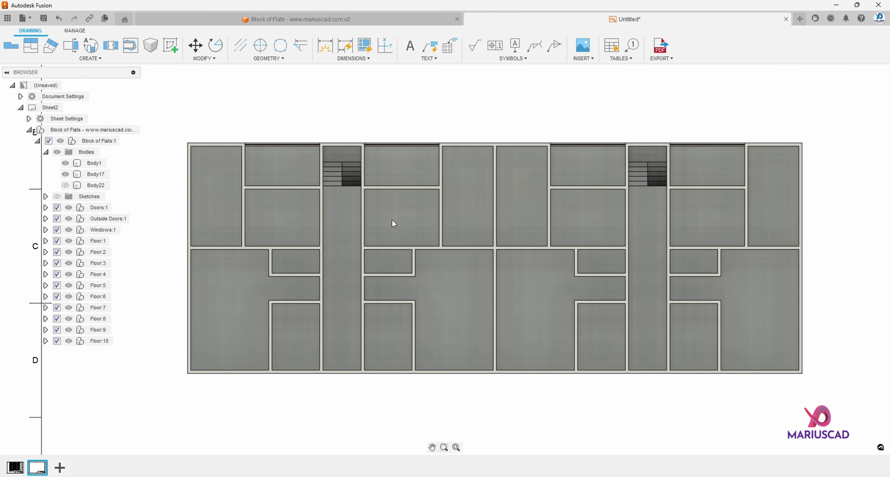
key(d)
scroll(239, 152, up, 3)
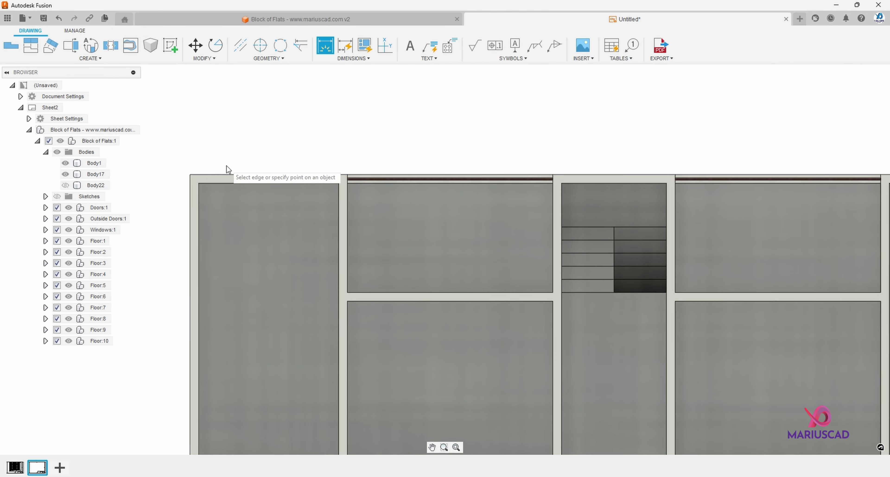
click(190, 175)
click(348, 174)
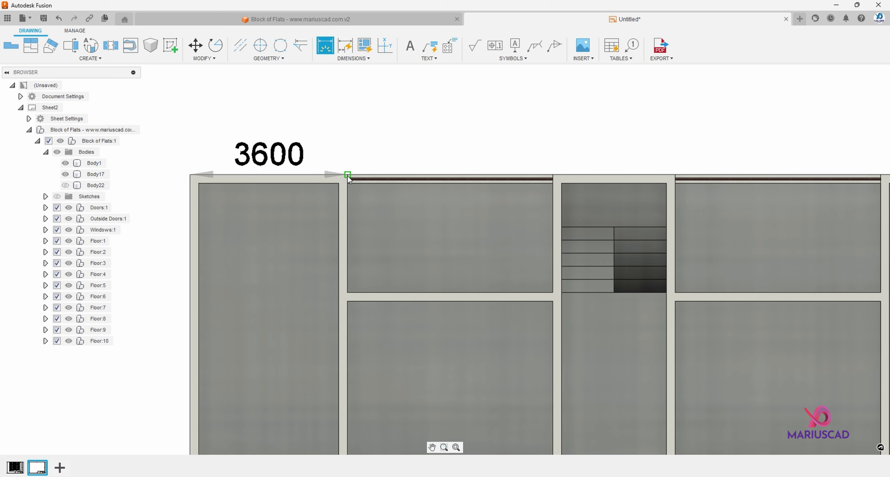
middle_drag(312, 124, 388, 259)
click(380, 182)
Add chain dimensions from the first room's width dimension across the next room, the stairwell and the room beyond it.
scroll(394, 214, down, 5)
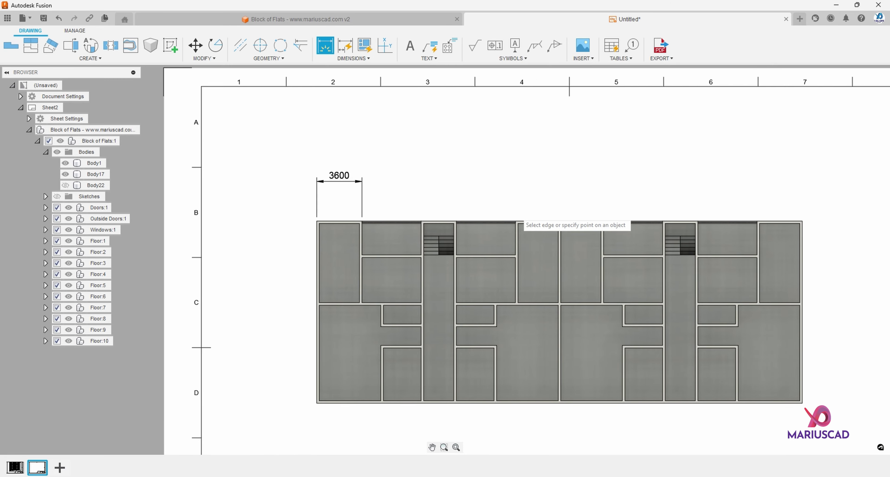
click(353, 58)
click(349, 182)
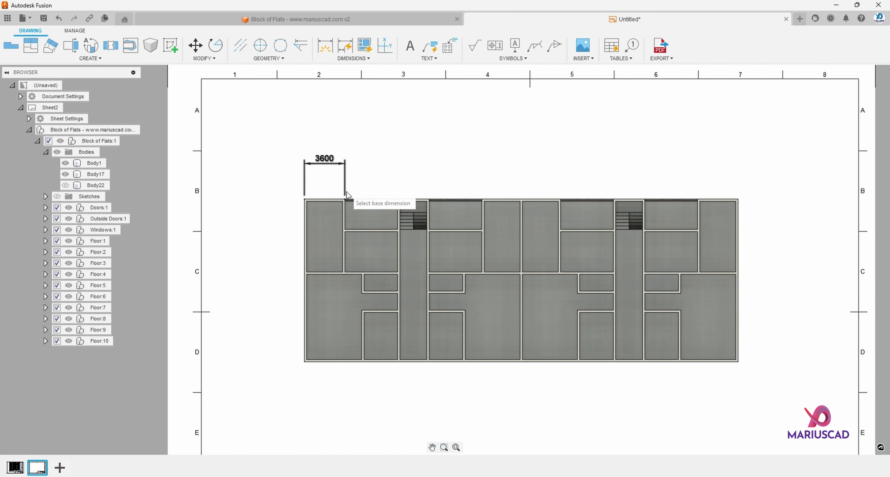
scroll(349, 194, up, 3)
click(342, 162)
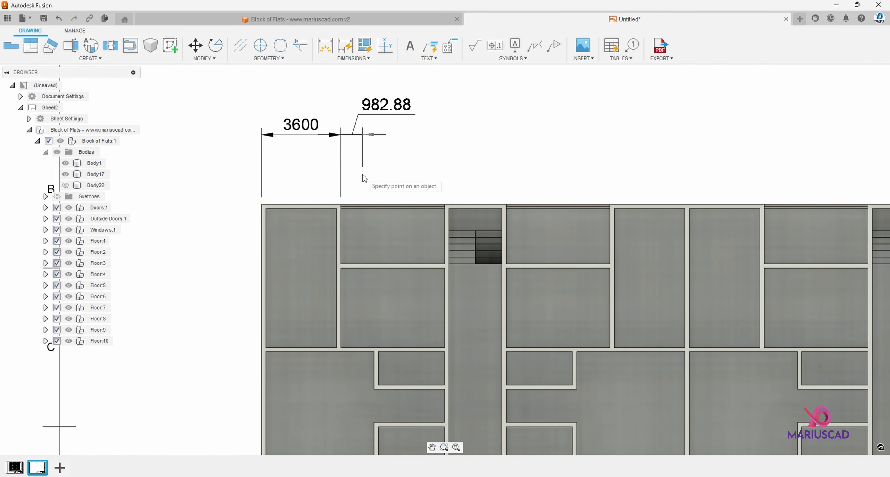
click(445, 205)
click(505, 205)
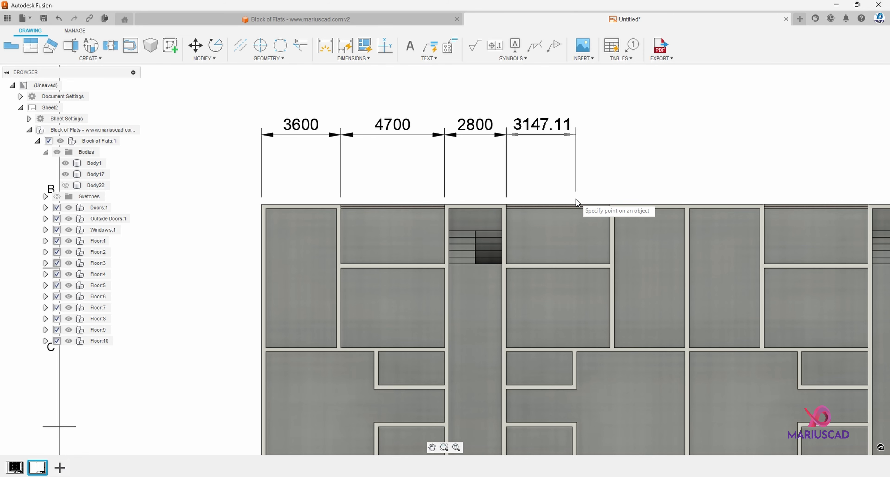
click(610, 205)
scroll(609, 207, down, 3)
key(Escape)
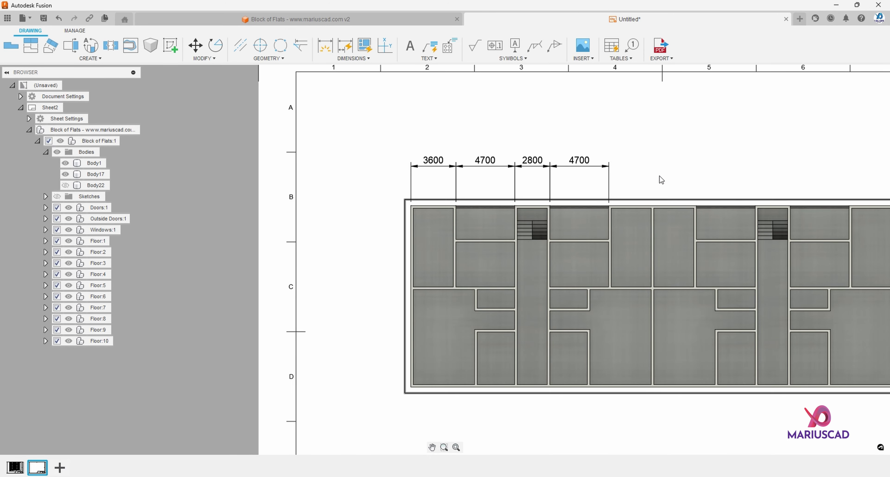
scroll(616, 247, down, 3)
mouse_move(616, 247)
middle_down()
mouse_move(520, 196)
mouse_move(399, 200)
middle_up()
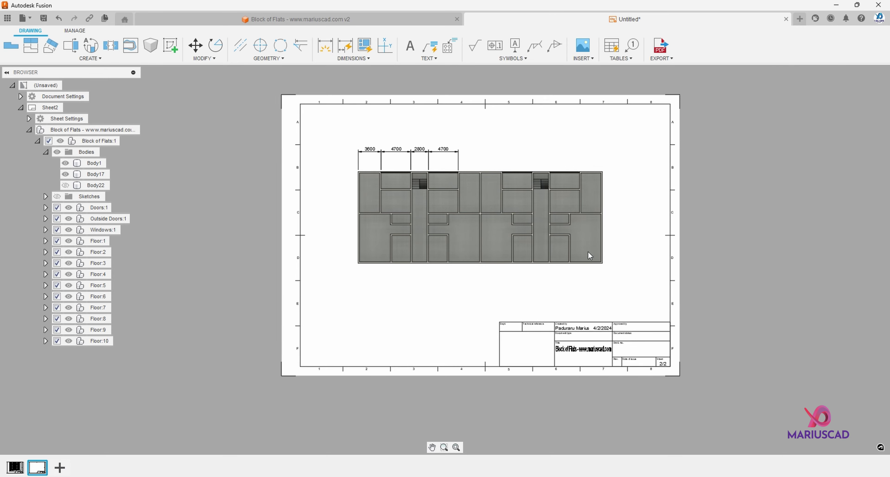
Export all sheets of the drawing as a PDF with lineweights and review the facade and floor plan pages.
click(659, 59)
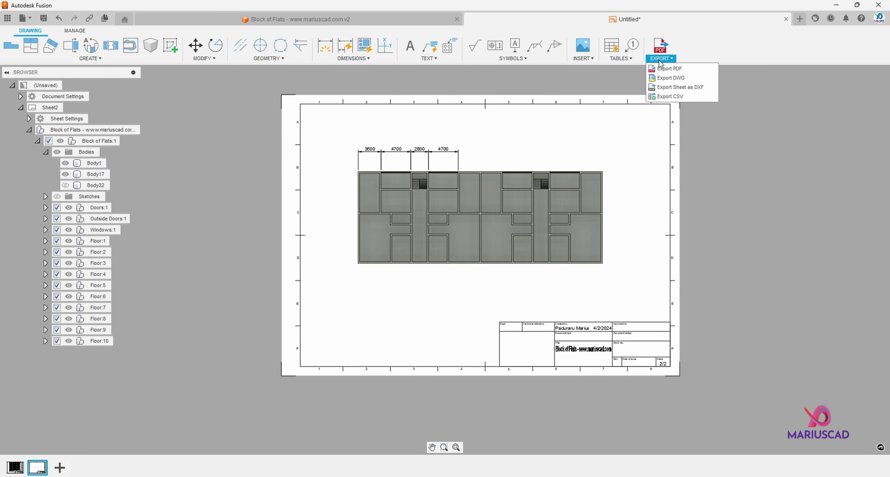
click(668, 69)
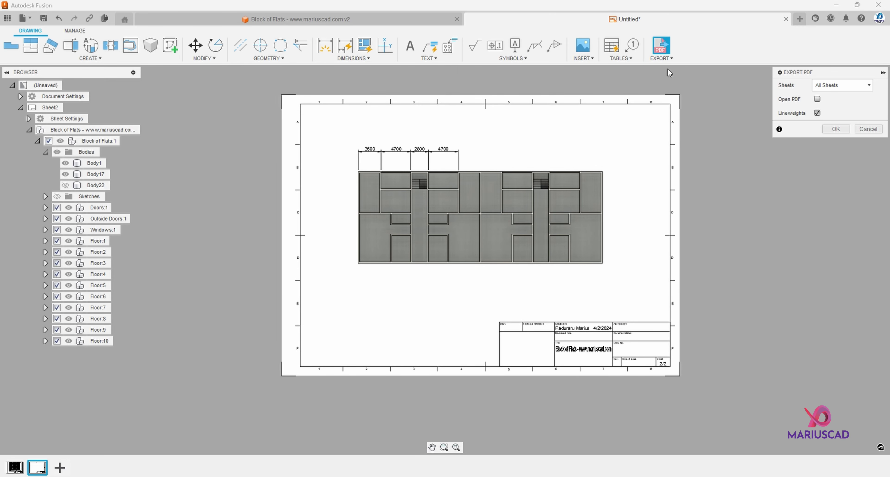
click(835, 129)
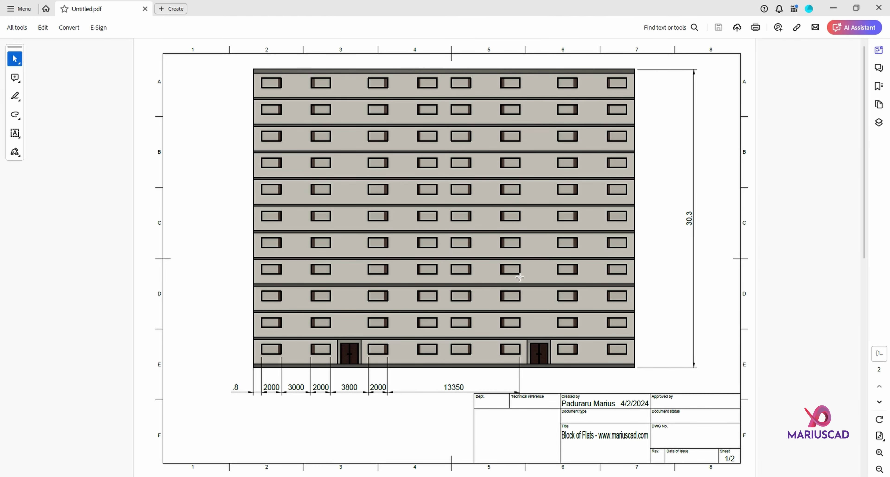
scroll(523, 274, down, 3)
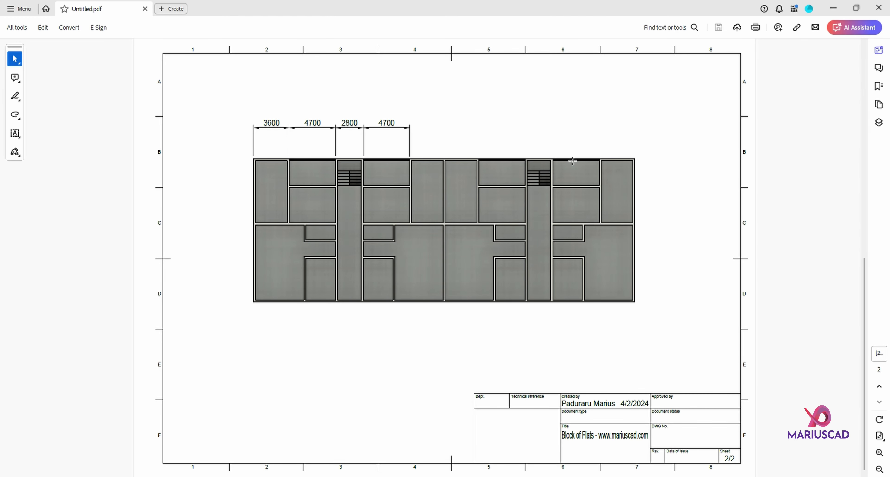
scroll(572, 161, up, 3)
scroll(448, 250, down, 3)
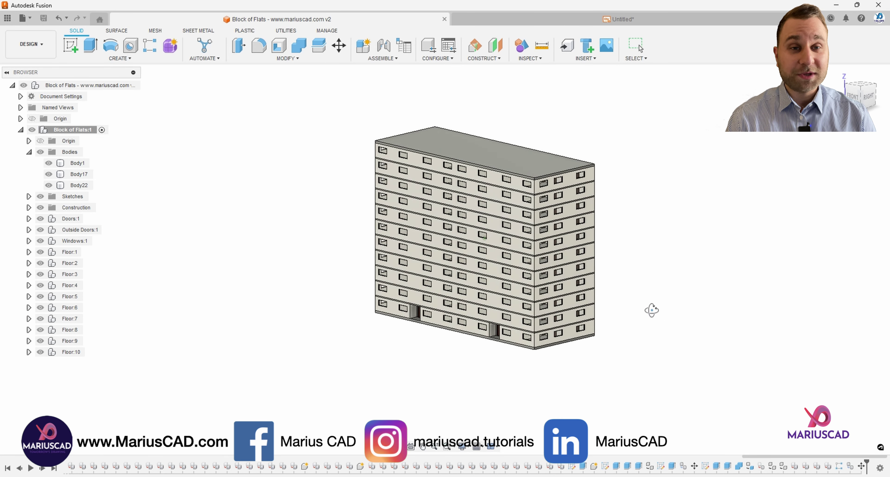
In the 3D building model, view a section cut at a distance of -3.00 m from the end face to inspect the interior rooms.
shift+middle_drag(651, 310, 327, 387)
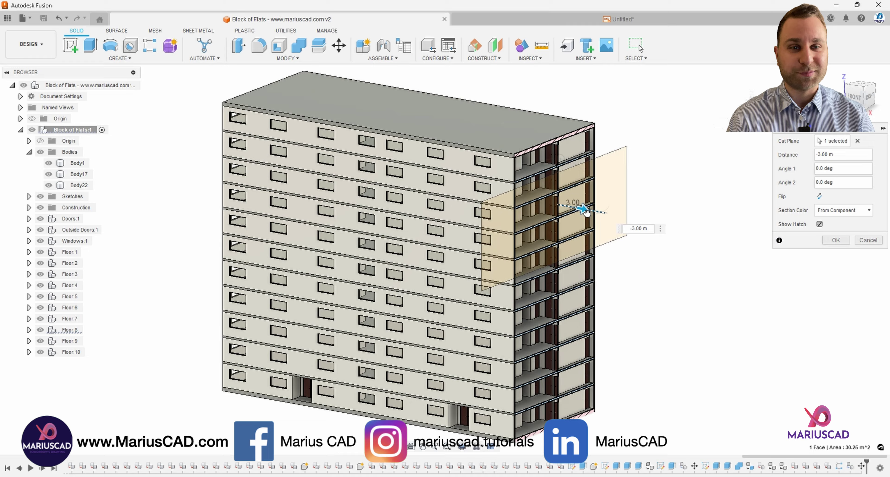
scroll(586, 212, up, 4)
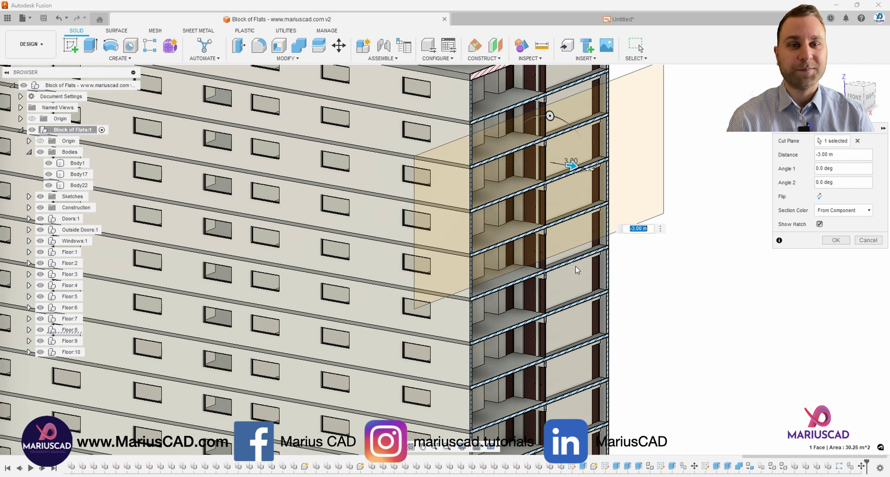